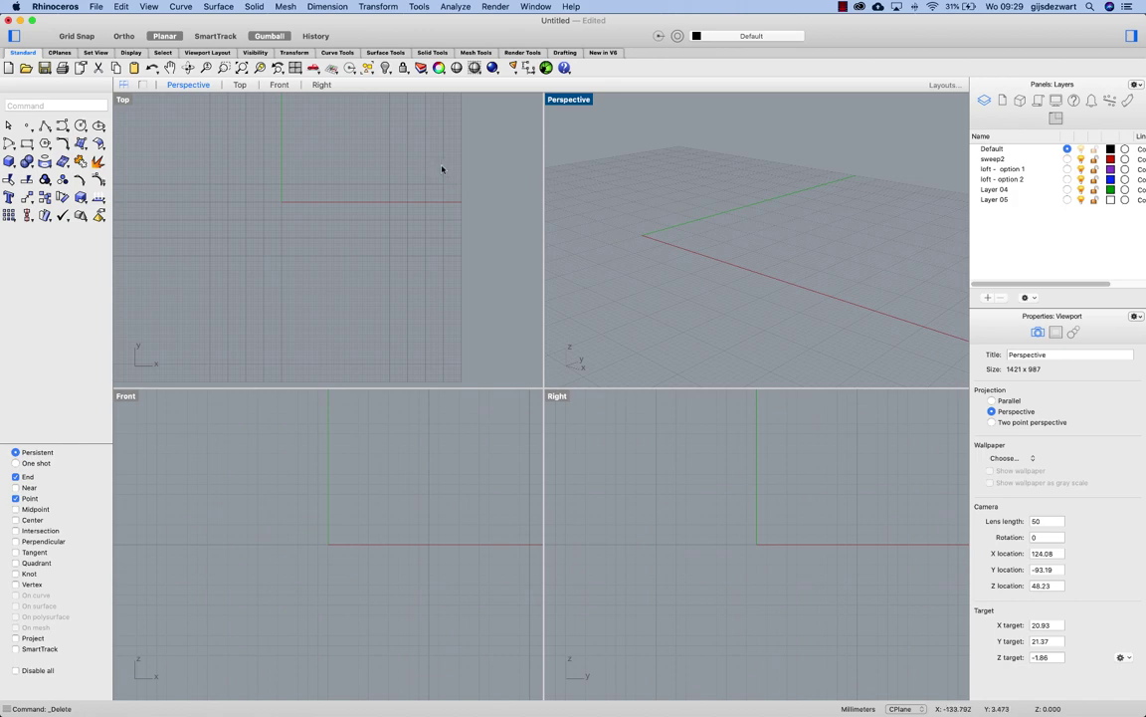
Step: Draw a six-point S-shaped curve left to right in the Top view, then select it
{"action": "right_click_drag", "start_coordinate": [362, 150], "coordinate": [367, 176]}
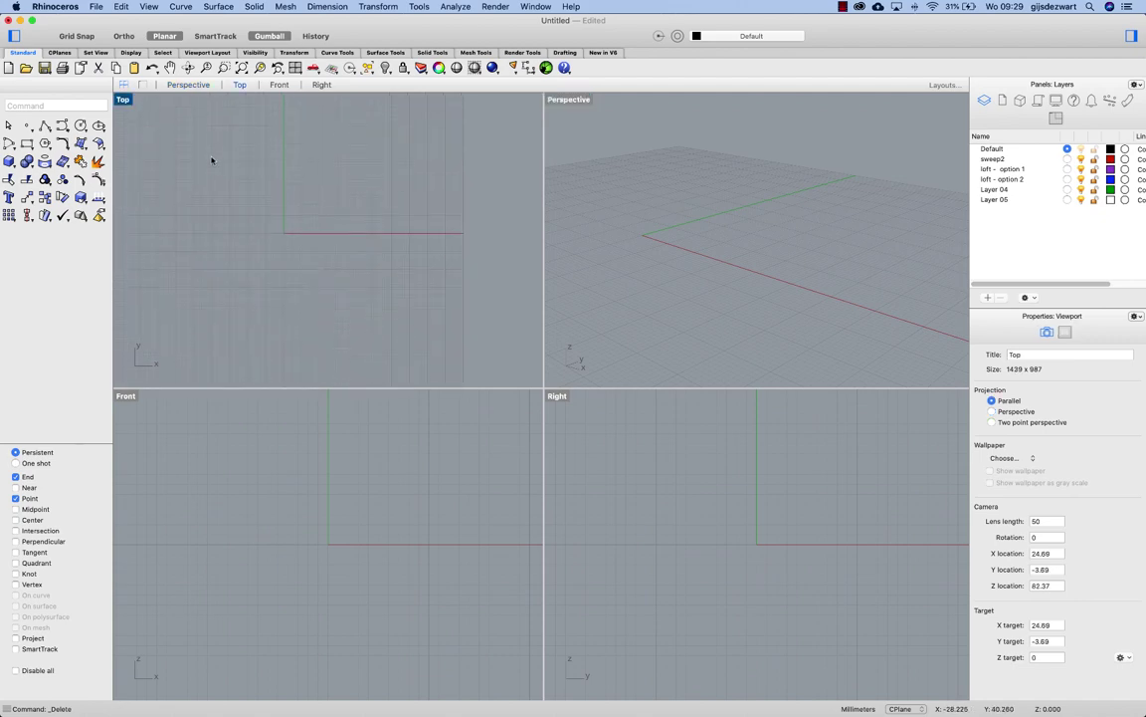
{"action": "left_click", "coordinate": [58, 129]}
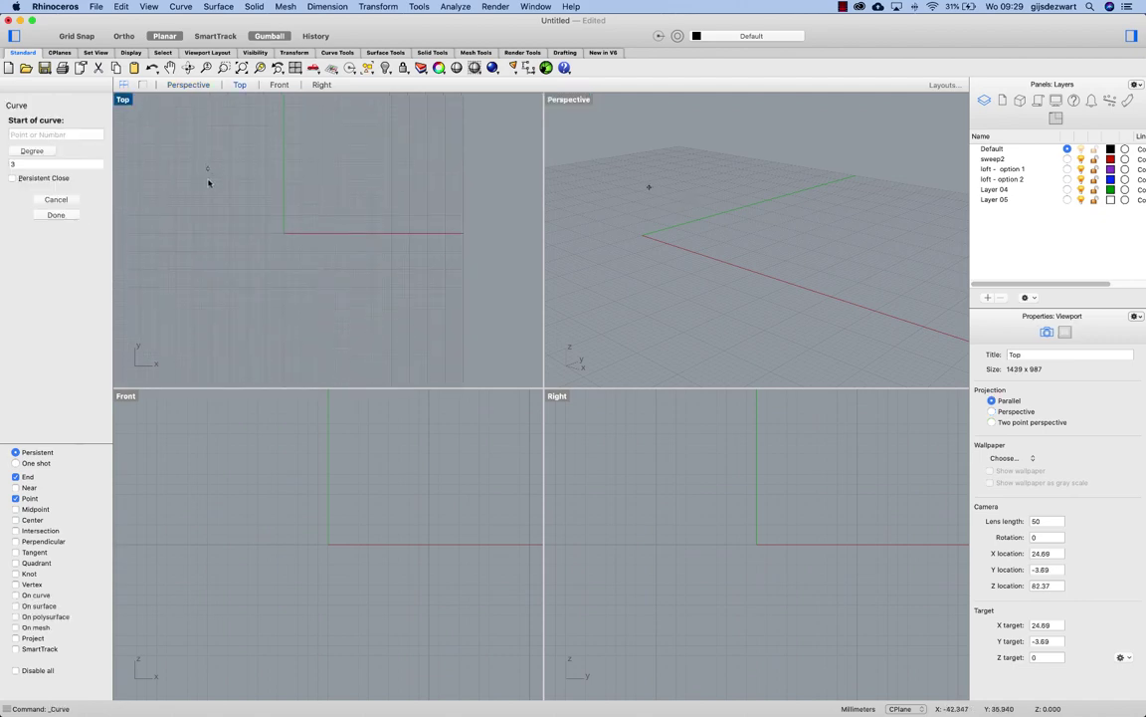
{"action": "left_click", "coordinate": [172, 174]}
{"action": "left_click", "coordinate": [229, 165]}
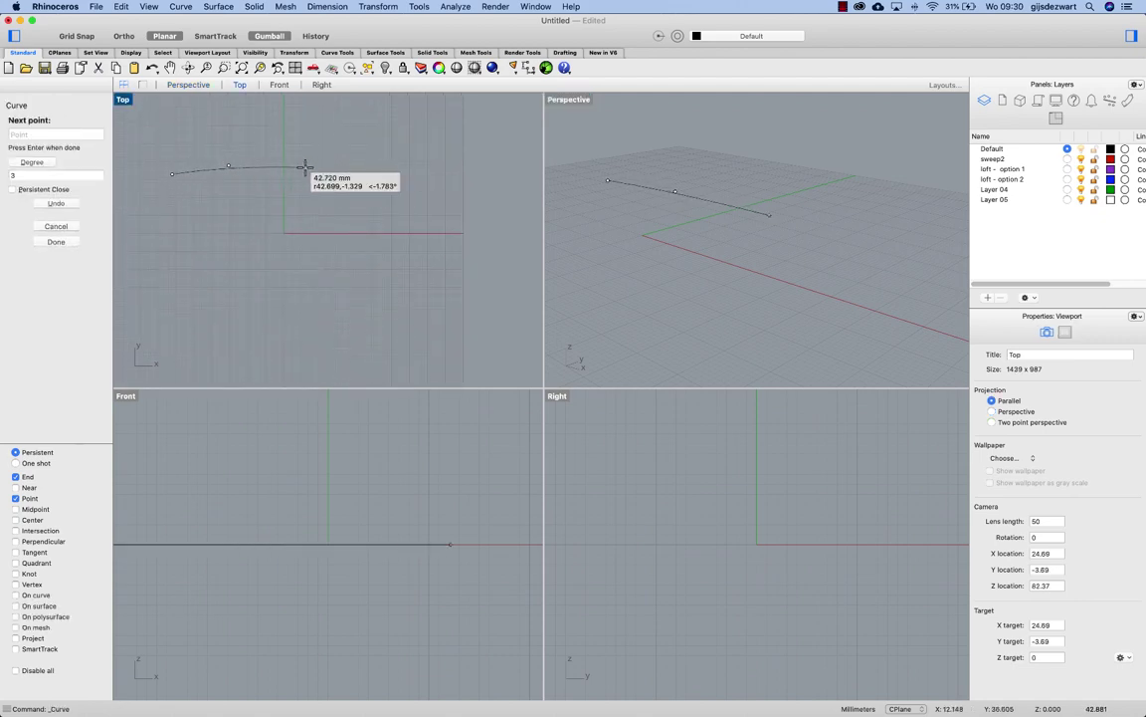
{"action": "left_click", "coordinate": [281, 168]}
{"action": "left_click", "coordinate": [327, 201]}
{"action": "left_click", "coordinate": [388, 213]}
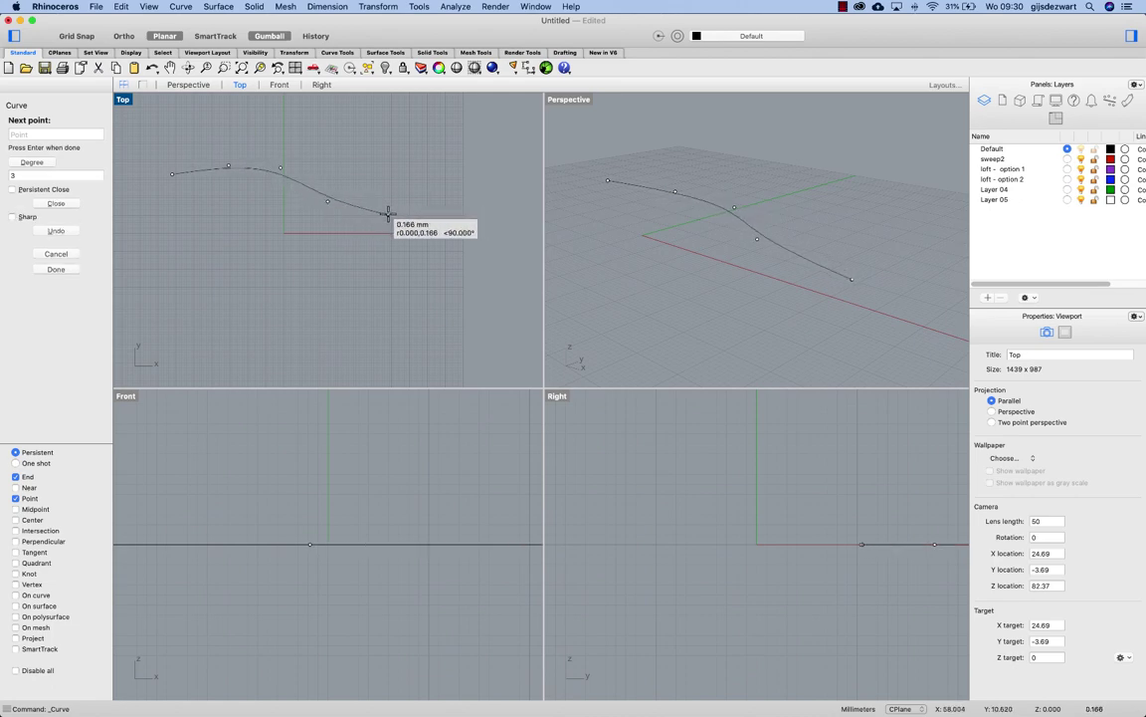
{"action": "left_click", "coordinate": [443, 213]}
{"action": "key", "text": "Return"}
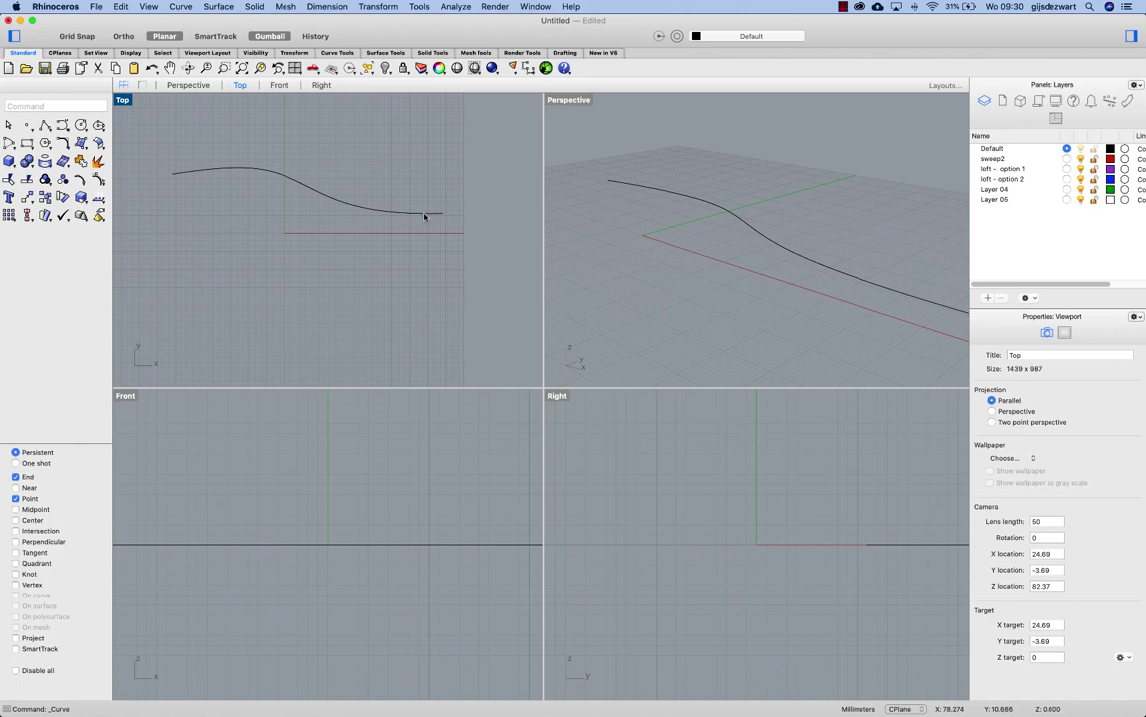
{"action": "left_click", "coordinate": [425, 215]}
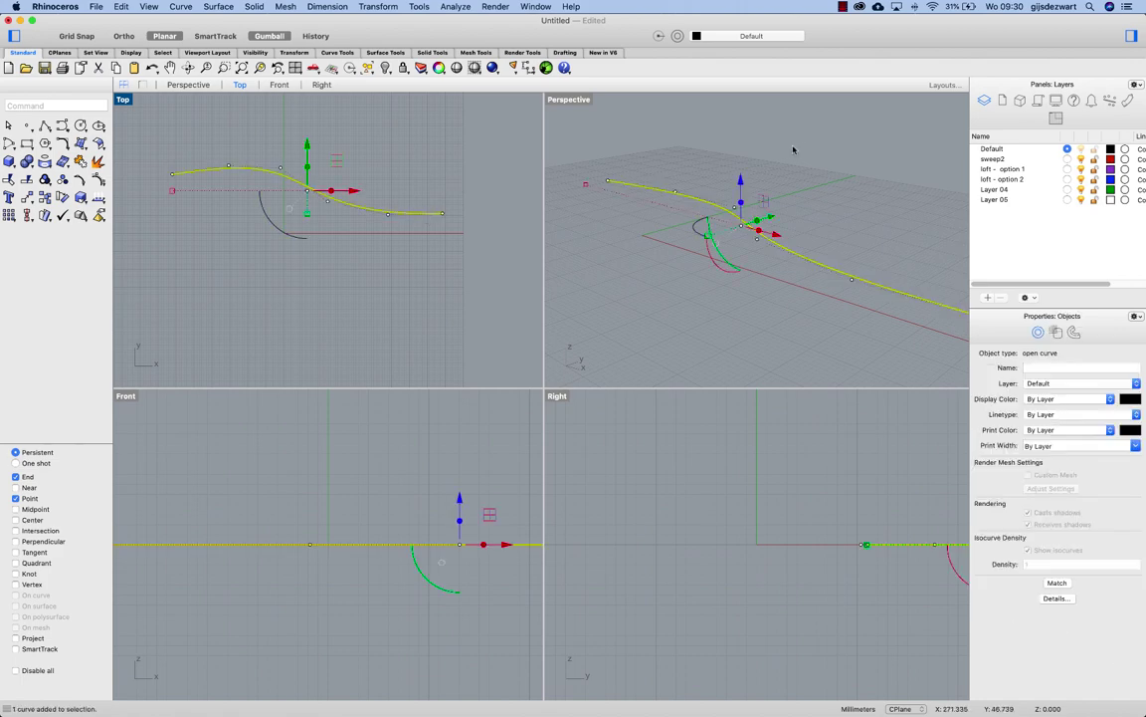
Step: Copy the curve onto the sweep2 layer, make sweep2 current, and reselect the red curve
{"action": "right_click", "coordinate": [1005, 161]}
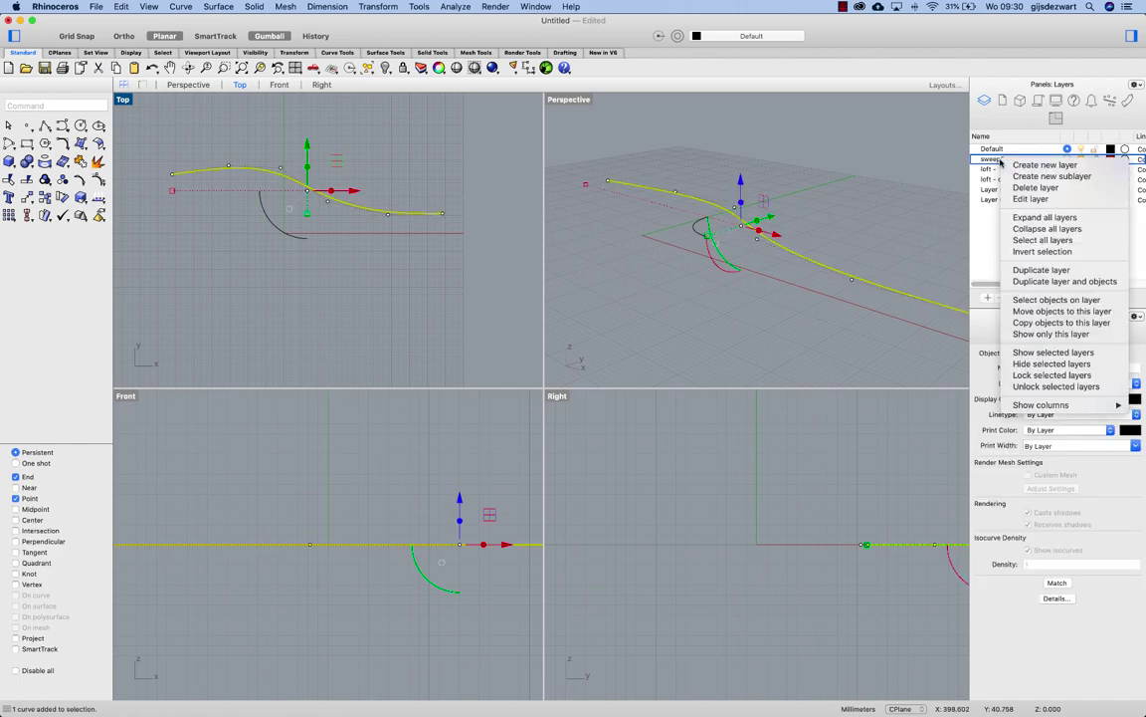
{"action": "left_click", "coordinate": [1038, 323]}
{"action": "left_click", "coordinate": [1067, 160]}
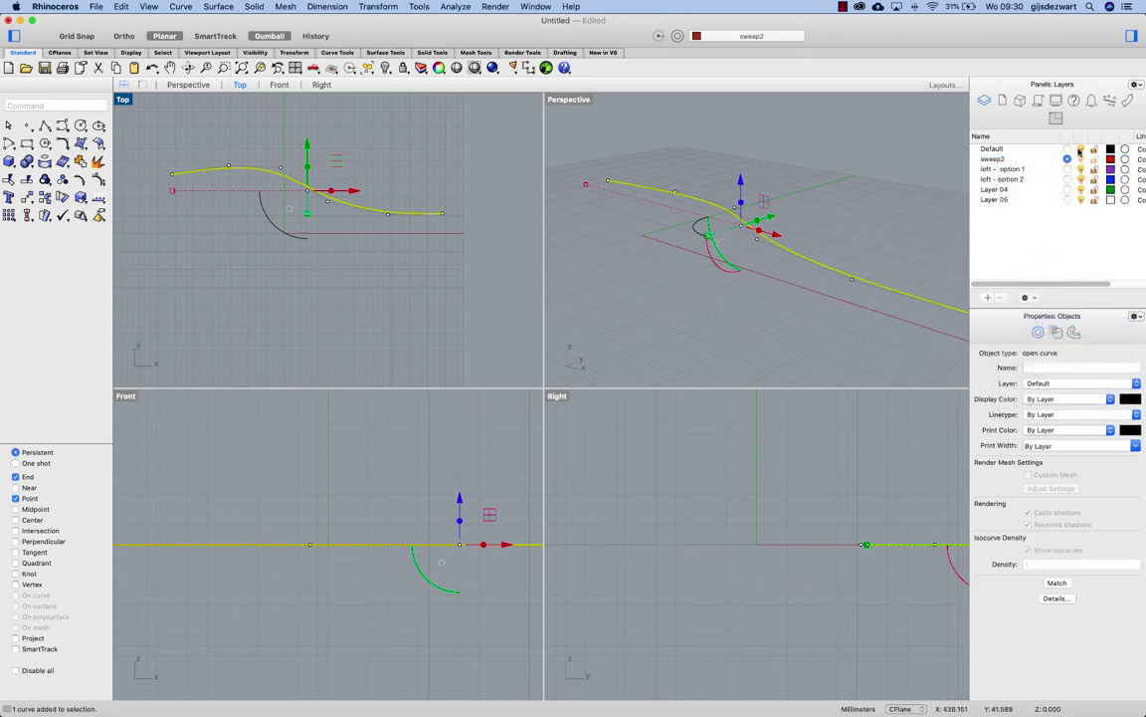
{"action": "key", "text": "Escape"}
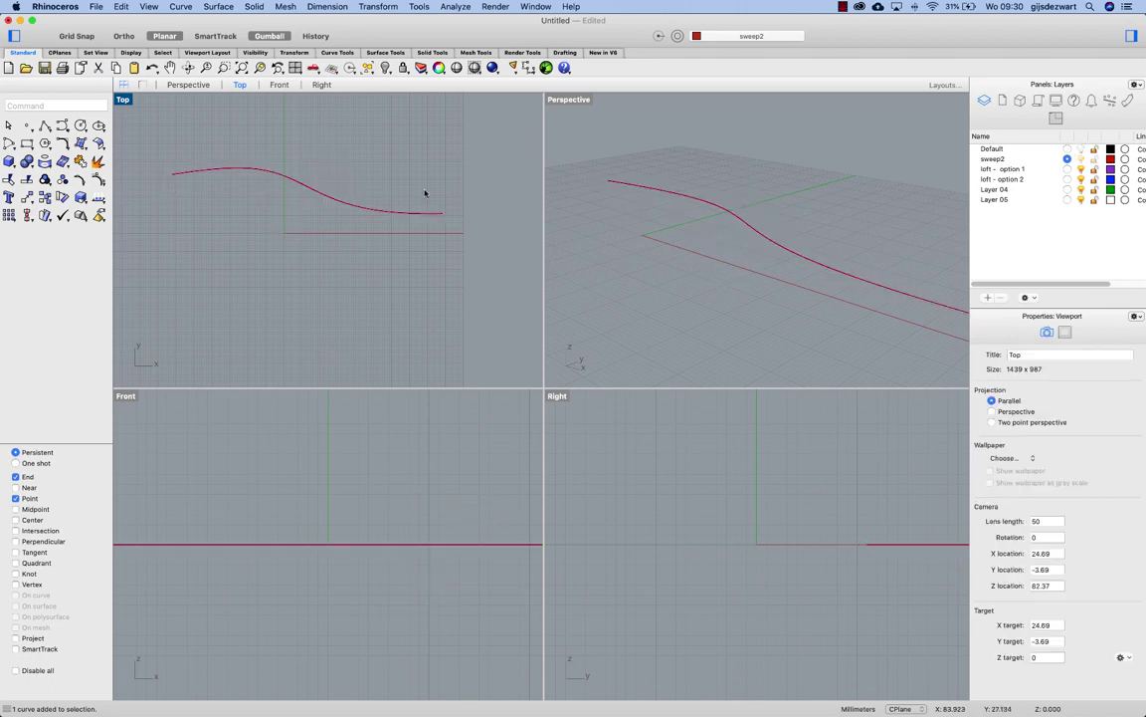
{"action": "left_click", "coordinate": [402, 215]}
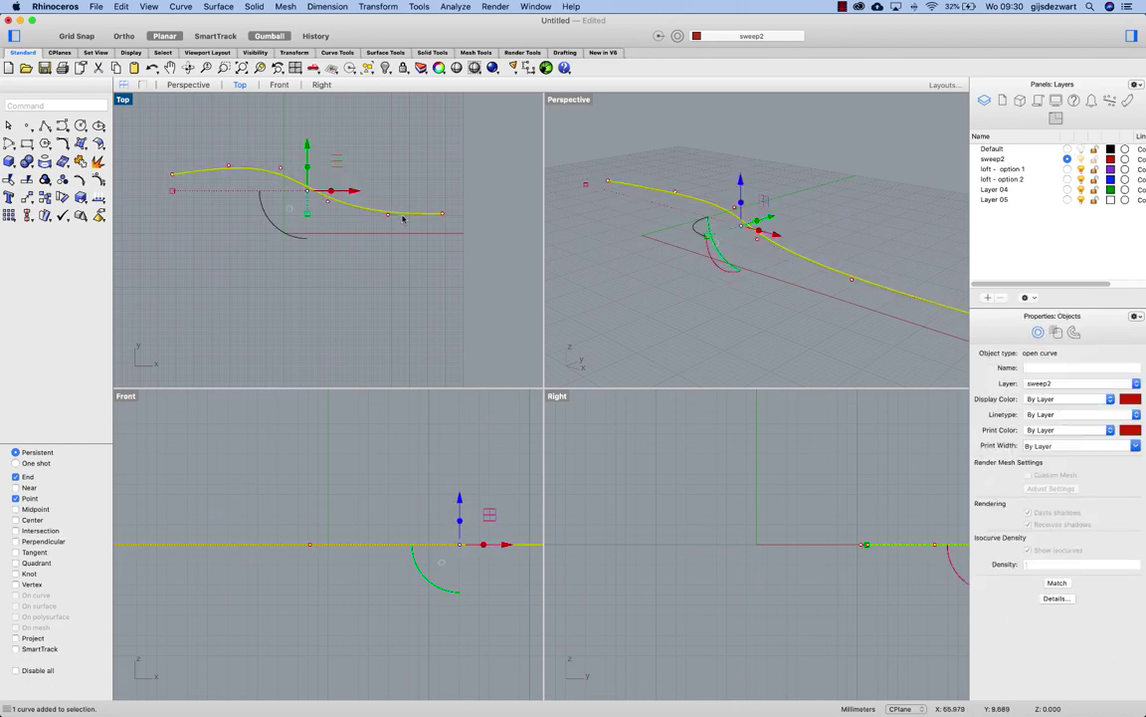
Step: In Preferences > Mouse, stop control points turning on when a curve is selected
{"action": "key", "text": "Escape"}
{"action": "left_click", "coordinate": [319, 203]}
{"action": "key", "text": "Escape"}
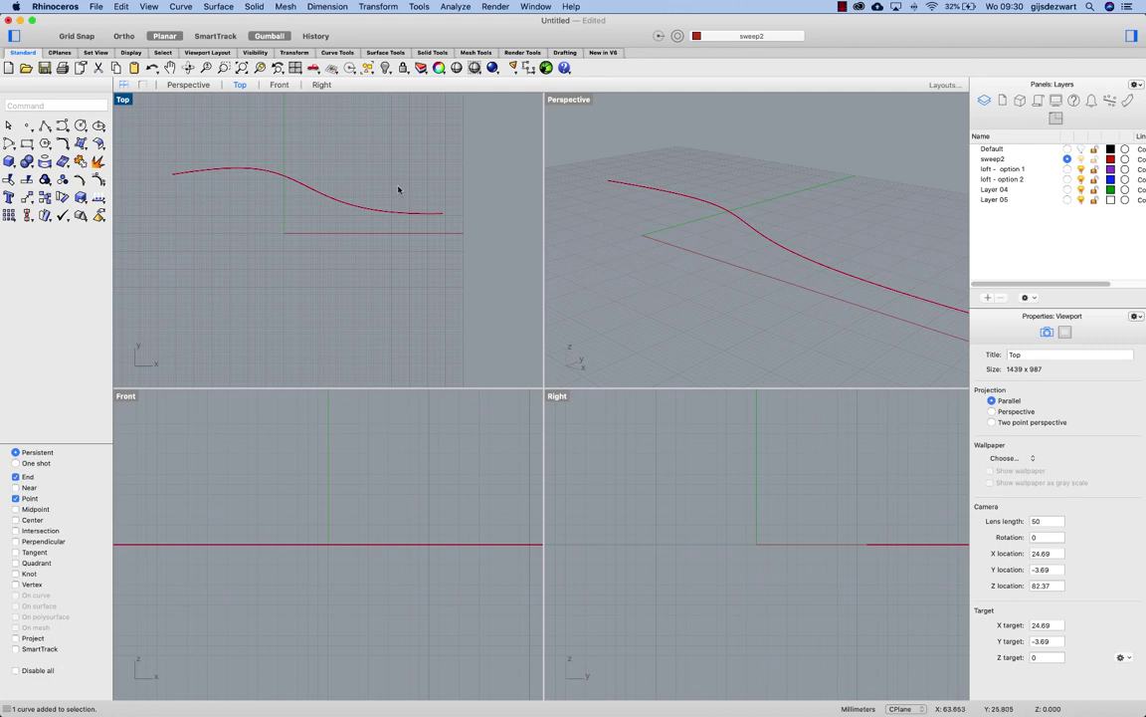
{"action": "key", "text": "super+comma"}
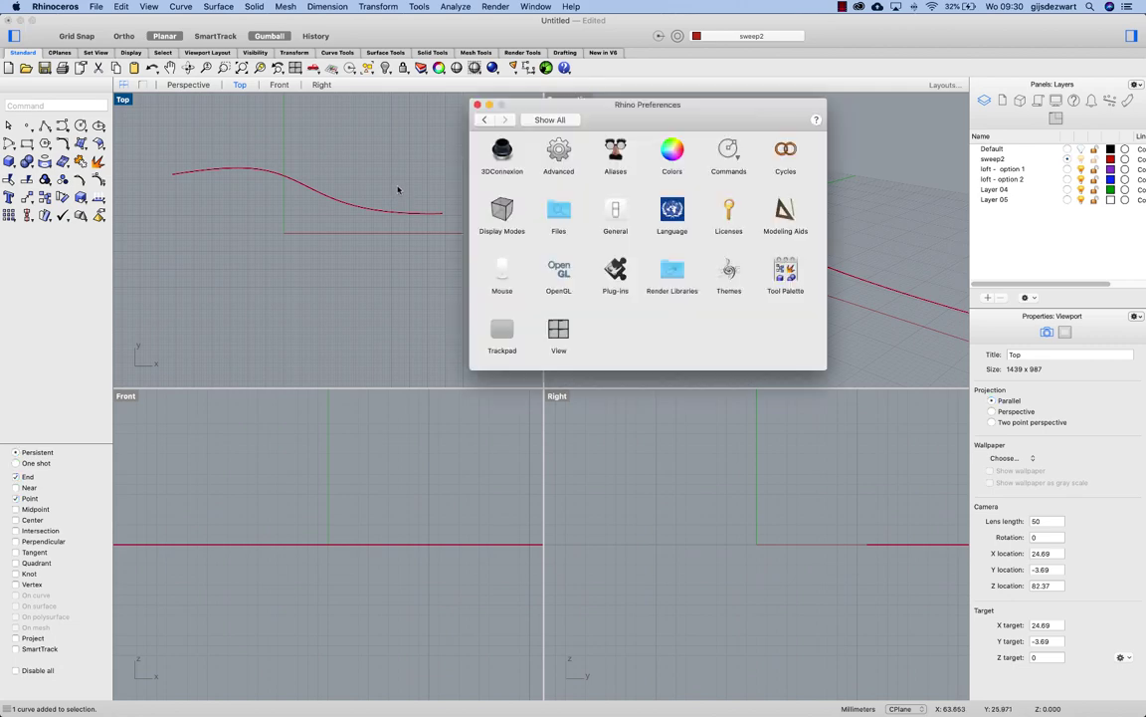
{"action": "left_click", "coordinate": [502, 271]}
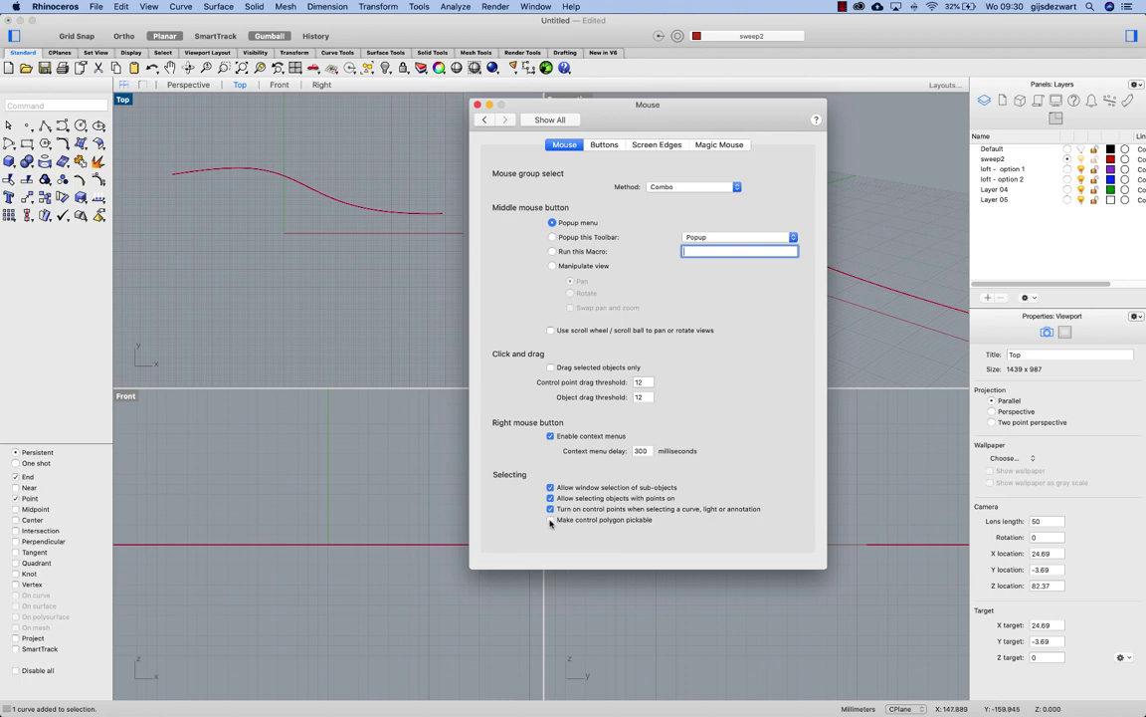
{"action": "left_click", "coordinate": [551, 508]}
Step: Close Preferences and turn on the red sweep2 curve's control points with F10
{"action": "left_click", "coordinate": [478, 106]}
{"action": "left_click", "coordinate": [392, 214]}
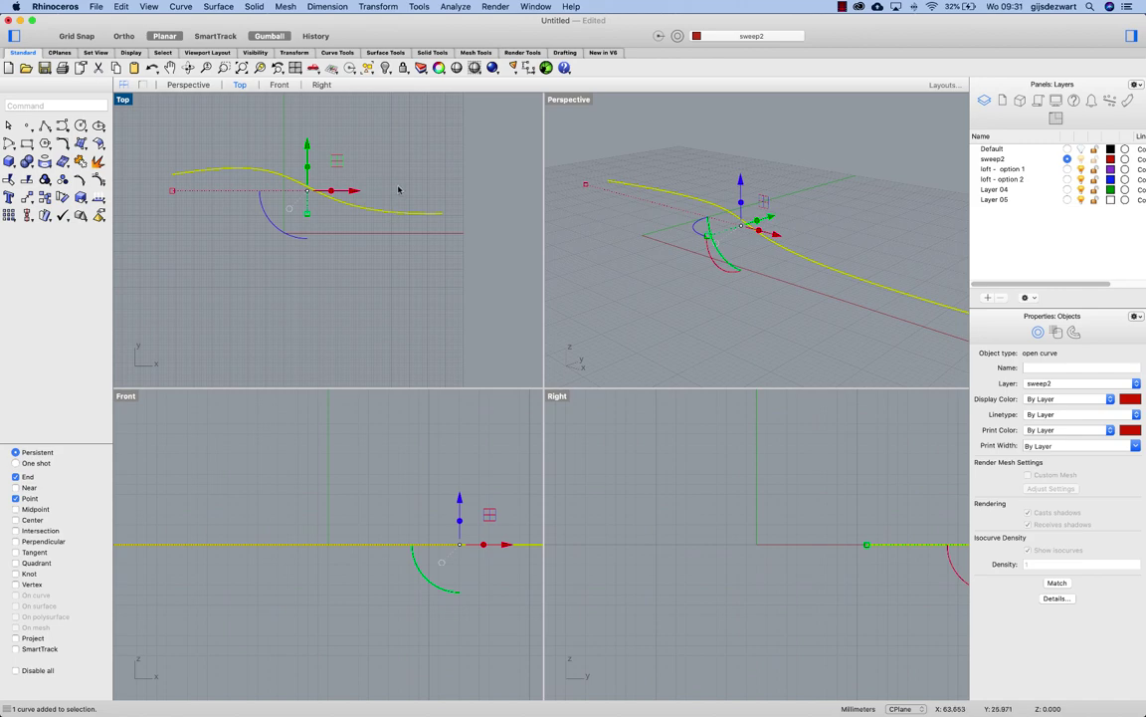
{"action": "left_click", "coordinate": [399, 189]}
{"action": "left_click", "coordinate": [395, 210]}
{"action": "key", "text": "F10"}
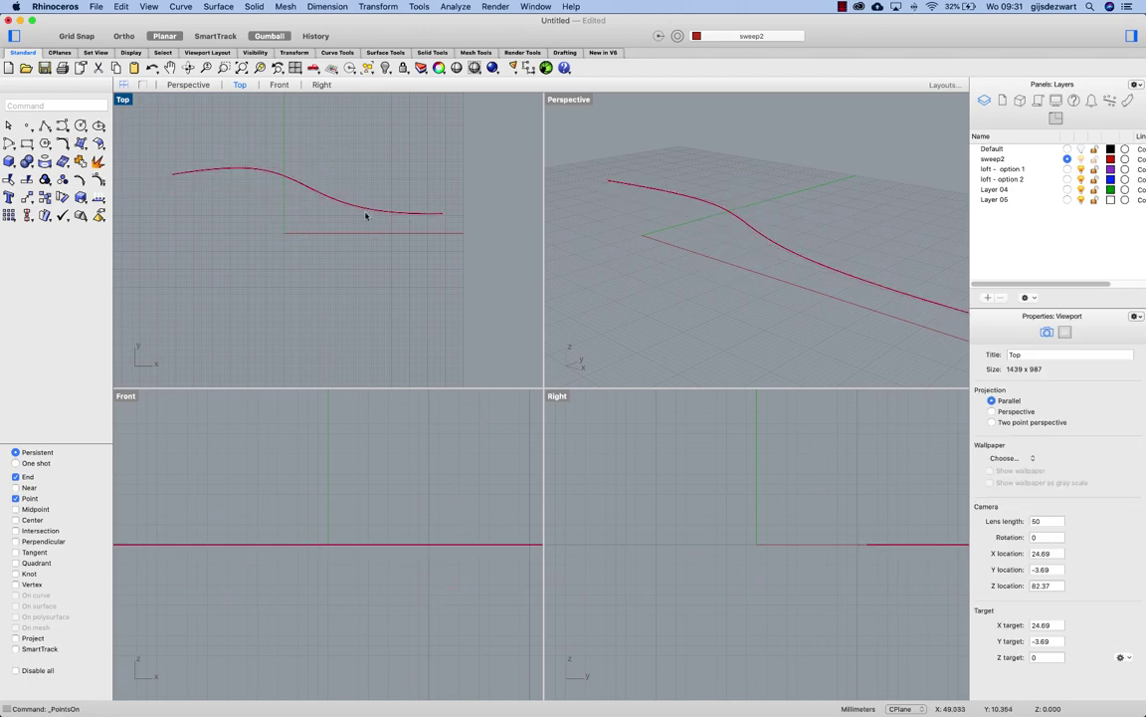
{"action": "left_click", "coordinate": [205, 169]}
{"action": "left_click", "coordinate": [97, 179]}
Step: Mirror a copy of the S-curve across the X axis
{"action": "left_click", "coordinate": [318, 192]}
{"action": "type", "text": "mirror"}
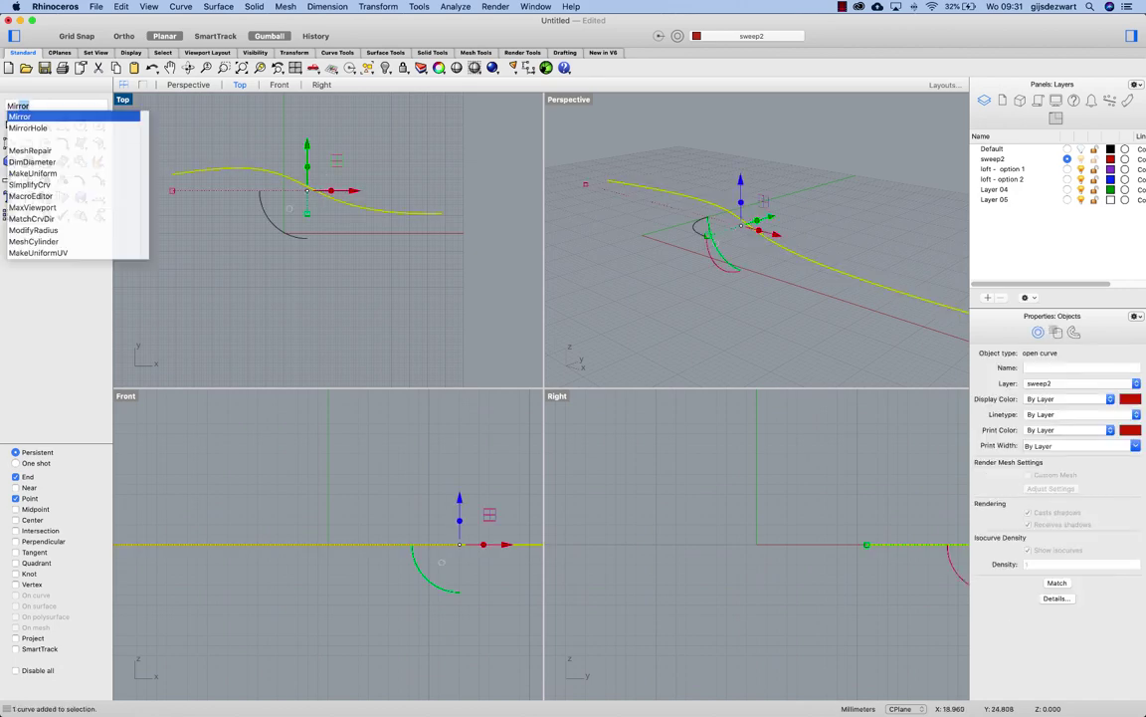
{"action": "key", "text": "Return"}
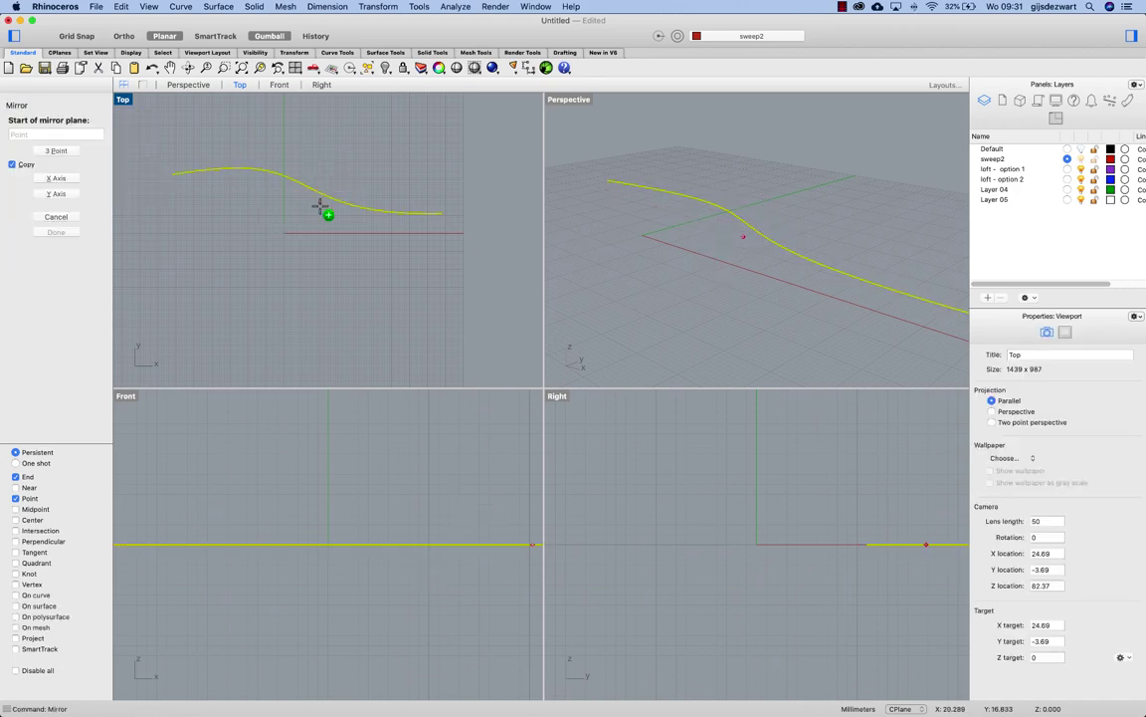
{"action": "left_click", "coordinate": [57, 179]}
{"action": "left_click", "coordinate": [402, 179]}
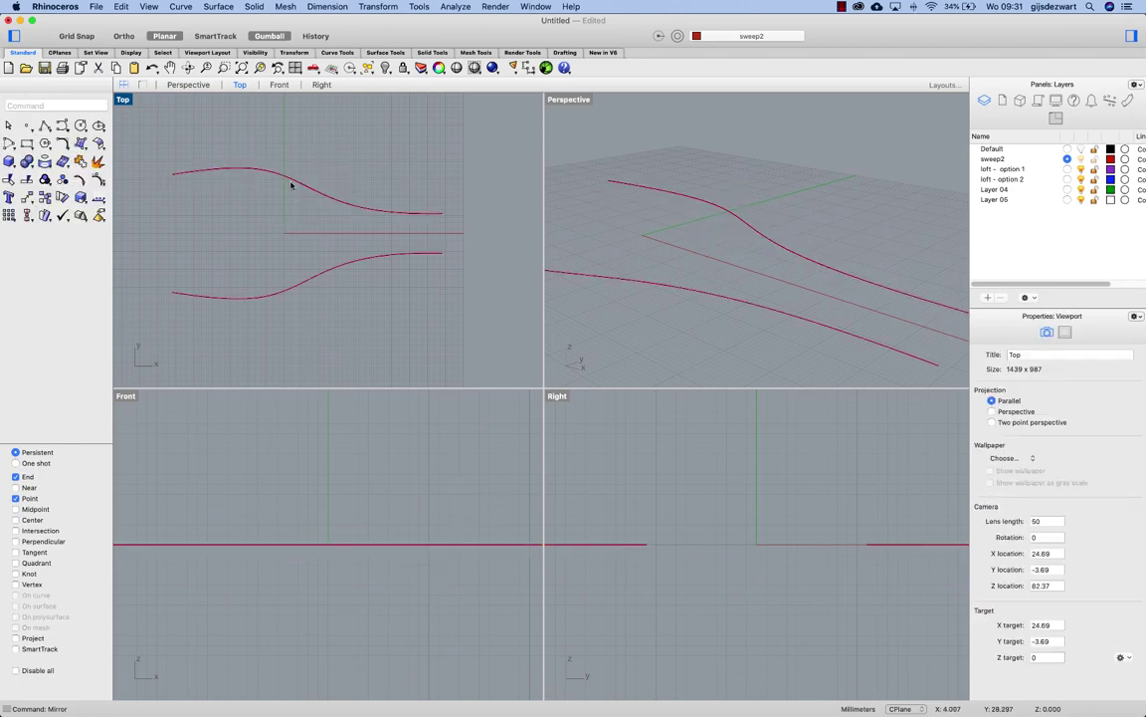
Step: Join the left and right ends of the two curves with straight lines into a bottle outline
{"action": "left_click", "coordinate": [43, 122]}
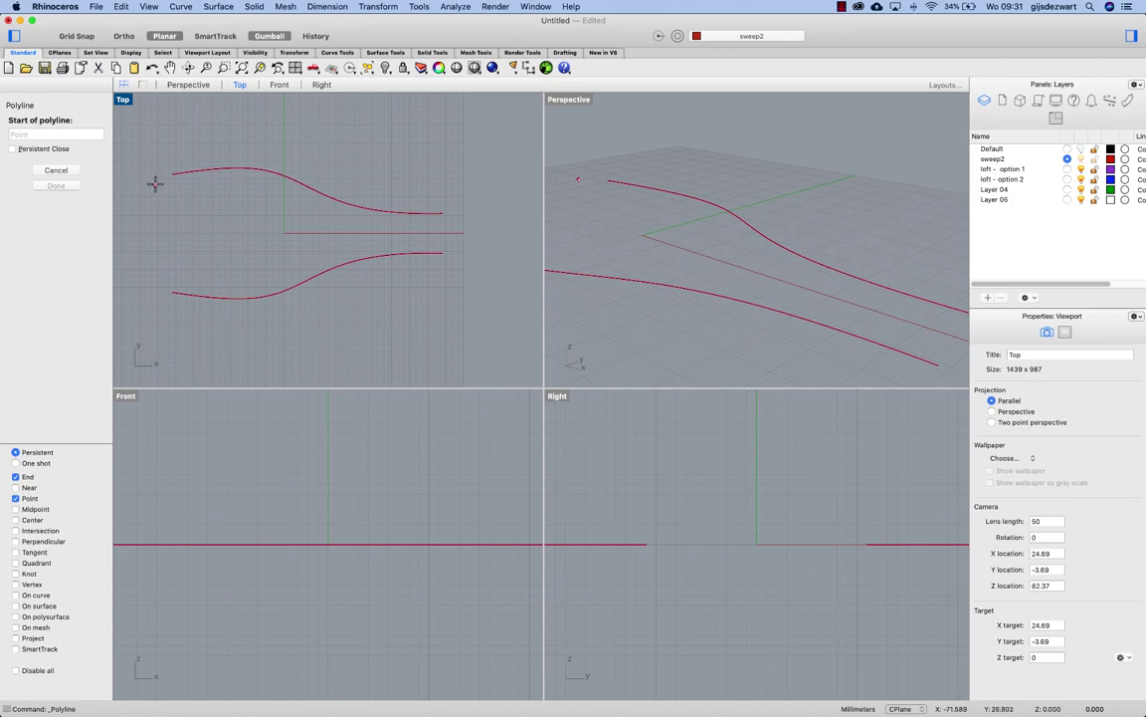
{"action": "left_click", "coordinate": [172, 292]}
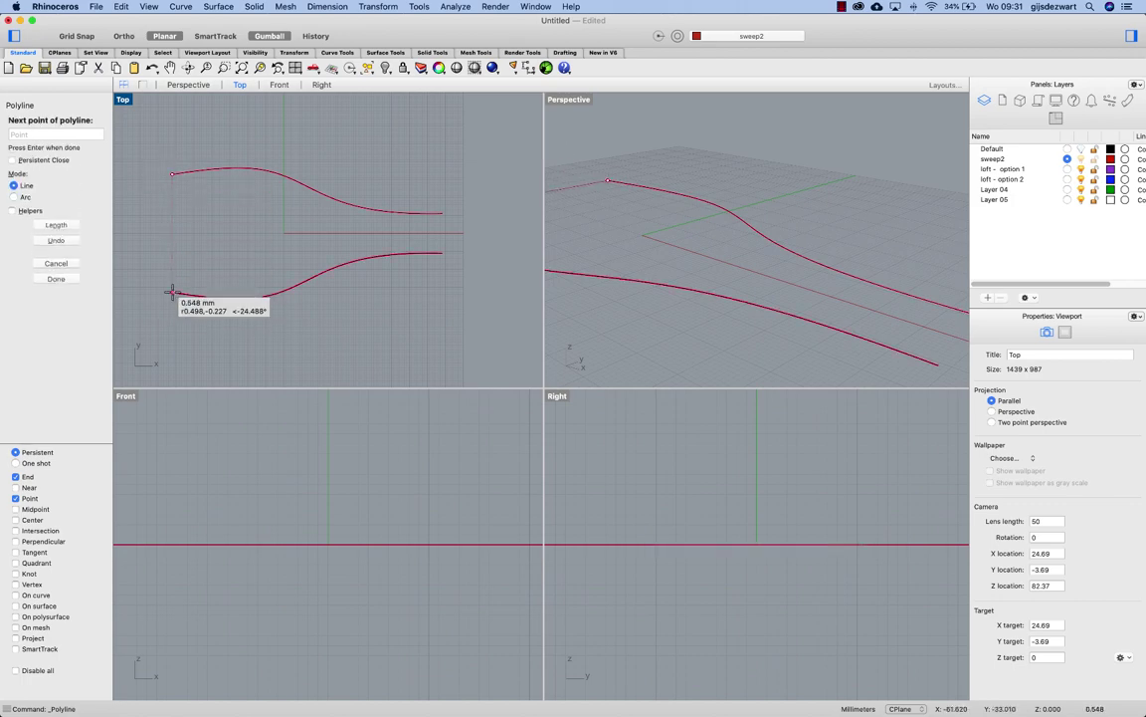
{"action": "left_click", "coordinate": [172, 174]}
{"action": "key", "text": "Return"}
{"action": "key", "text": "Return"}
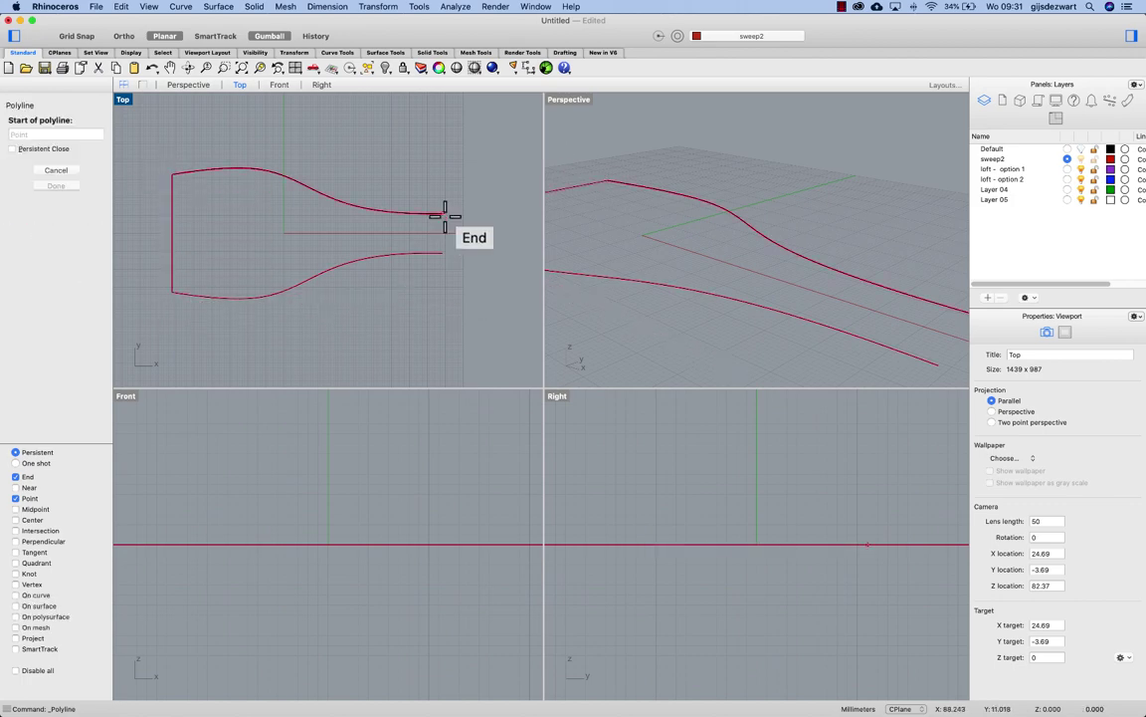
{"action": "left_click", "coordinate": [443, 213]}
{"action": "left_click", "coordinate": [443, 253]}
{"action": "key", "text": "Return"}
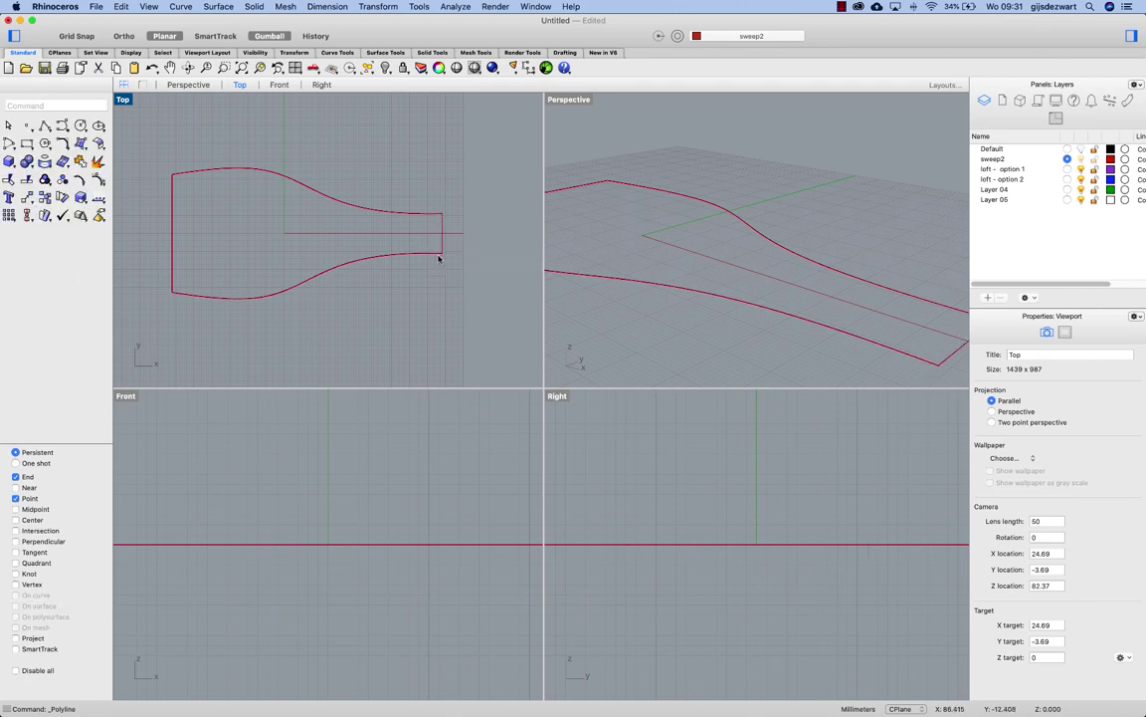
{"action": "right_click_drag", "start_coordinate": [872, 239], "coordinate": [743, 219]}
Step: Rebuild both end lines with 4 points, degree 3, and show their control points
{"action": "left_click", "coordinate": [709, 202]}
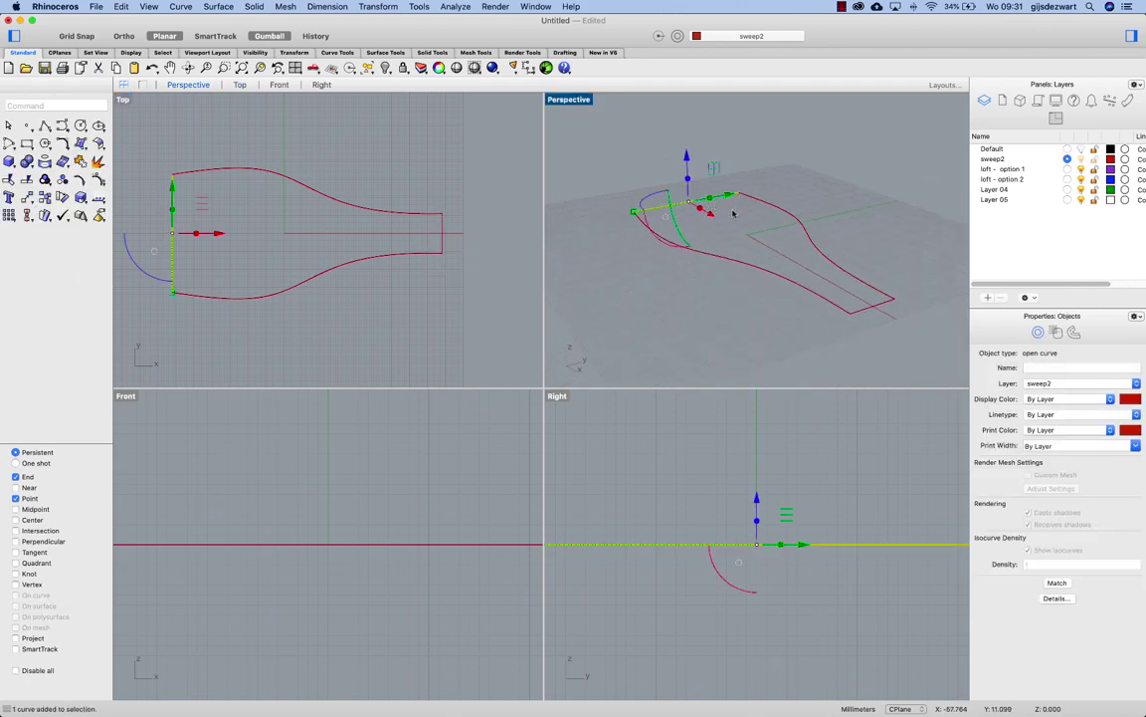
{"action": "left_click", "coordinate": [888, 304], "text": "shift"}
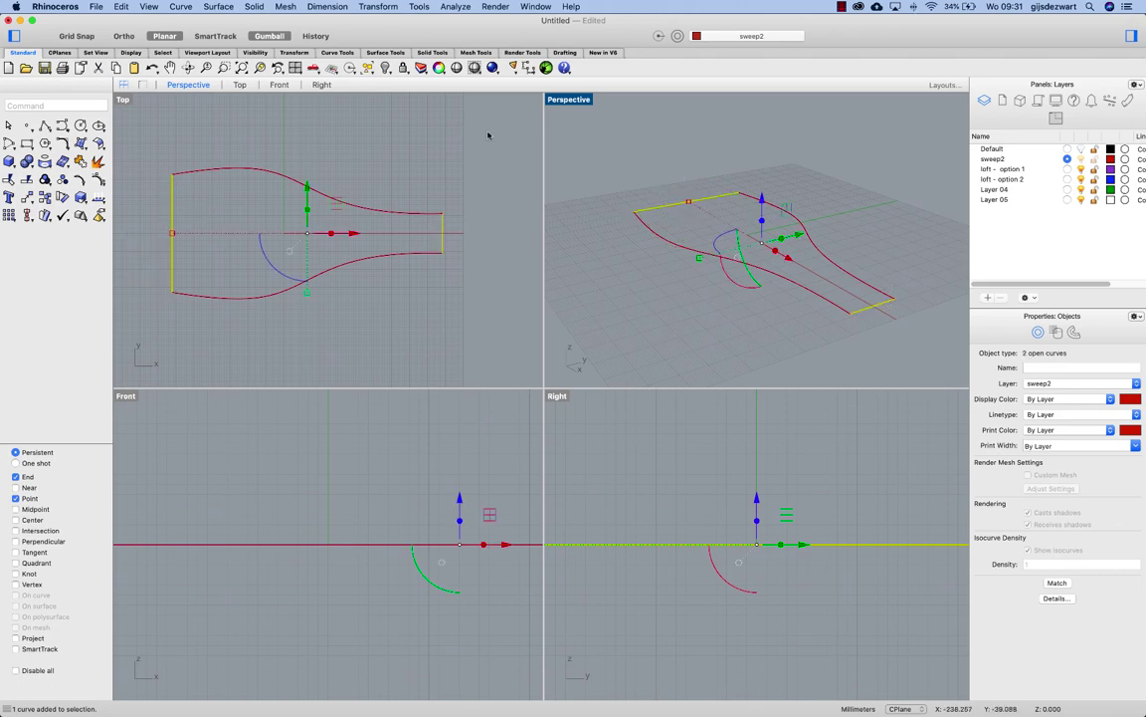
{"action": "left_click", "coordinate": [120, 7]}
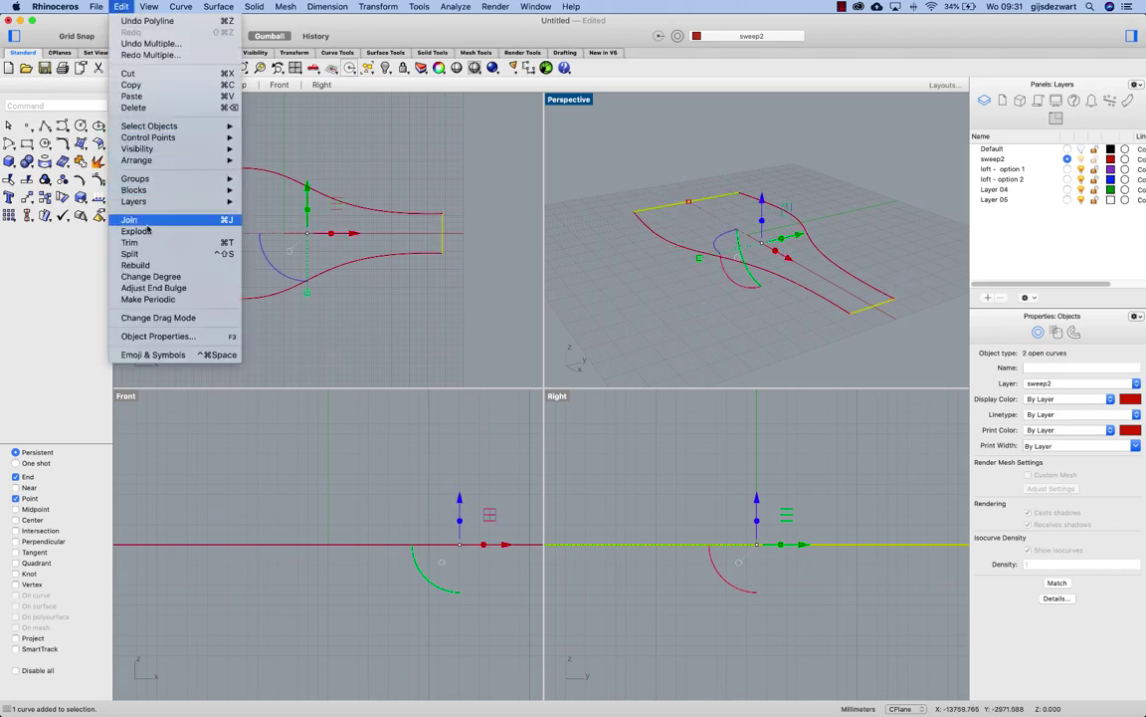
{"action": "left_click", "coordinate": [135, 265]}
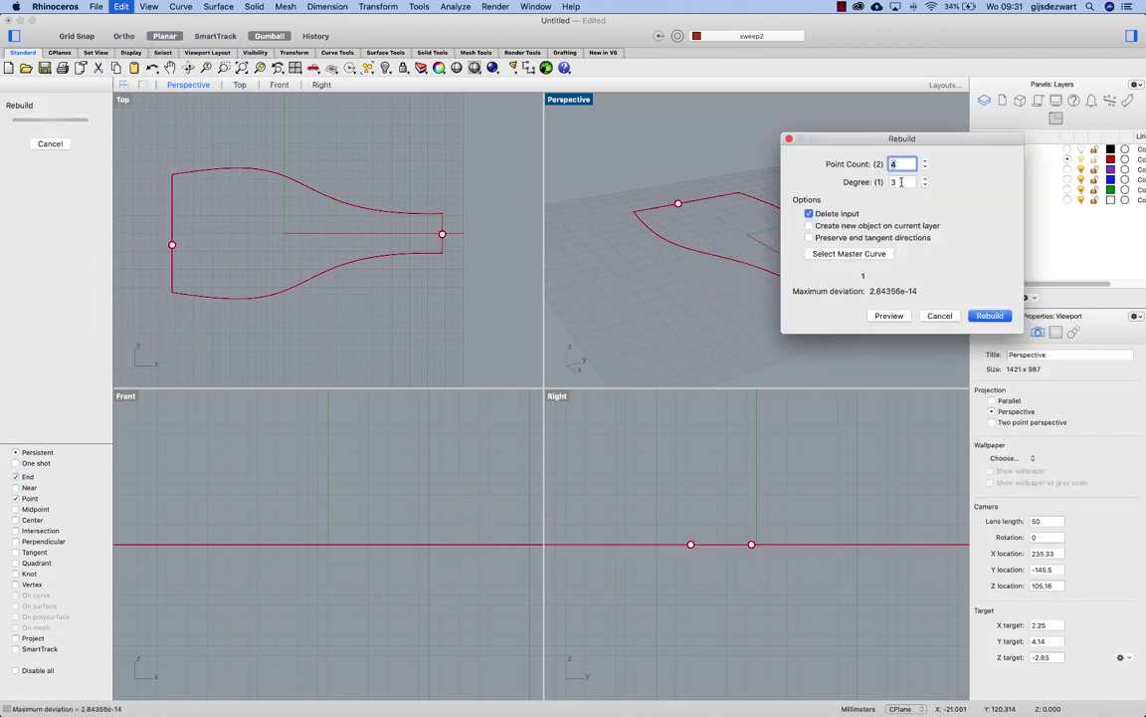
{"action": "left_click", "coordinate": [990, 317]}
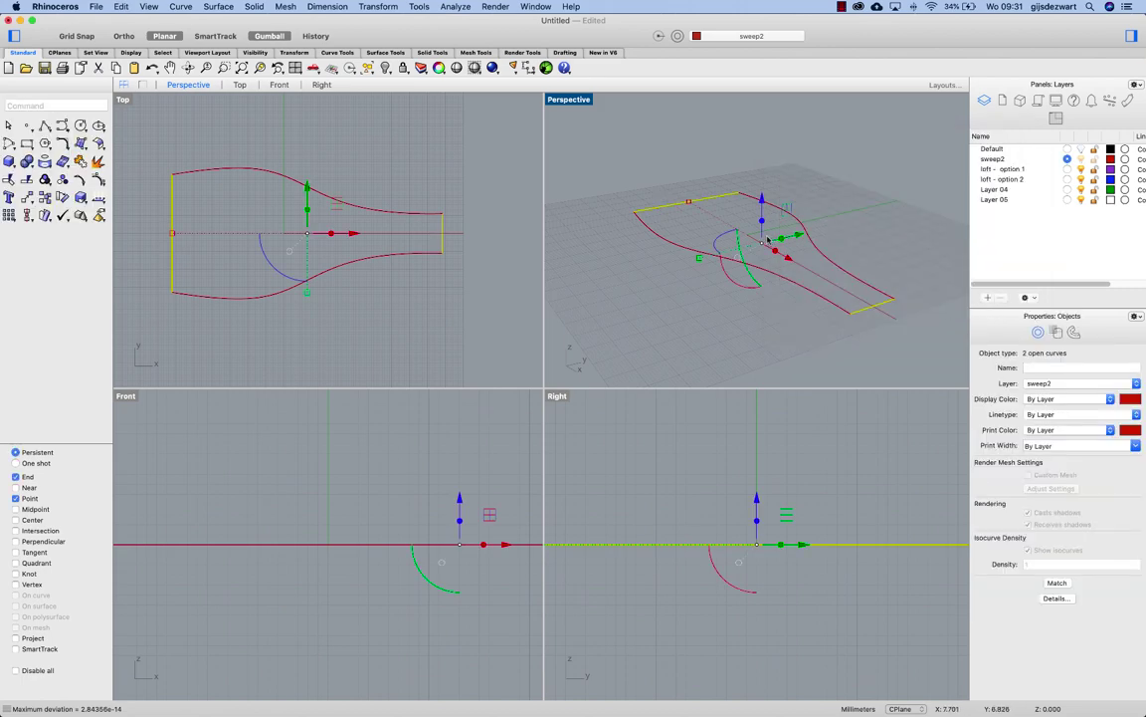
{"action": "key", "text": "F10"}
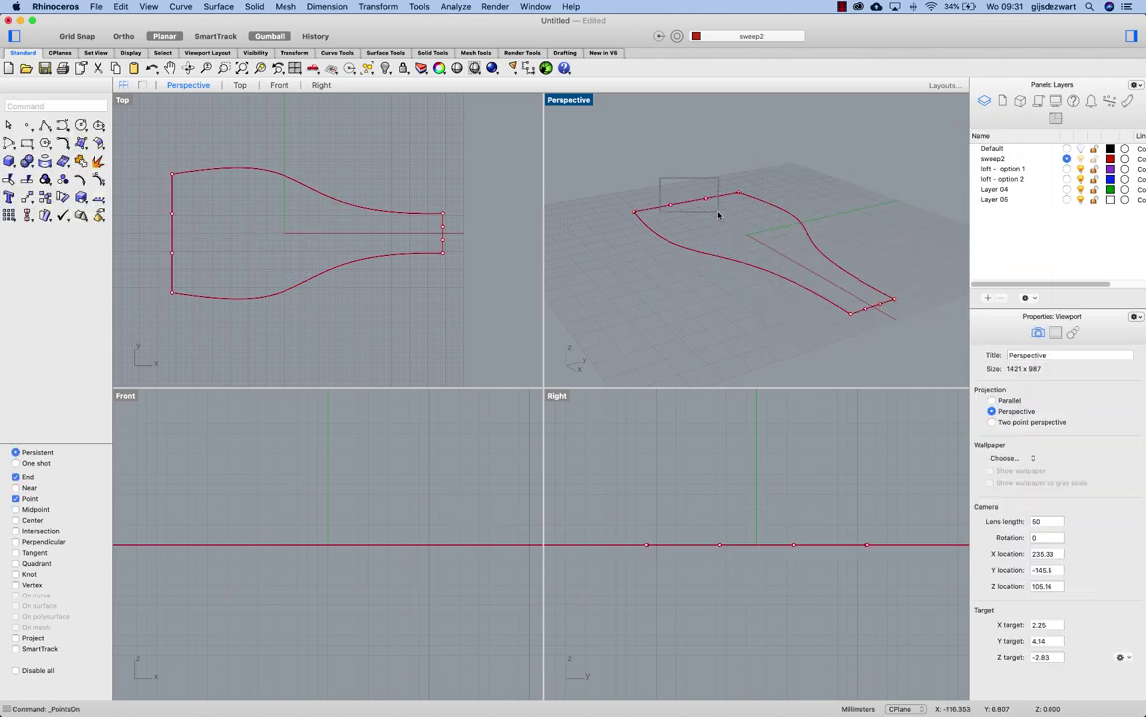
Step: Lift the wide end's middle points 33.9 mm and the narrow end's 13.935 mm
{"action": "left_click_drag", "start_coordinate": [652, 187], "coordinate": [699, 136]}
{"action": "right_click_drag", "start_coordinate": [874, 282], "coordinate": [836, 323]}
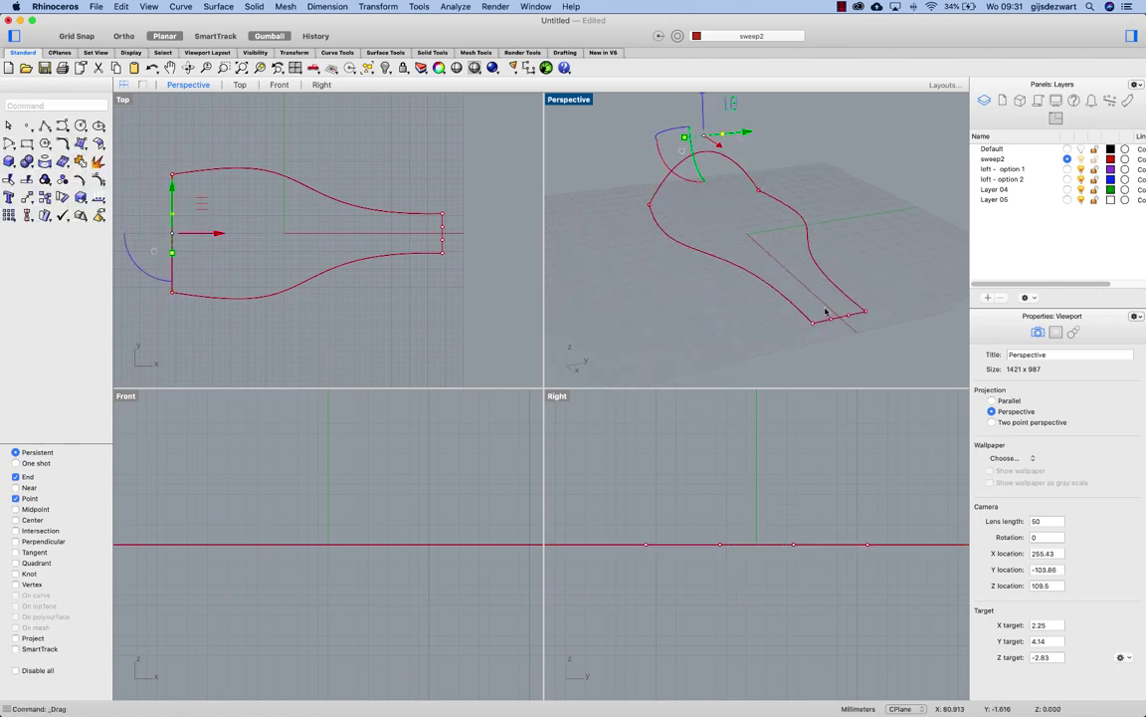
{"action": "left_click", "coordinate": [857, 325]}
{"action": "left_click_drag", "start_coordinate": [881, 333], "coordinate": [872, 285]}
{"action": "left_click", "coordinate": [666, 271]}
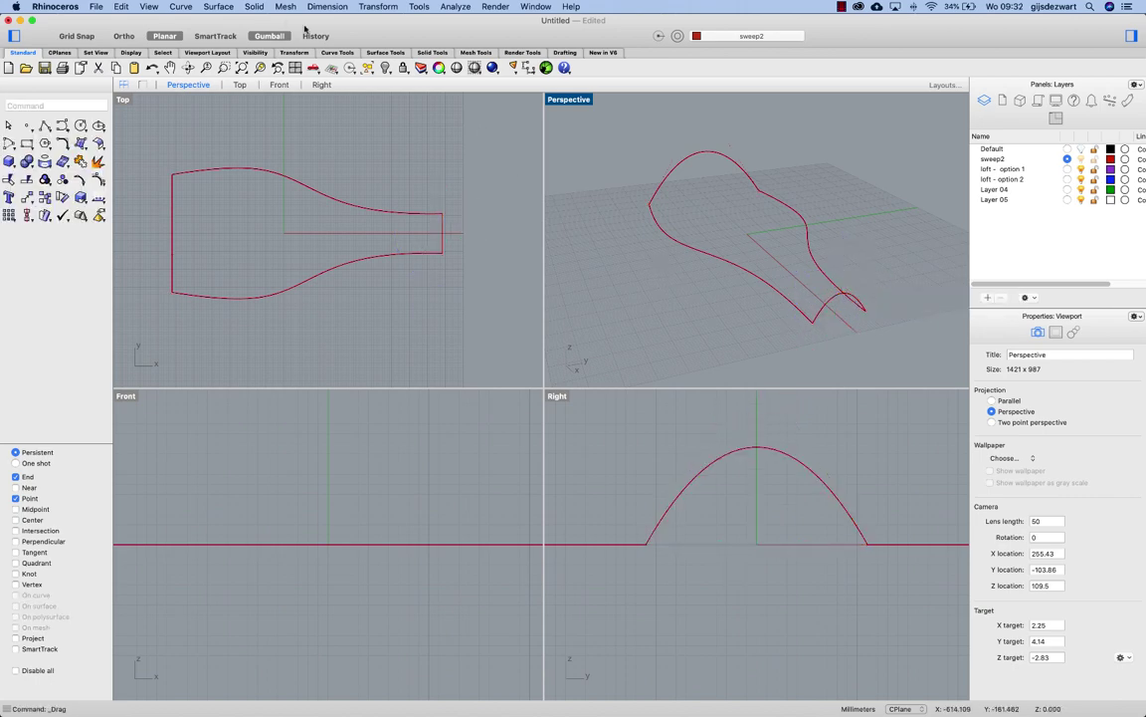
Step: Run Sweep2 using the lower and upper outlines as rails and both arches as cross-sections
{"action": "left_click", "coordinate": [220, 7]}
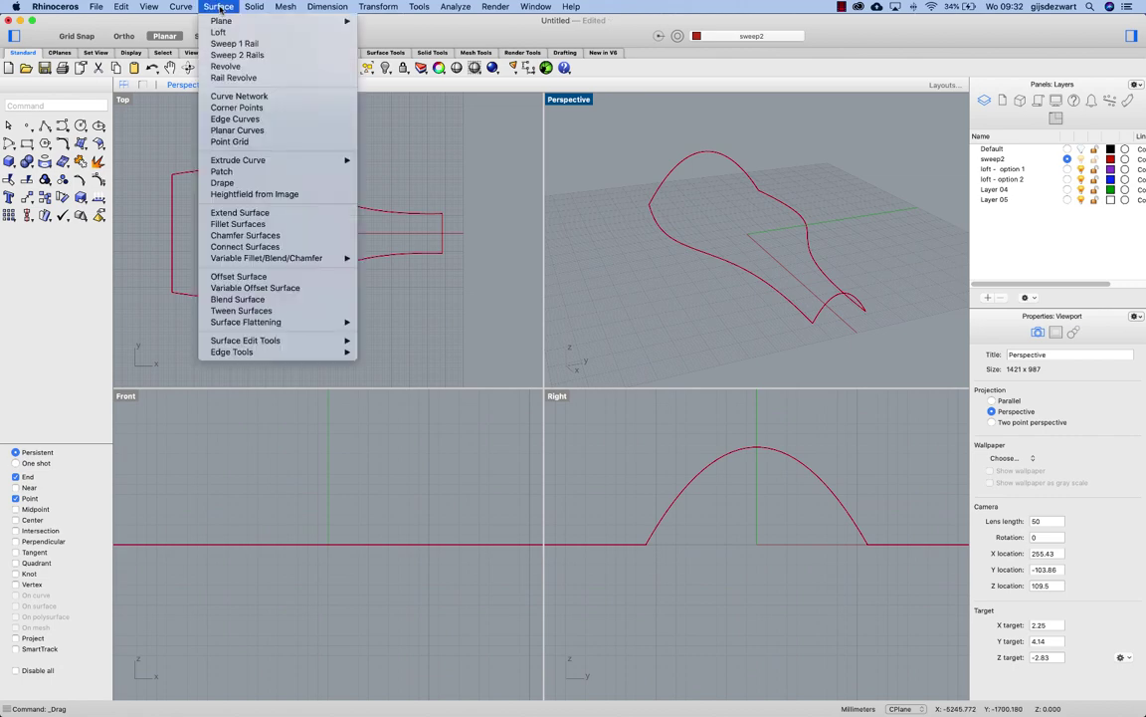
{"action": "left_click", "coordinate": [236, 55]}
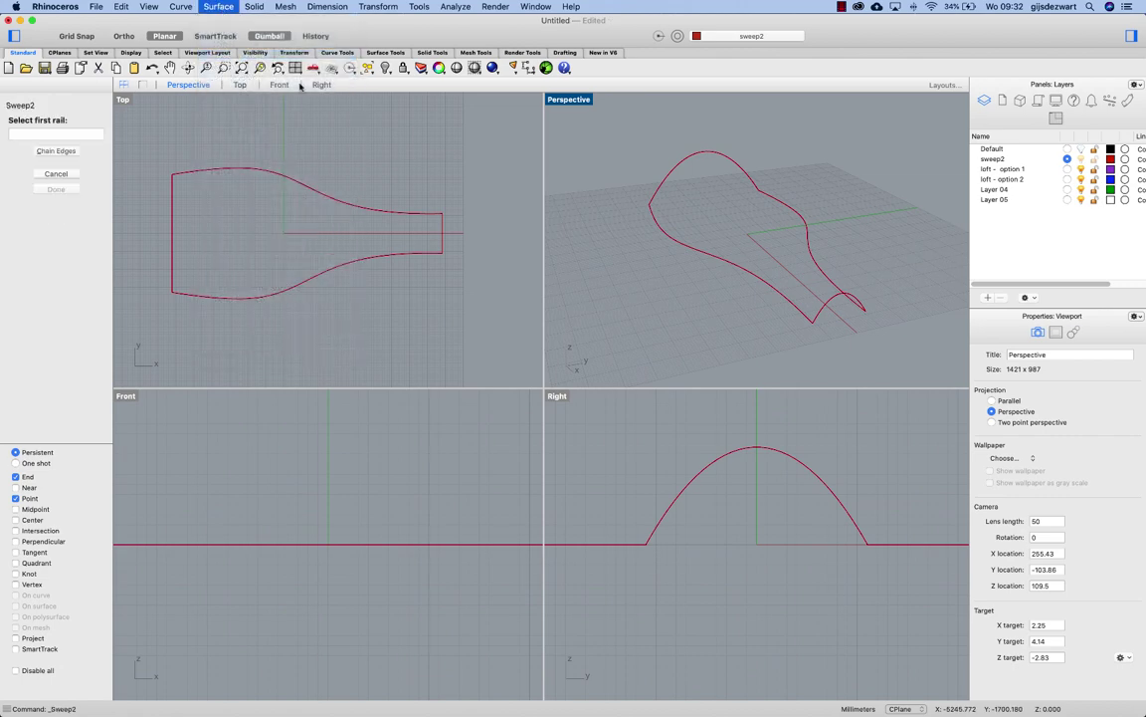
{"action": "left_click", "coordinate": [693, 258]}
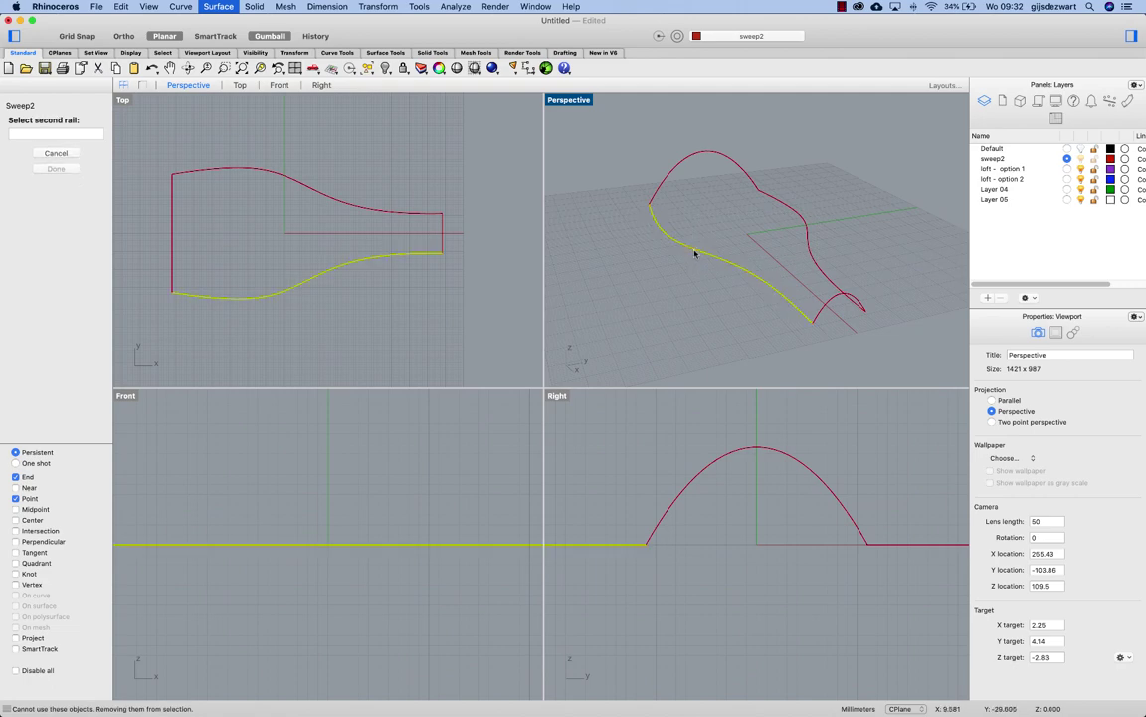
{"action": "left_click", "coordinate": [789, 213]}
{"action": "left_click", "coordinate": [747, 179]}
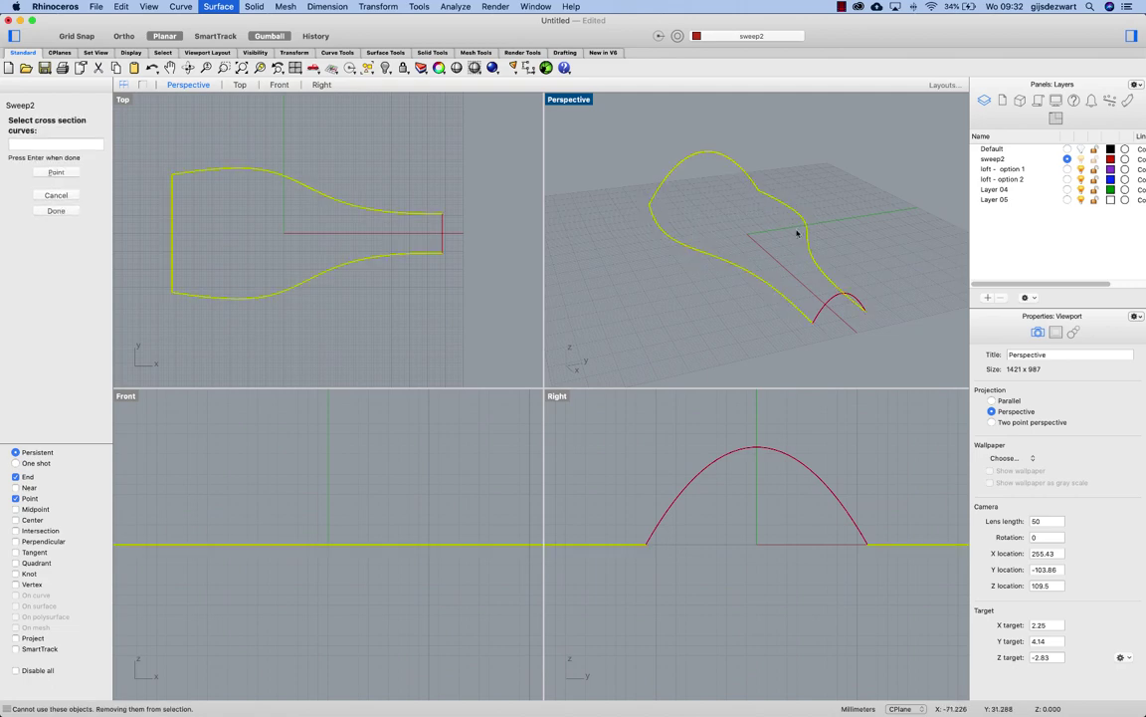
{"action": "left_click", "coordinate": [851, 298]}
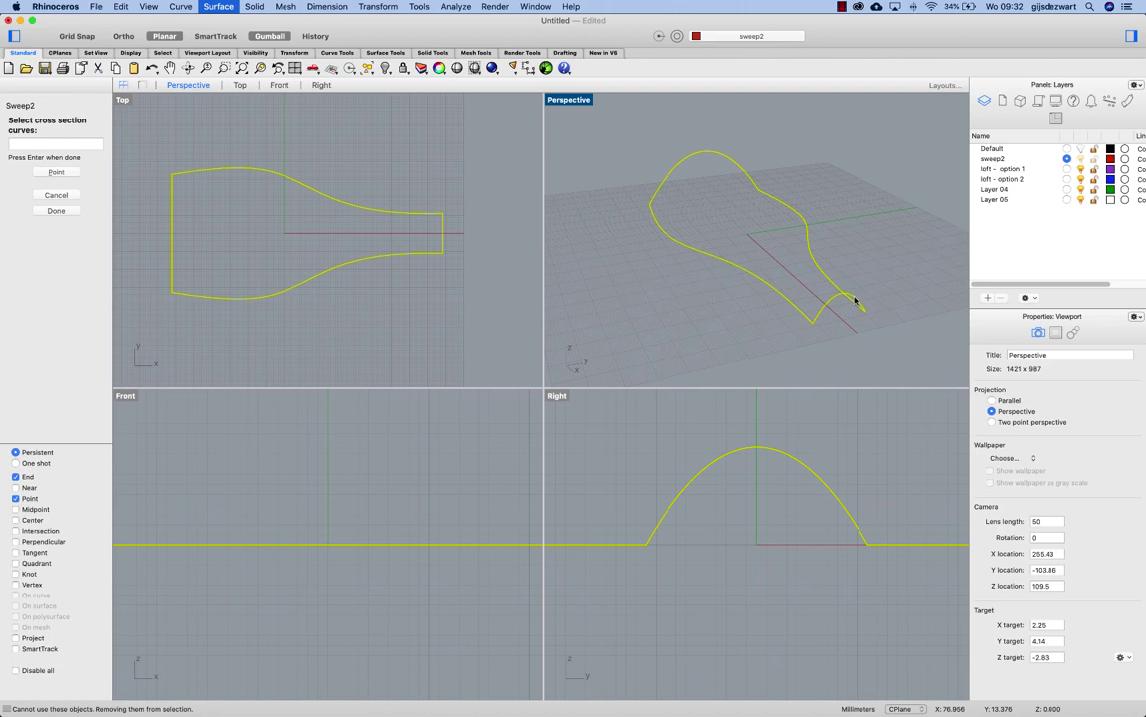
{"action": "key", "text": "Return"}
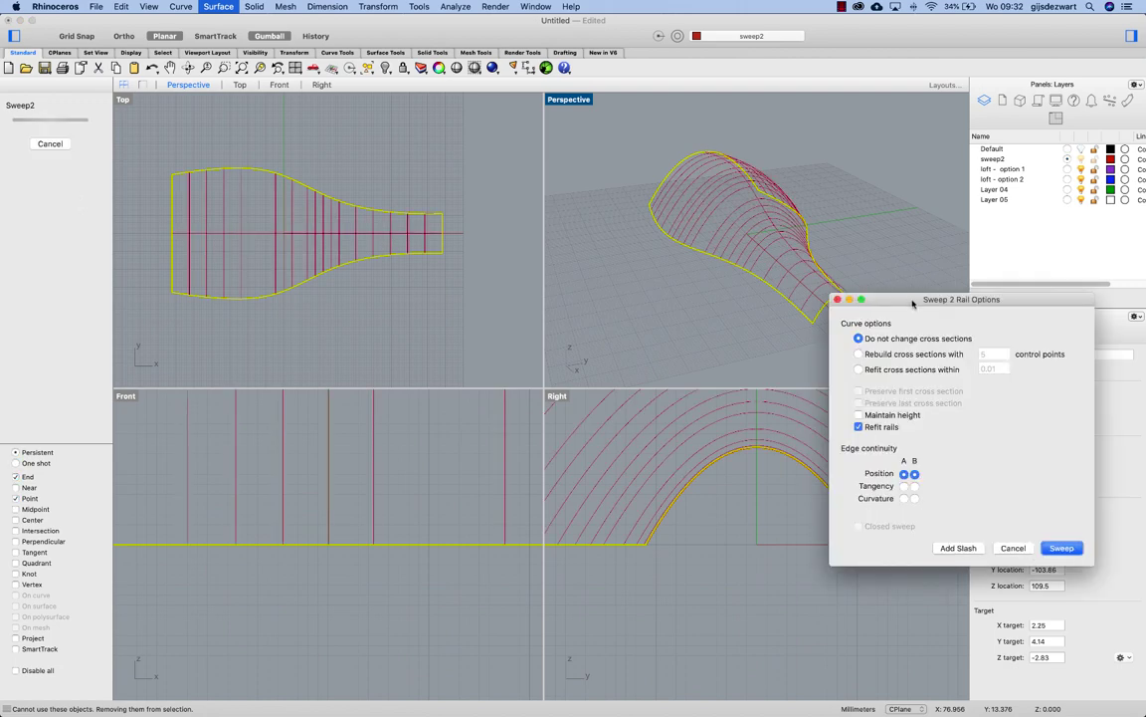
{"action": "left_click_drag", "start_coordinate": [914, 302], "coordinate": [352, 130]}
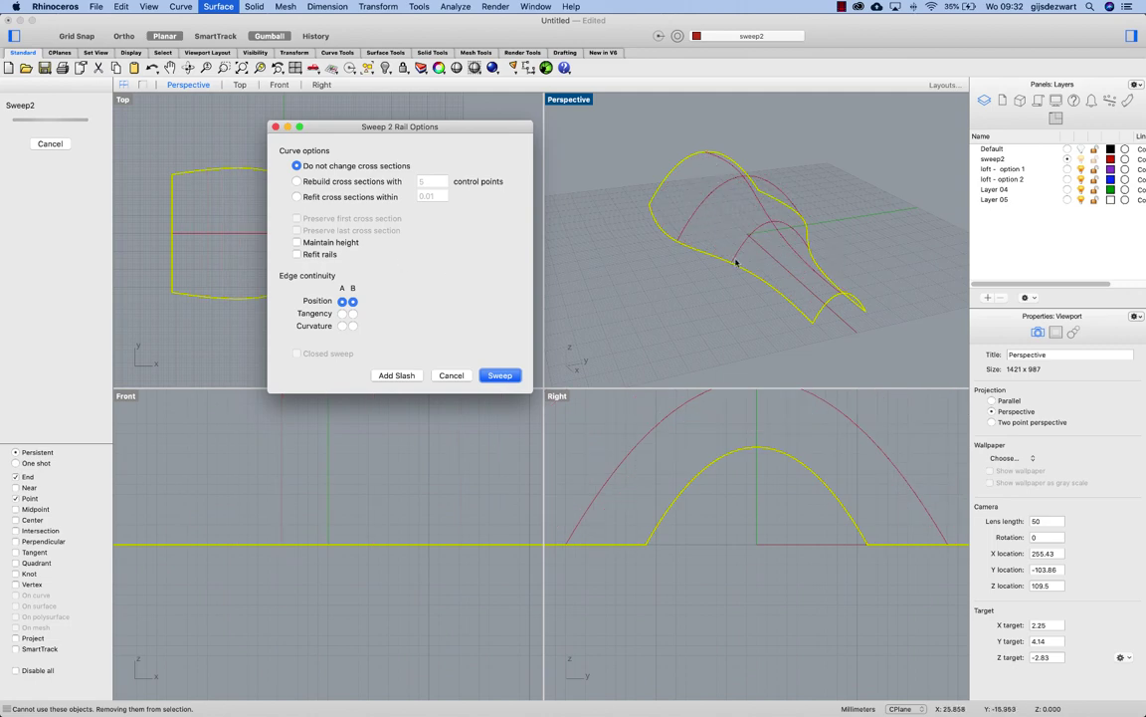
{"action": "right_click_drag", "start_coordinate": [737, 263], "coordinate": [673, 283]}
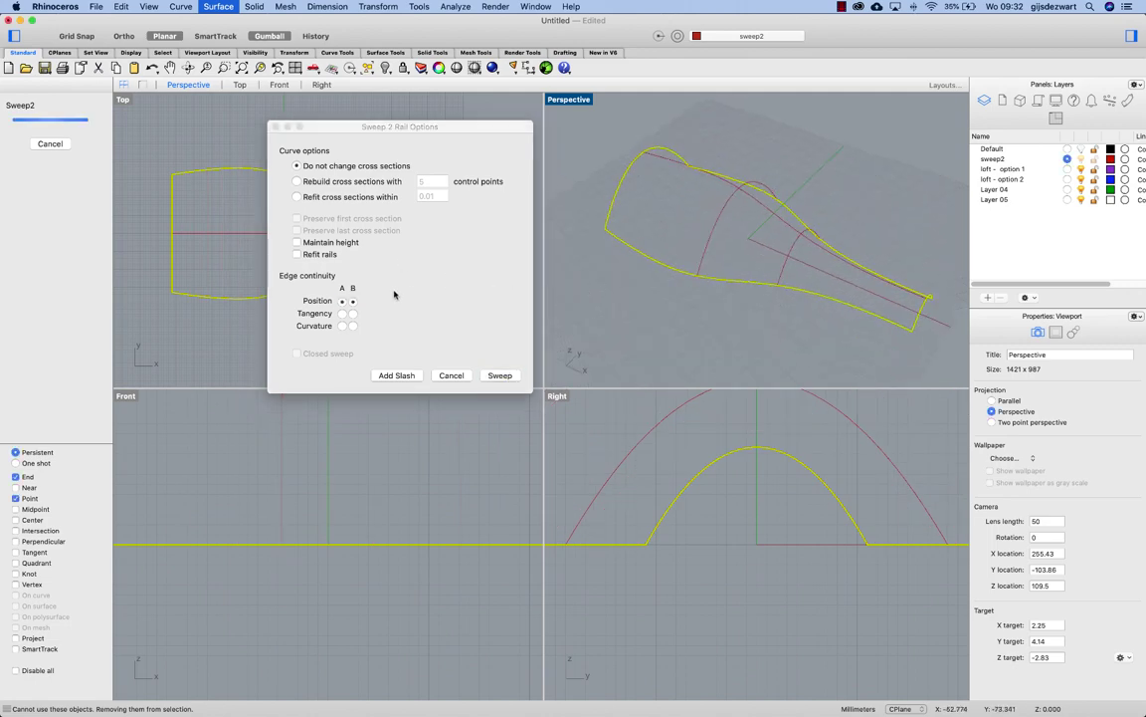
Step: Accept the sweep to create the bottle shell surface and show its control points
{"action": "left_click", "coordinate": [501, 376]}
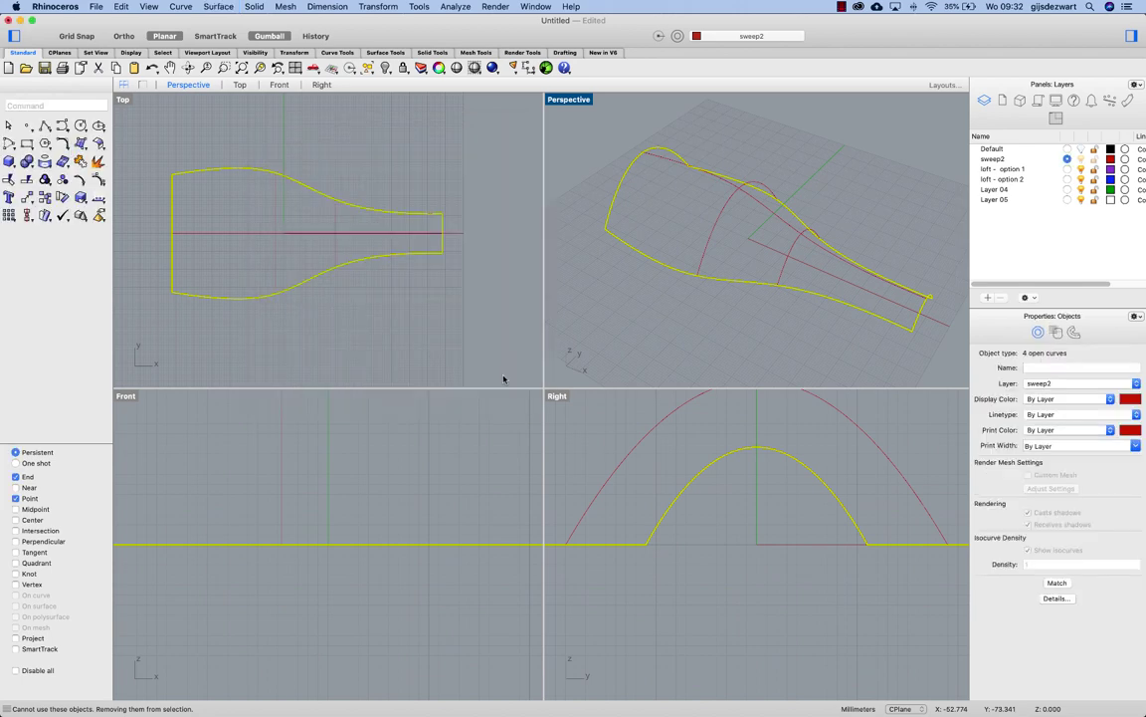
{"action": "key", "text": "Escape"}
{"action": "left_click", "coordinate": [707, 242]}
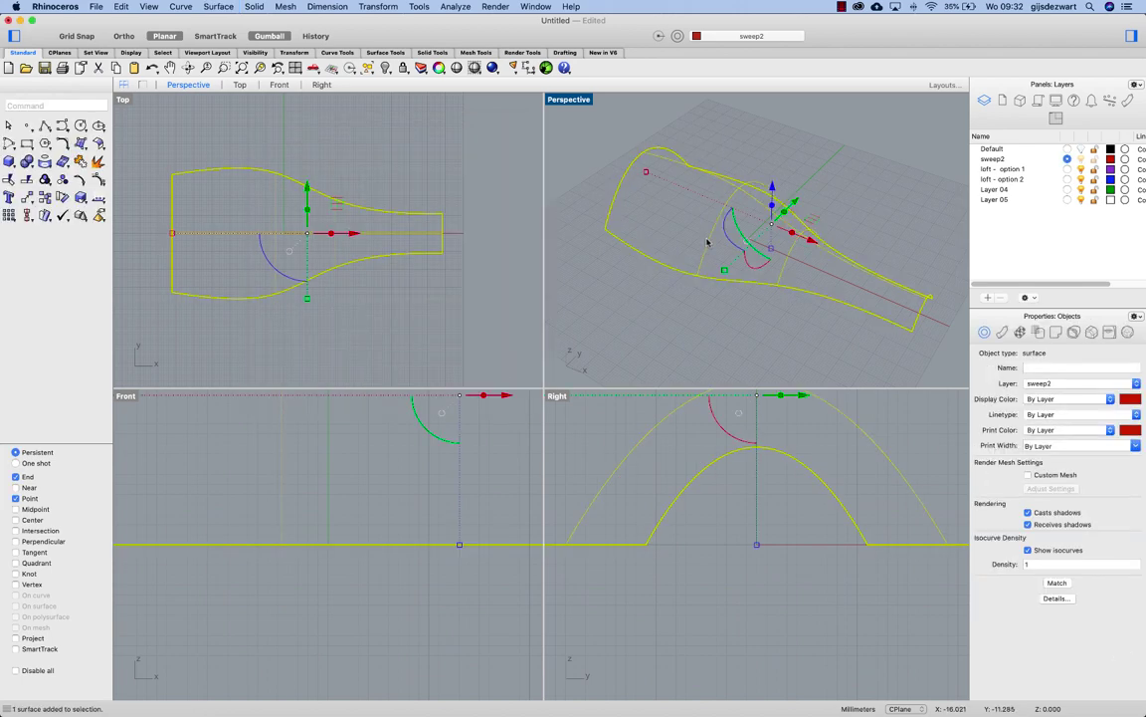
{"action": "key", "text": "F10"}
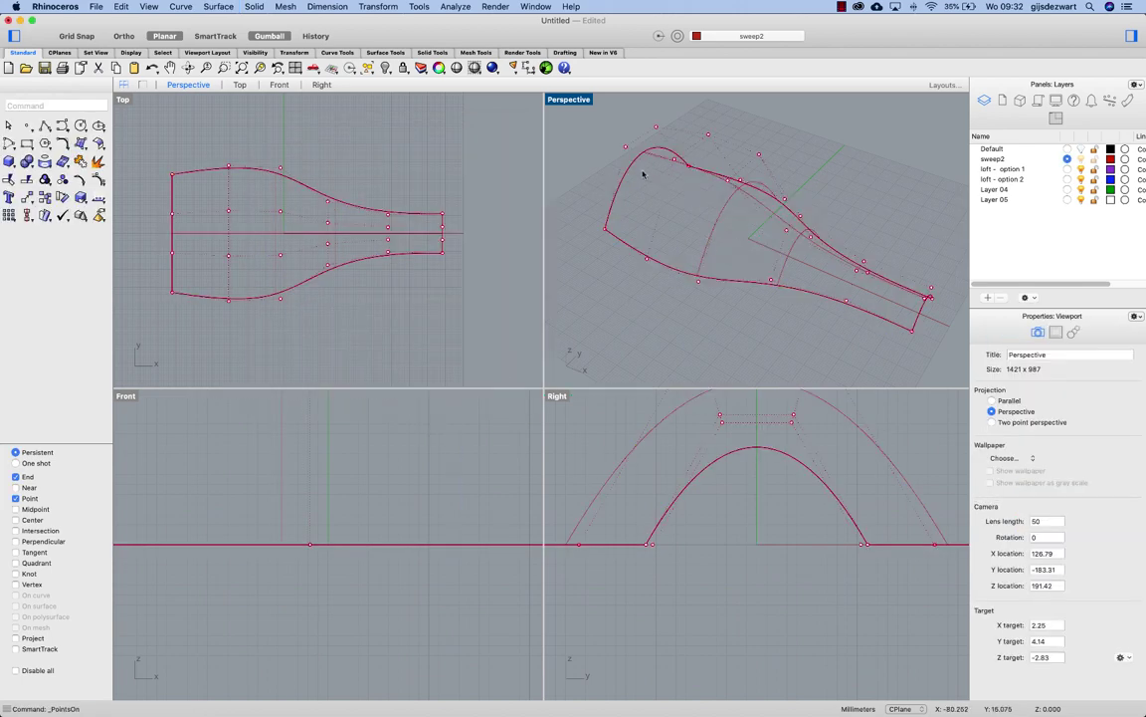
Step: Maximize Perspective, delete the four construction curves, and turn the surface's control points back on
{"action": "double_click", "coordinate": [569, 99]}
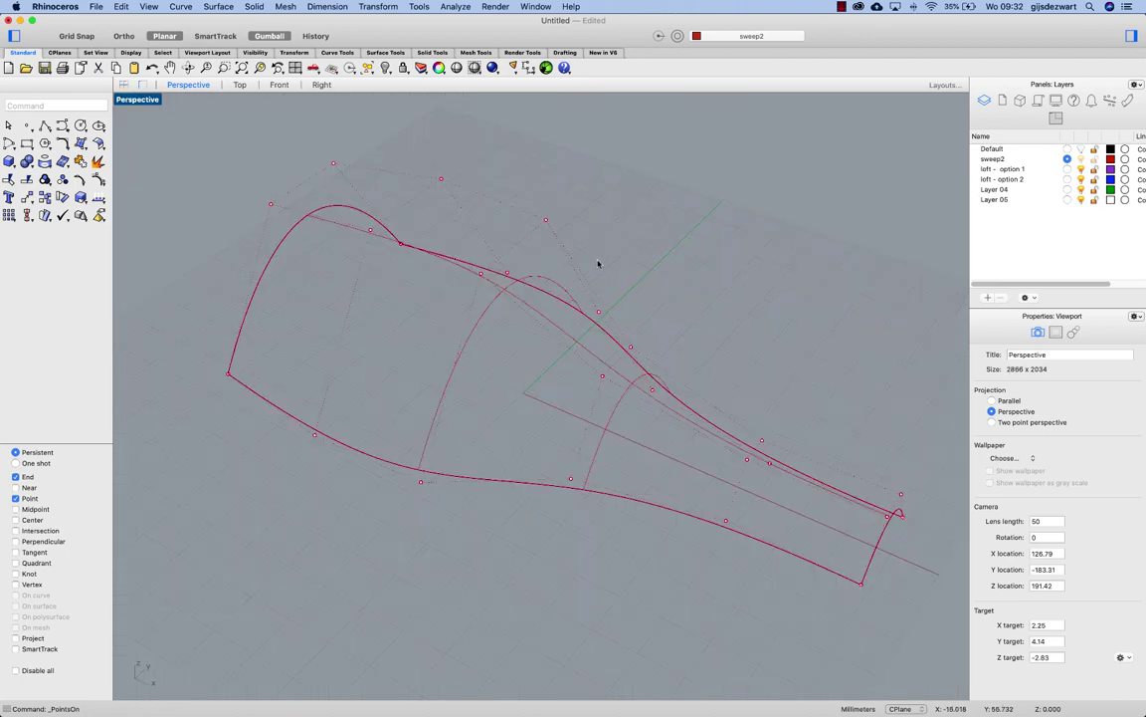
{"action": "mouse_move", "coordinate": [599, 264]}
{"action": "right_mouse_down"}
{"action": "mouse_move", "coordinate": [648, 241]}
{"action": "mouse_move", "coordinate": [669, 213]}
{"action": "mouse_move", "coordinate": [606, 274]}
{"action": "mouse_move", "coordinate": [596, 268]}
{"action": "mouse_move", "coordinate": [604, 248]}
{"action": "right_mouse_up"}
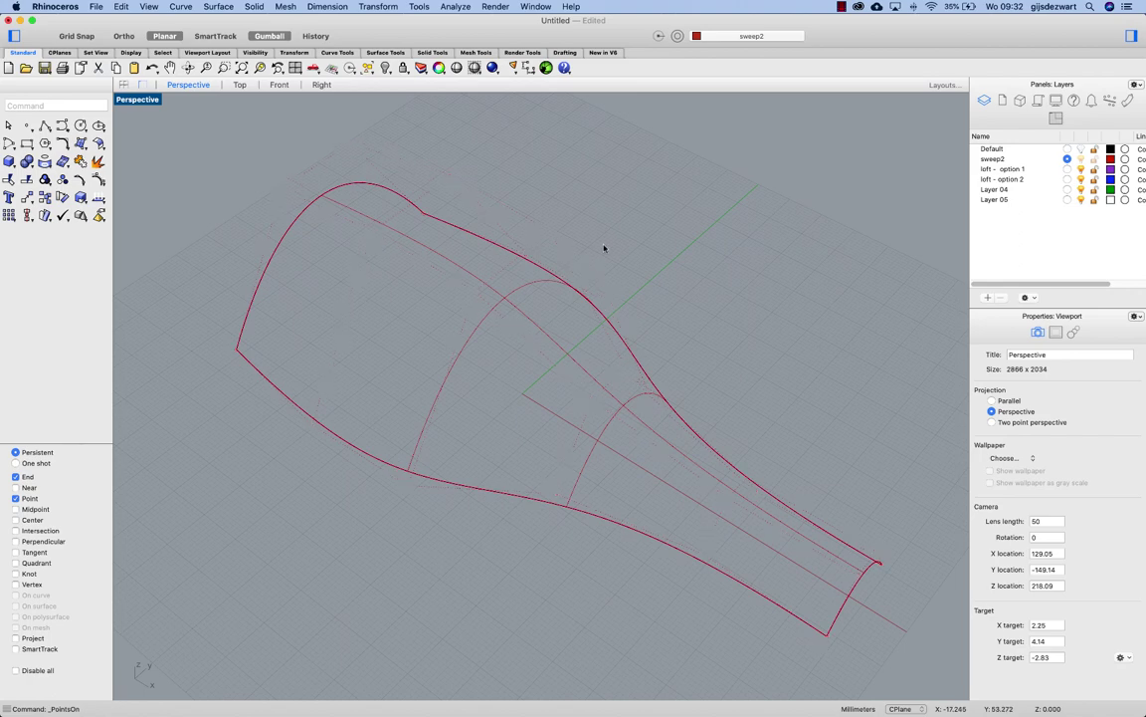
{"action": "type", "text": "s"}
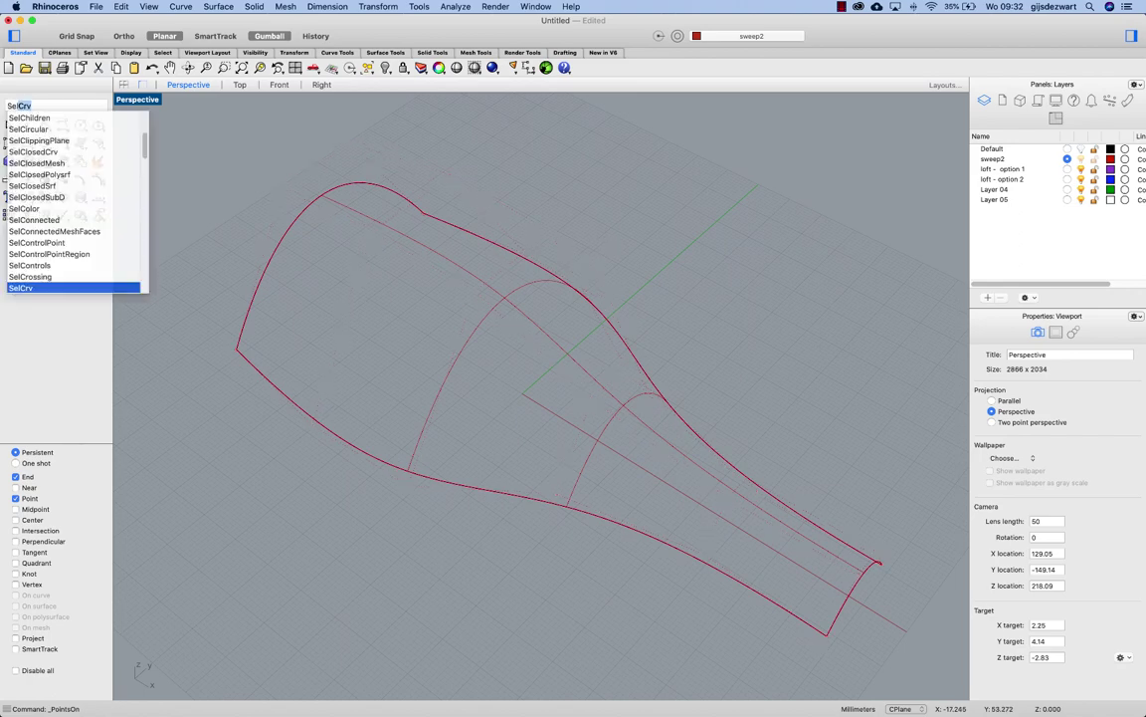
{"action": "key", "text": "Return"}
{"action": "key", "text": "Delete"}
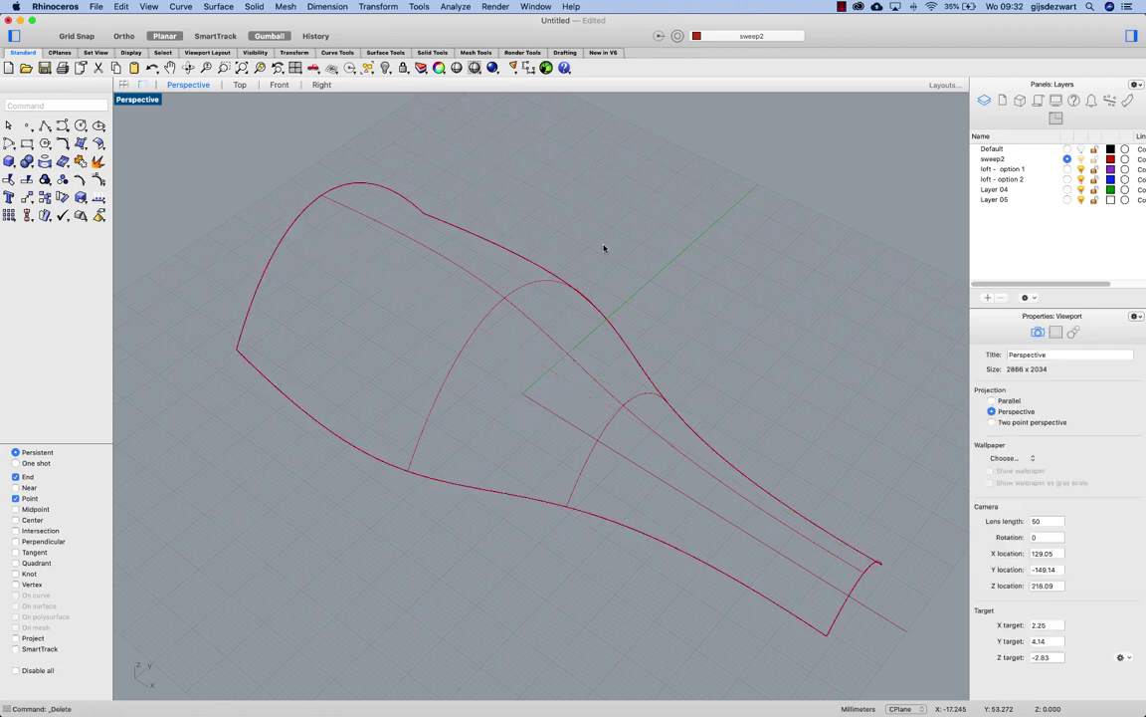
{"action": "right_click_drag", "start_coordinate": [632, 378], "coordinate": [571, 236]}
{"action": "left_click", "coordinate": [497, 274]}
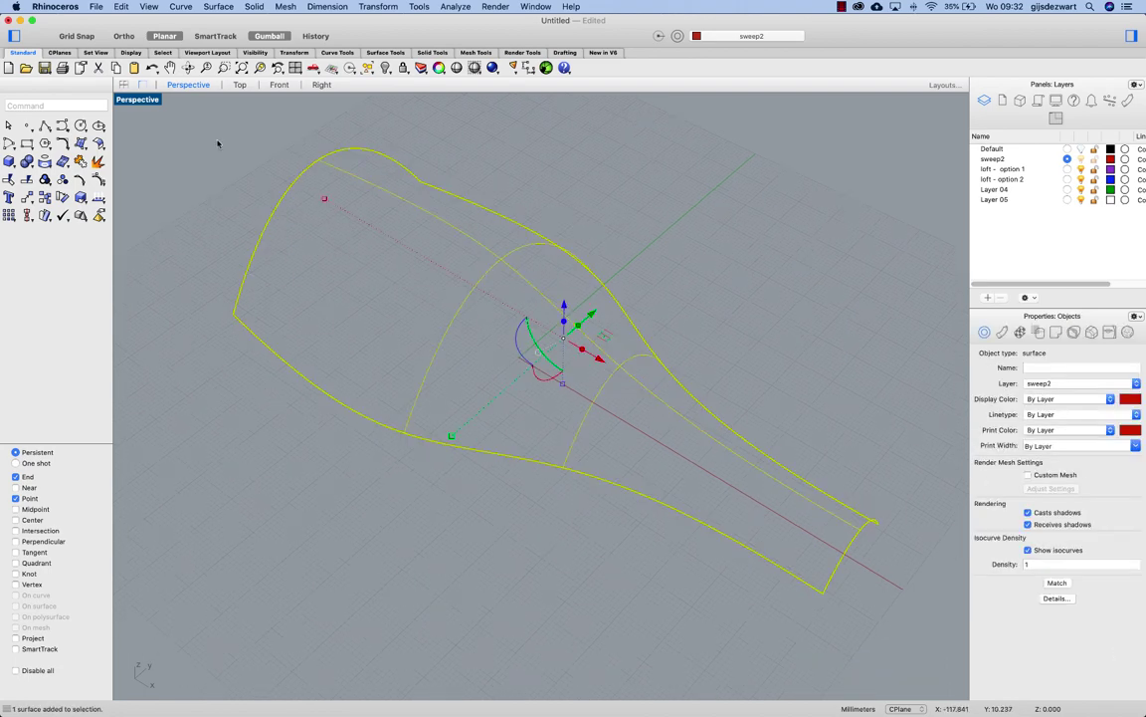
{"action": "key", "text": "F10"}
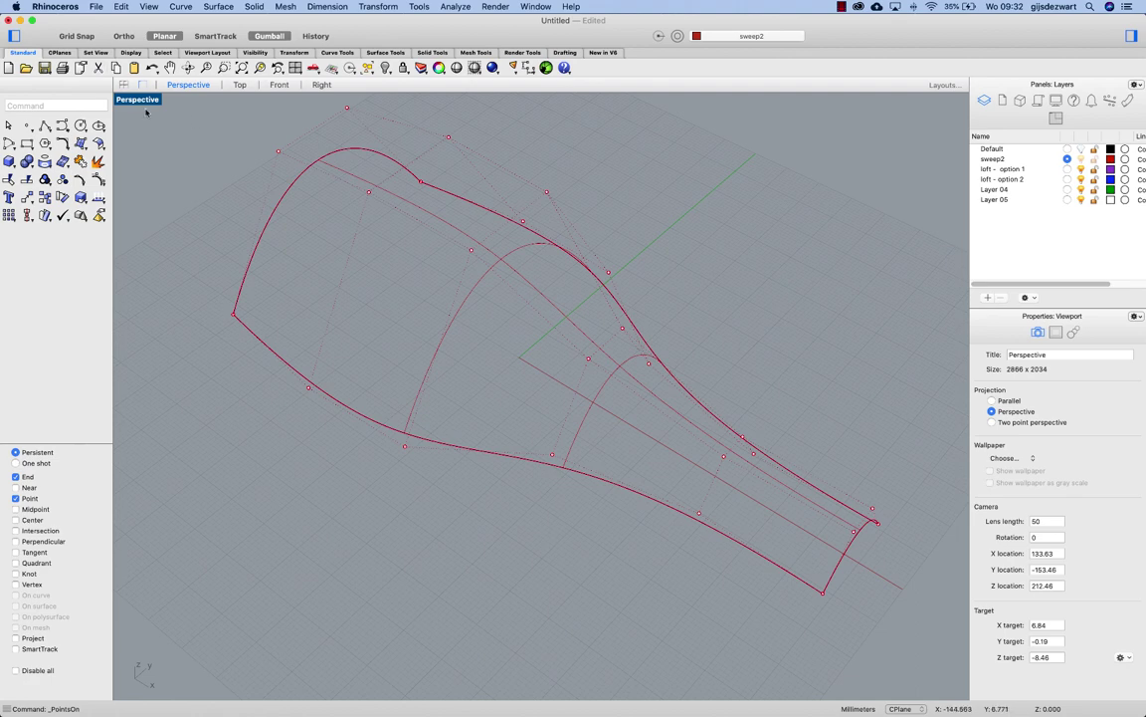
Step: In the four-view layout, drag control-point columns near the narrow end in Y to bend it
{"action": "double_click", "coordinate": [145, 101]}
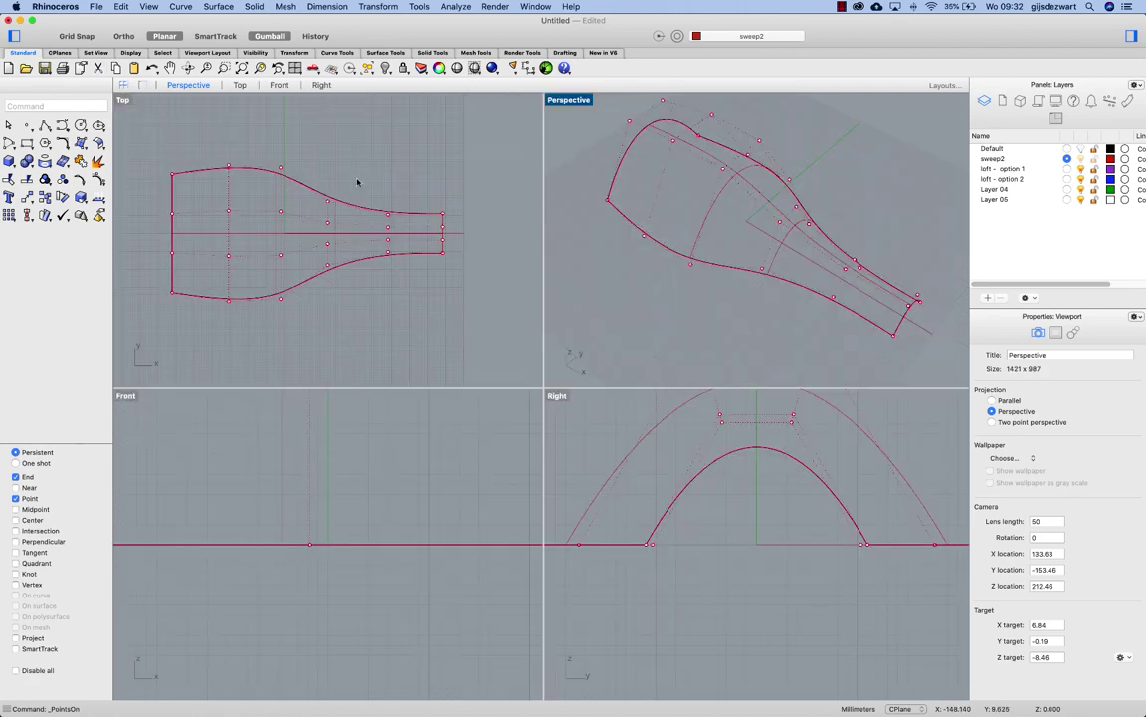
{"action": "left_click", "coordinate": [309, 156]}
{"action": "left_click_drag", "start_coordinate": [316, 156], "coordinate": [341, 272]}
{"action": "left_click_drag", "start_coordinate": [329, 209], "coordinate": [414, 292]}
{"action": "left_click_drag", "start_coordinate": [388, 226], "coordinate": [390, 194]}
{"action": "right_click_drag", "start_coordinate": [780, 223], "coordinate": [730, 235]}
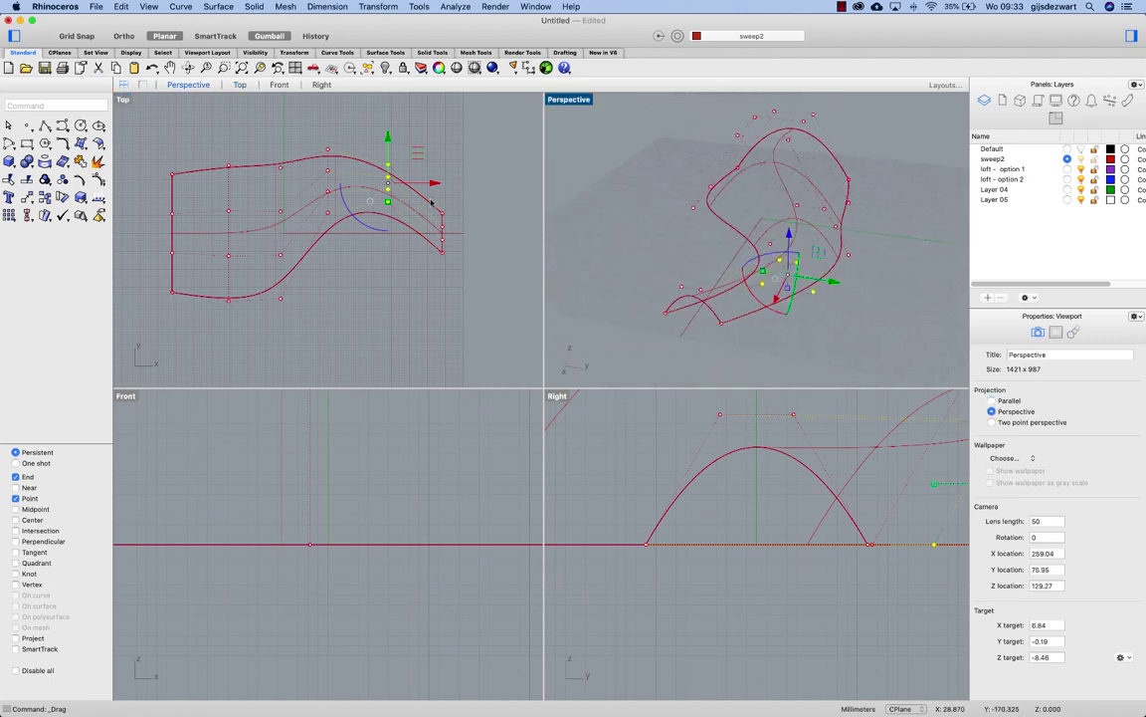
{"action": "left_click_drag", "start_coordinate": [431, 203], "coordinate": [396, 244]}
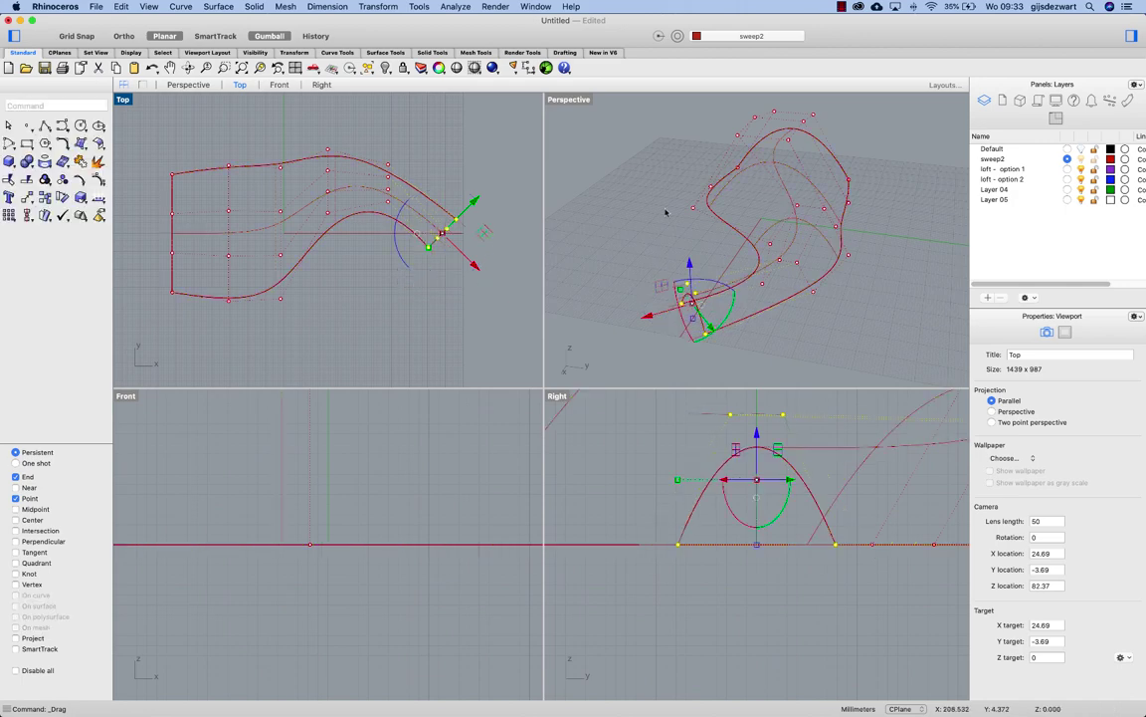
{"action": "left_click", "coordinate": [687, 161]}
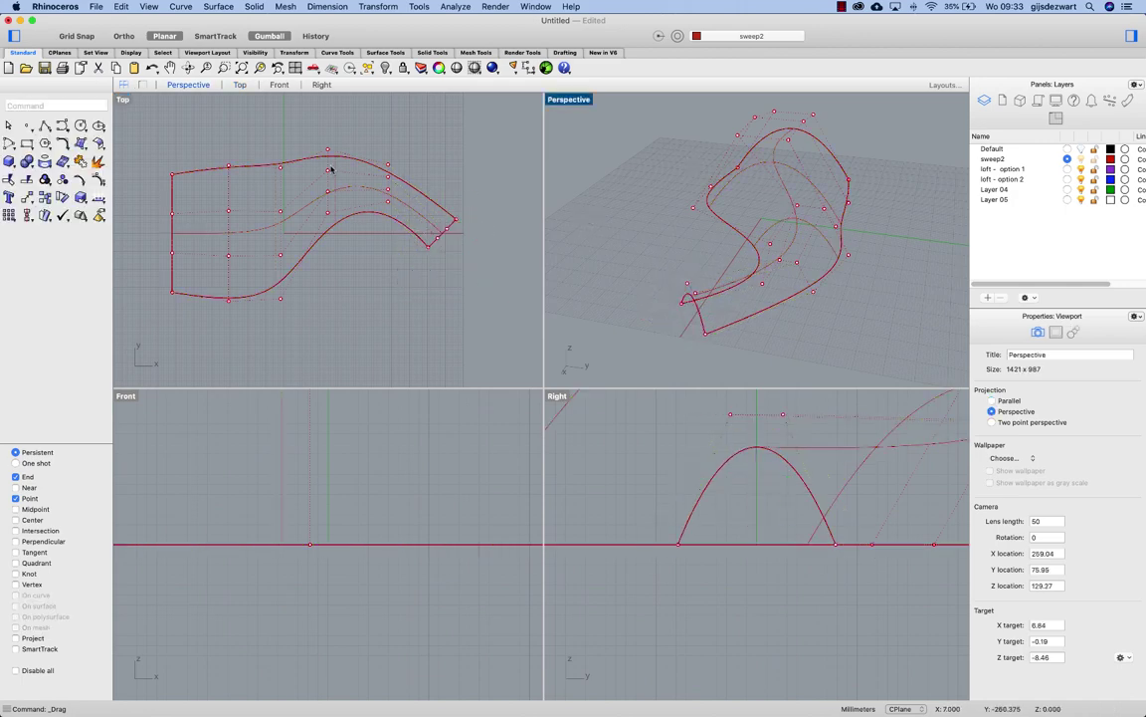
Step: Push the middle column of control points up about 19.658 mm
{"action": "left_click_drag", "start_coordinate": [253, 144], "coordinate": [289, 306]}
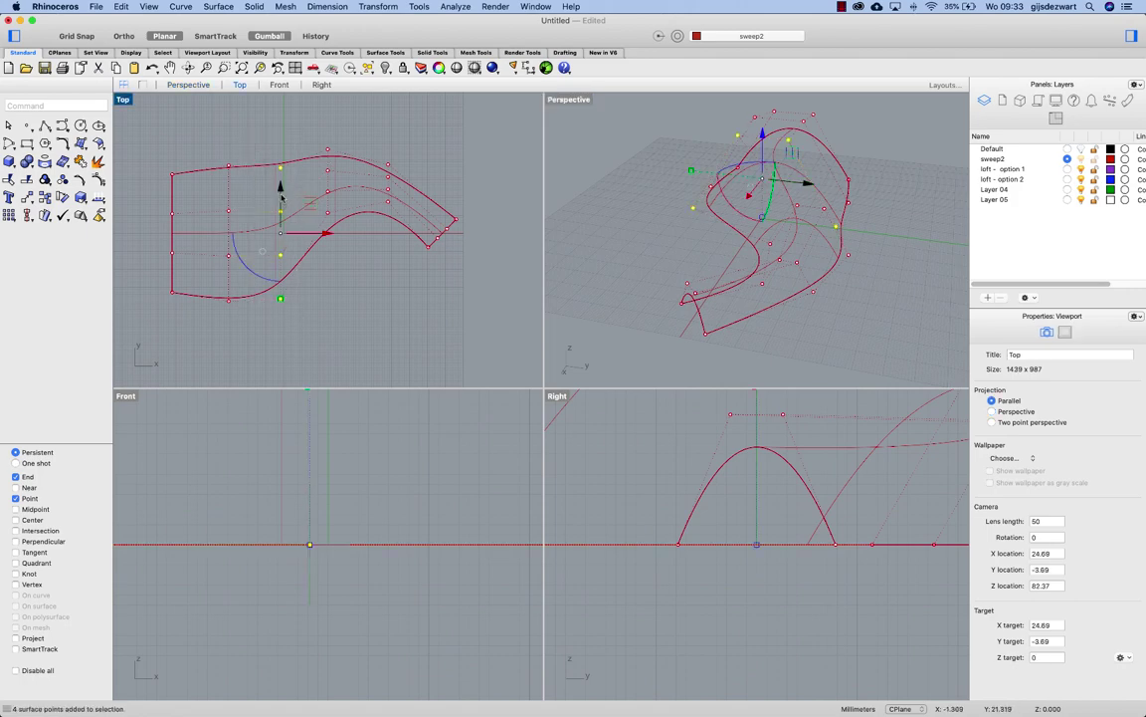
{"action": "mouse_move", "coordinate": [286, 232]}
{"action": "left_mouse_down"}
{"action": "mouse_move", "coordinate": [289, 197]}
{"action": "mouse_move", "coordinate": [289, 211]}
{"action": "left_mouse_up"}
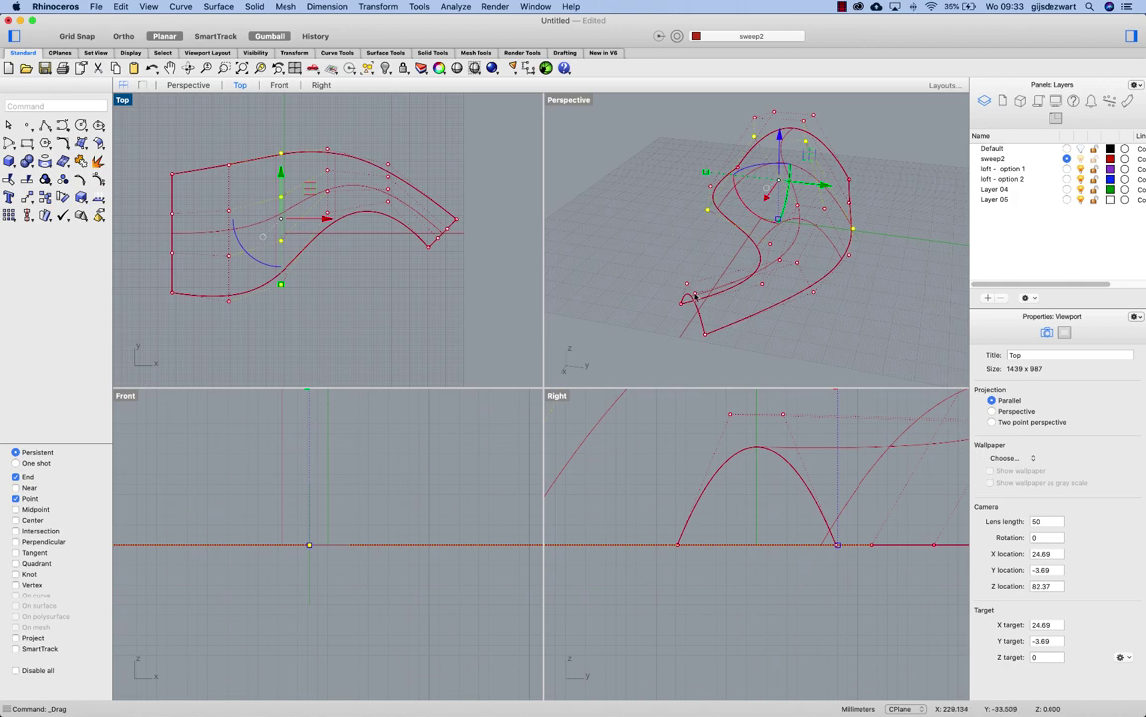
{"action": "right_click_drag", "start_coordinate": [702, 237], "coordinate": [730, 272]}
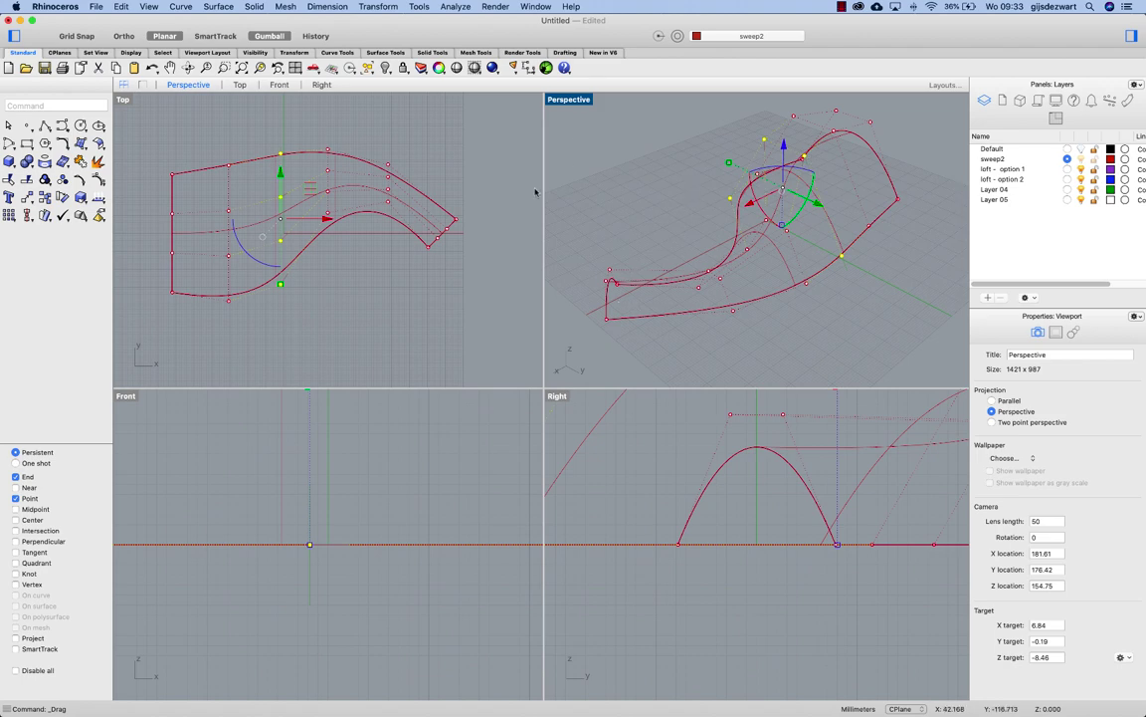
Step: Insert a V-direction row of control points across the swept surface with InsertControlPoint
{"action": "left_click", "coordinate": [474, 185]}
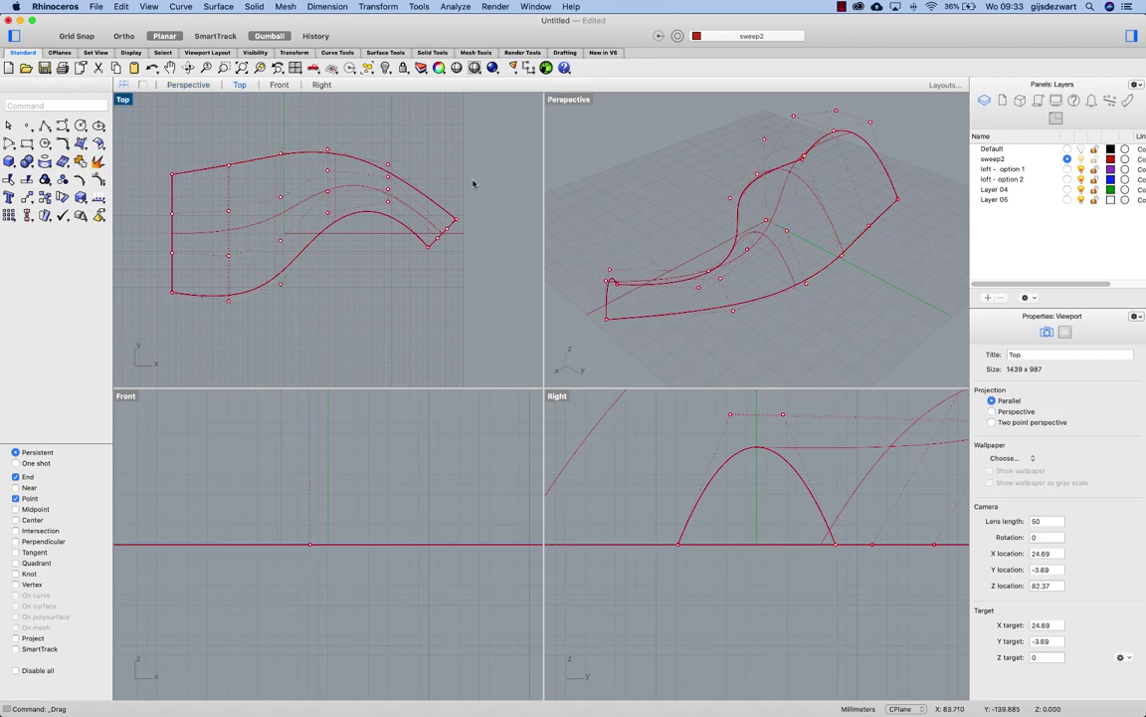
{"action": "type", "text": "InsertControlPoint"}
{"action": "key", "text": "Return"}
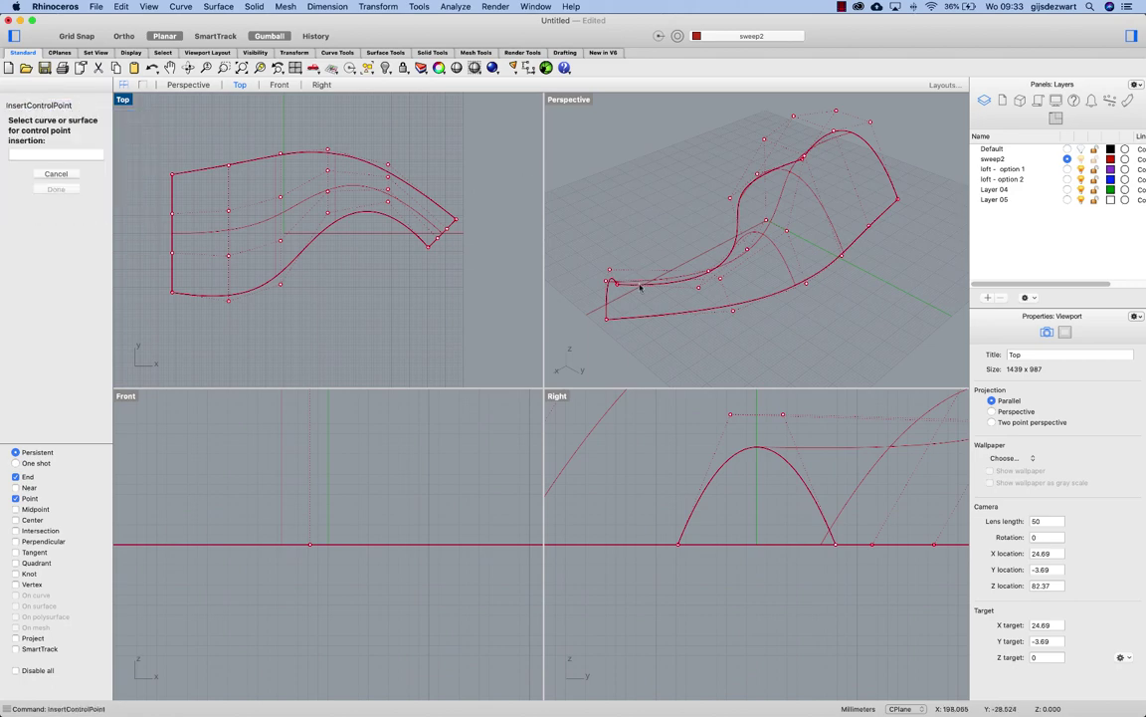
{"action": "left_click", "coordinate": [642, 287]}
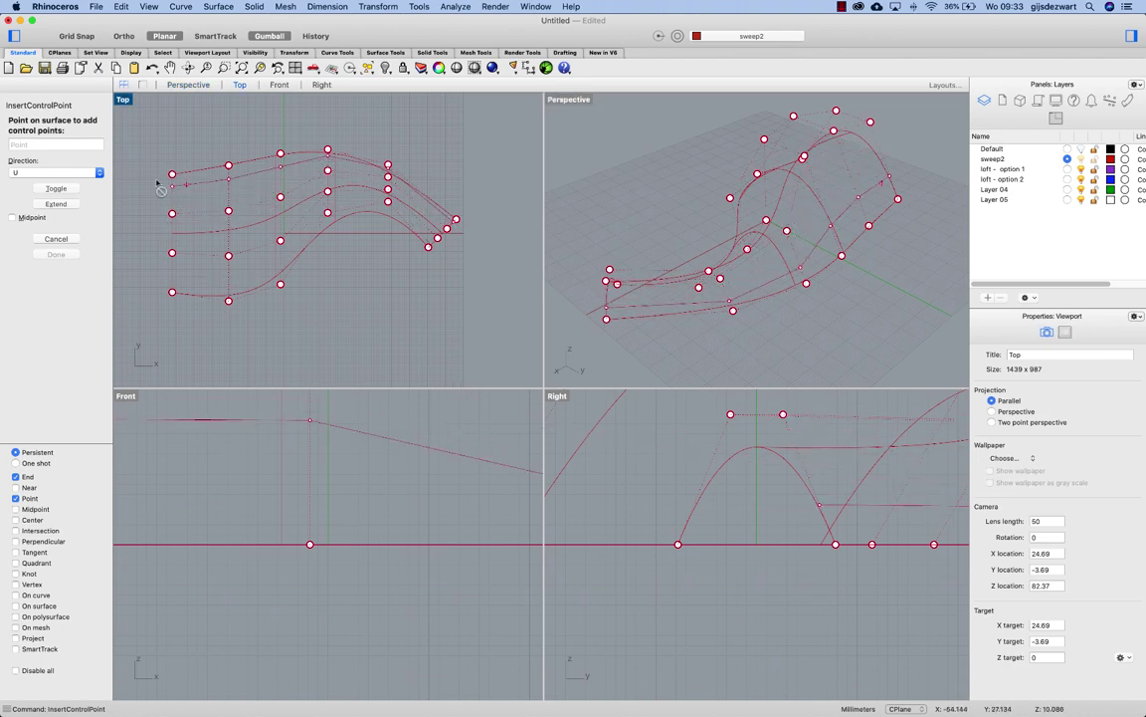
{"action": "left_click", "coordinate": [85, 173]}
{"action": "left_click", "coordinate": [36, 183]}
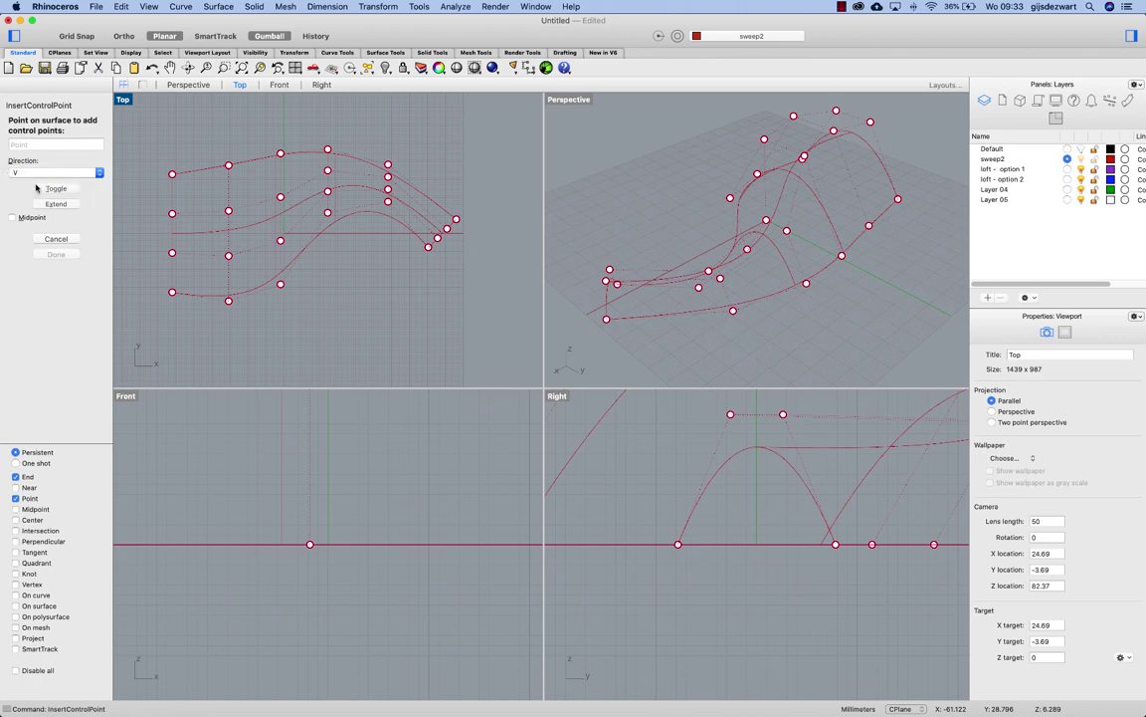
{"action": "left_click", "coordinate": [627, 319]}
{"action": "key", "text": "Return"}
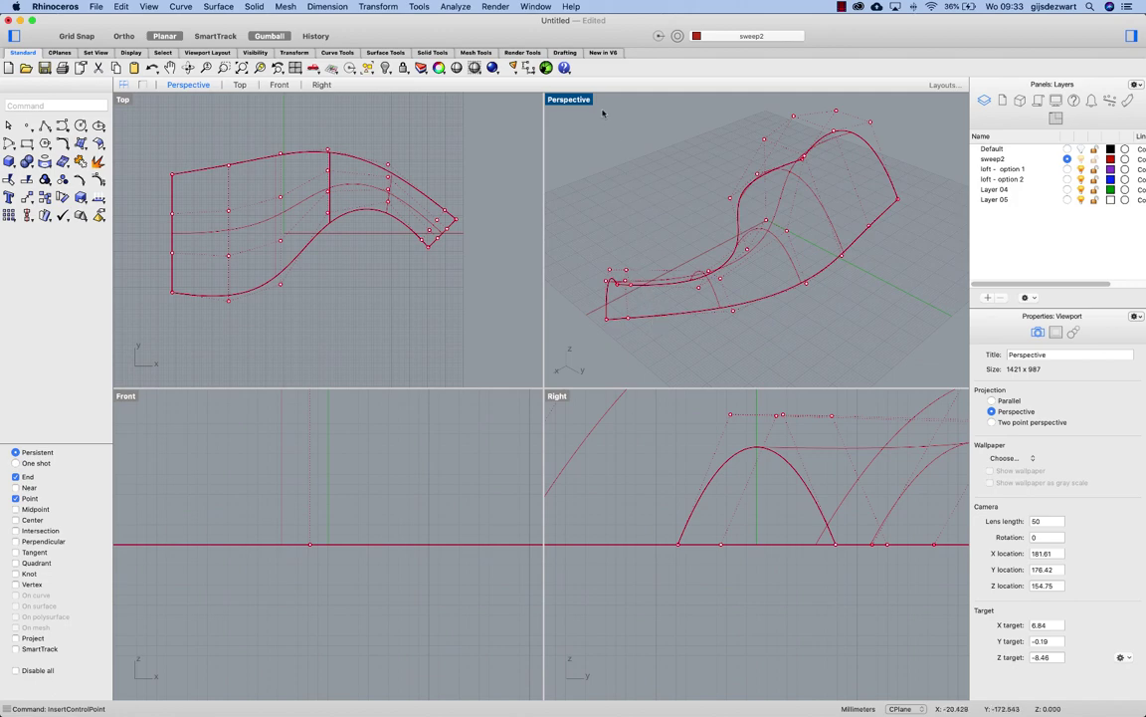
Step: Window-select the four control points at the shell's narrow tip in the Top view
{"action": "scroll", "coordinate": [434, 252], "scroll_direction": "up", "scroll_amount": 6}
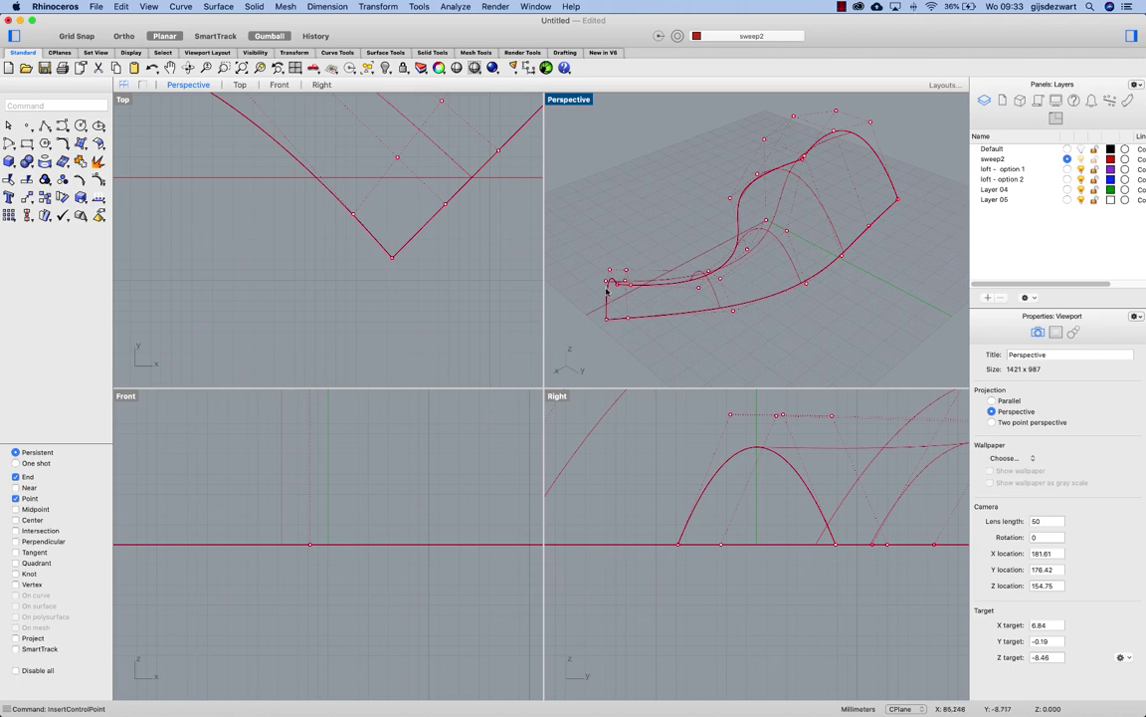
{"action": "left_click_drag", "start_coordinate": [557, 261], "coordinate": [642, 326]}
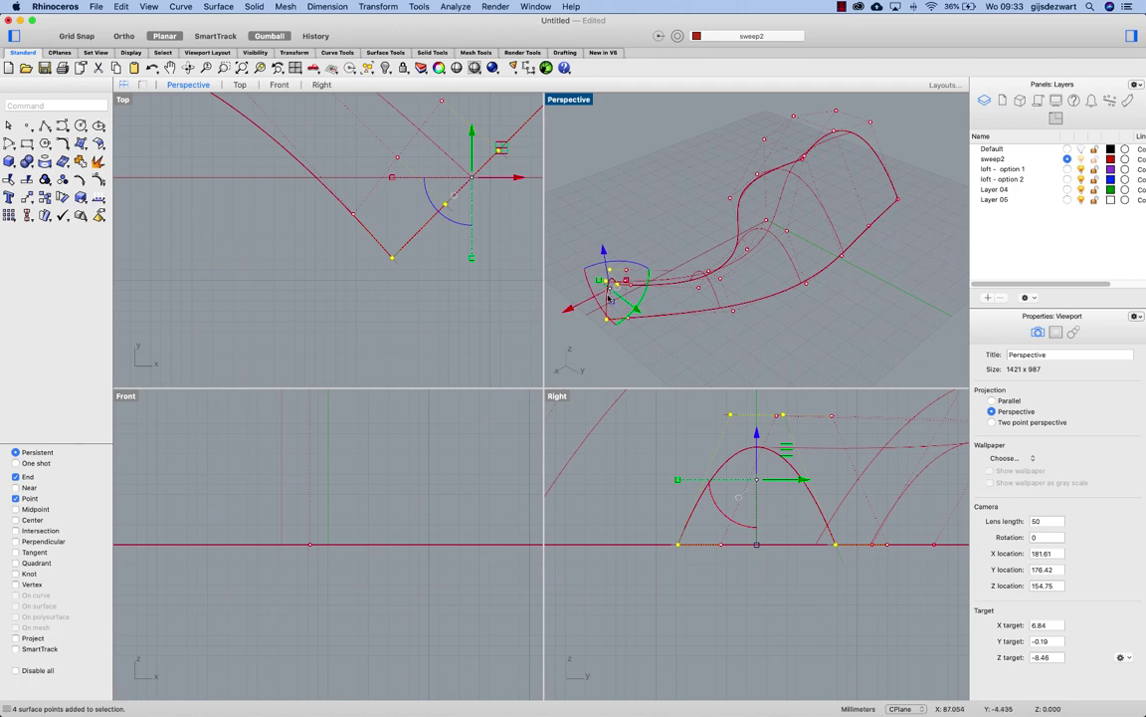
{"action": "scroll", "coordinate": [609, 296], "scroll_direction": "down", "scroll_amount": 5}
{"action": "right_click_drag", "start_coordinate": [609, 296], "coordinate": [825, 270]}
{"action": "scroll", "coordinate": [766, 250], "scroll_direction": "up", "scroll_amount": 10}
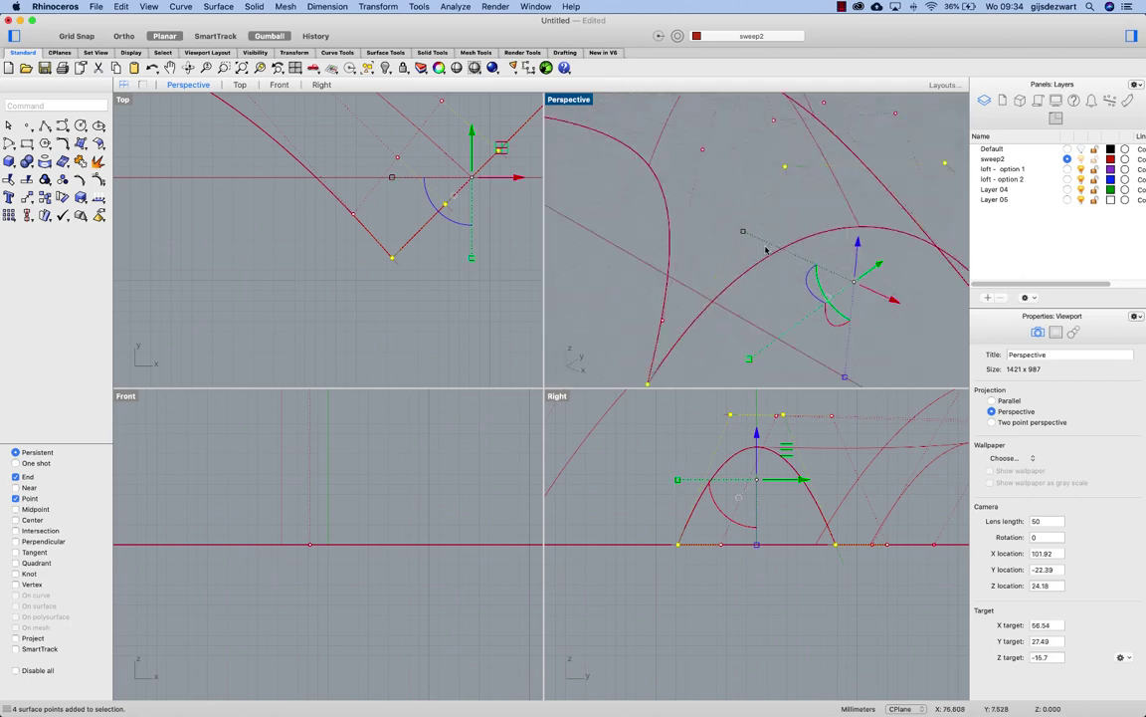
{"action": "scroll", "coordinate": [765, 249], "scroll_direction": "down", "scroll_amount": 5}
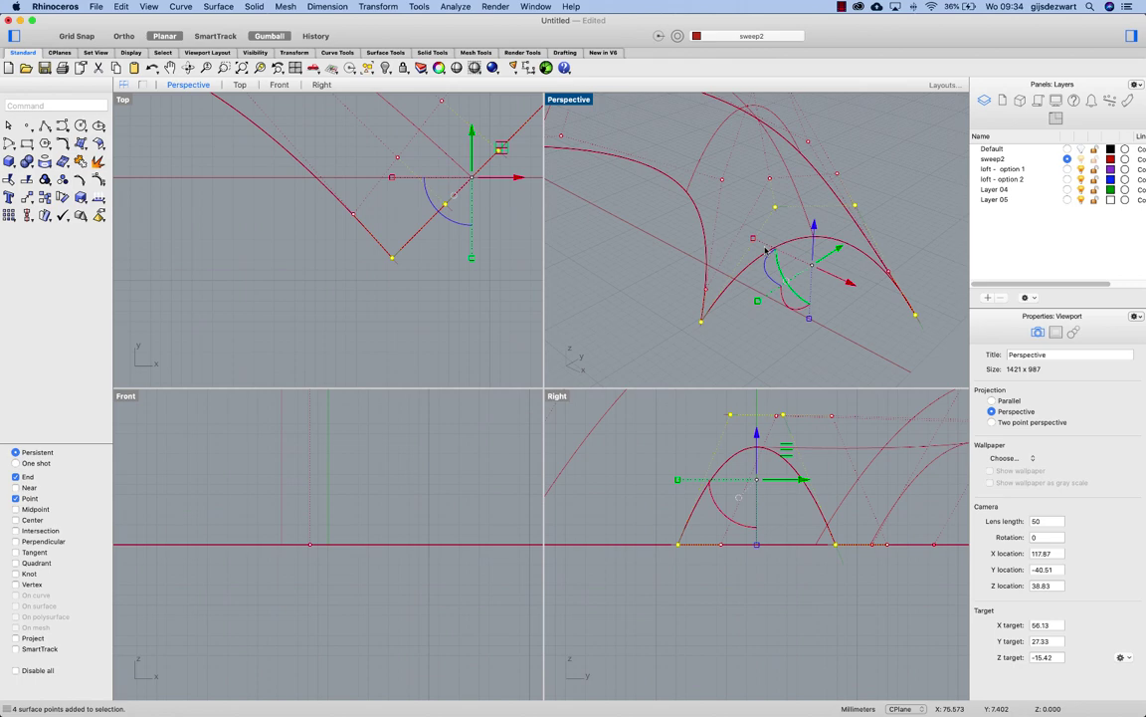
Step: Run SetPt with Set X, Y and Z enabled and Align to World
{"action": "type", "text": "setpt"}
{"action": "key", "text": "Return"}
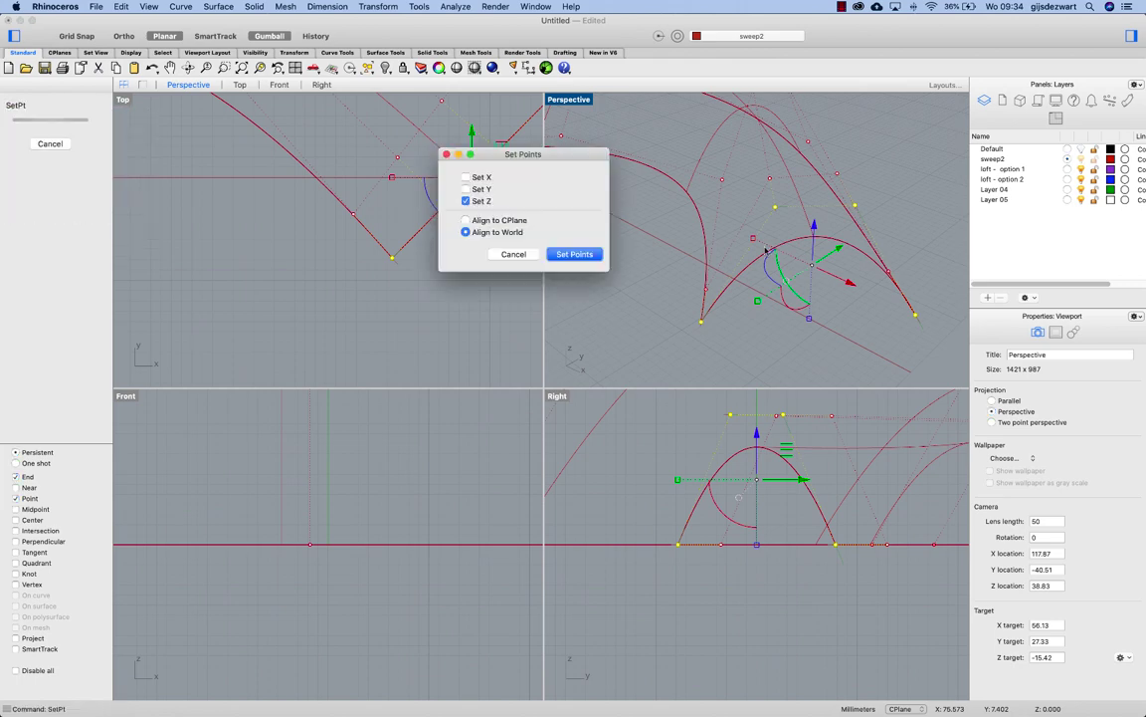
{"action": "left_click", "coordinate": [482, 189]}
{"action": "left_click", "coordinate": [483, 177]}
{"action": "left_click", "coordinate": [575, 255]}
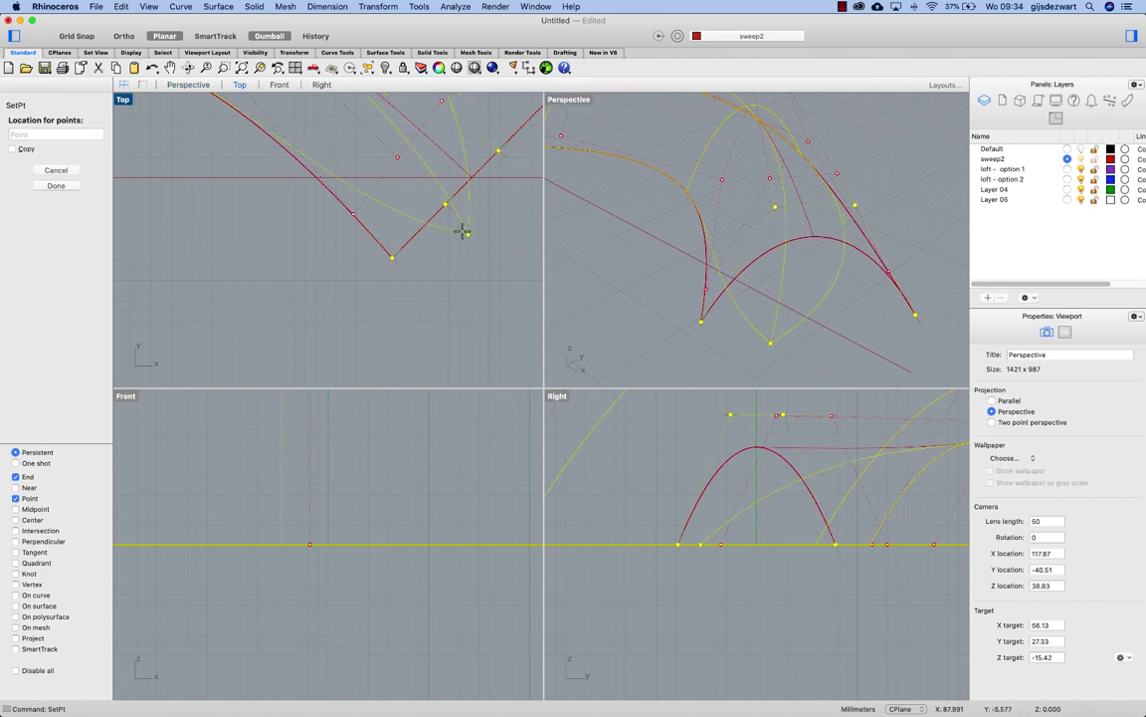
Step: Align the tip points 'between' two picked points on the curve
{"action": "right_click_drag", "start_coordinate": [487, 225], "coordinate": [351, 312], "text": "shift"}
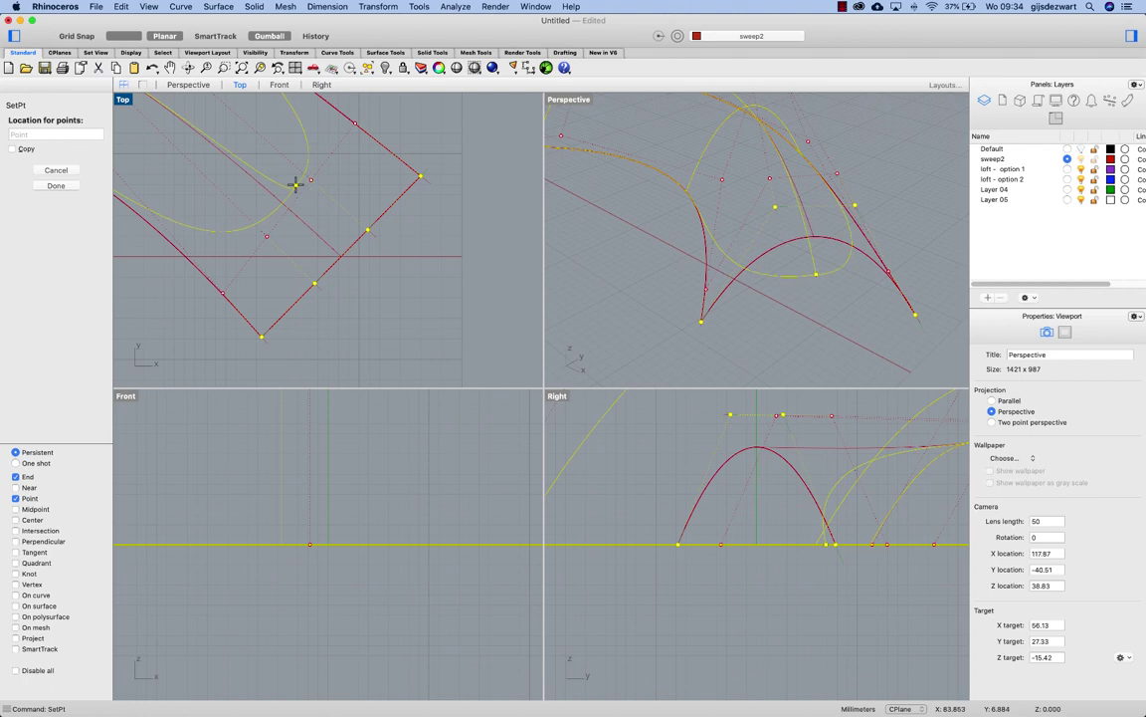
{"action": "type", "text": "between"}
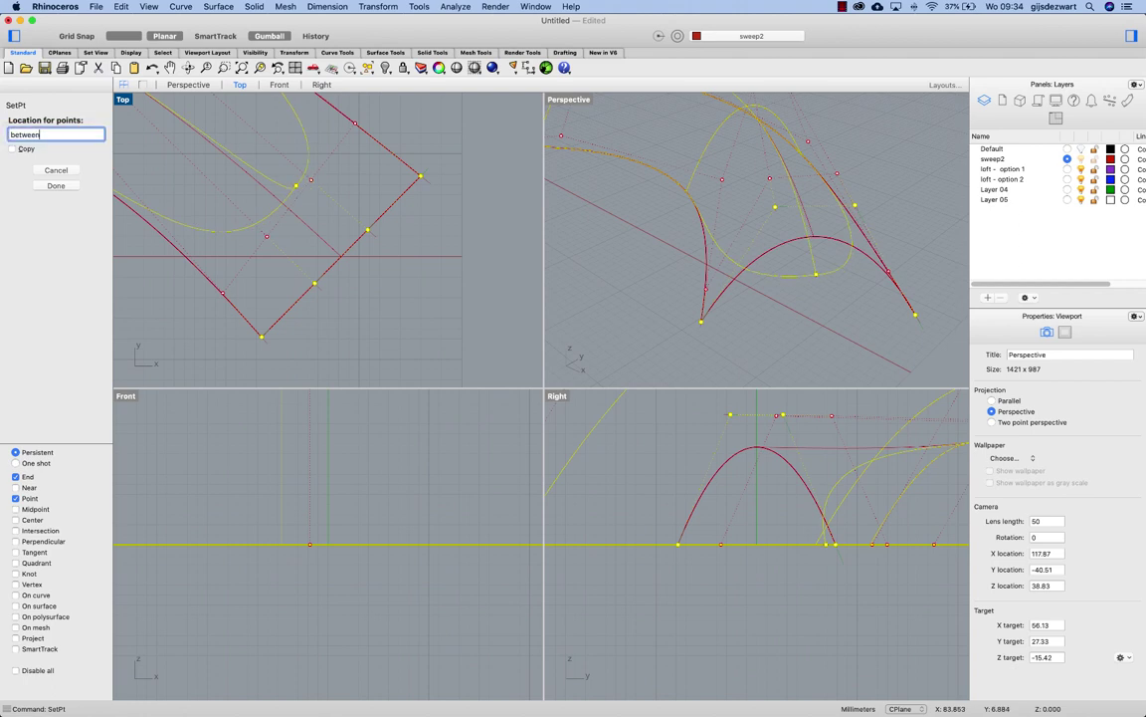
{"action": "key", "text": "Return"}
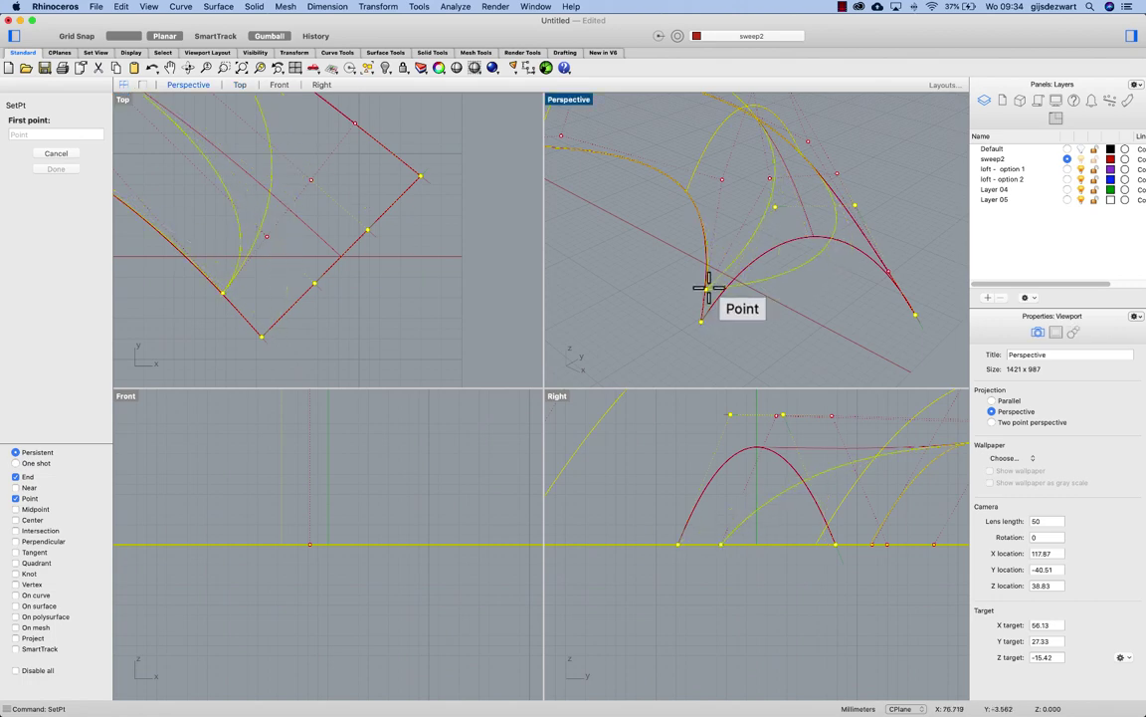
{"action": "left_click", "coordinate": [706, 289]}
{"action": "left_click", "coordinate": [888, 270]}
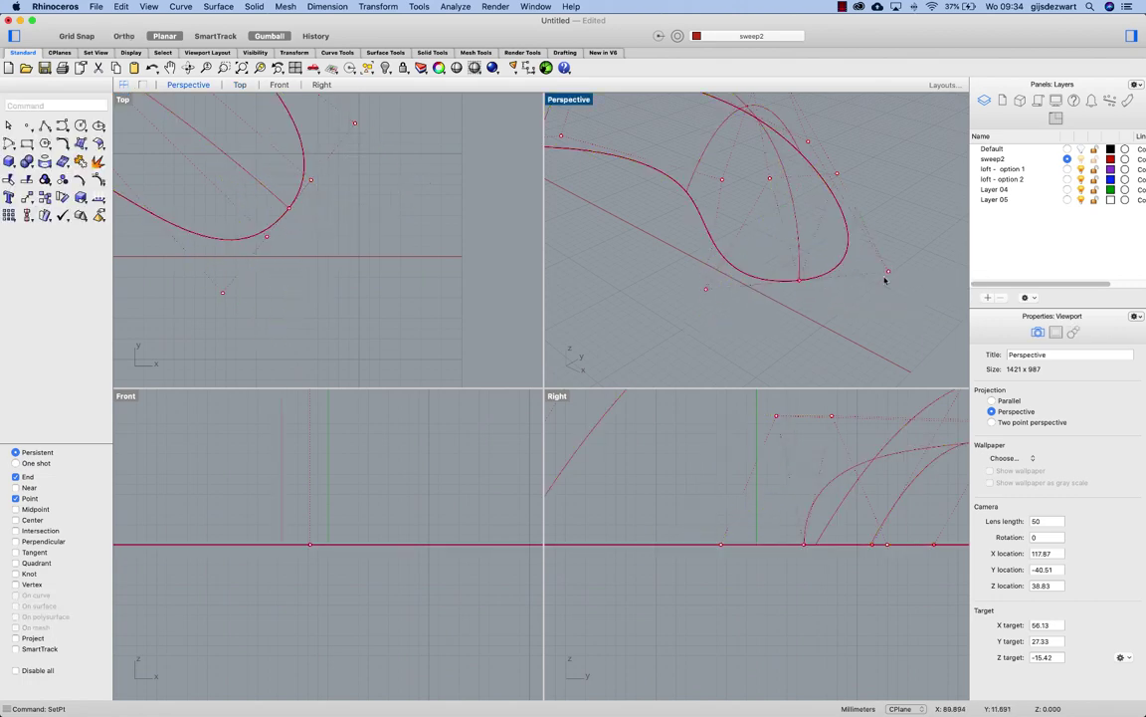
Step: Shade the Perspective view, orbit to see the sweep, and open Rhino Preferences
{"action": "left_click", "coordinate": [567, 103]}
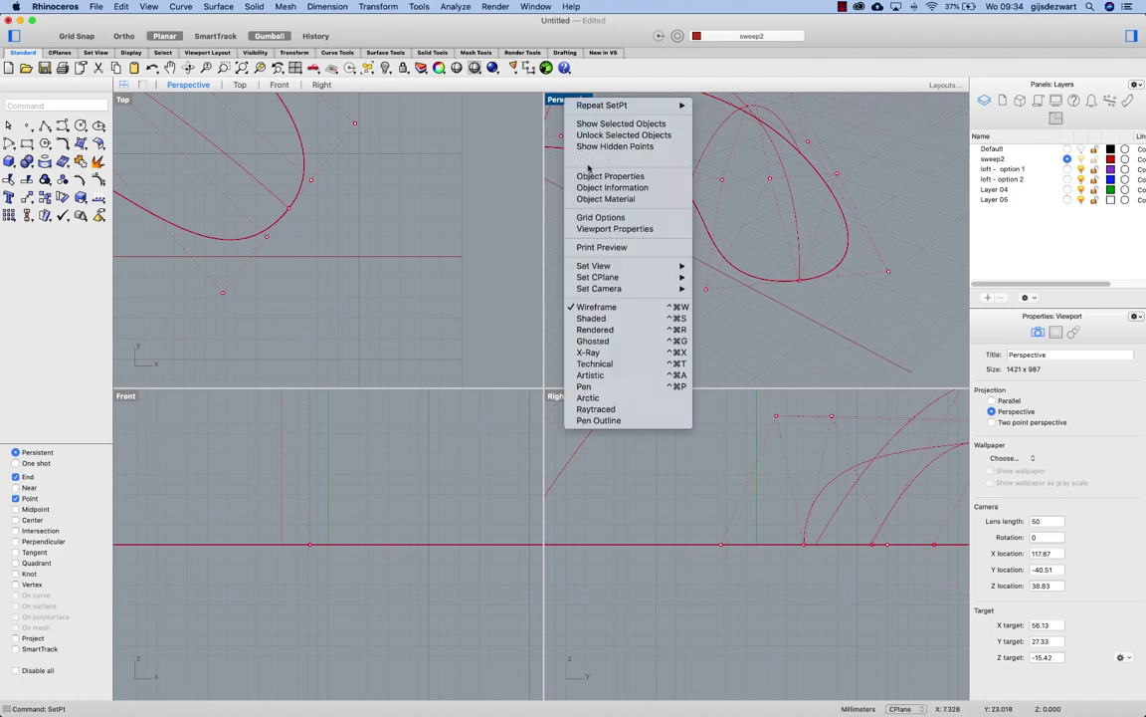
{"action": "left_click", "coordinate": [598, 319]}
{"action": "mouse_move", "coordinate": [746, 250]}
{"action": "right_mouse_down"}
{"action": "mouse_move", "coordinate": [756, 229]}
{"action": "mouse_move", "coordinate": [876, 239]}
{"action": "mouse_move", "coordinate": [853, 264]}
{"action": "right_mouse_up"}
{"action": "scroll", "coordinate": [853, 264], "scroll_direction": "up", "scroll_amount": 5}
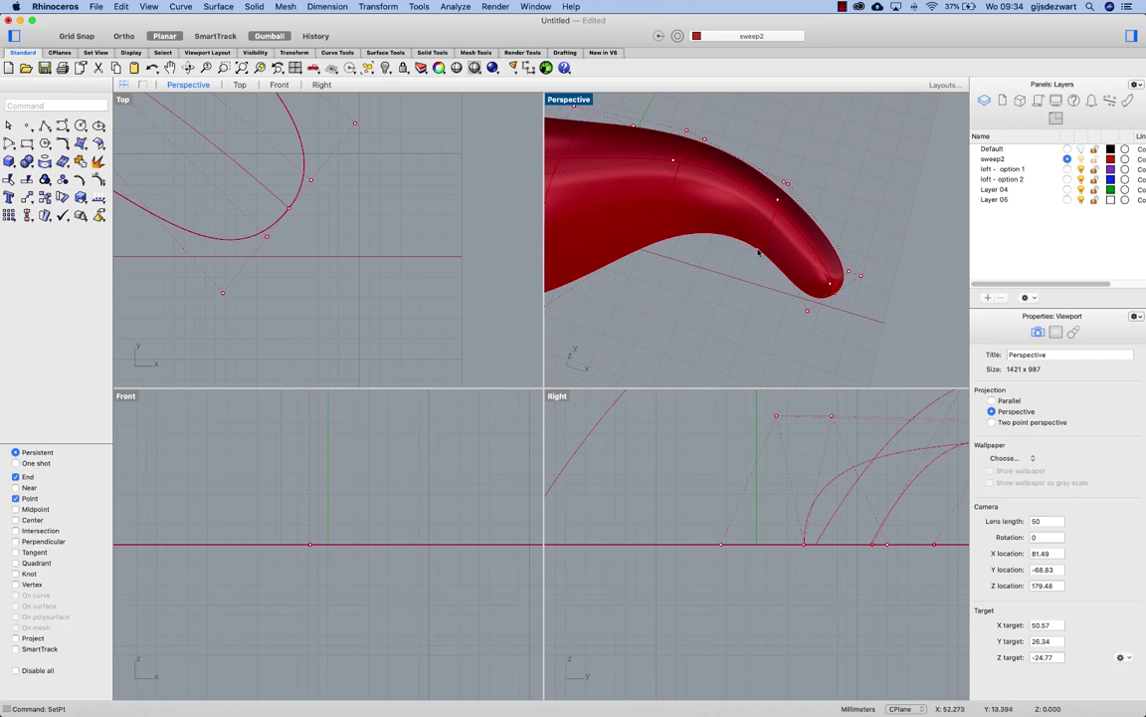
{"action": "right_click_drag", "start_coordinate": [741, 242], "coordinate": [801, 272]}
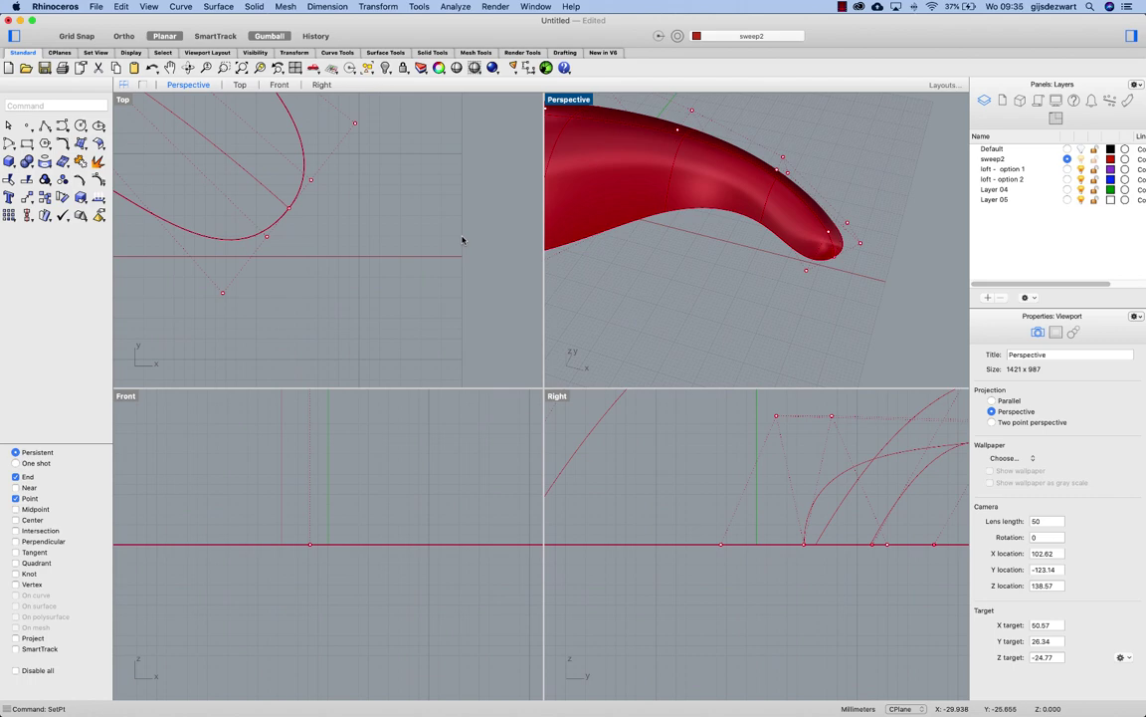
{"action": "key", "text": "super+comma"}
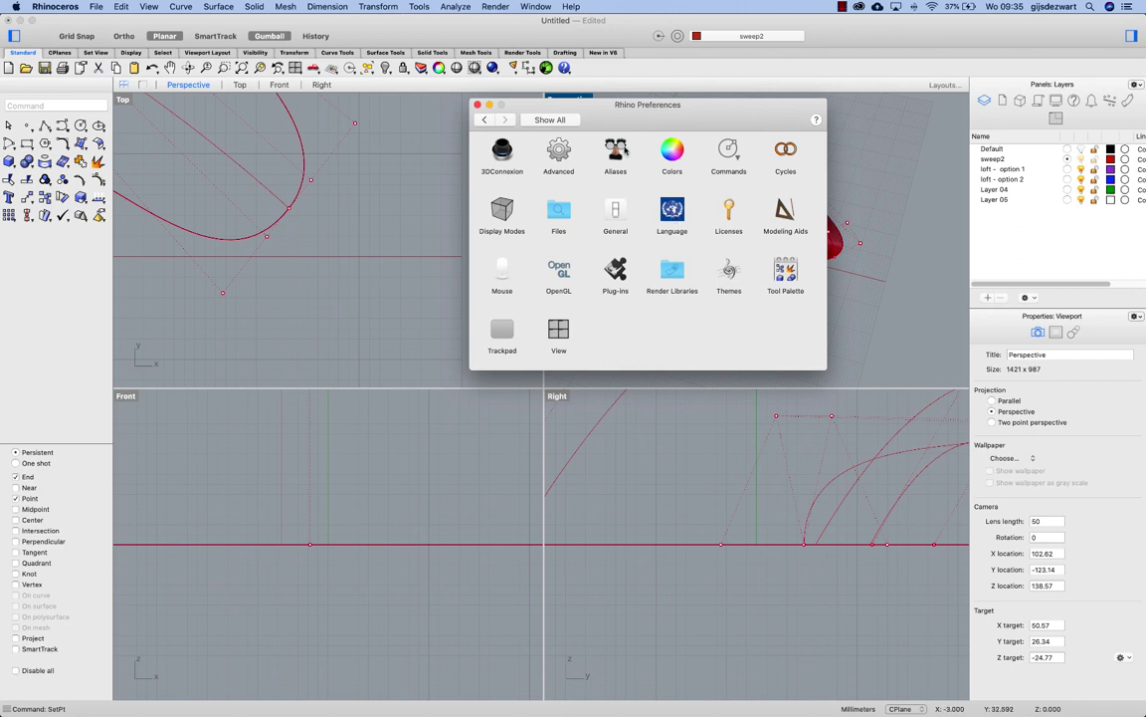
Step: Open the Aliases page in Preferences and browse the list, inspecting the sb alias
{"action": "left_click", "coordinate": [619, 156]}
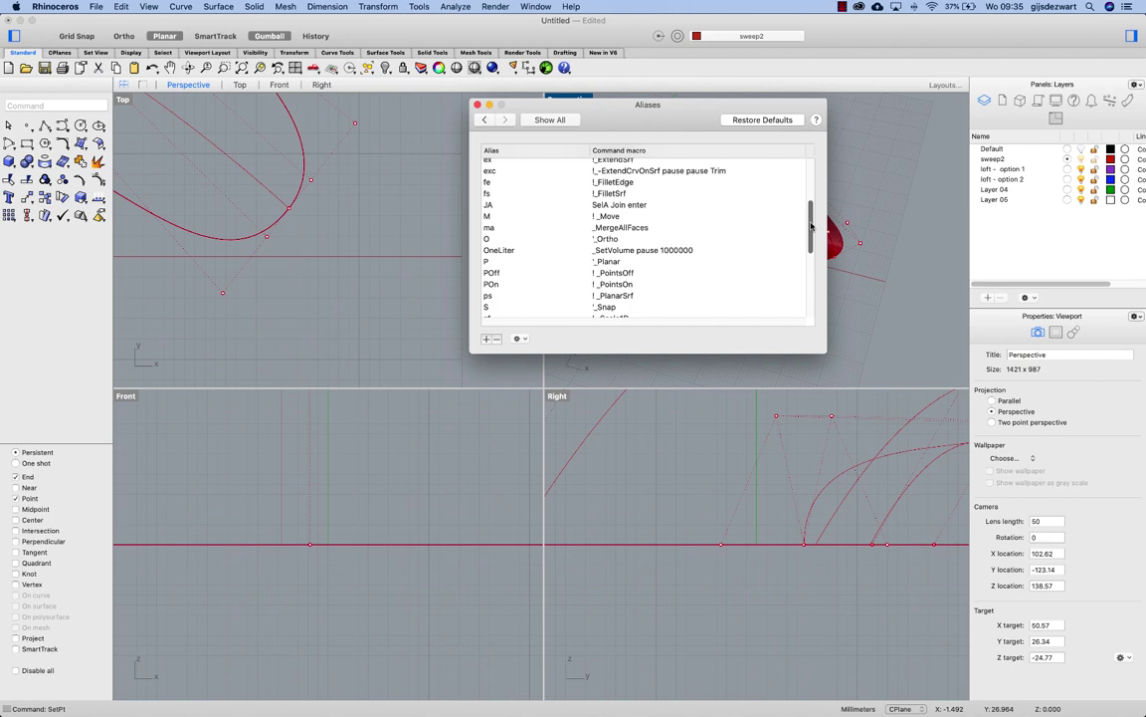
{"action": "left_click_drag", "start_coordinate": [811, 227], "coordinate": [813, 251]}
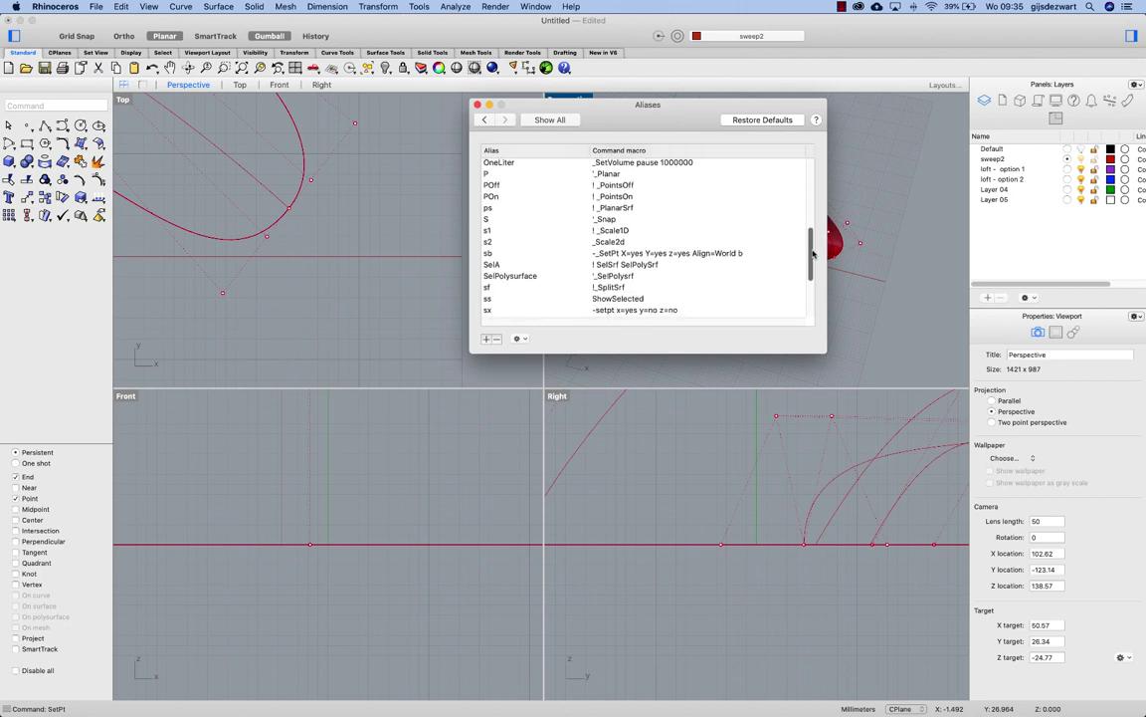
{"action": "left_click", "coordinate": [488, 254]}
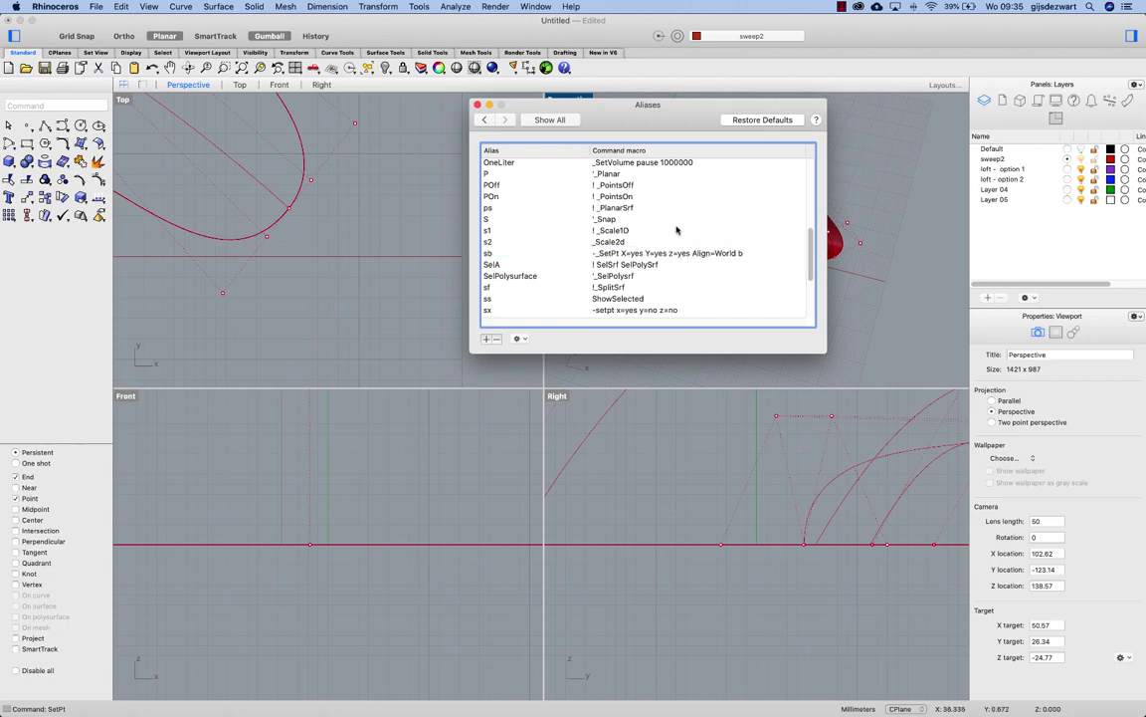
{"action": "scroll", "coordinate": [604, 250], "scroll_direction": "up", "scroll_amount": 1}
{"action": "scroll", "coordinate": [604, 250], "scroll_direction": "up", "scroll_amount": 15}
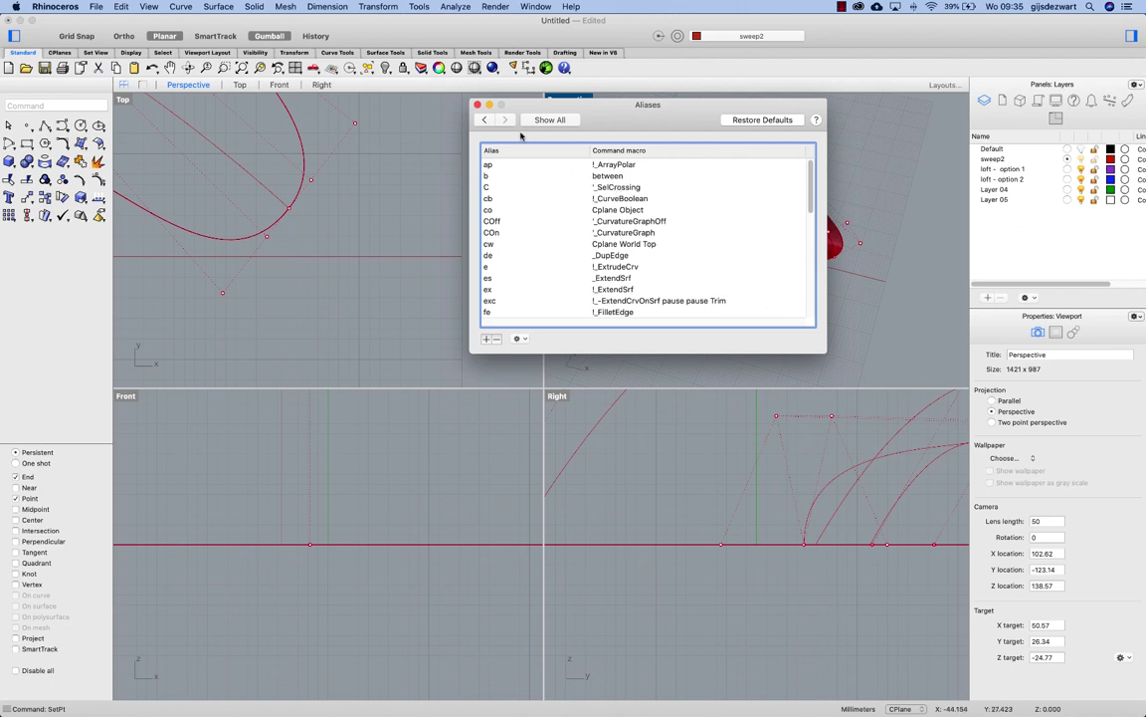
{"action": "scroll", "coordinate": [631, 199], "scroll_direction": "down", "scroll_amount": 1}
{"action": "scroll", "coordinate": [631, 199], "scroll_direction": "down", "scroll_amount": 10}
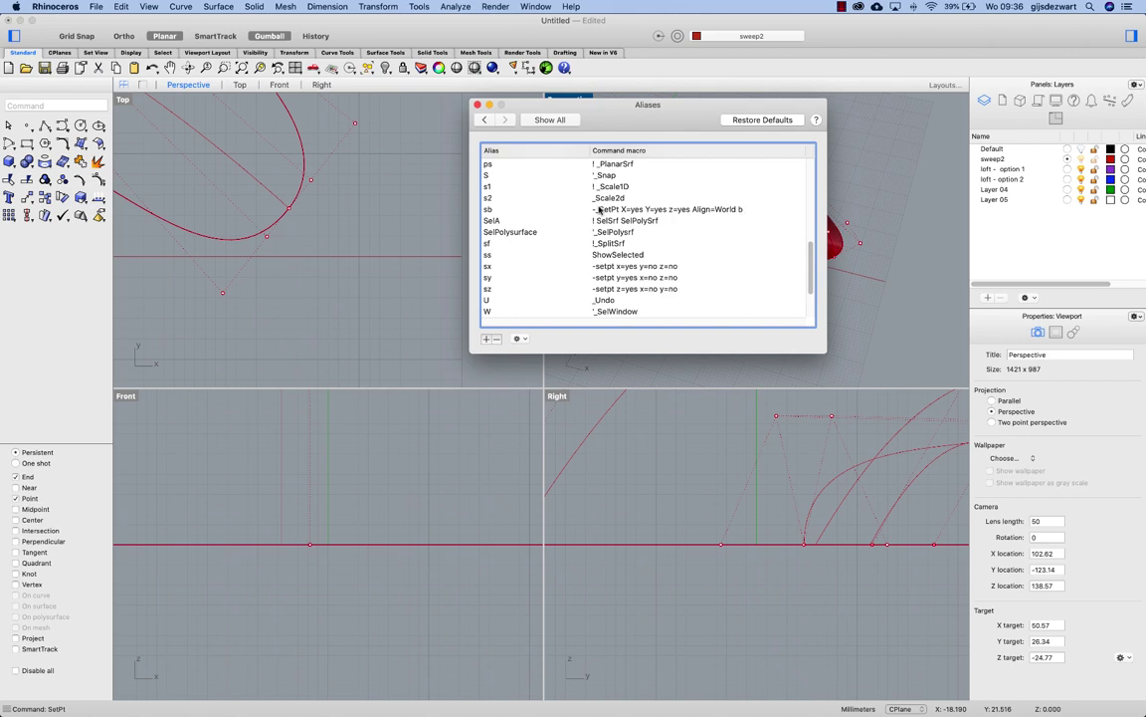
Step: Add alias 'new' running '-_Setpt X=Yes Y=Yes Z=Yes Align=World between', then show all preferences
{"action": "left_click", "coordinate": [486, 339]}
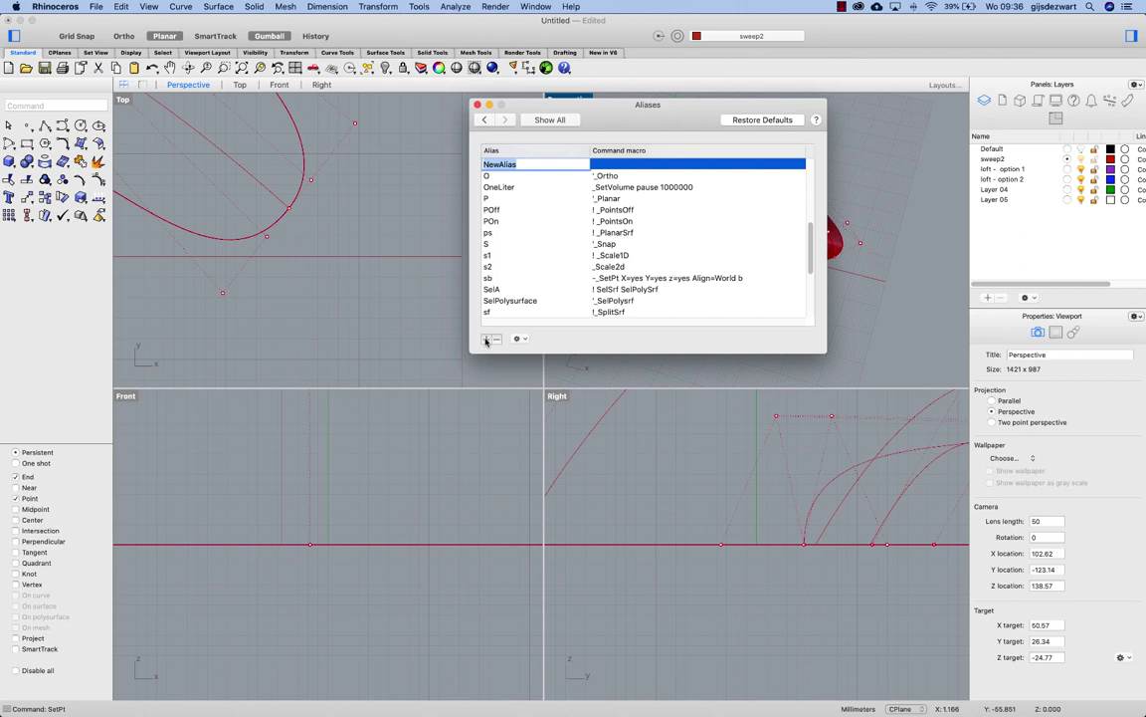
{"action": "type", "text": "newa"}
{"action": "key", "text": "Tab"}
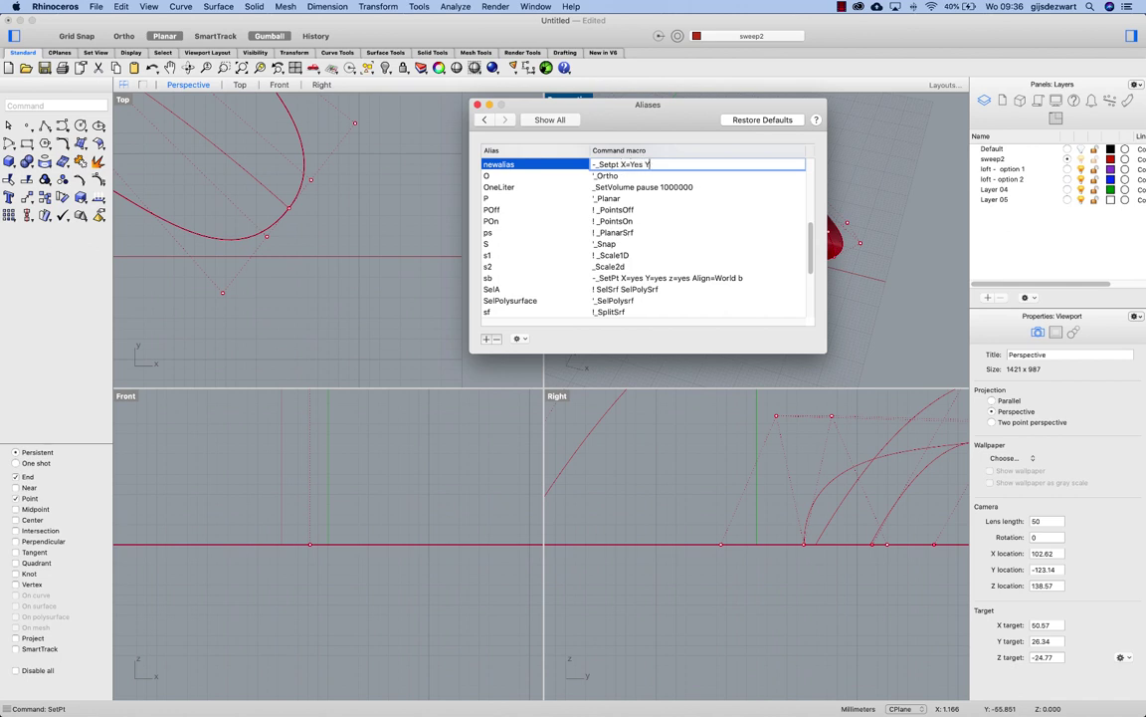
{"action": "type", "text": "Yes Z=Yes Align=World between"}
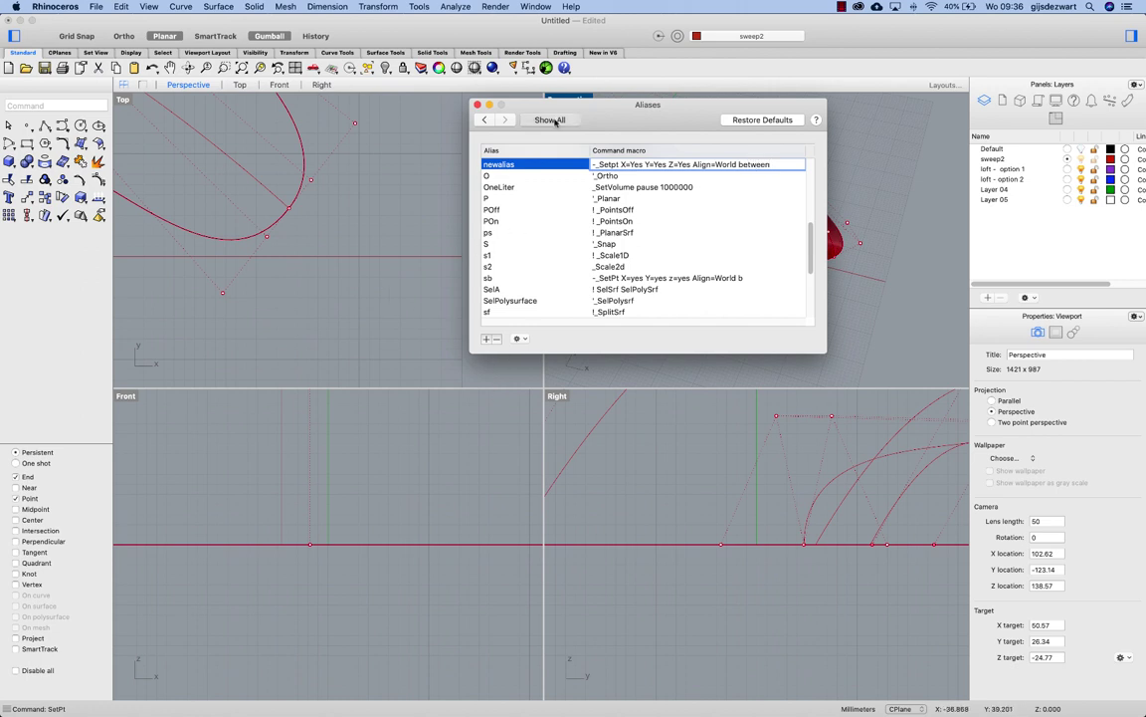
{"action": "left_click", "coordinate": [484, 119]}
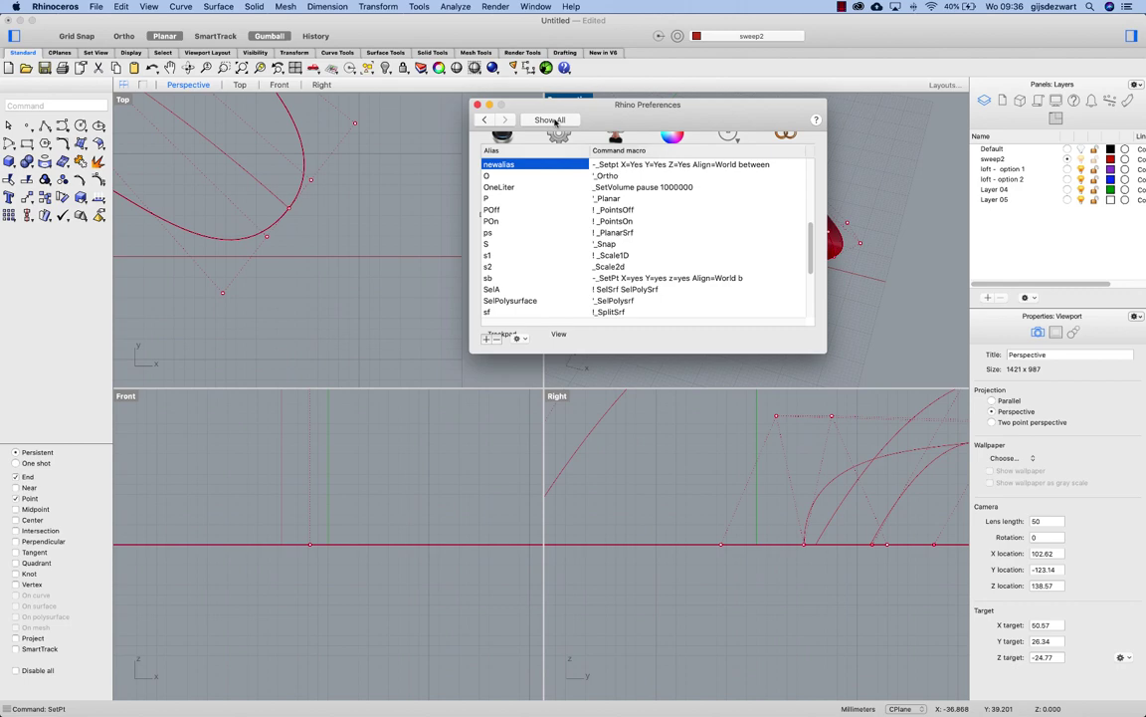
Step: Close Preferences, undo the tip alignment, and redo SetPt between two points at the tip
{"action": "left_click", "coordinate": [477, 105]}
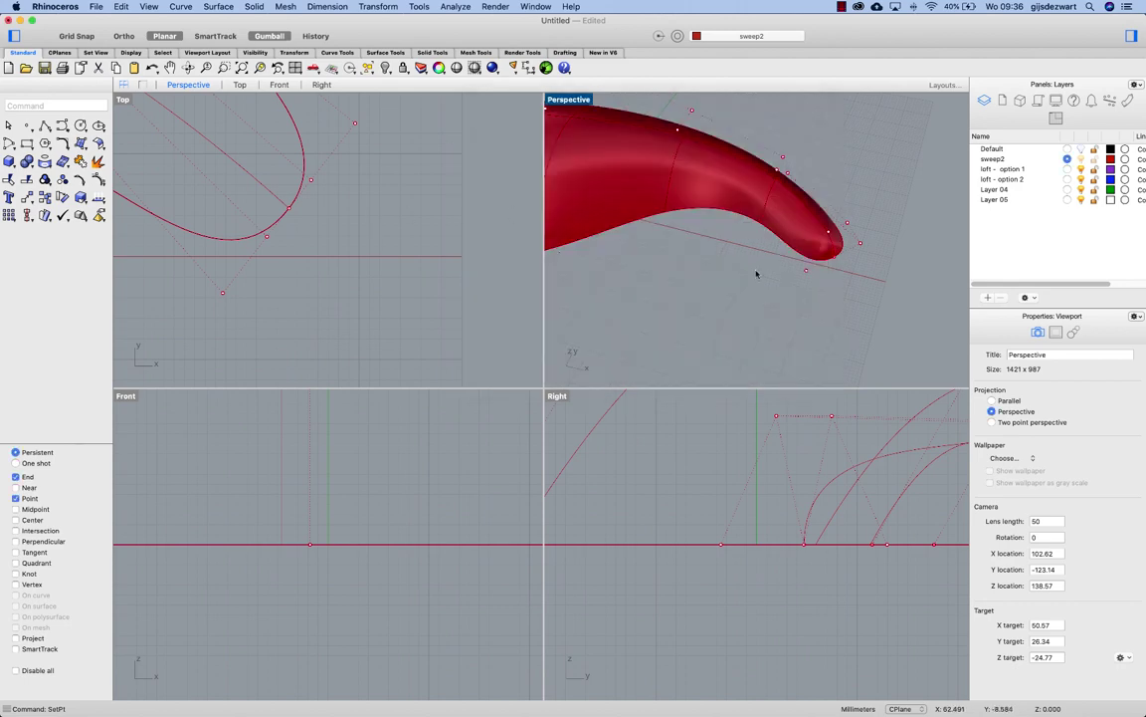
{"action": "key", "text": "super+z"}
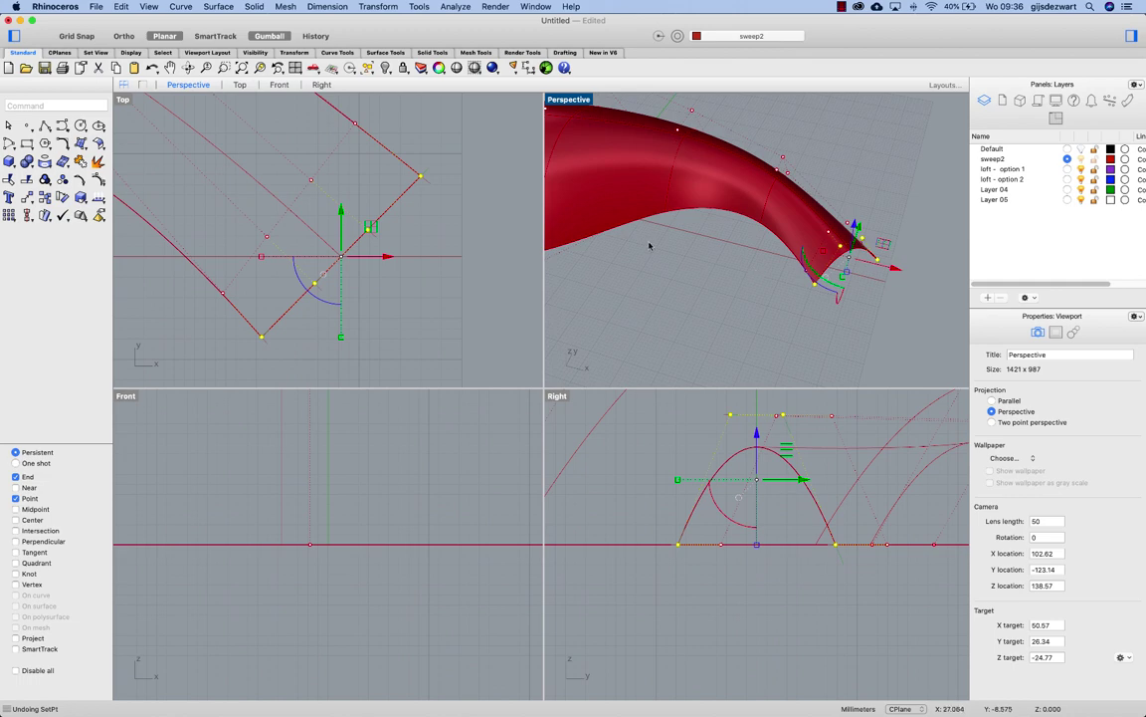
{"action": "type", "text": "setpt"}
{"action": "key", "text": "Return"}
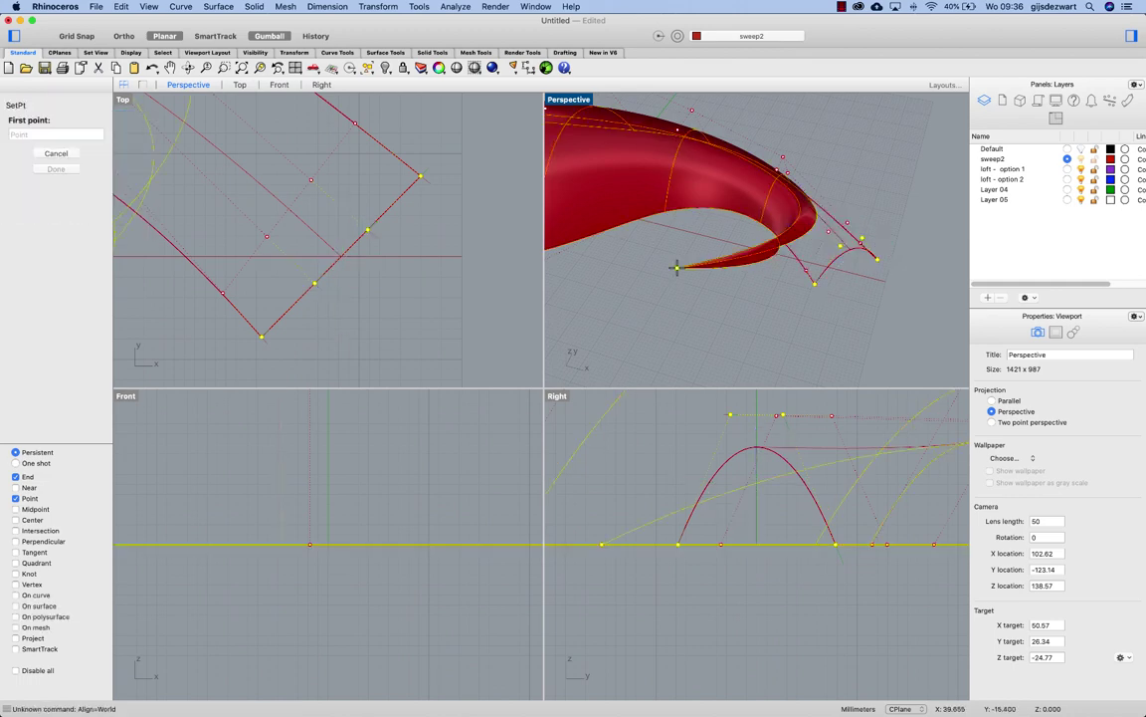
{"action": "left_click_drag", "start_coordinate": [676, 267], "coordinate": [818, 269]}
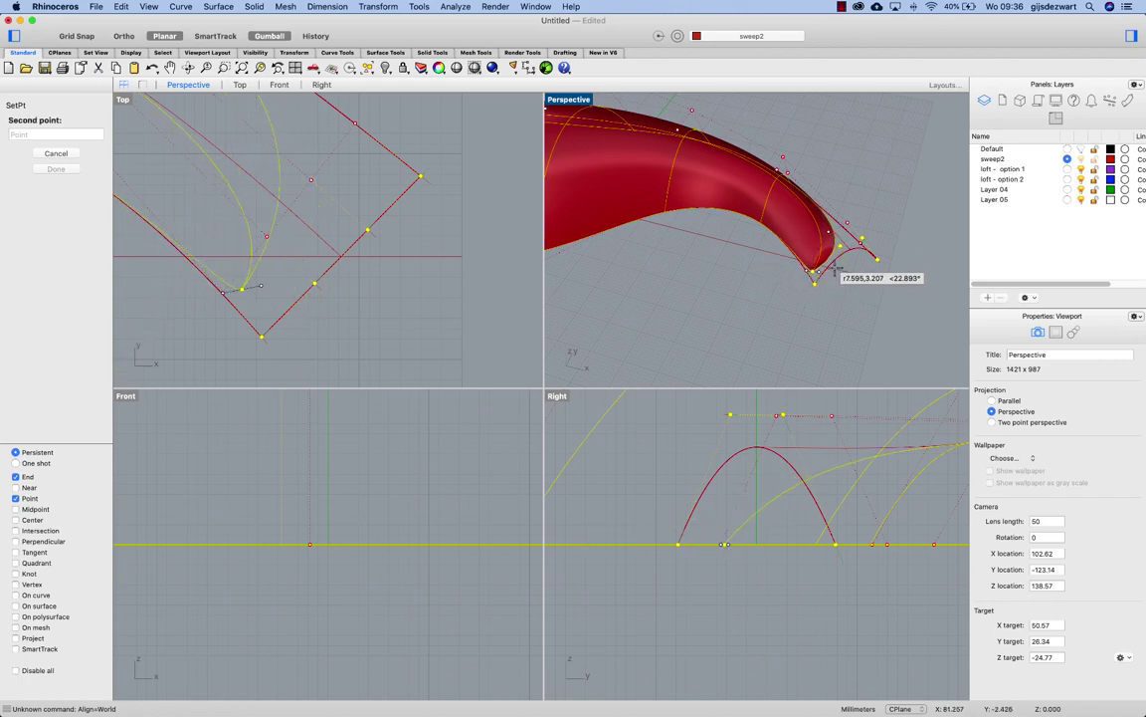
{"action": "left_click", "coordinate": [861, 245]}
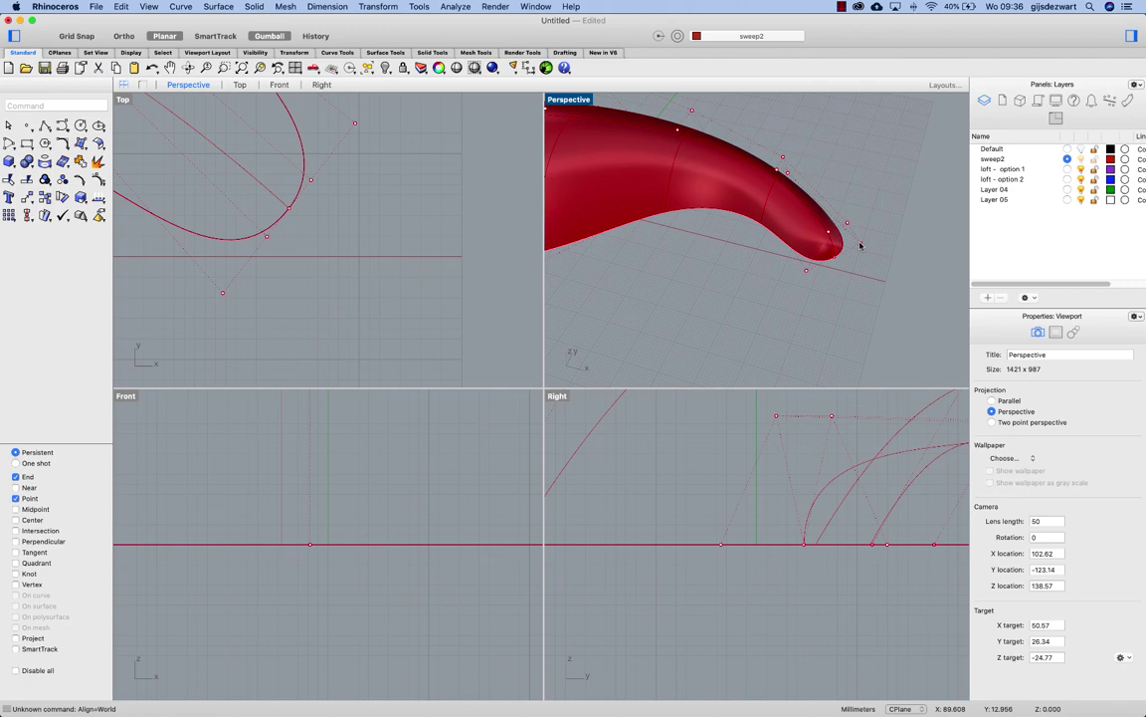
{"action": "left_click", "coordinate": [842, 6]}
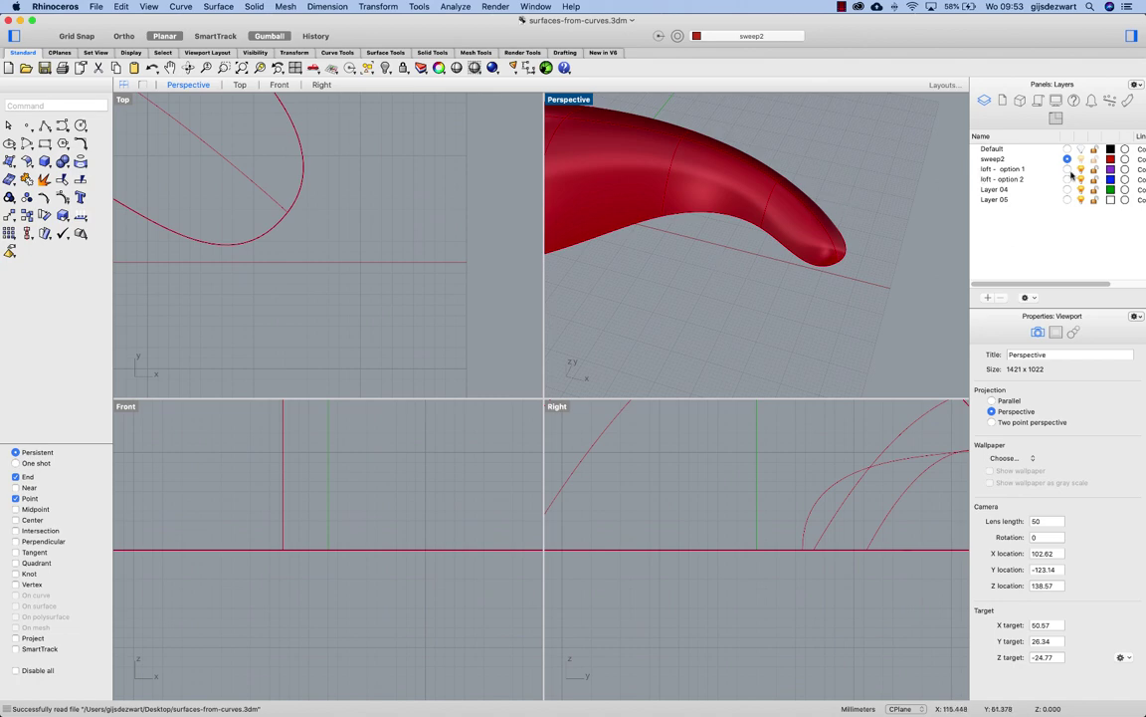
Step: Hide sweep2 and copy the black curve onto loft - option 1, making that layer current
{"action": "left_click", "coordinate": [1068, 169]}
{"action": "left_click", "coordinate": [1082, 159]}
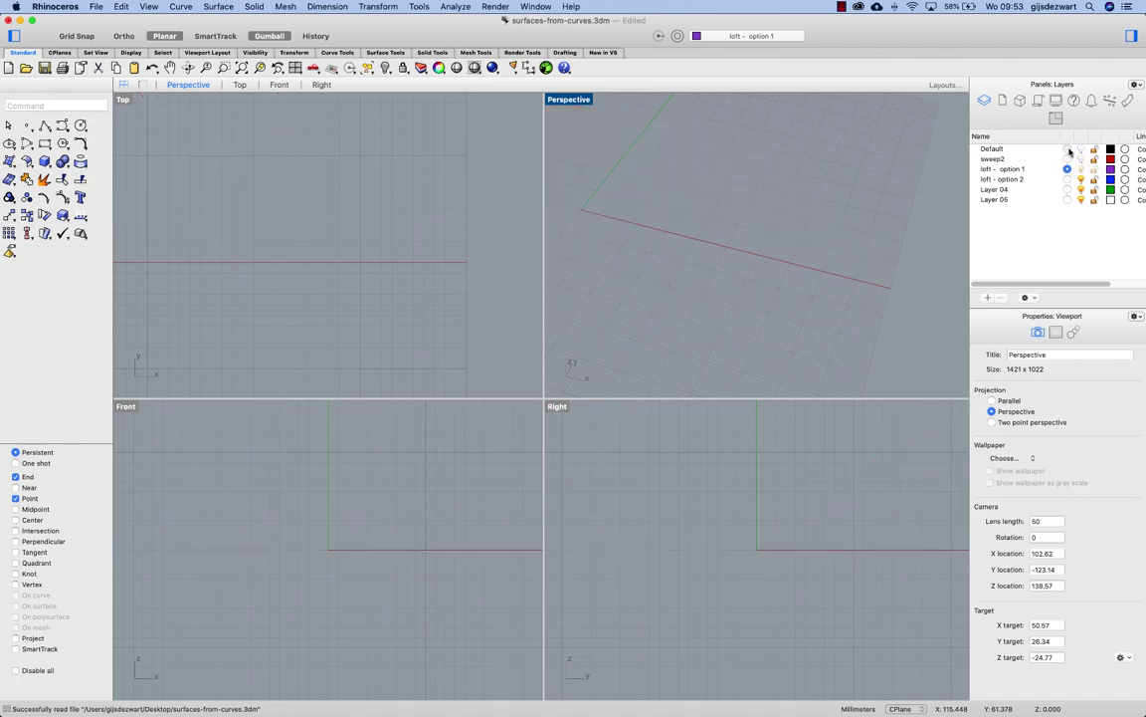
{"action": "left_click", "coordinate": [1068, 149]}
{"action": "left_click_drag", "start_coordinate": [394, 121], "coordinate": [309, 175]}
{"action": "right_click", "coordinate": [985, 169]}
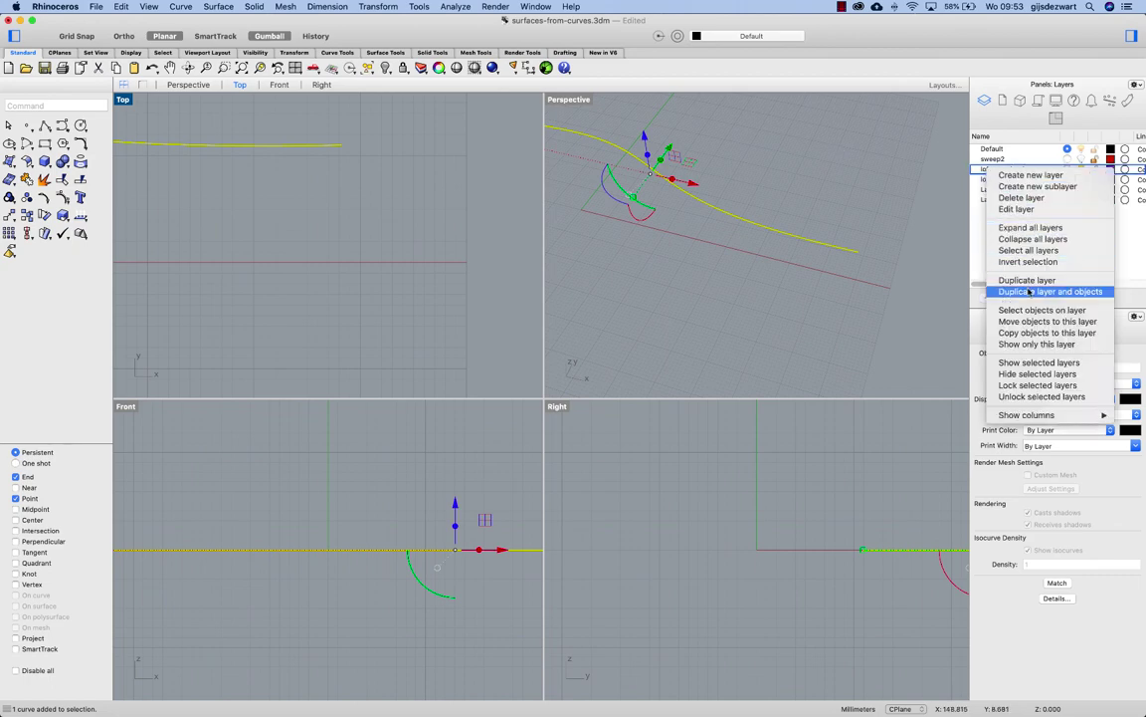
{"action": "left_click", "coordinate": [1037, 335]}
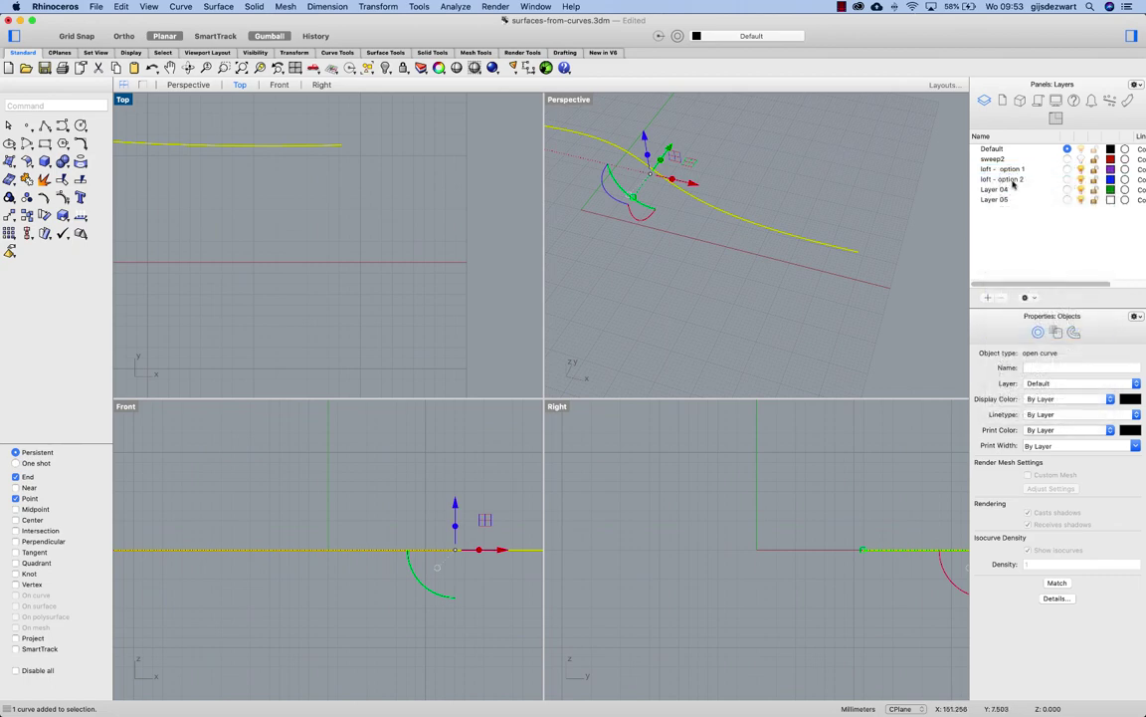
{"action": "left_click", "coordinate": [1068, 169]}
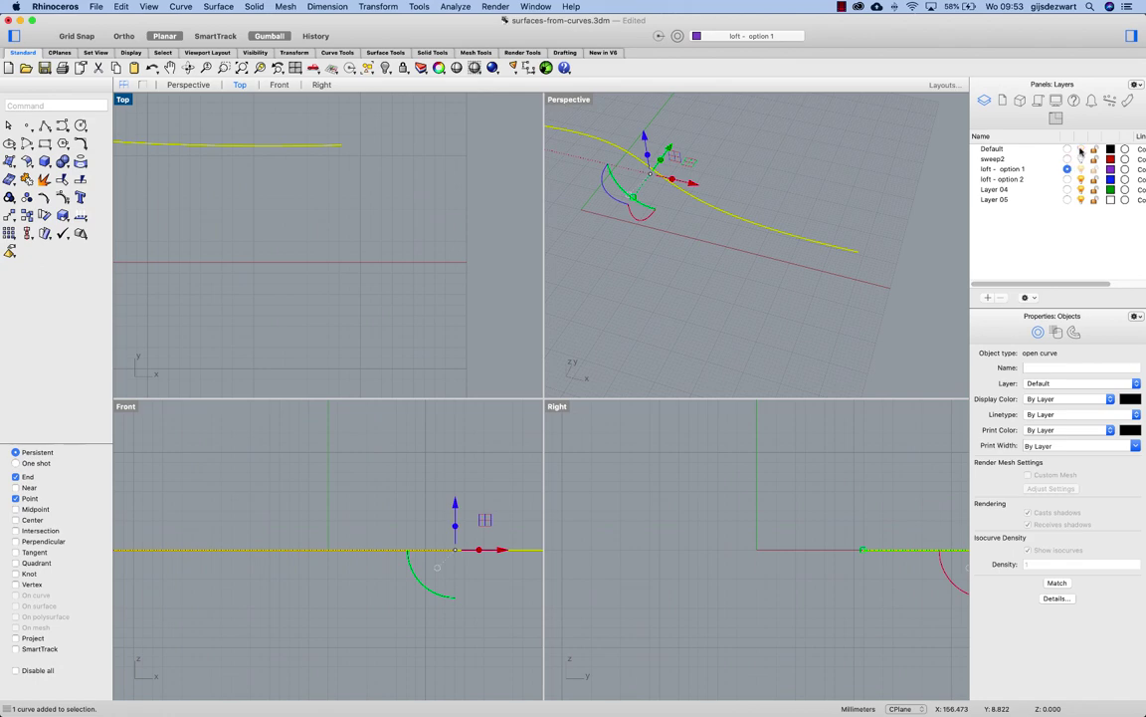
Step: Maximize the Top view and select the purple curve
{"action": "key", "text": "Escape"}
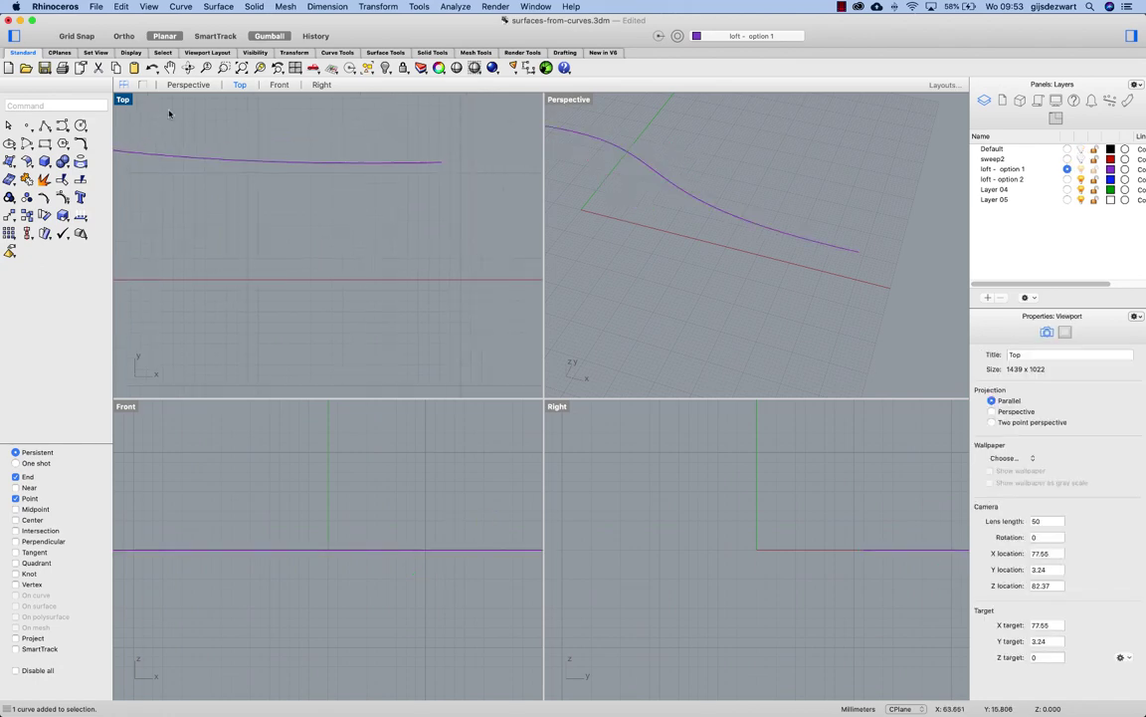
{"action": "double_click", "coordinate": [122, 100]}
{"action": "scroll", "coordinate": [415, 197], "scroll_direction": "up", "scroll_amount": 2}
{"action": "scroll", "coordinate": [582, 238], "scroll_direction": "down", "scroll_amount": 5}
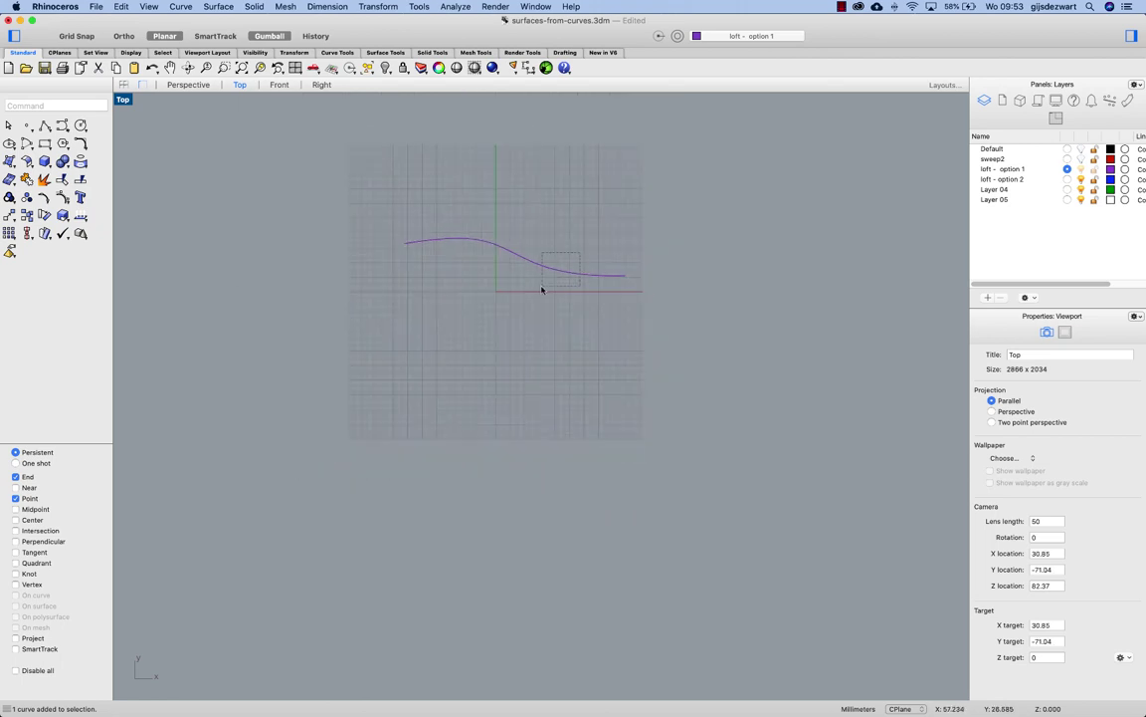
{"action": "left_click", "coordinate": [542, 288]}
{"action": "scroll", "coordinate": [546, 286], "scroll_direction": "up", "scroll_amount": 1}
{"action": "scroll", "coordinate": [545, 286], "scroll_direction": "up", "scroll_amount": 2}
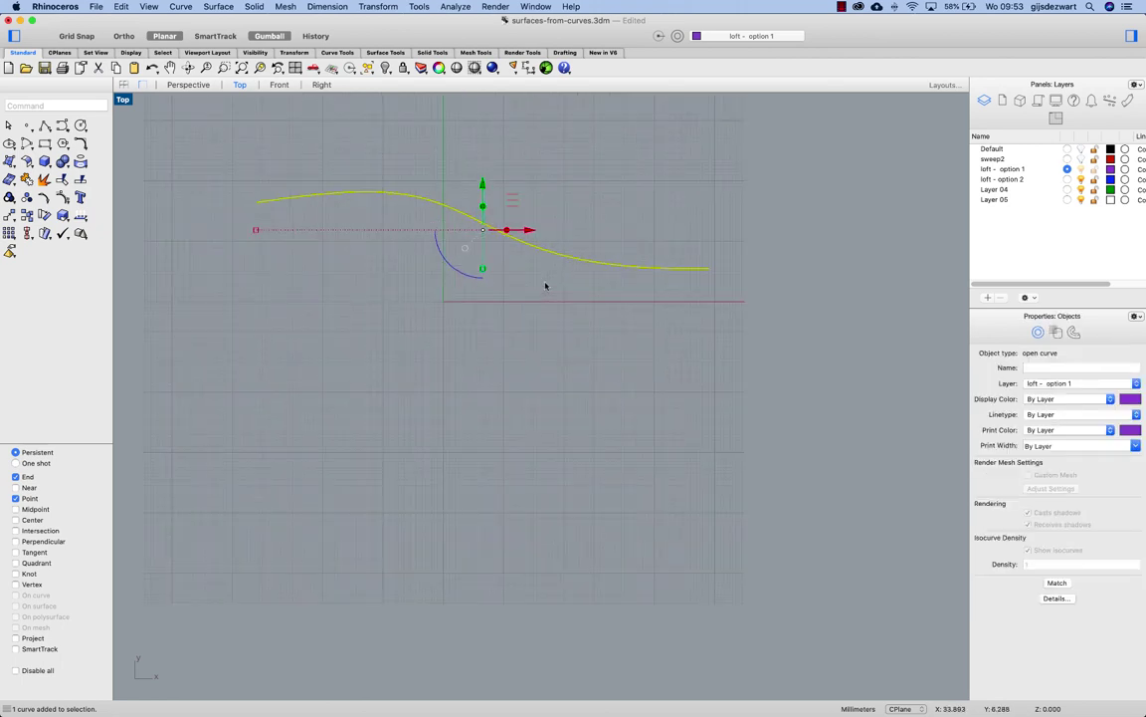
Step: Mirror a copy of the curve across the X axis and select both curves
{"action": "type", "text": "mirror"}
{"action": "key", "text": "Return"}
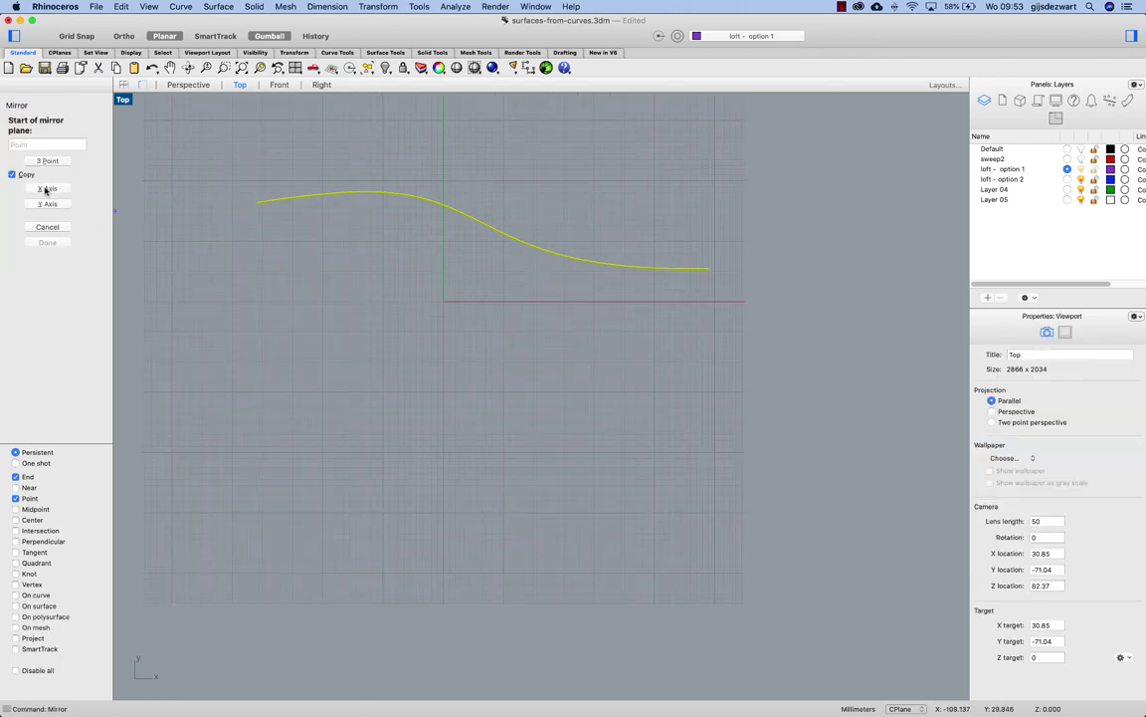
{"action": "left_click", "coordinate": [46, 190]}
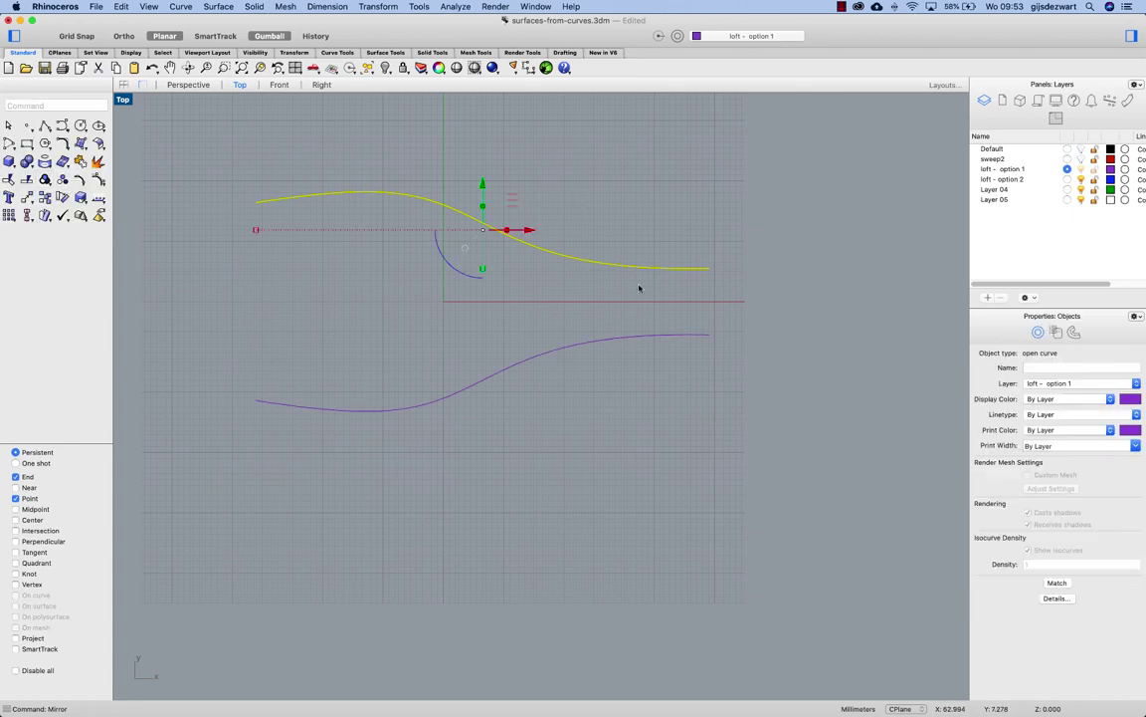
{"action": "left_click", "coordinate": [668, 336], "text": "shift"}
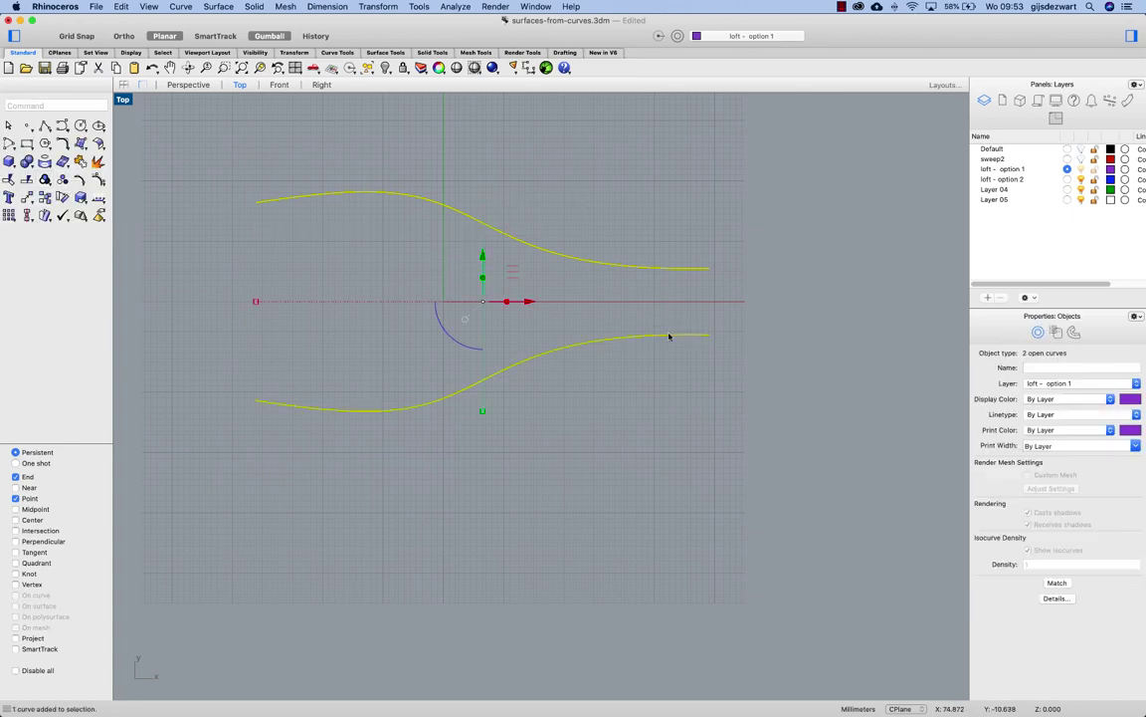
Step: Loft an unsimplified surface between the two curves, then select the upper source curve
{"action": "left_click", "coordinate": [209, 7]}
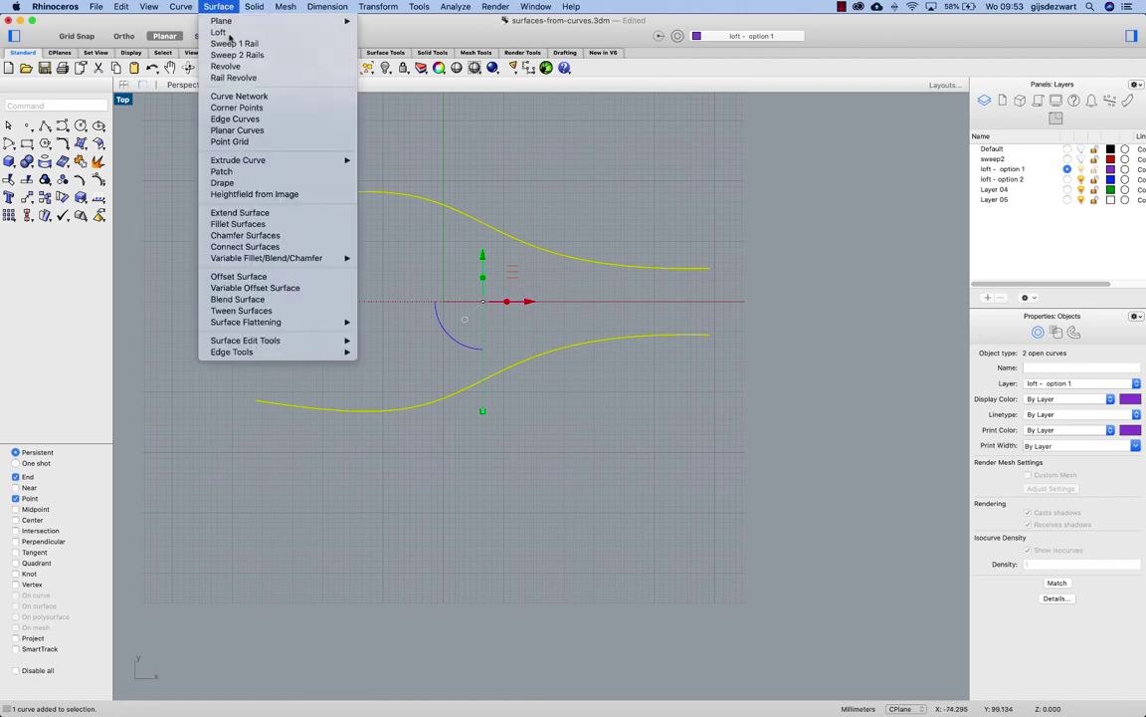
{"action": "left_click", "coordinate": [228, 33]}
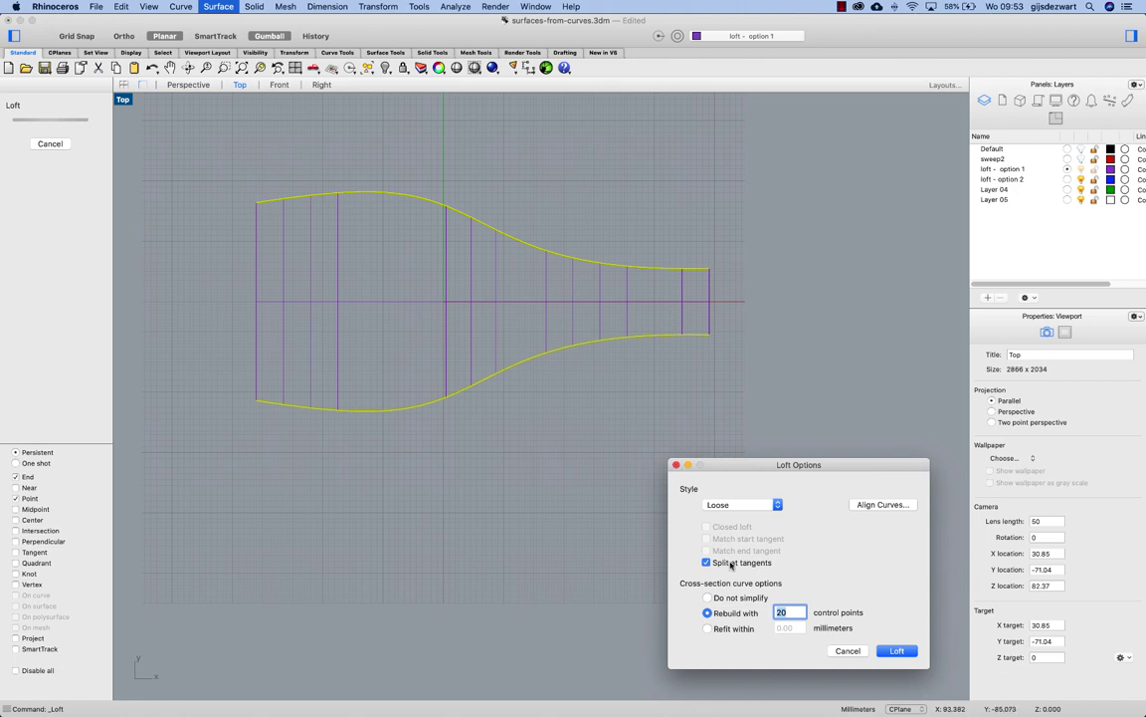
{"action": "left_click", "coordinate": [710, 597]}
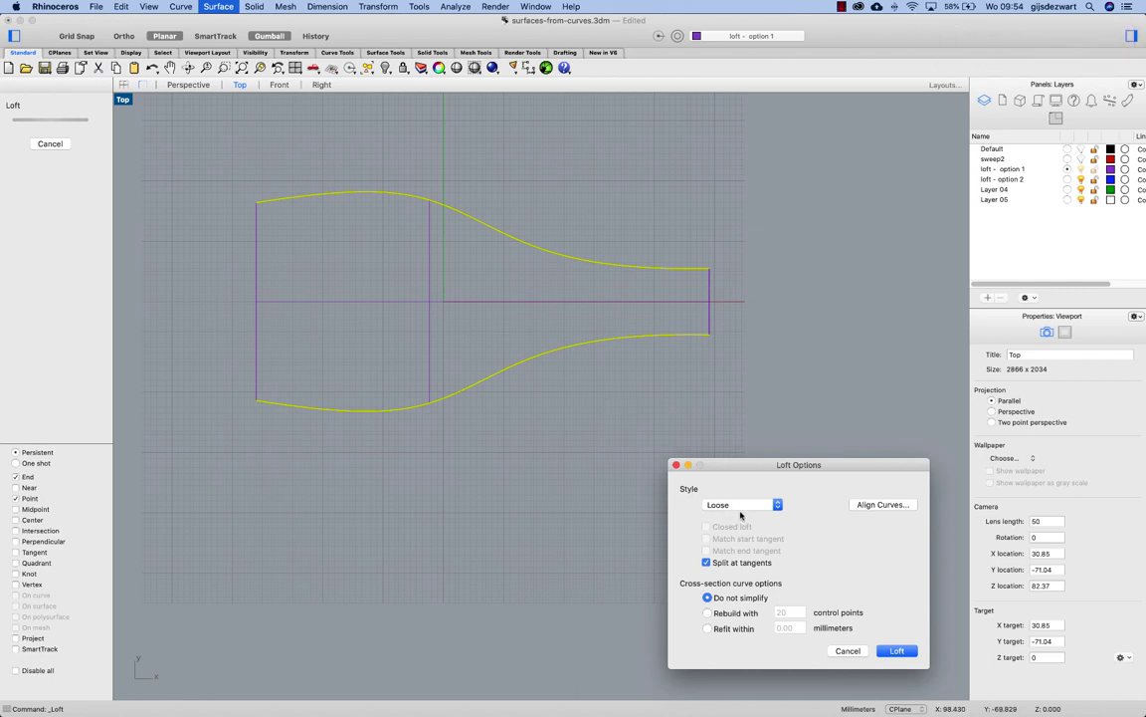
{"action": "left_click", "coordinate": [896, 652]}
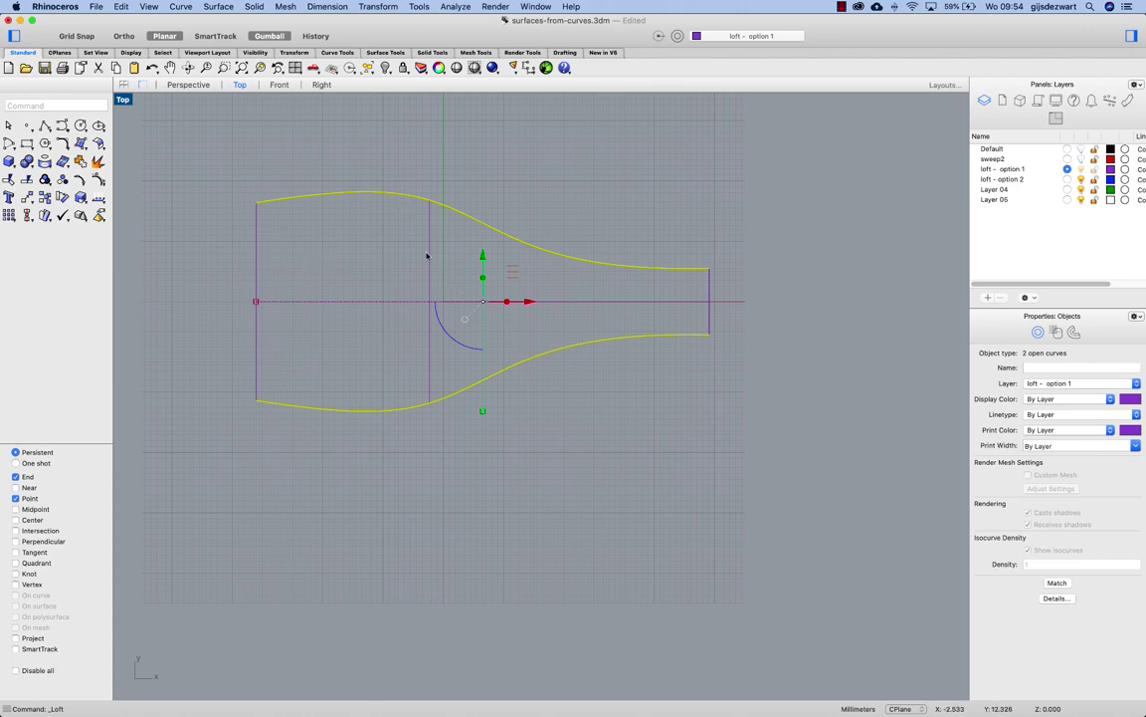
{"action": "left_click_drag", "start_coordinate": [288, 248], "coordinate": [221, 245]}
{"action": "left_click_drag", "start_coordinate": [227, 171], "coordinate": [740, 285]}
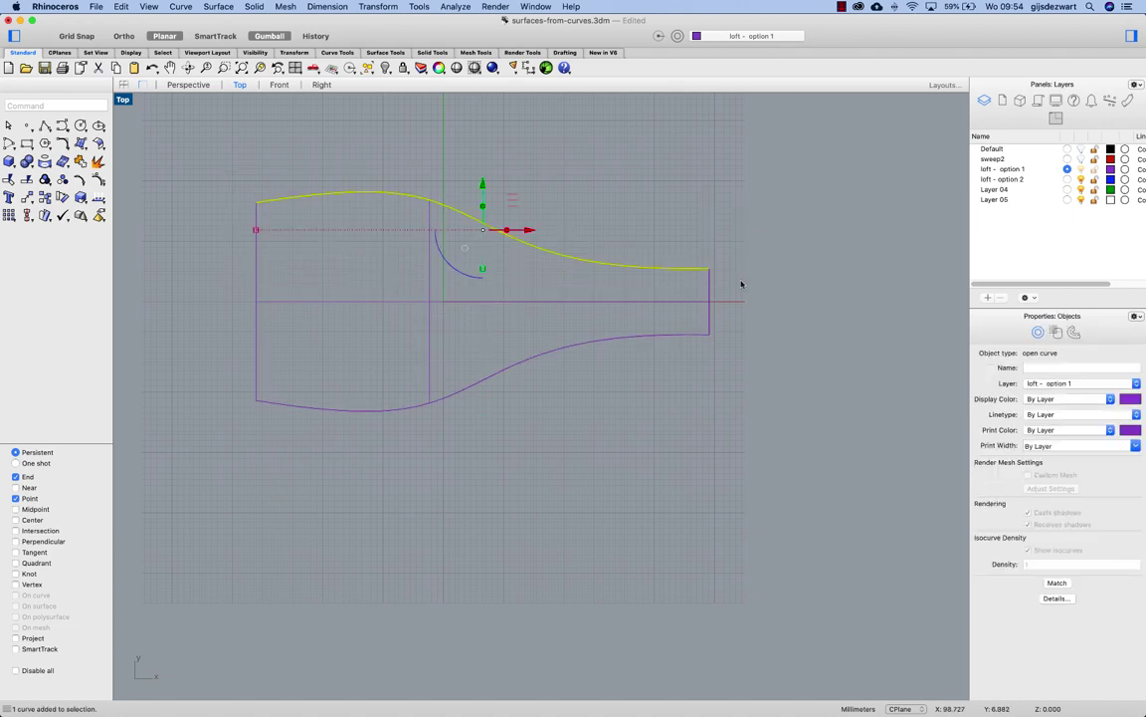
Step: Delete the upper source curve and turn on the loft surface's control points (F10)
{"action": "key", "text": "Delete"}
{"action": "left_click_drag", "start_coordinate": [199, 287], "coordinate": [760, 443]}
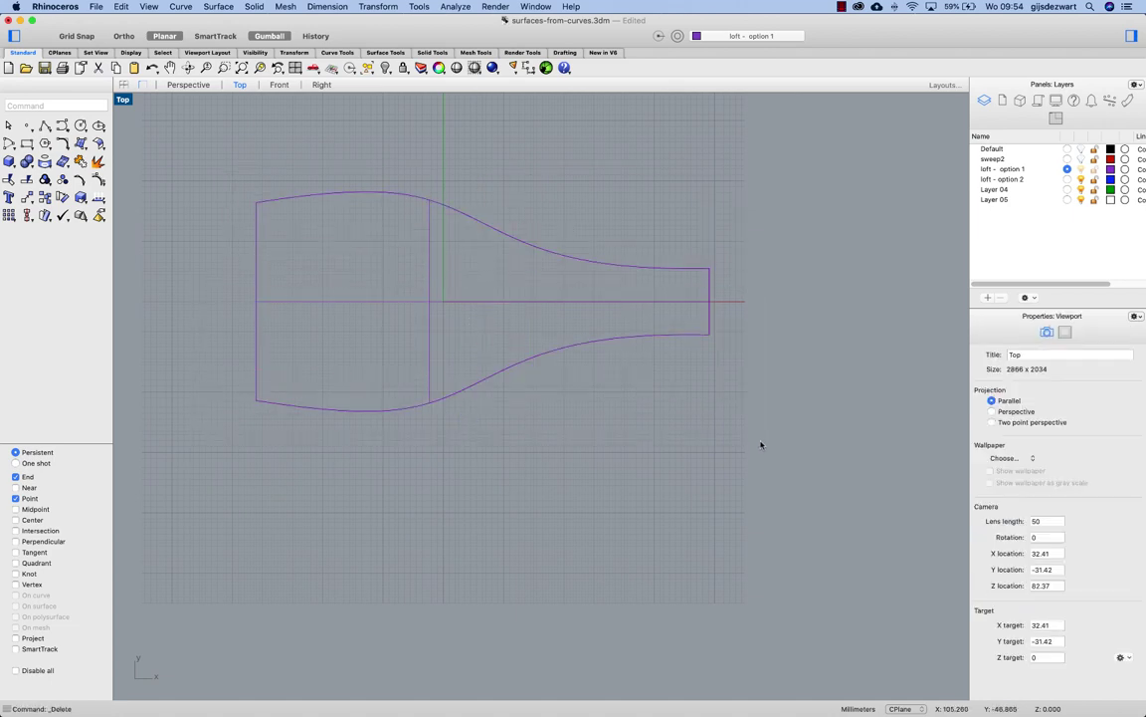
{"action": "left_click", "coordinate": [528, 270]}
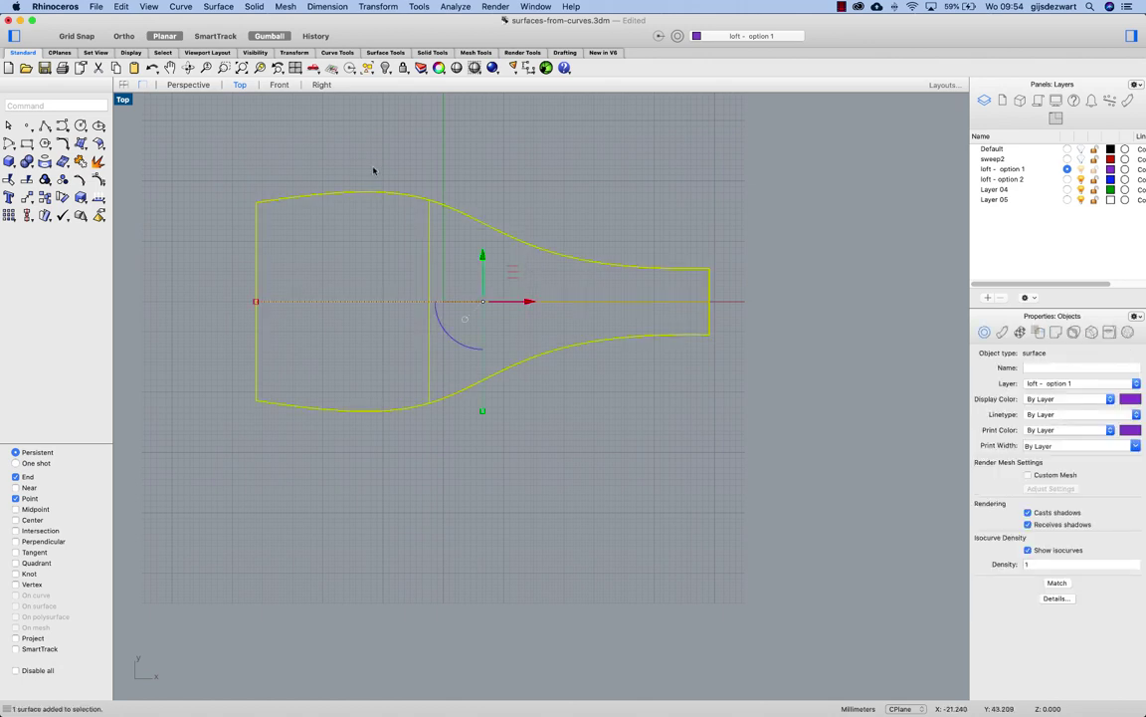
{"action": "key", "text": "F10"}
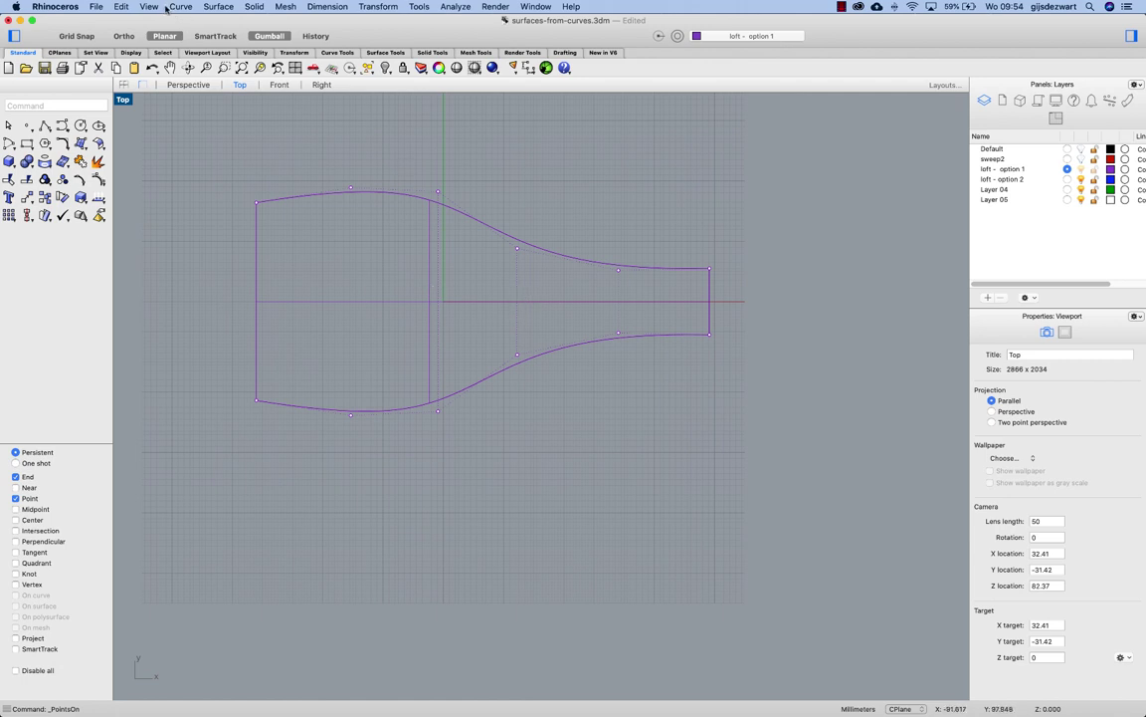
{"action": "left_click", "coordinate": [121, 7]}
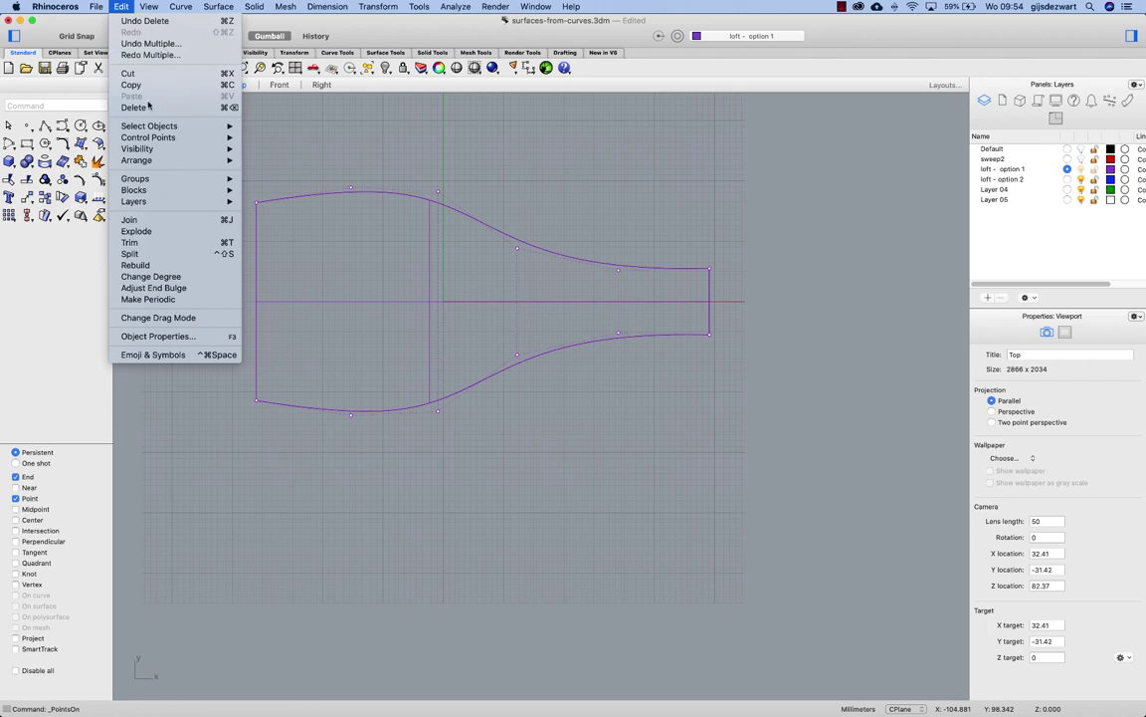
{"action": "left_click", "coordinate": [156, 263]}
{"action": "left_click", "coordinate": [427, 256]}
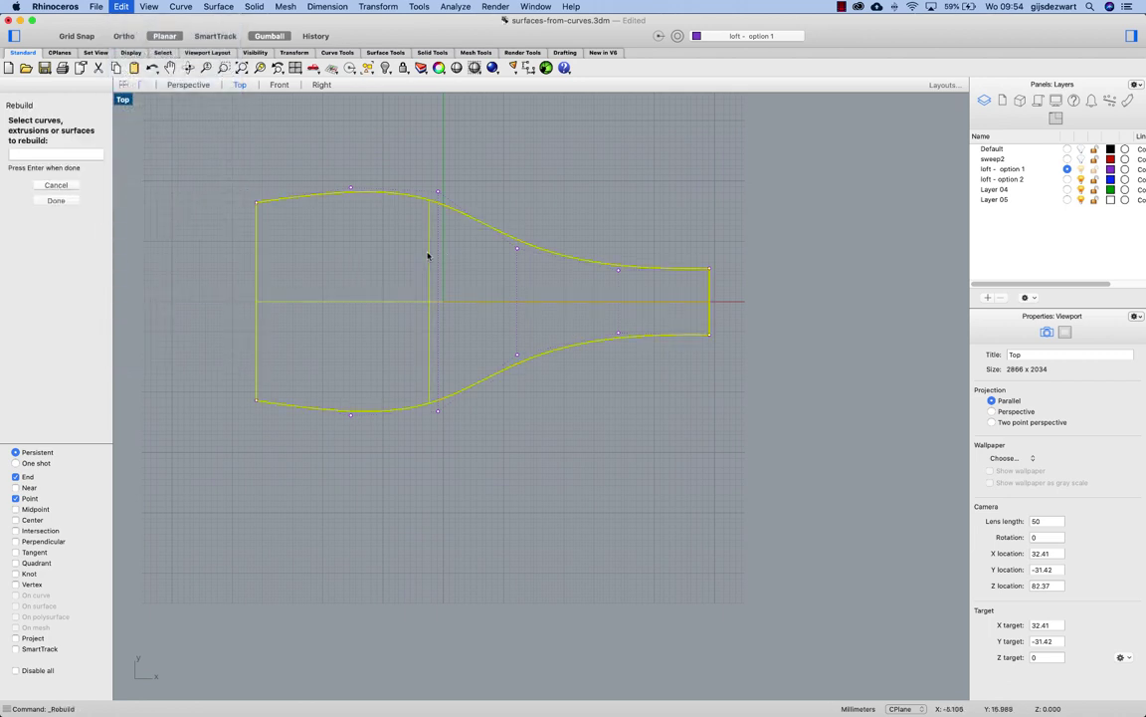
{"action": "key", "text": "Return"}
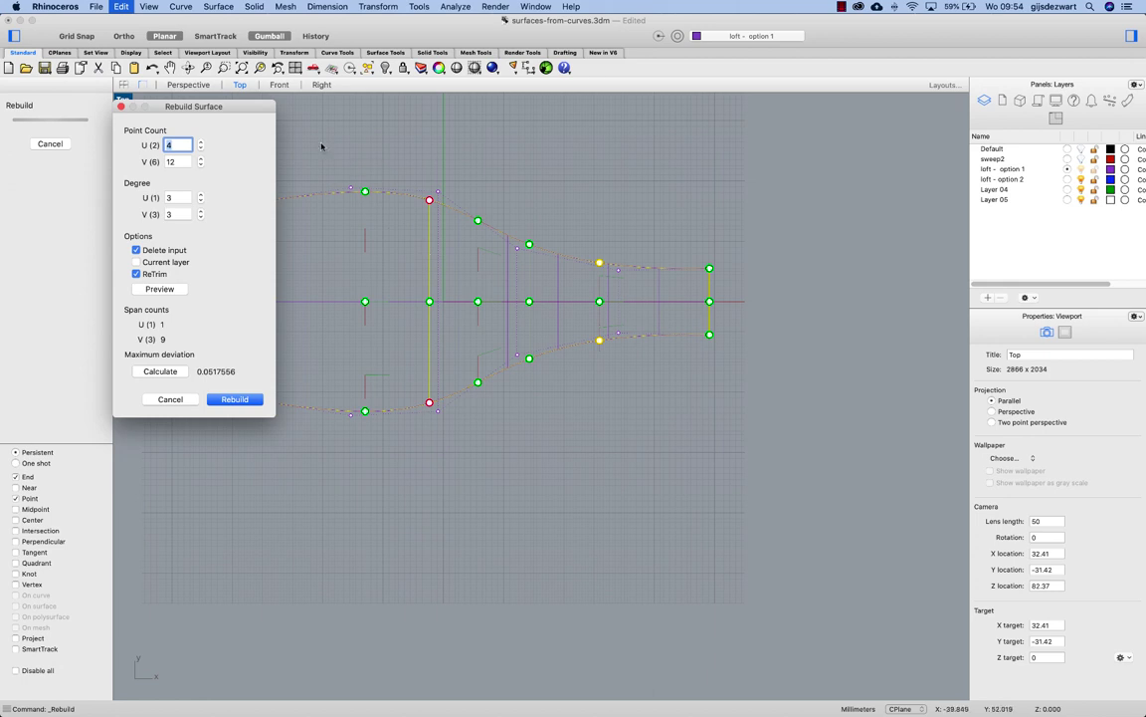
{"action": "left_click_drag", "start_coordinate": [243, 109], "coordinate": [207, 125]}
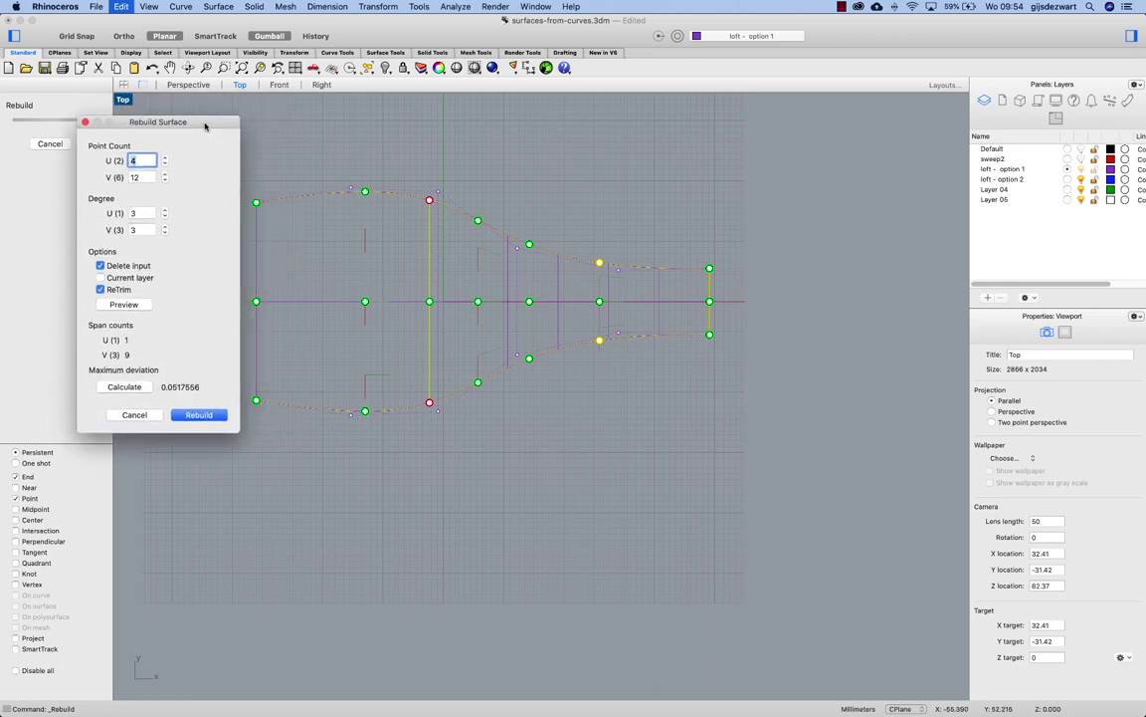
{"action": "scroll", "coordinate": [566, 179], "scroll_direction": "left", "scroll_amount": 3}
{"action": "scroll", "coordinate": [567, 179], "scroll_direction": "left", "scroll_amount": 1}
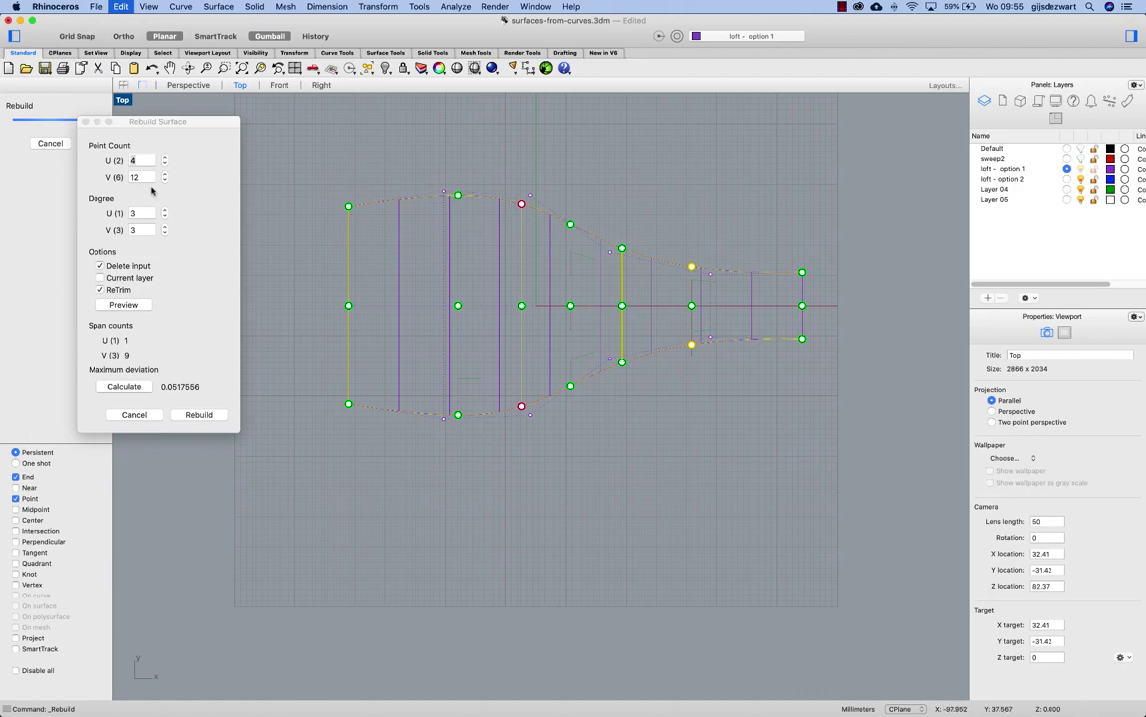
{"action": "scroll", "coordinate": [151, 180], "scroll_direction": "down", "scroll_amount": 5}
{"action": "left_click", "coordinate": [165, 181]}
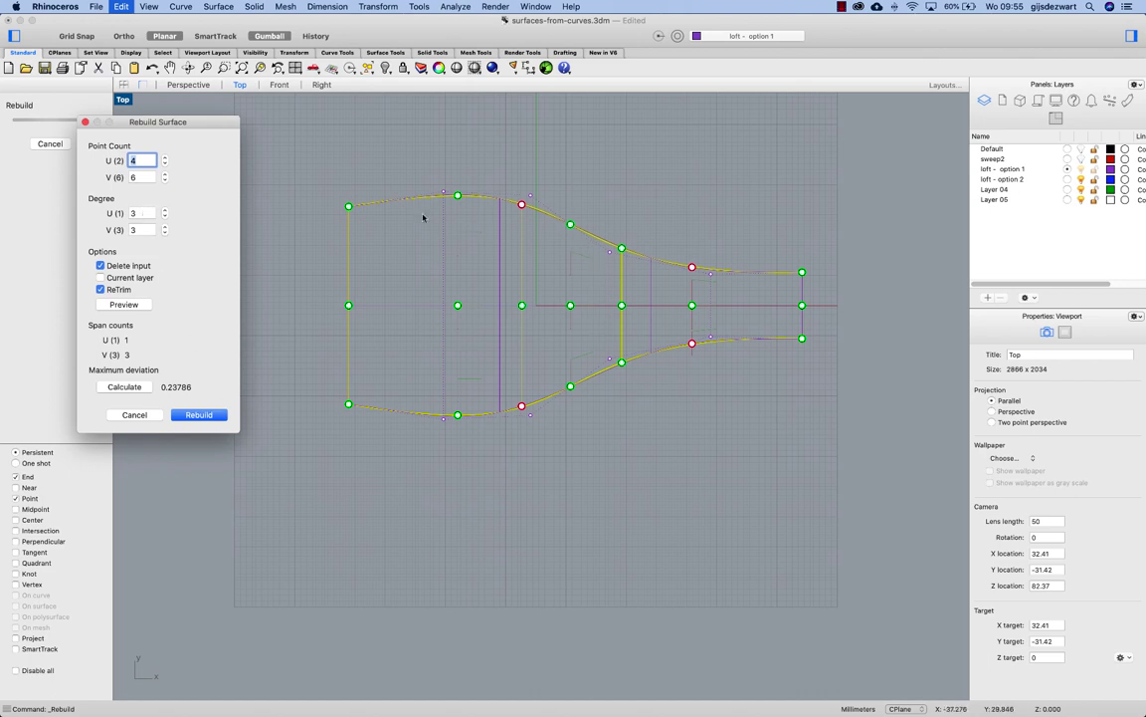
{"action": "scroll", "coordinate": [609, 243], "scroll_direction": "up", "scroll_amount": 5}
{"action": "scroll", "coordinate": [608, 240], "scroll_direction": "down", "scroll_amount": 3}
{"action": "scroll", "coordinate": [659, 259], "scroll_direction": "down", "scroll_amount": 4}
{"action": "left_click", "coordinate": [213, 414]}
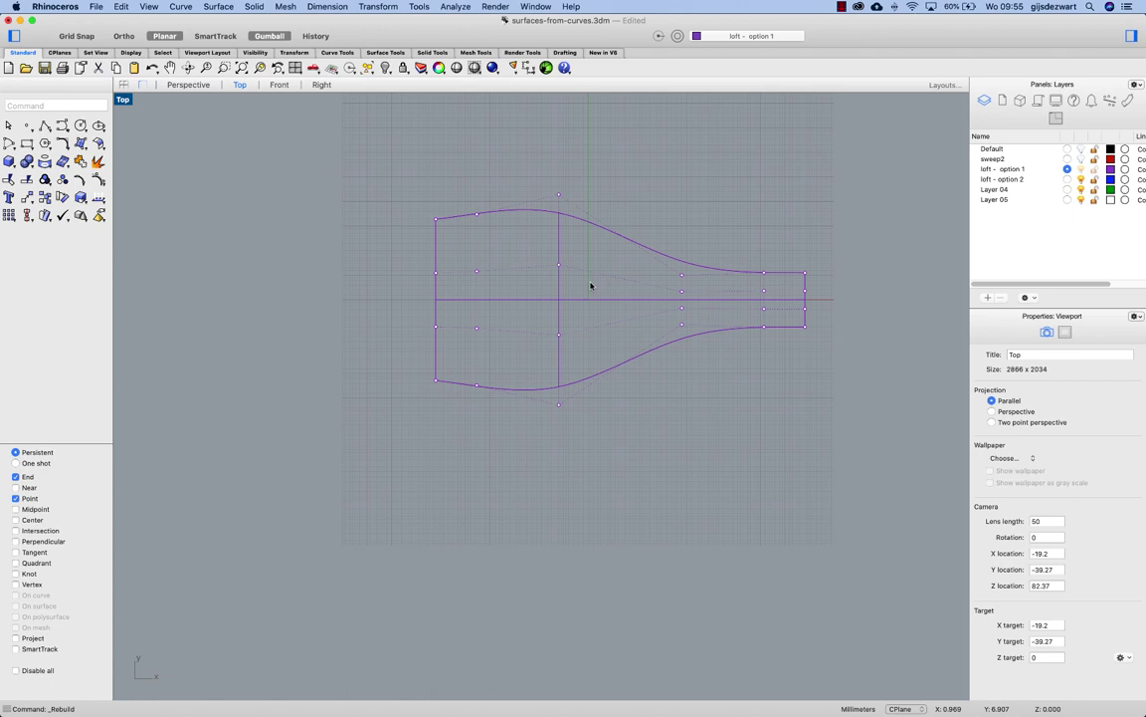
{"action": "key", "text": "super+z"}
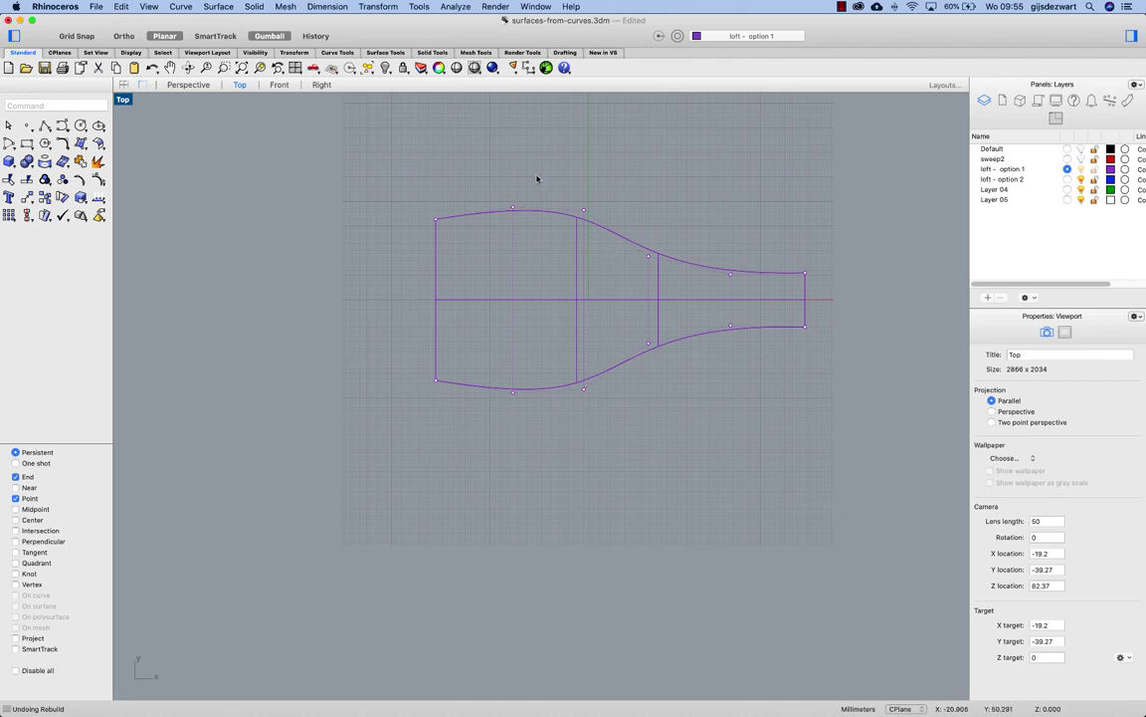
Step: Start RebuildUV on the loft surface
{"action": "type", "text": "Rebuild"}
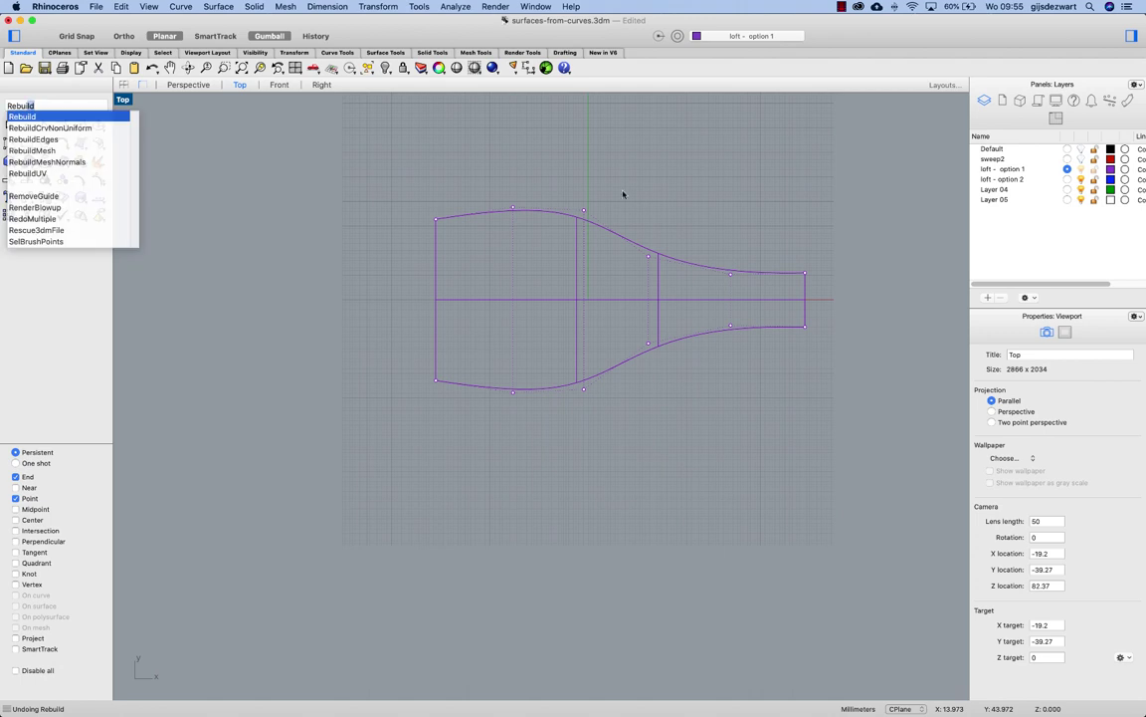
{"action": "type", "text": "UV"}
{"action": "key", "text": "Return"}
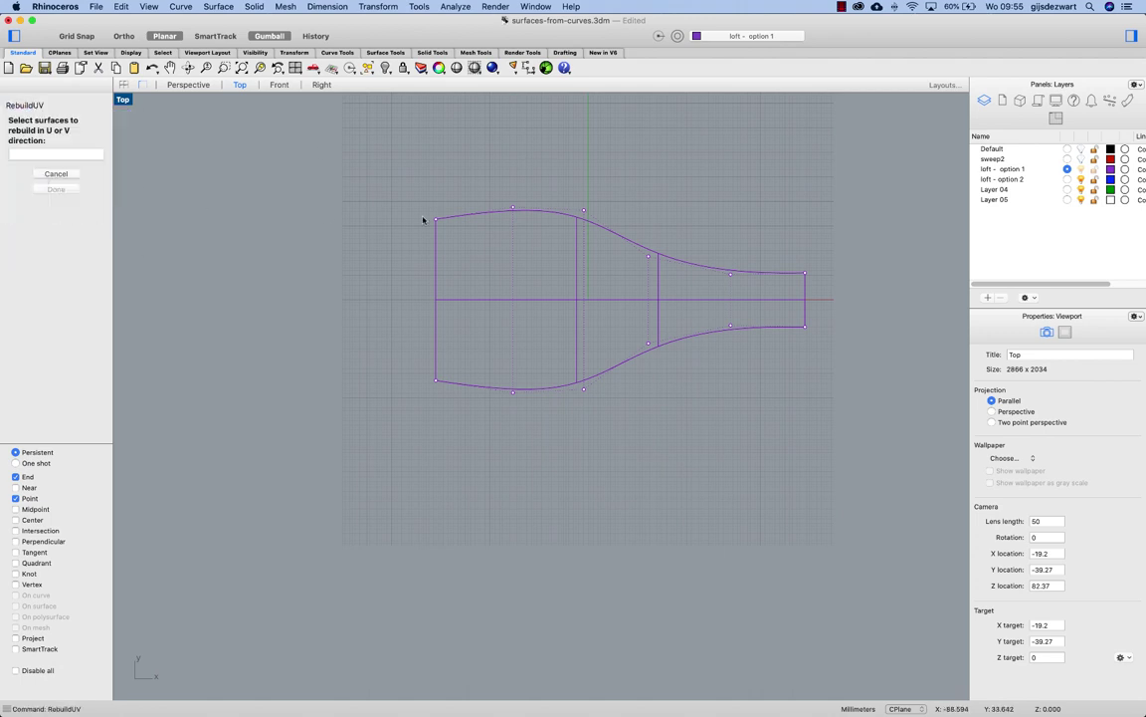
{"action": "left_click", "coordinate": [575, 243]}
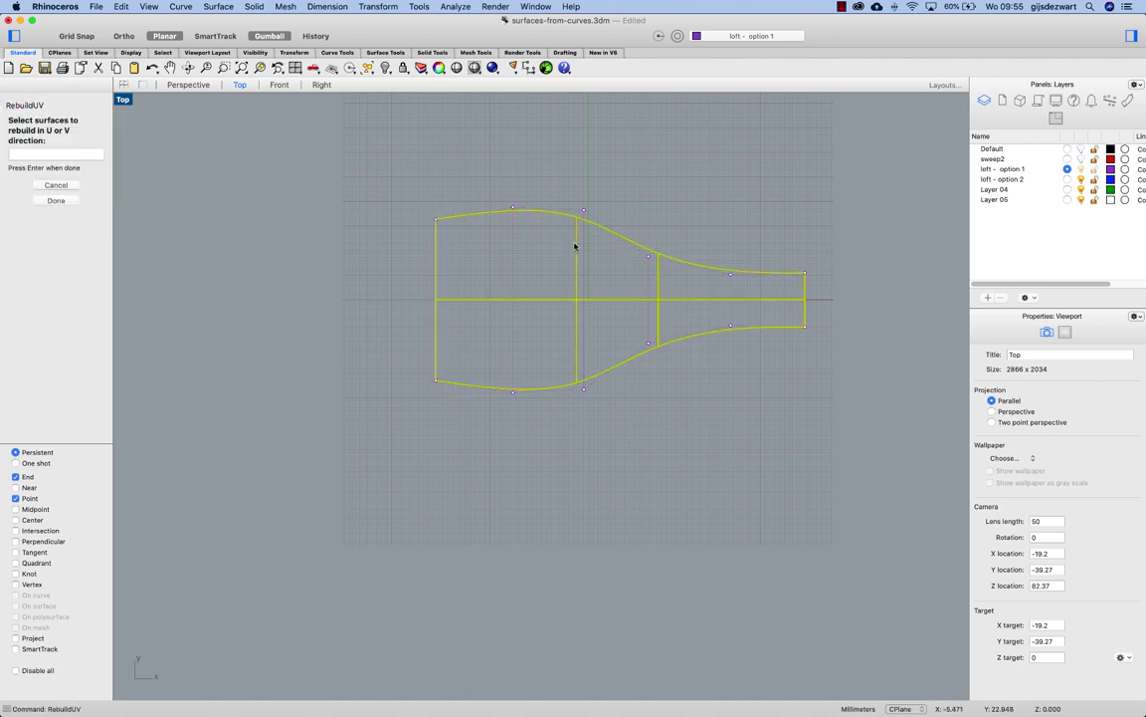
{"action": "key", "text": "Return"}
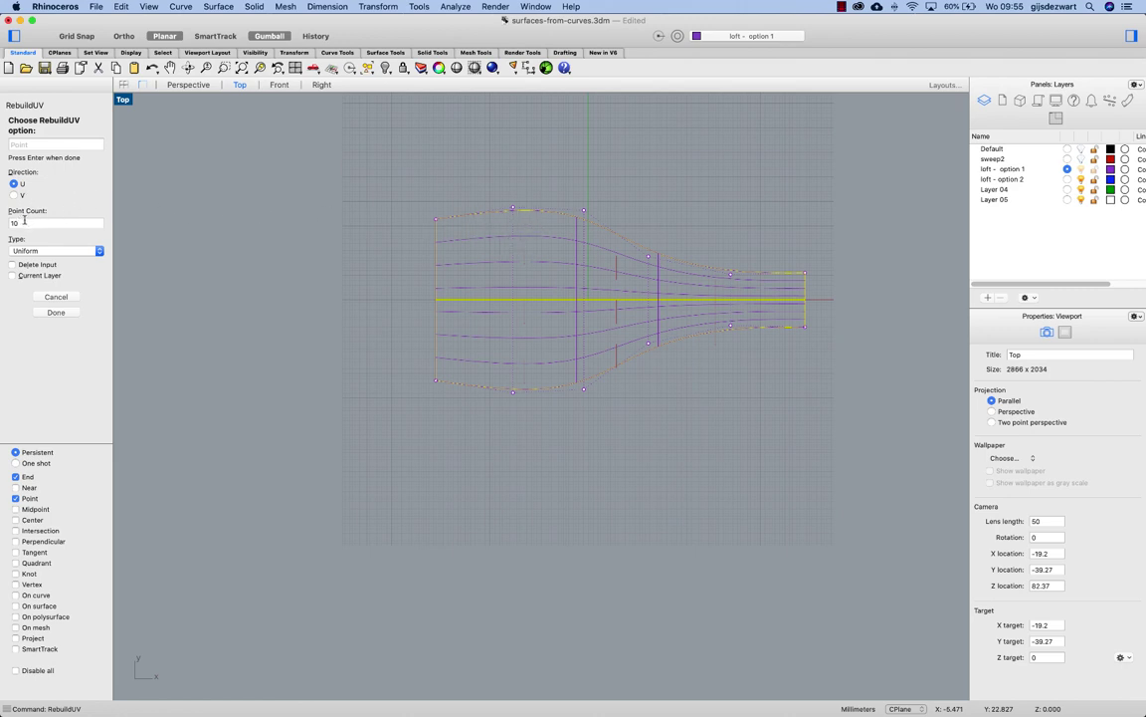
Step: Rebuild in direction U with point count 4, deleting the input surface
{"action": "left_click_drag", "start_coordinate": [24, 221], "coordinate": [3, 223]}
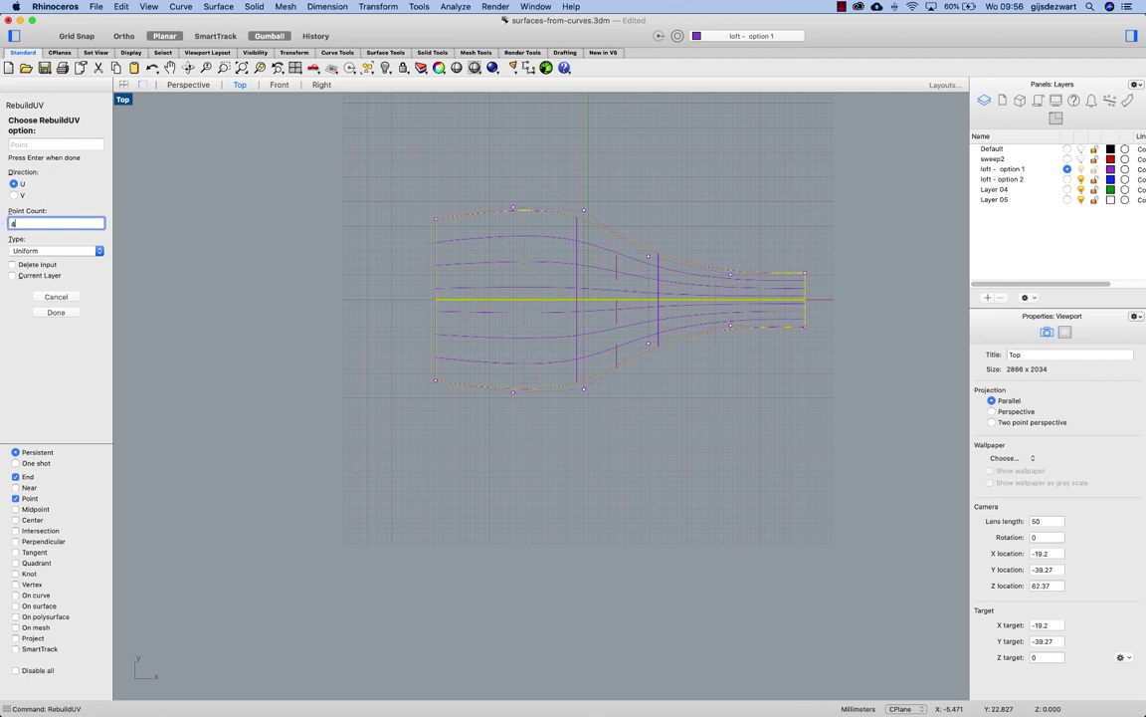
{"action": "type", "text": "4"}
{"action": "key", "text": "Return"}
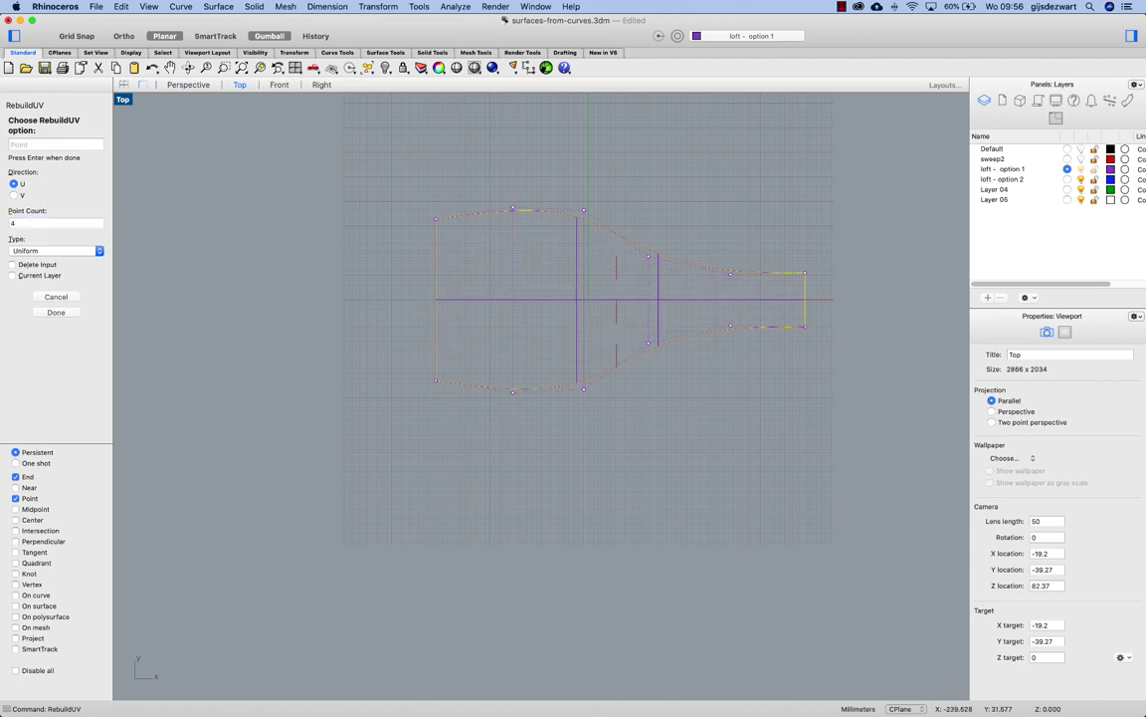
{"action": "key", "text": "v"}
{"action": "key", "text": "Return"}
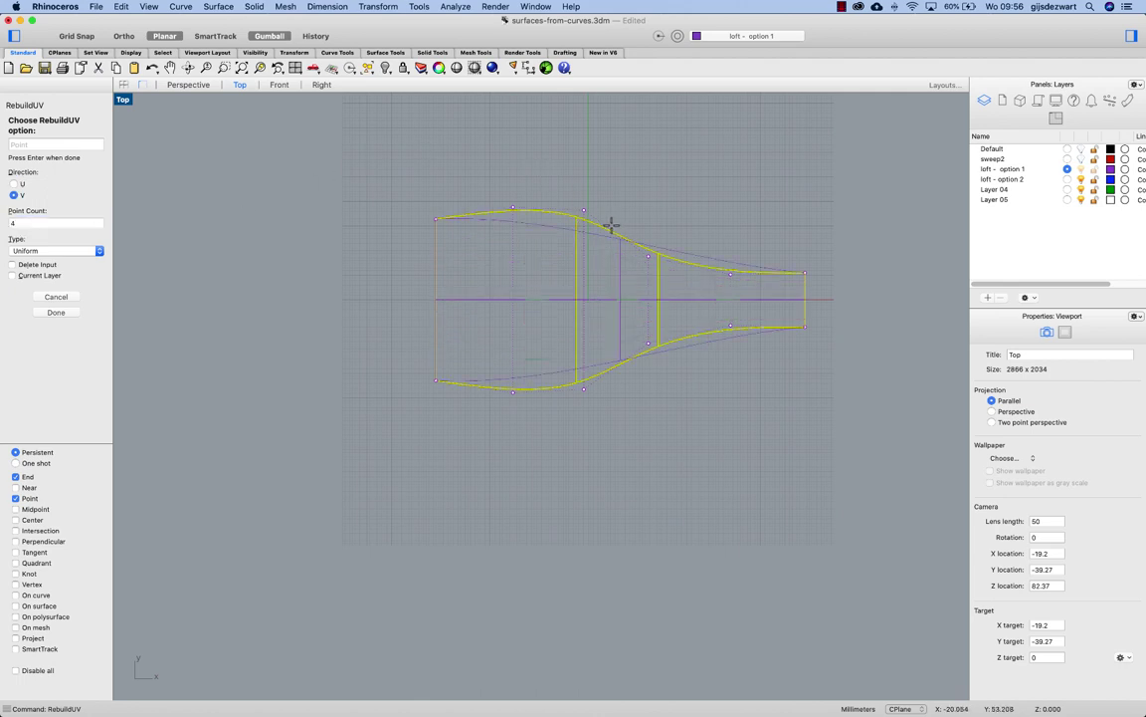
{"action": "left_click", "coordinate": [20, 185]}
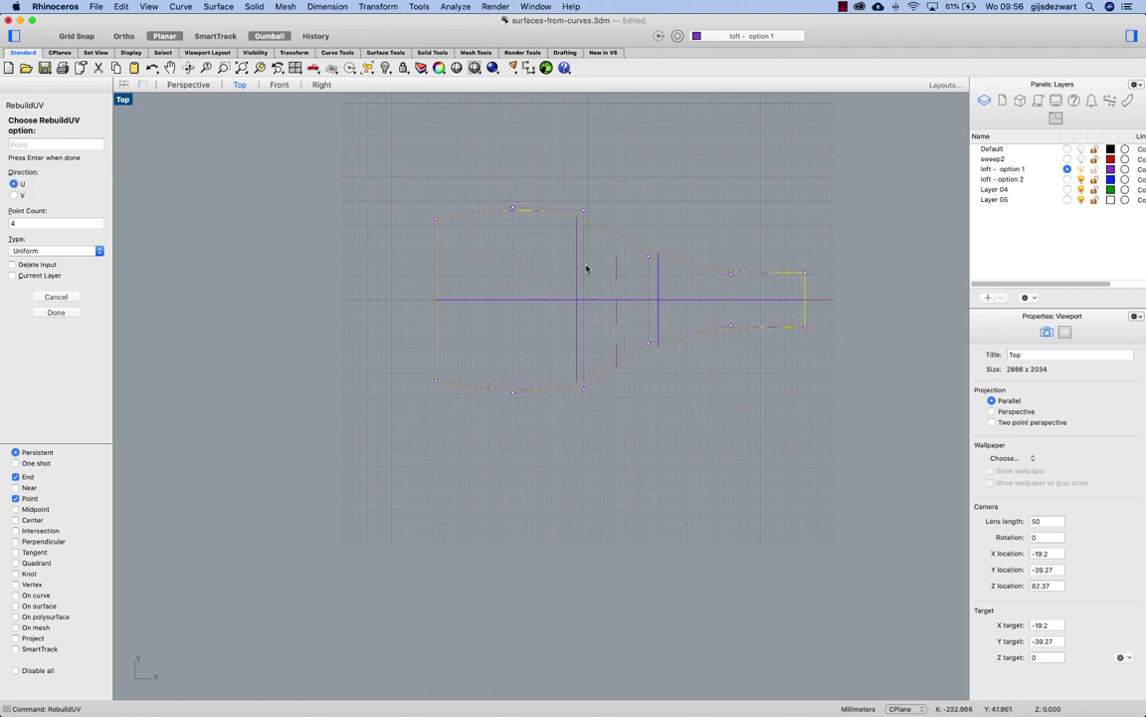
{"action": "scroll", "coordinate": [605, 261], "scroll_direction": "up", "scroll_amount": 3}
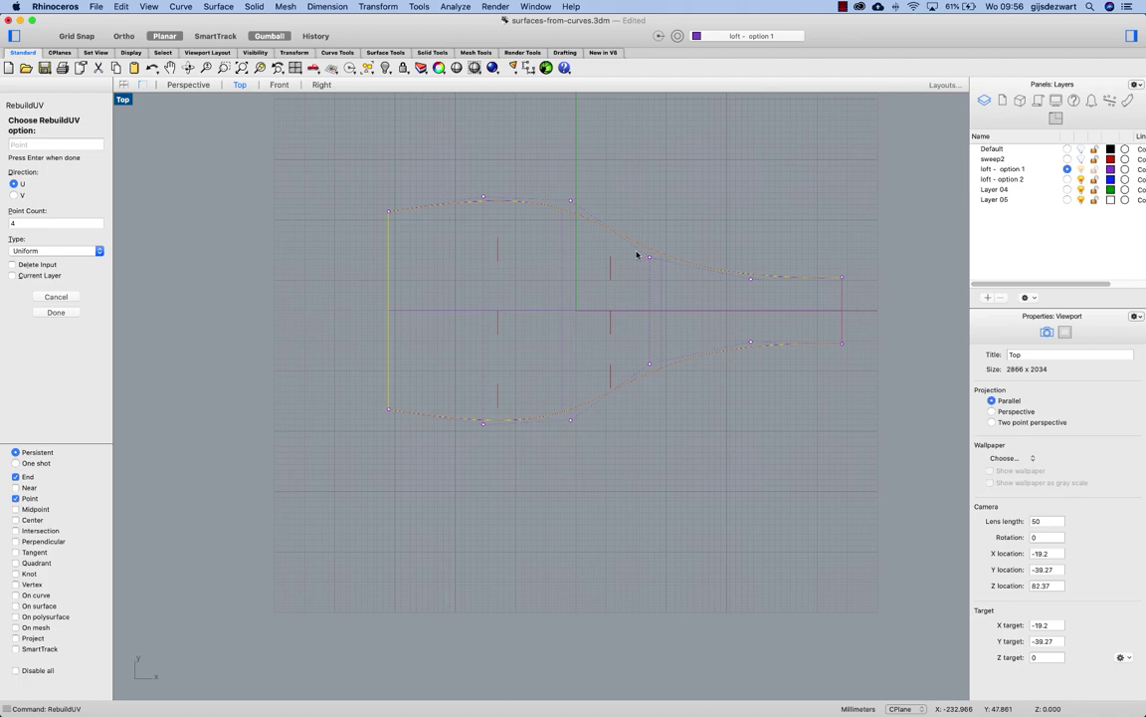
{"action": "left_click", "coordinate": [13, 265]}
{"action": "left_click", "coordinate": [55, 312]}
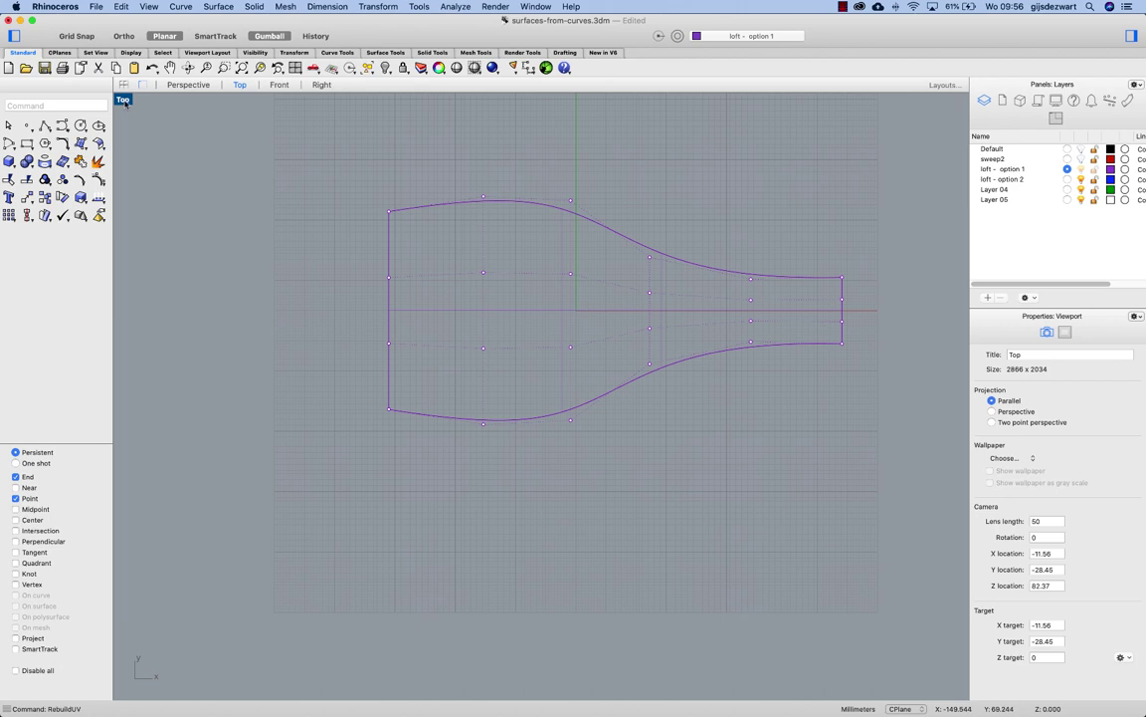
Step: Raise the six centre control points 23.3 mm and another row 18.528 mm with the gumball
{"action": "double_click", "coordinate": [123, 100]}
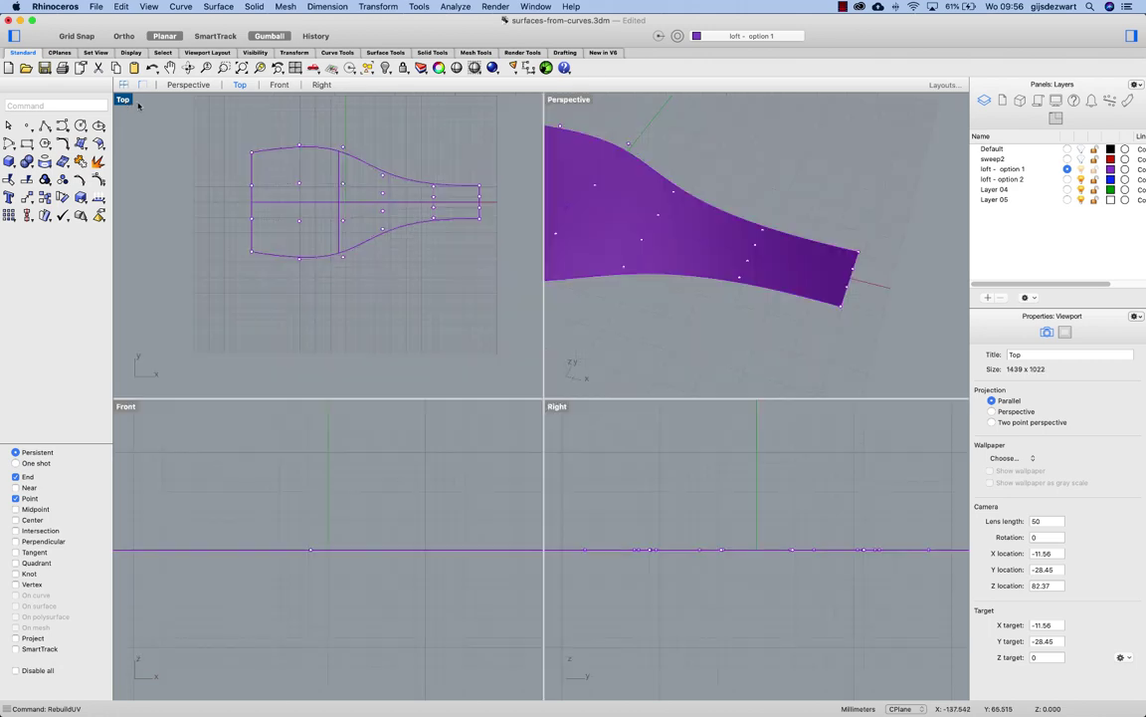
{"action": "right_click_drag", "start_coordinate": [781, 217], "coordinate": [733, 196]}
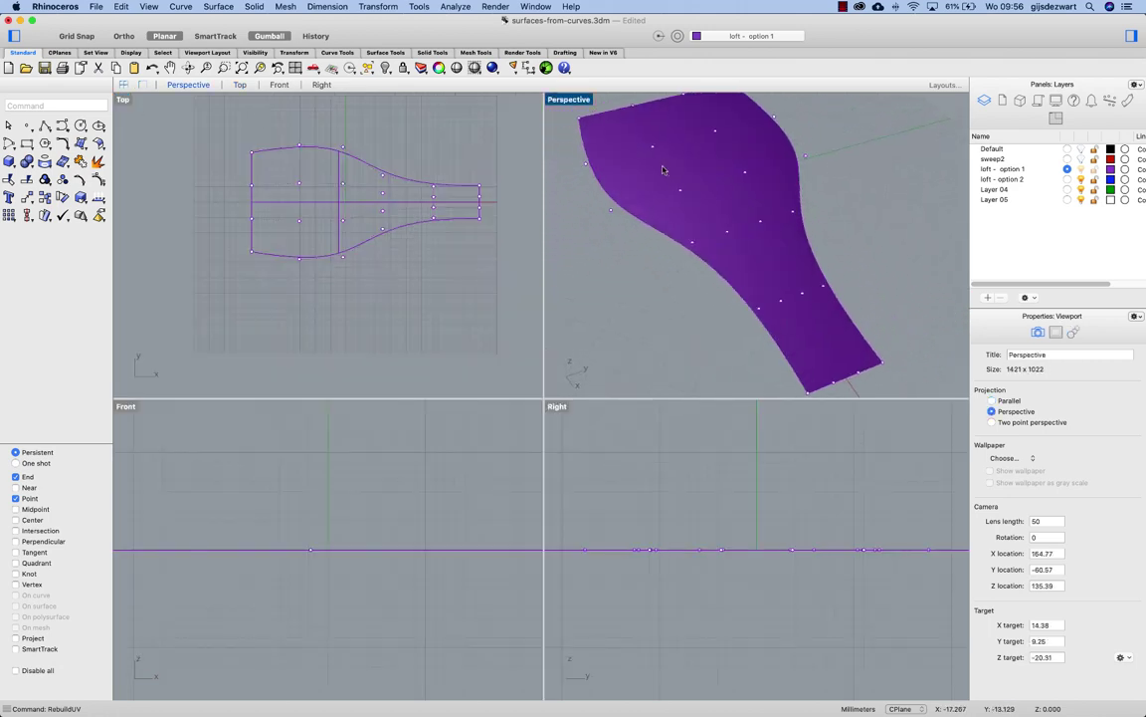
{"action": "left_click_drag", "start_coordinate": [600, 154], "coordinate": [663, 169]}
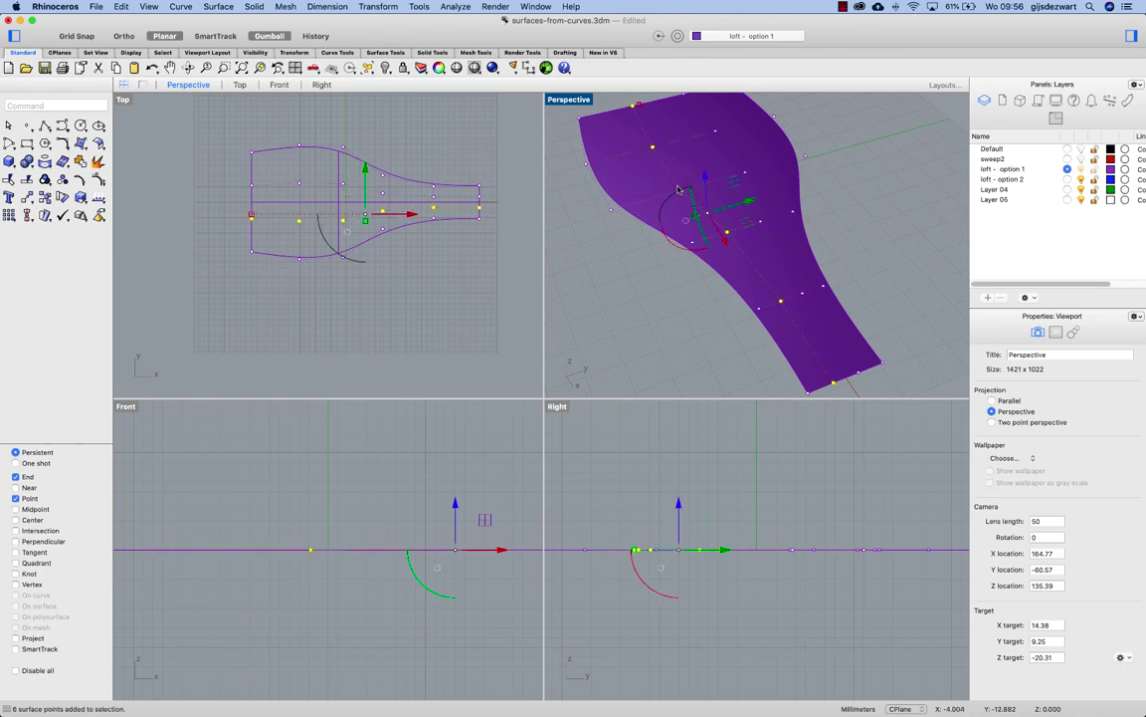
{"action": "right_click_drag", "start_coordinate": [639, 159], "coordinate": [720, 203]}
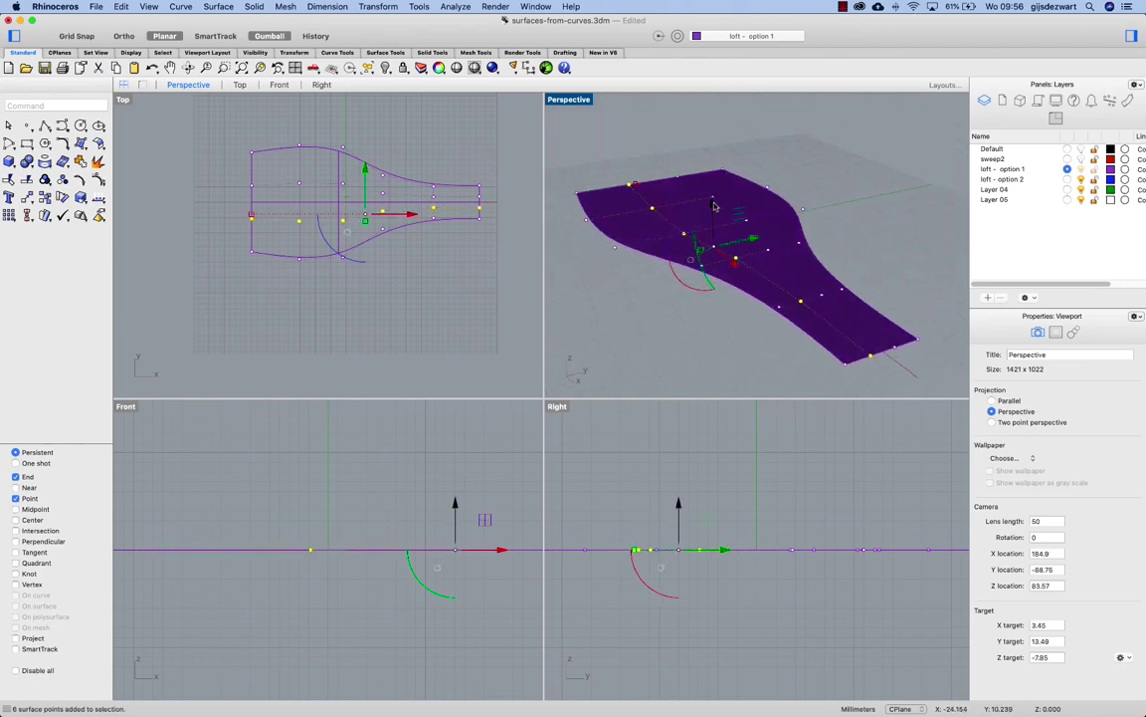
{"action": "left_click_drag", "start_coordinate": [720, 203], "coordinate": [709, 171]}
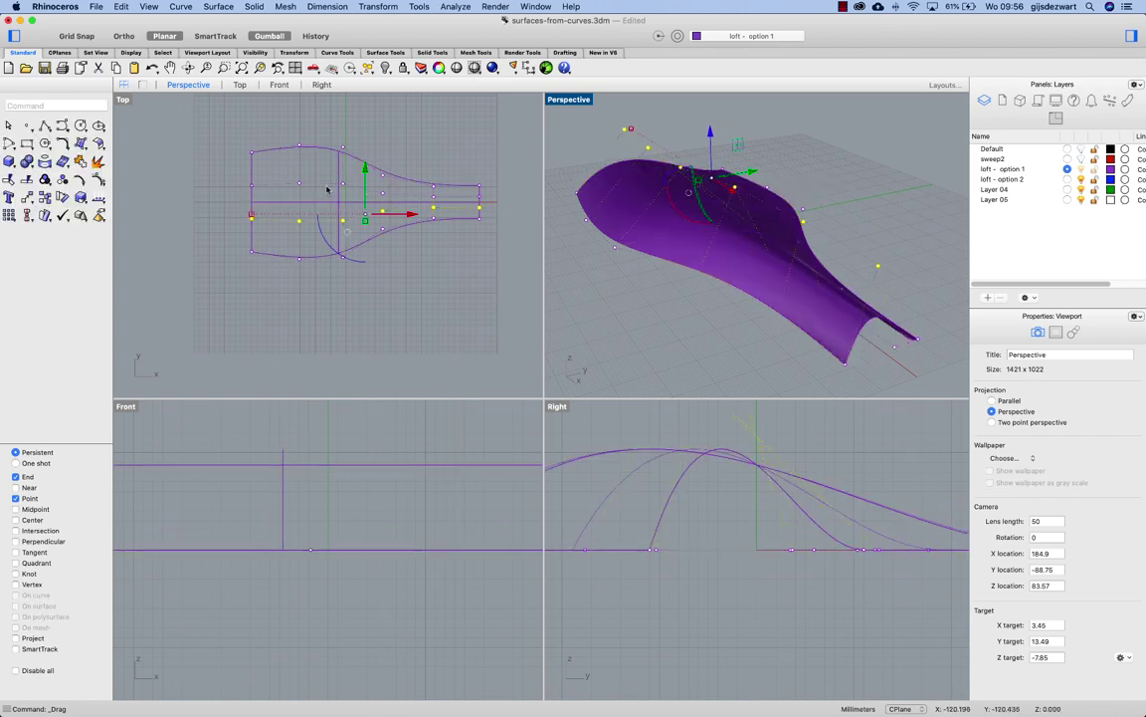
{"action": "left_click", "coordinate": [325, 188]}
{"action": "left_click_drag", "start_coordinate": [686, 177], "coordinate": [758, 165]}
{"action": "scroll", "coordinate": [713, 436], "scroll_direction": "down", "scroll_amount": 5}
{"action": "scroll", "coordinate": [747, 435], "scroll_direction": "up", "scroll_amount": 5}
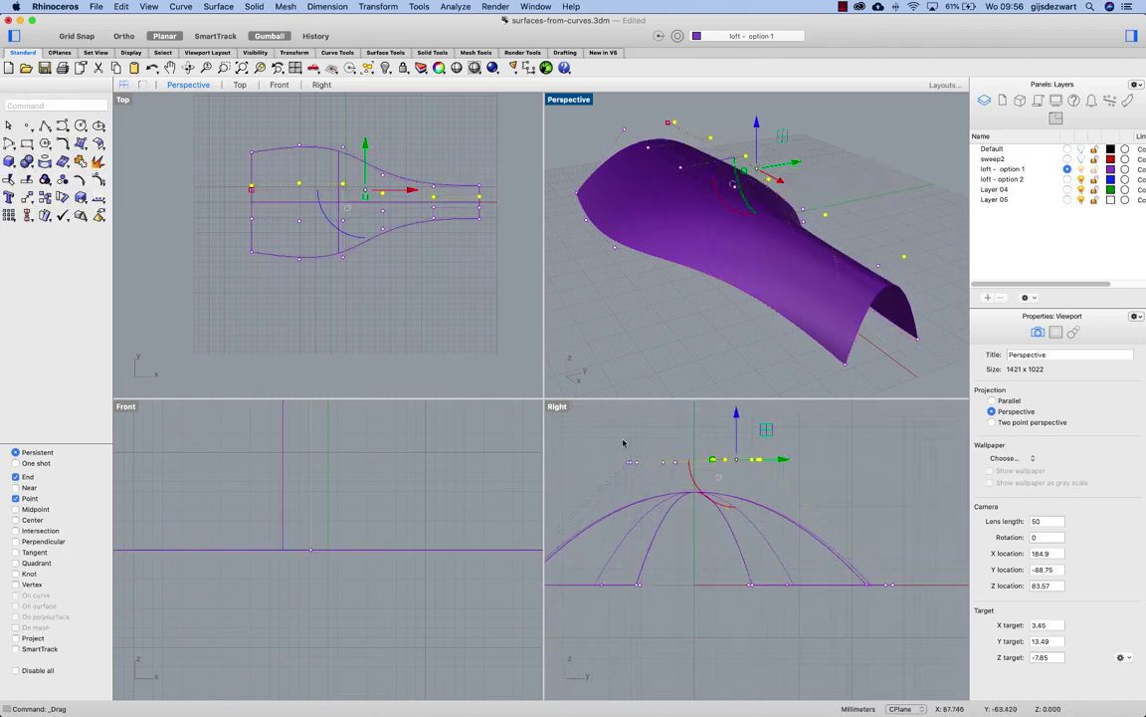
Step: Level the 12 top-row control points to one height with SetPt
{"action": "left_click_drag", "start_coordinate": [609, 431], "coordinate": [792, 474]}
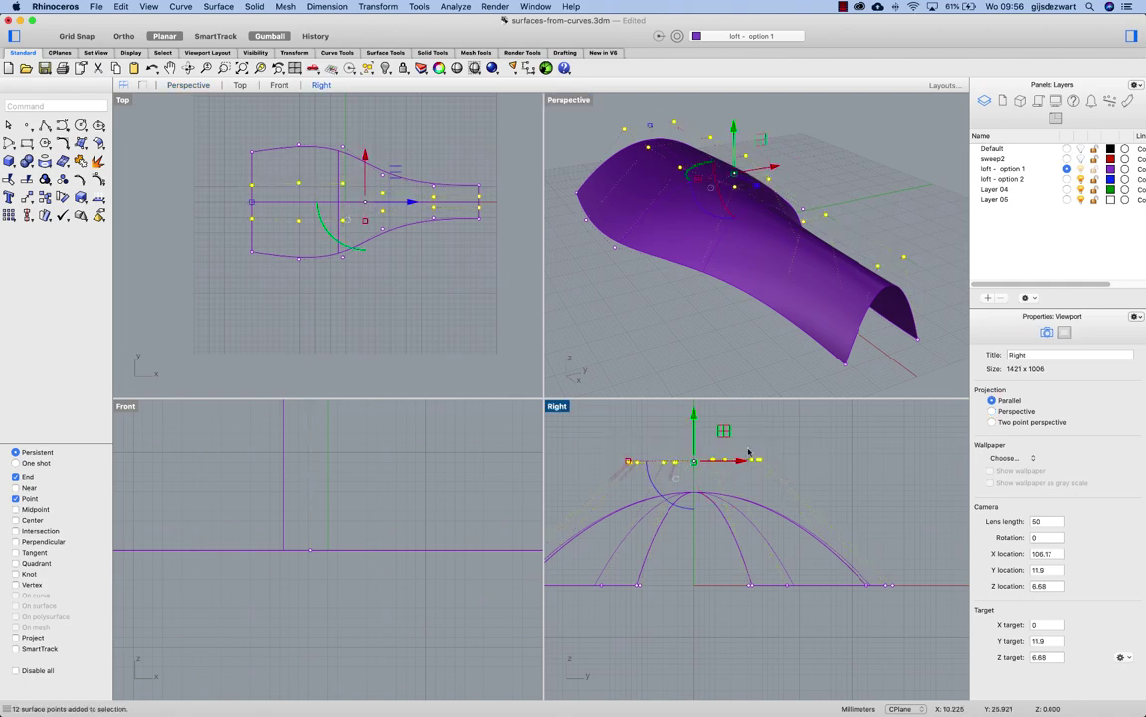
{"action": "type", "text": "setPt"}
{"action": "key", "text": "Return"}
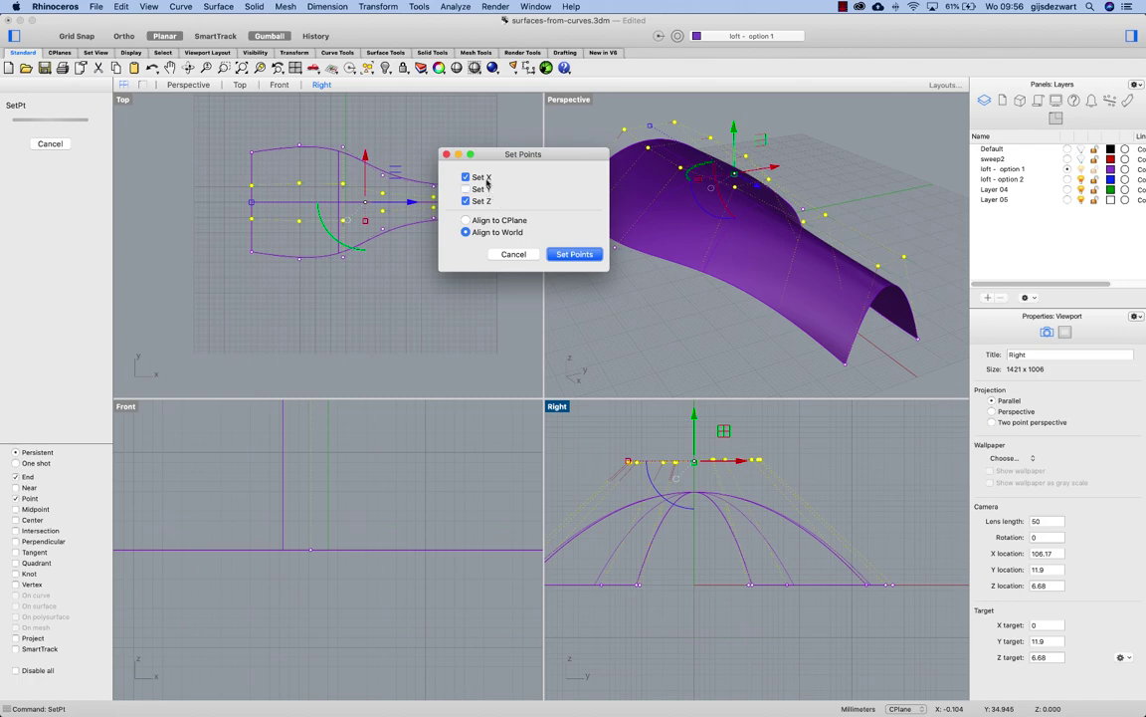
{"action": "left_click", "coordinate": [575, 254]}
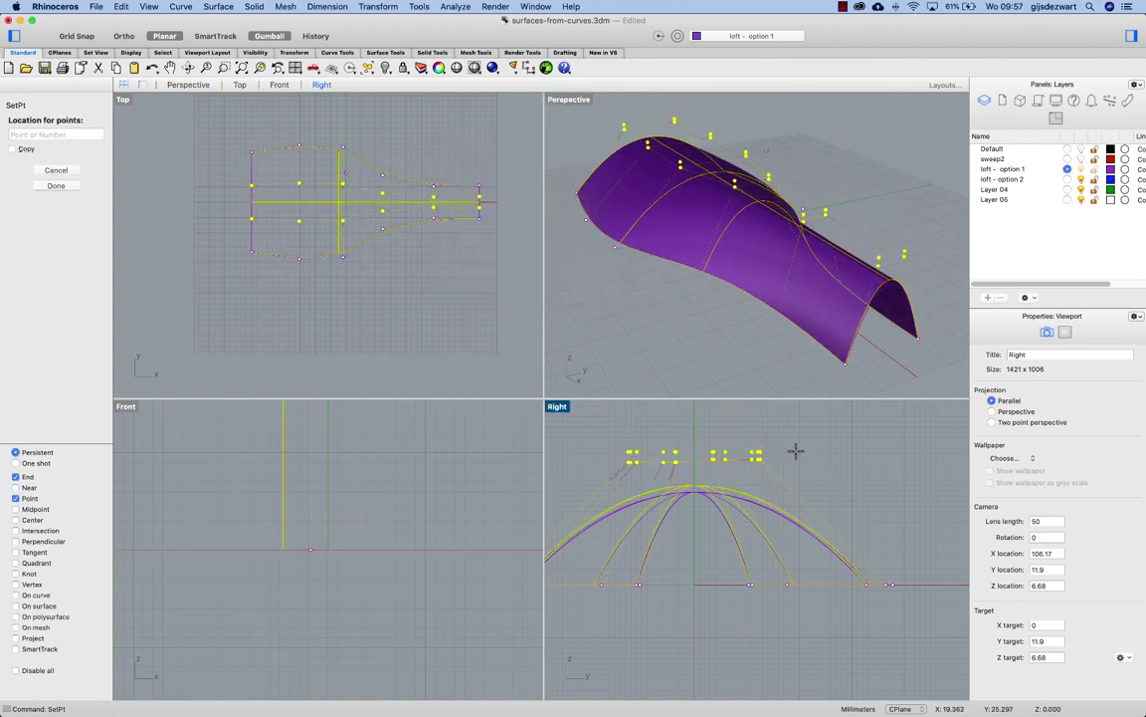
{"action": "left_click", "coordinate": [796, 445]}
{"action": "right_click_drag", "start_coordinate": [786, 249], "coordinate": [796, 217]}
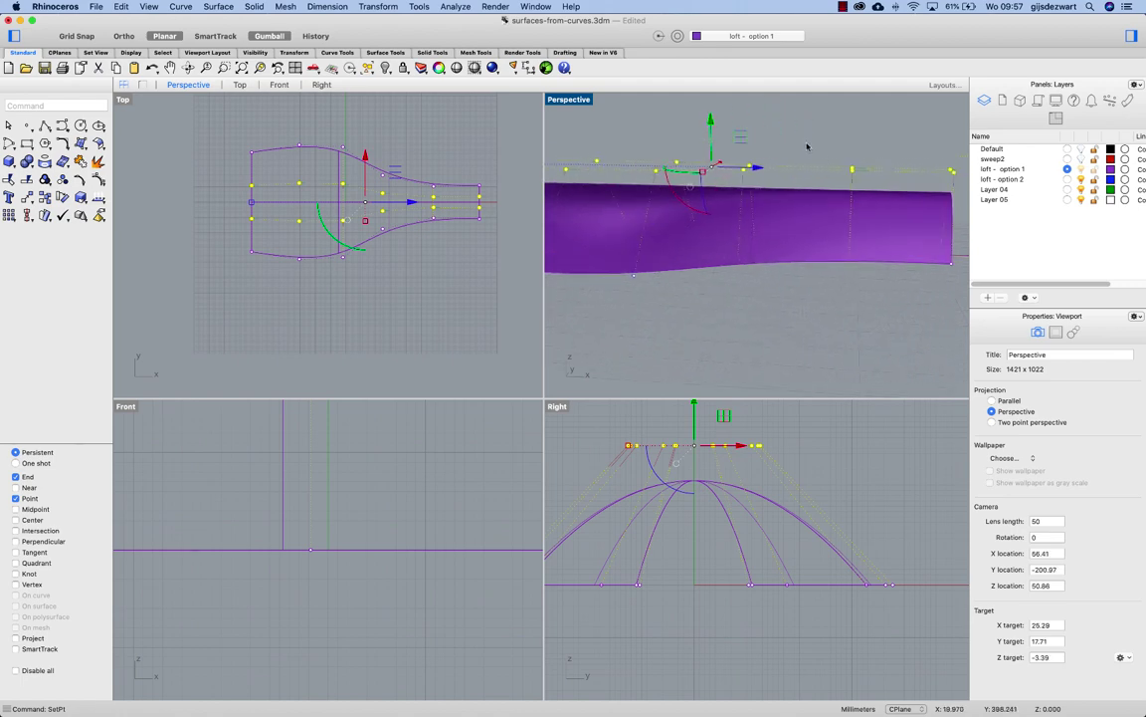
Step: Lower the four right-end points about 14.9 mm and two points near the narrow end
{"action": "left_click", "coordinate": [811, 130]}
{"action": "right_click_drag", "start_coordinate": [814, 134], "coordinate": [793, 133], "text": "shift"}
{"action": "left_click_drag", "start_coordinate": [791, 105], "coordinate": [923, 182]}
{"action": "left_click_drag", "start_coordinate": [883, 127], "coordinate": [905, 216]}
{"action": "left_click", "coordinate": [757, 189]}
{"action": "left_click_drag", "start_coordinate": [757, 189], "coordinate": [651, 108]}
{"action": "left_click_drag", "start_coordinate": [726, 136], "coordinate": [781, 199]}
Step: Pull four more surface points about 7.3 mm, then hide the control points
{"action": "right_click_drag", "start_coordinate": [854, 189], "coordinate": [738, 135]}
{"action": "left_click_drag", "start_coordinate": [896, 181], "coordinate": [844, 217]}
{"action": "right_click_drag", "start_coordinate": [844, 217], "coordinate": [756, 241]}
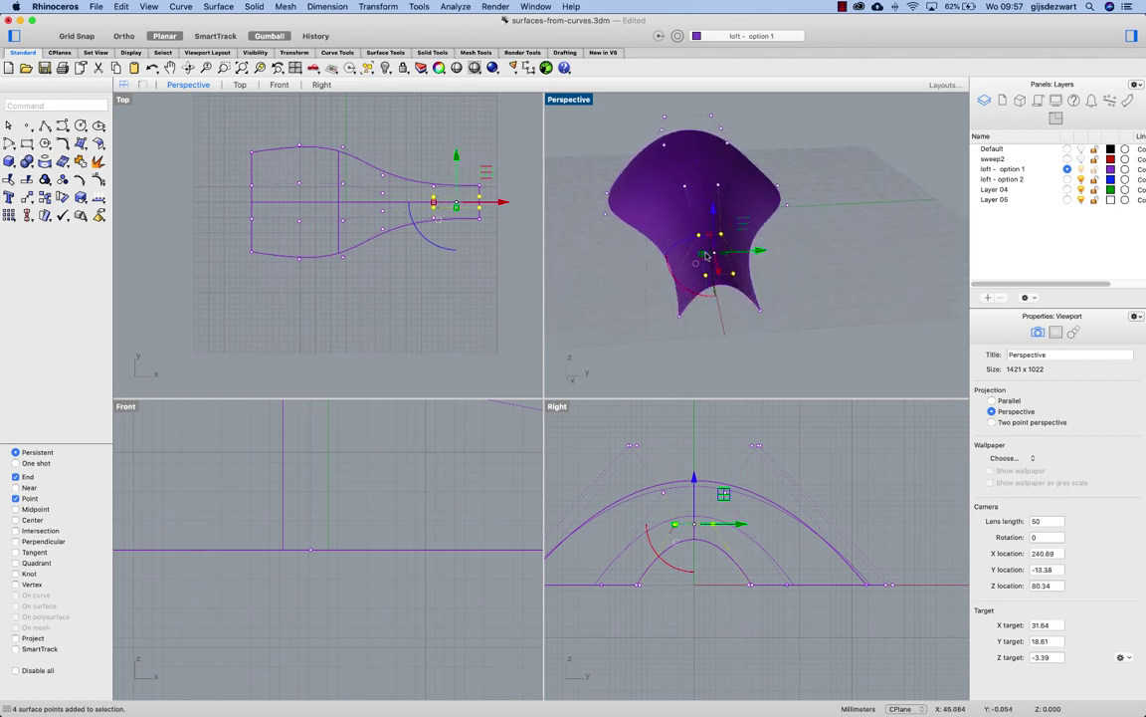
{"action": "mouse_move", "coordinate": [702, 259]}
{"action": "left_mouse_down"}
{"action": "mouse_move", "coordinate": [685, 260]}
{"action": "mouse_move", "coordinate": [722, 255]}
{"action": "left_mouse_up"}
{"action": "left_click", "coordinate": [791, 211]}
{"action": "mouse_move", "coordinate": [791, 211]}
{"action": "right_mouse_down"}
{"action": "mouse_move", "coordinate": [695, 208]}
{"action": "mouse_move", "coordinate": [832, 199]}
{"action": "mouse_move", "coordinate": [808, 205]}
{"action": "right_mouse_up"}
{"action": "scroll", "coordinate": [806, 204], "scroll_direction": "up", "scroll_amount": 3}
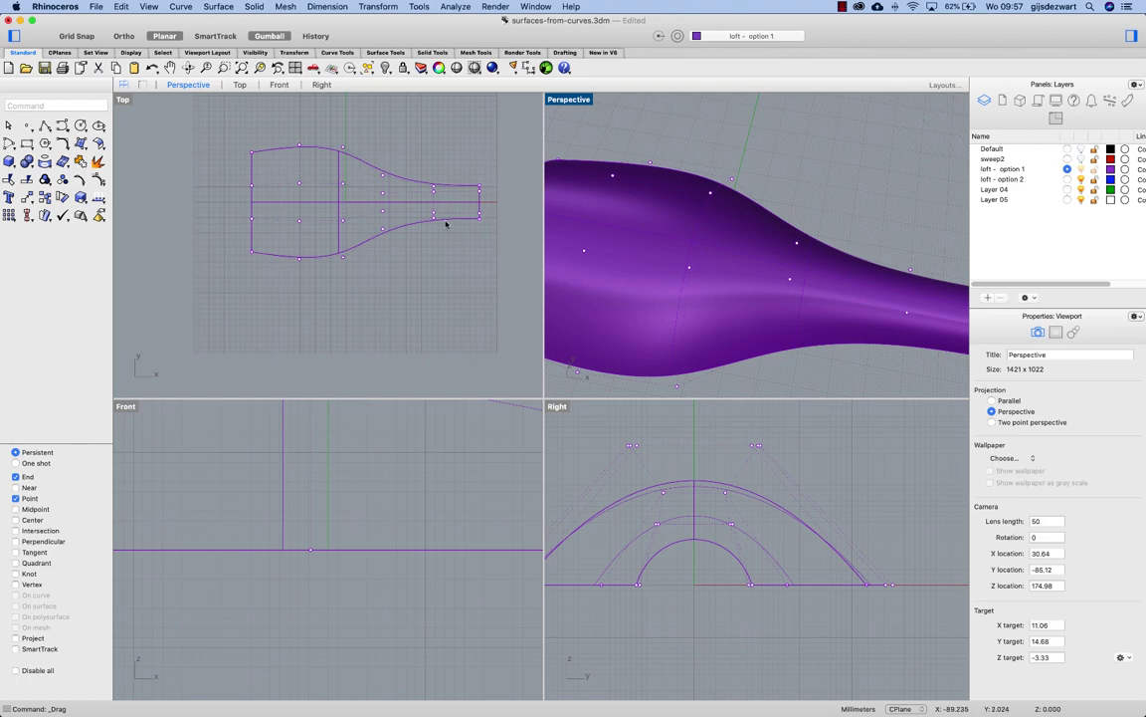
{"action": "scroll", "coordinate": [446, 224], "scroll_direction": "down", "scroll_amount": 6}
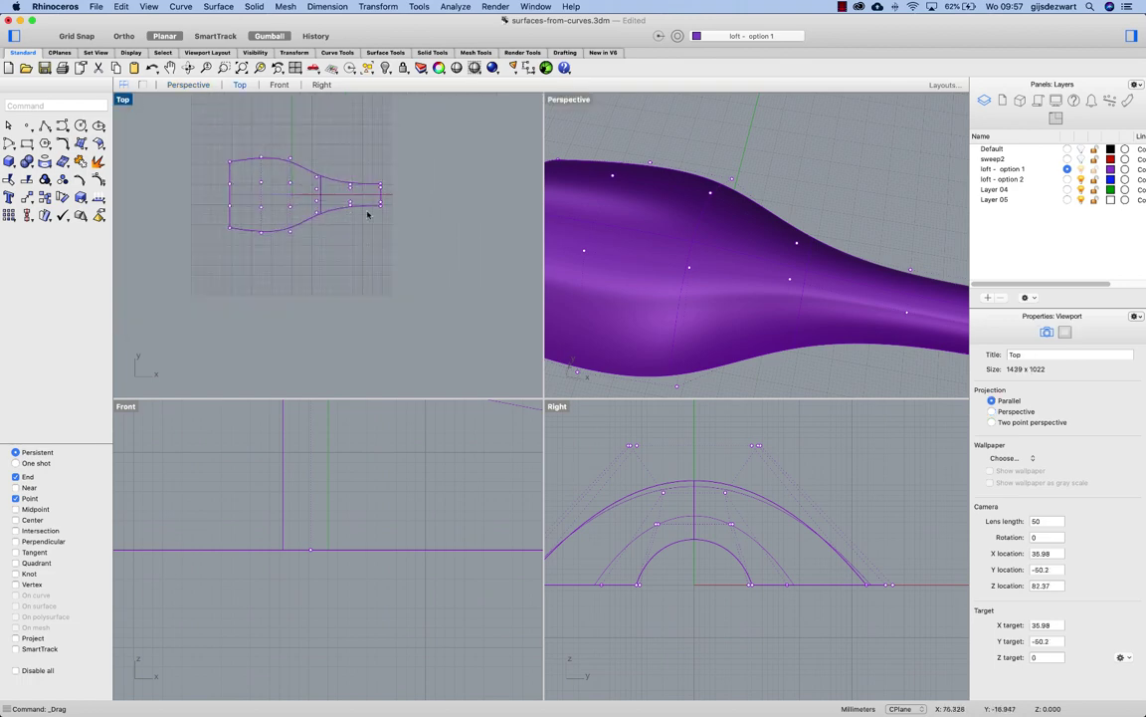
{"action": "key", "text": "Escape"}
{"action": "right_click_drag", "start_coordinate": [788, 258], "coordinate": [828, 260]}
Step: Select the purple loft surface and turn on its control points
{"action": "scroll", "coordinate": [828, 260], "scroll_direction": "down", "scroll_amount": 3}
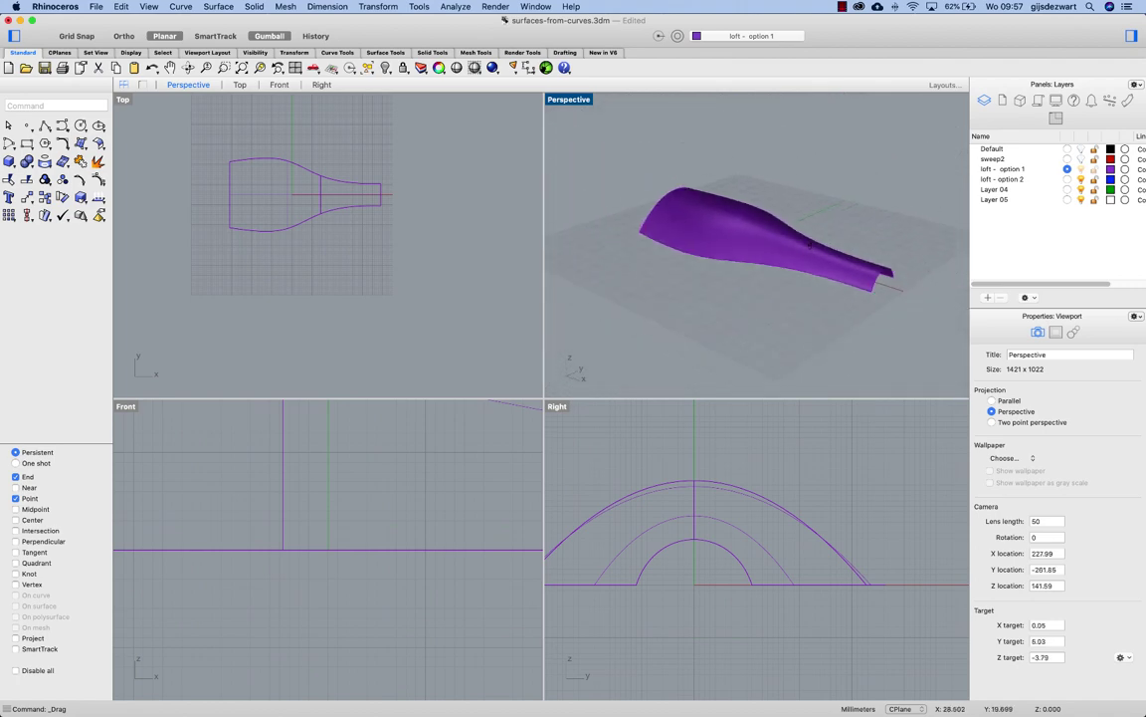
{"action": "scroll", "coordinate": [832, 276], "scroll_direction": "up", "scroll_amount": 3}
{"action": "left_click", "coordinate": [832, 276]}
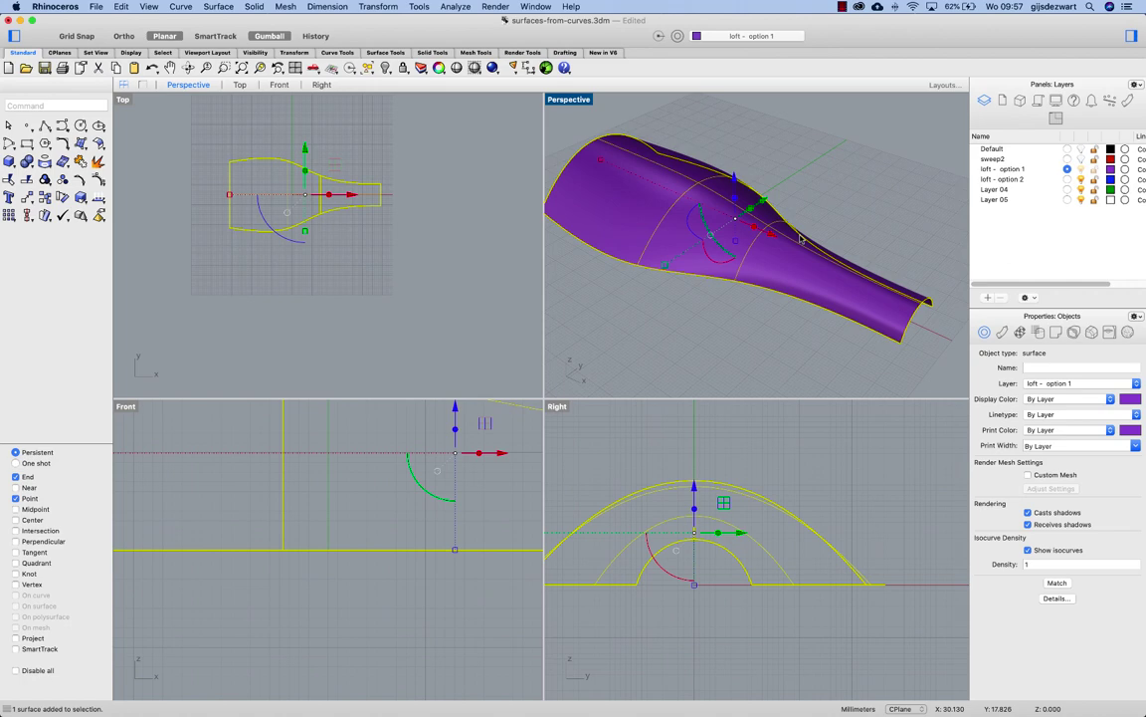
{"action": "left_click", "coordinate": [868, 233]}
{"action": "left_click", "coordinate": [838, 275]}
{"action": "key", "text": "F10"}
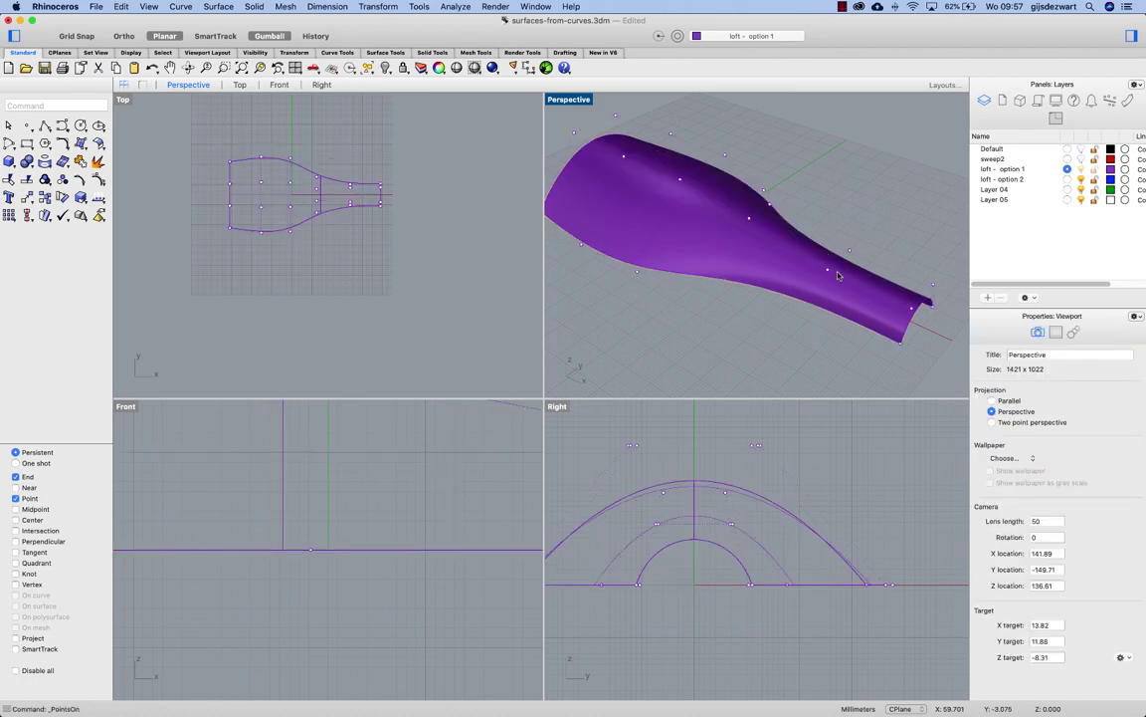
{"action": "left_click_drag", "start_coordinate": [818, 261], "coordinate": [921, 317]}
Step: Run InsertKnot on the loft and add knots automatically twice
{"action": "type", "text": "Insertk"}
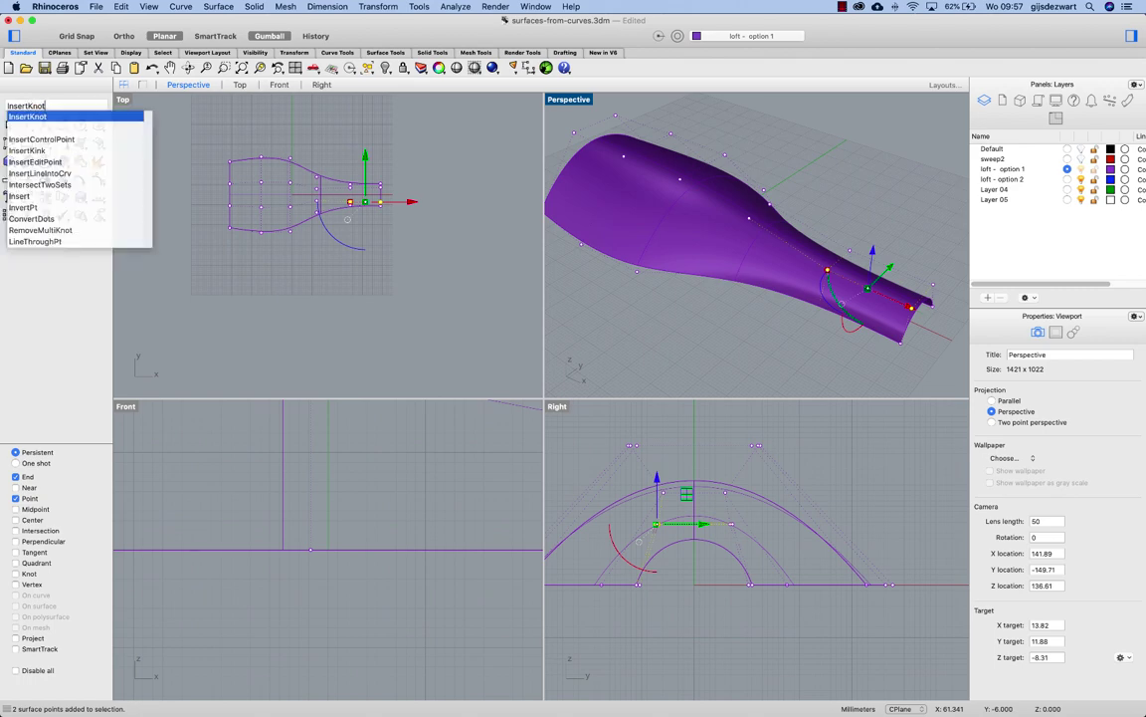
{"action": "key", "text": "Return"}
{"action": "left_click", "coordinate": [838, 276]}
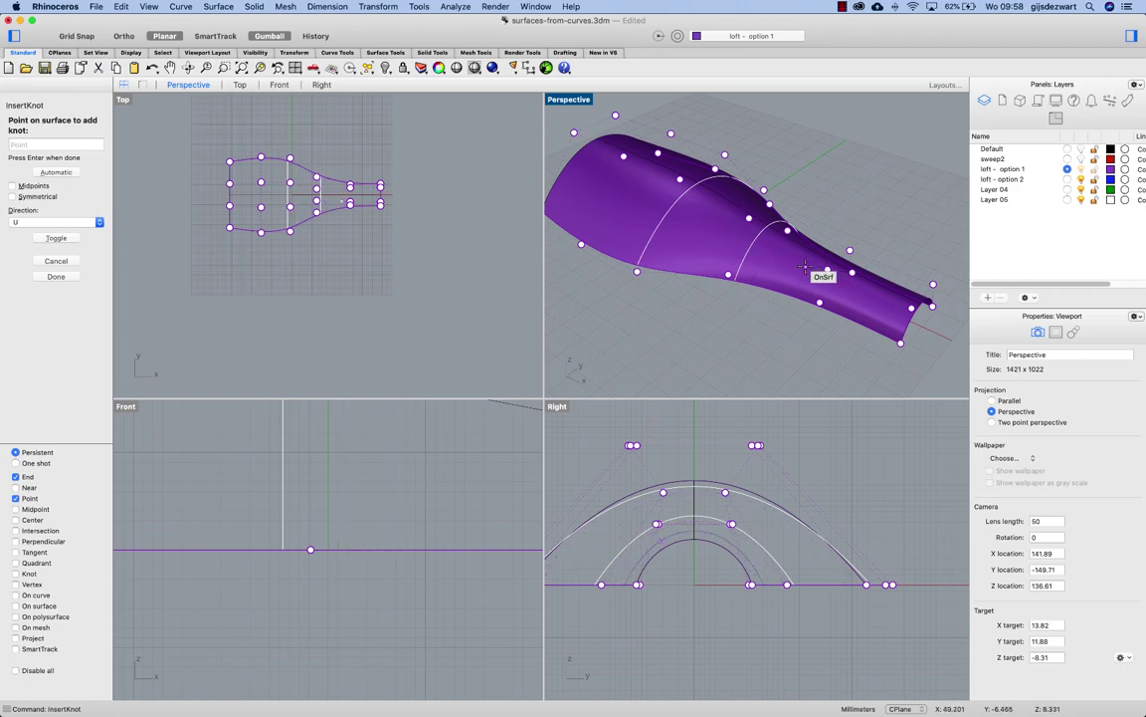
{"action": "left_click", "coordinate": [59, 172]}
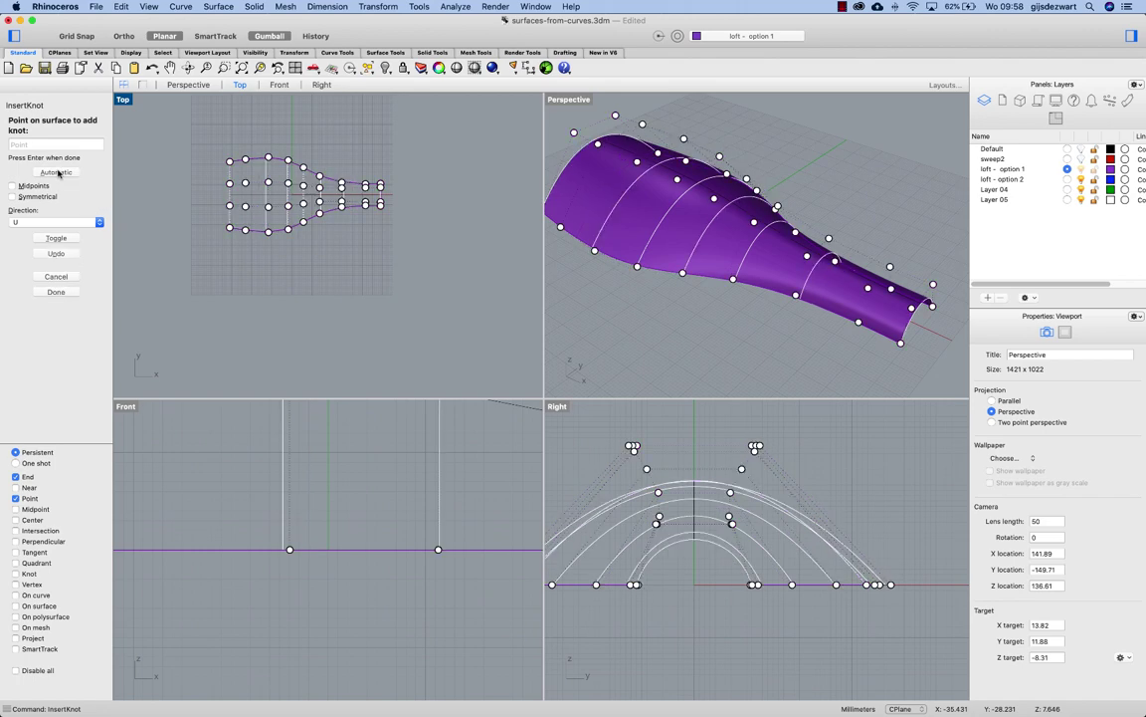
{"action": "left_click", "coordinate": [60, 172]}
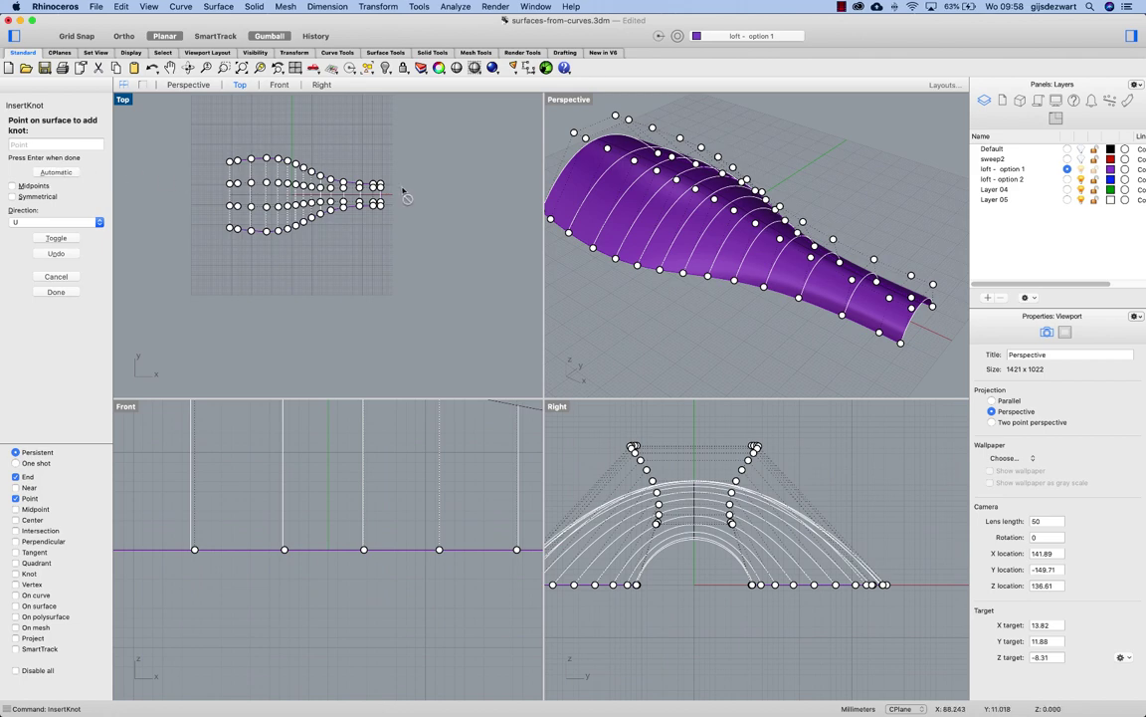
Step: Undo both knot insertions and insert knots automatically only once
{"action": "key", "text": "super+z"}
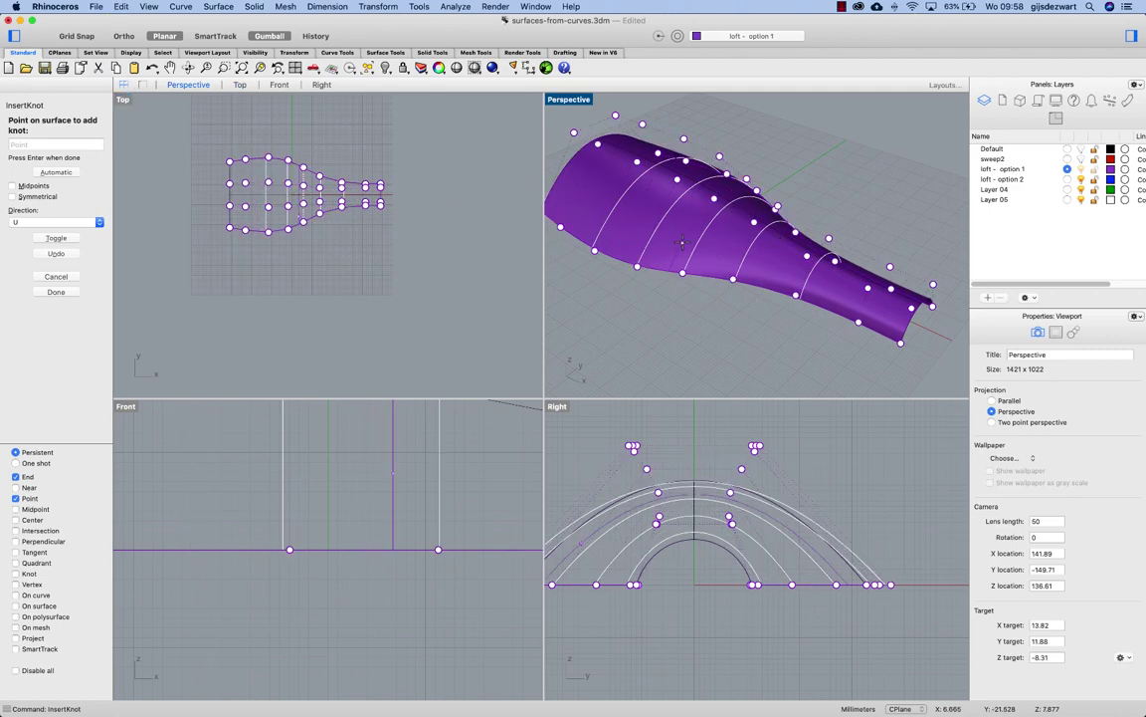
{"action": "key", "text": "super+z"}
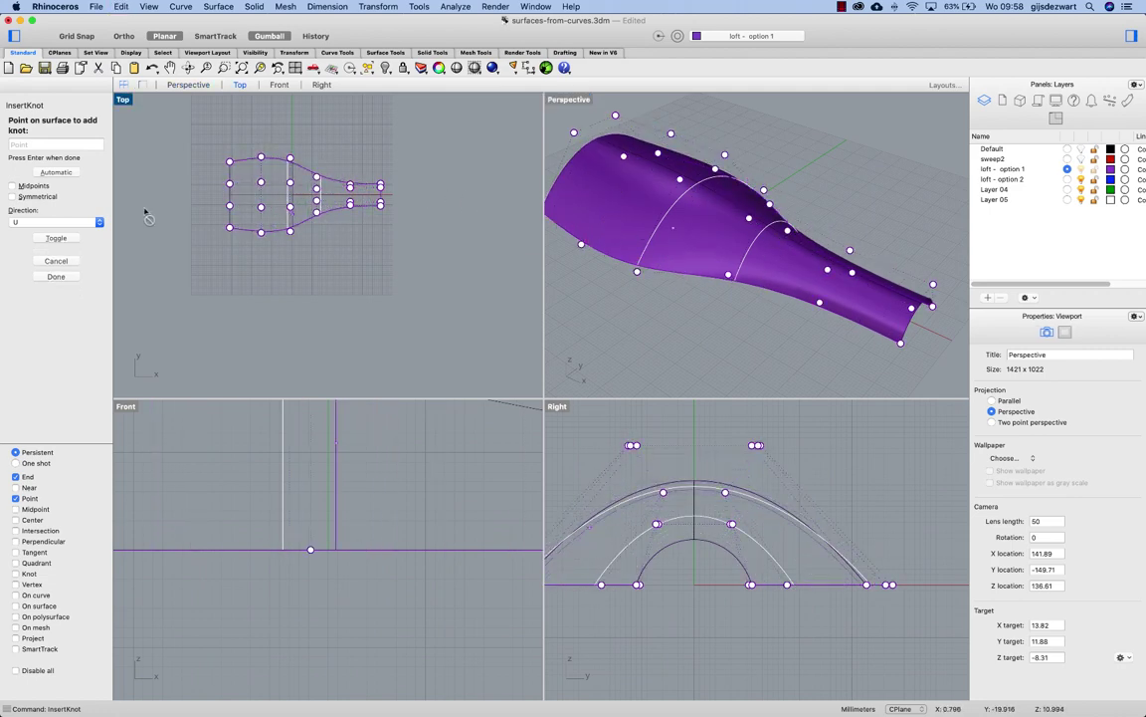
{"action": "left_click", "coordinate": [57, 173]}
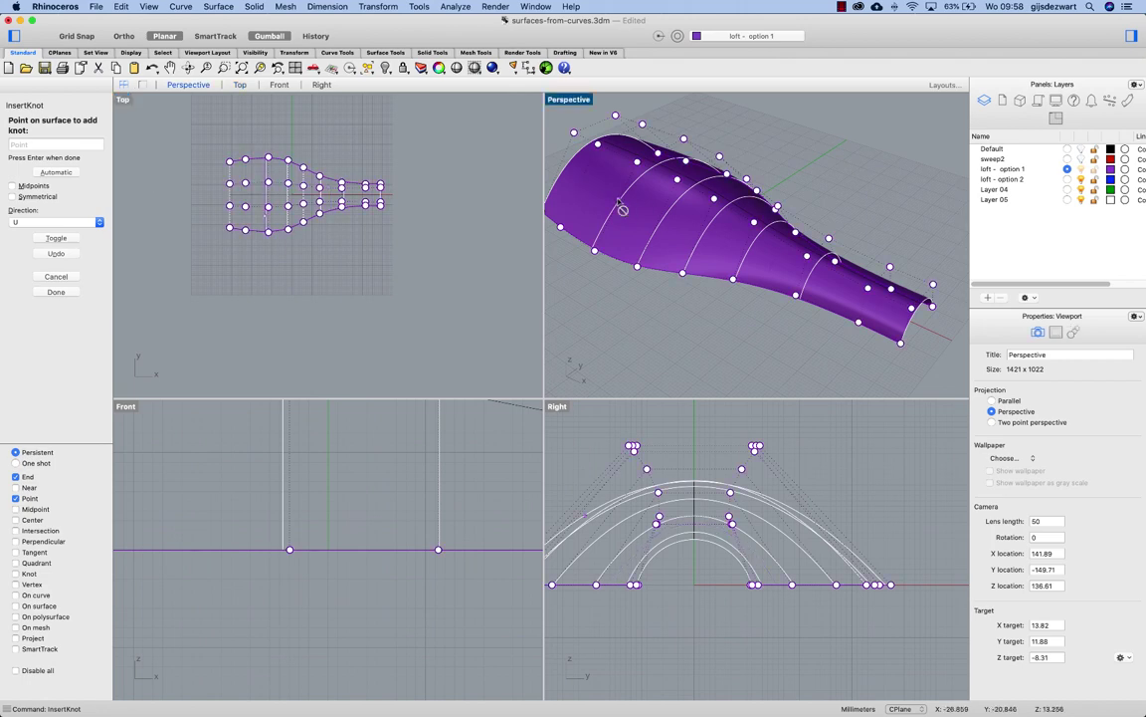
{"action": "key", "text": "Return"}
Step: Merge the four tip control points into one location with SetPt to close the tip
{"action": "right_click_drag", "start_coordinate": [813, 230], "coordinate": [882, 236]}
{"action": "left_click_drag", "start_coordinate": [882, 236], "coordinate": [921, 303]}
{"action": "right_click_drag", "start_coordinate": [921, 303], "coordinate": [887, 322]}
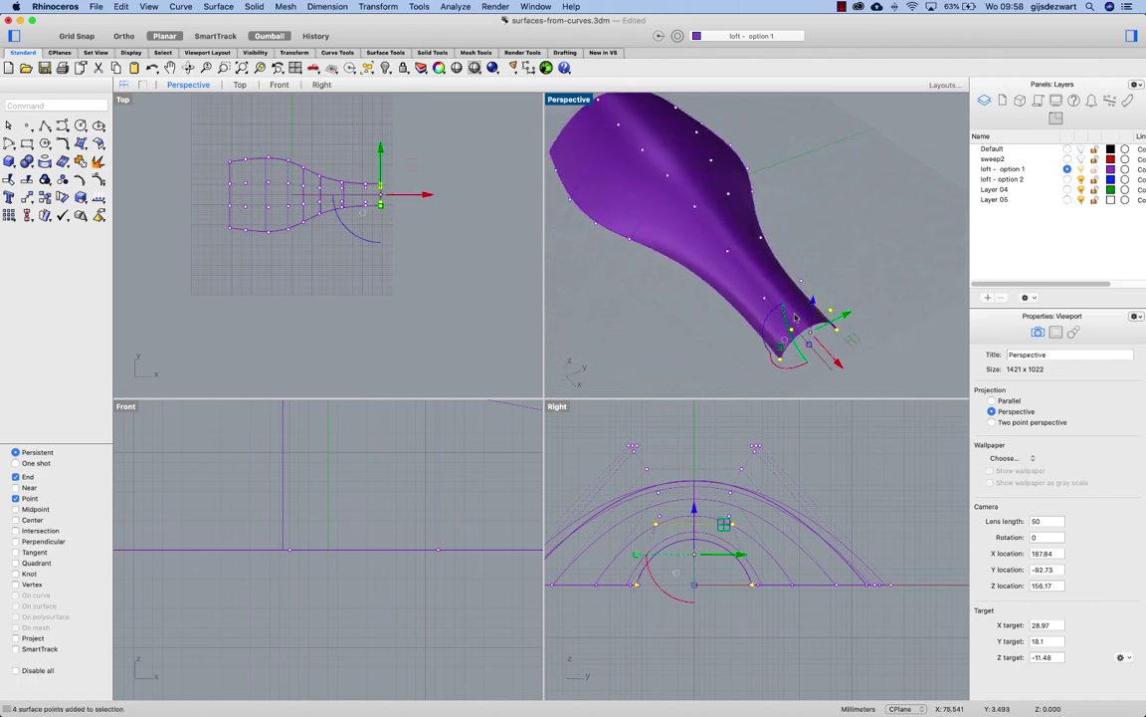
{"action": "type", "text": "setpt"}
{"action": "key", "text": "Return"}
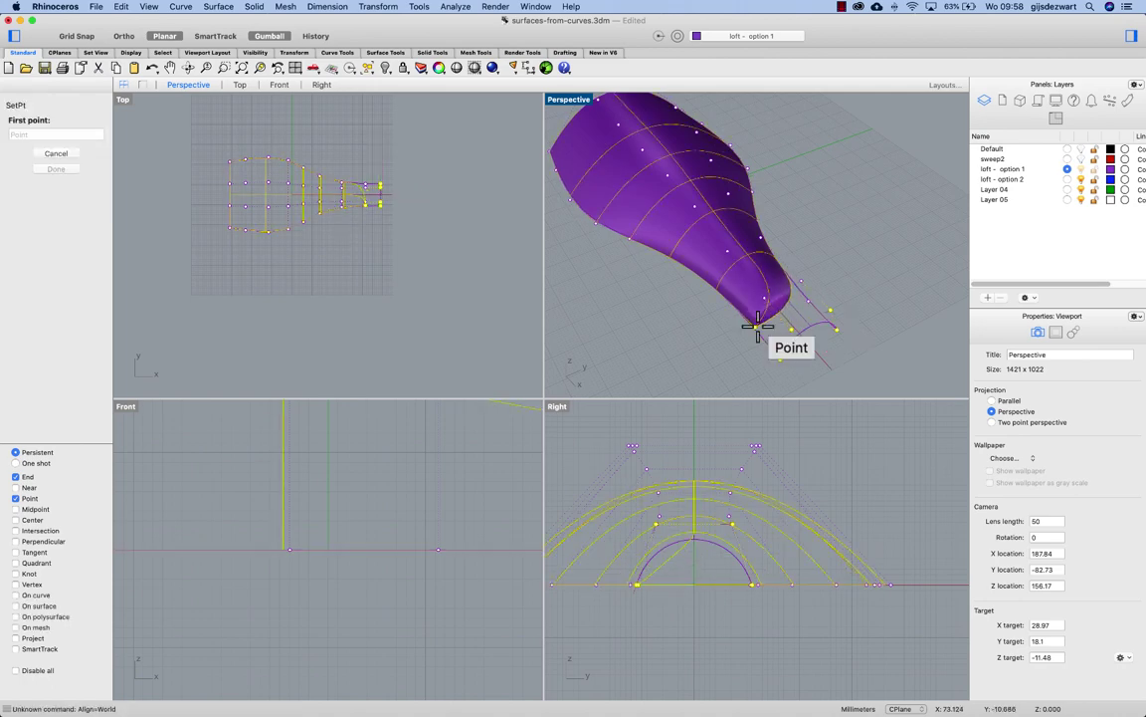
{"action": "left_click", "coordinate": [755, 323]}
{"action": "left_click", "coordinate": [808, 299]}
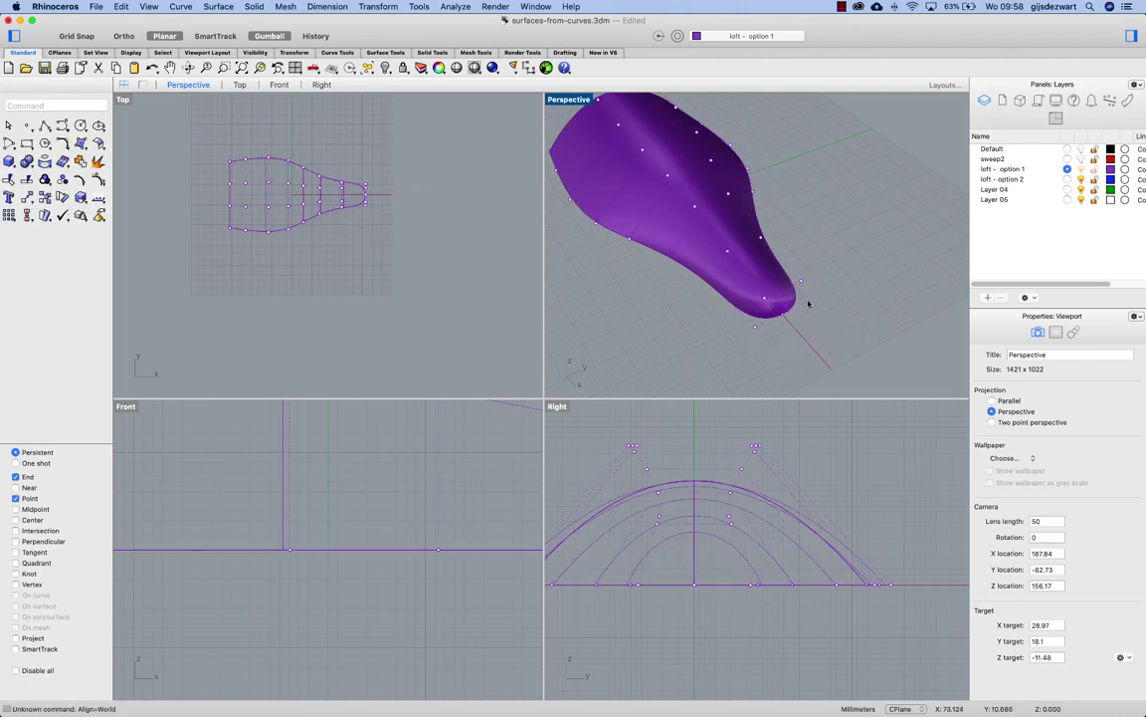
Step: SetPt a row of four points at the wide end lower to pull its edge down
{"action": "right_click_drag", "start_coordinate": [808, 305], "coordinate": [617, 211]}
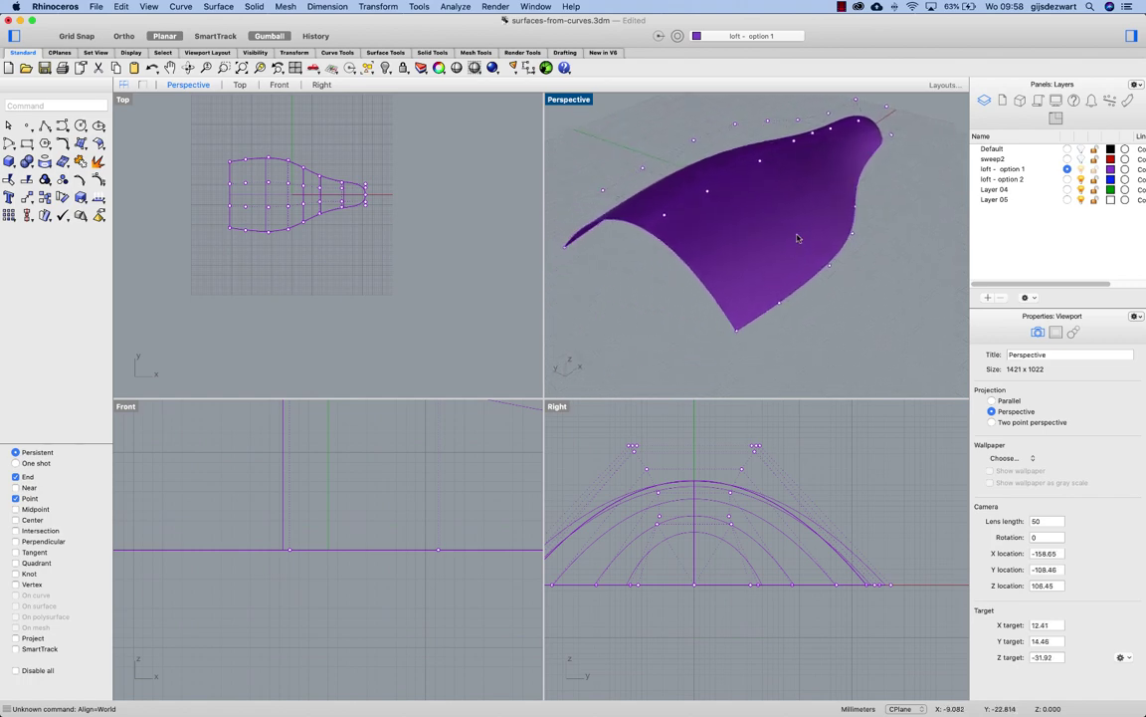
{"action": "left_click", "coordinate": [682, 240]}
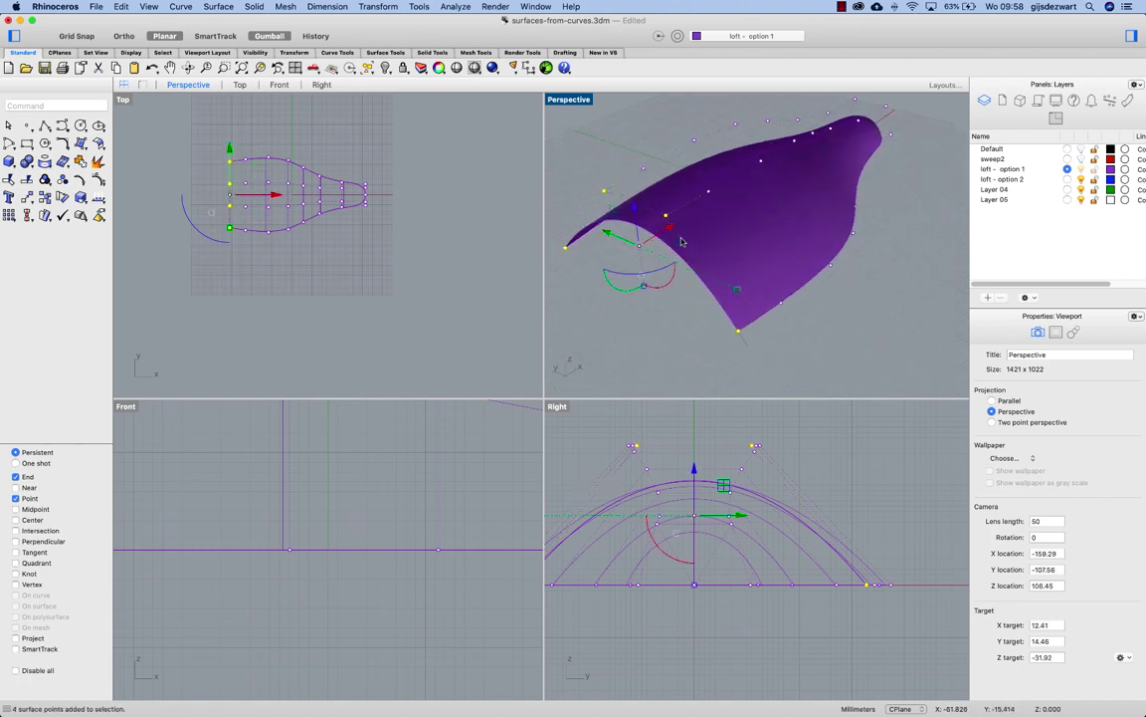
{"action": "key", "text": "Return"}
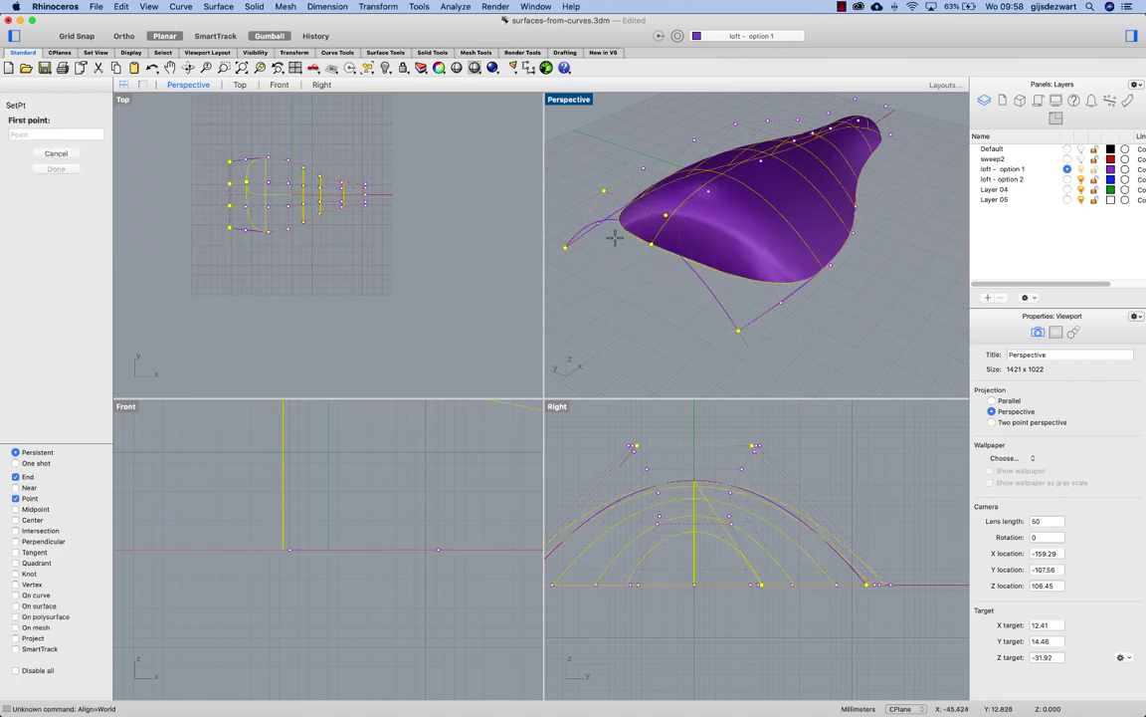
{"action": "left_click", "coordinate": [609, 232]}
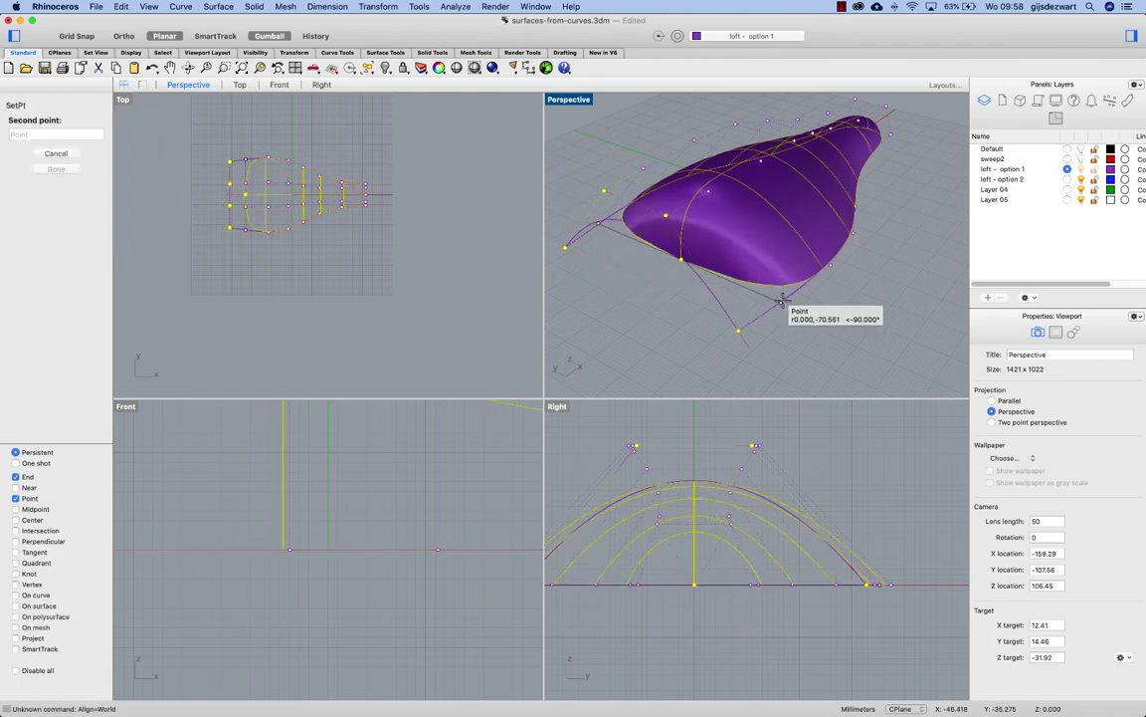
{"action": "left_click", "coordinate": [782, 302]}
{"action": "right_click_drag", "start_coordinate": [785, 305], "coordinate": [726, 262]}
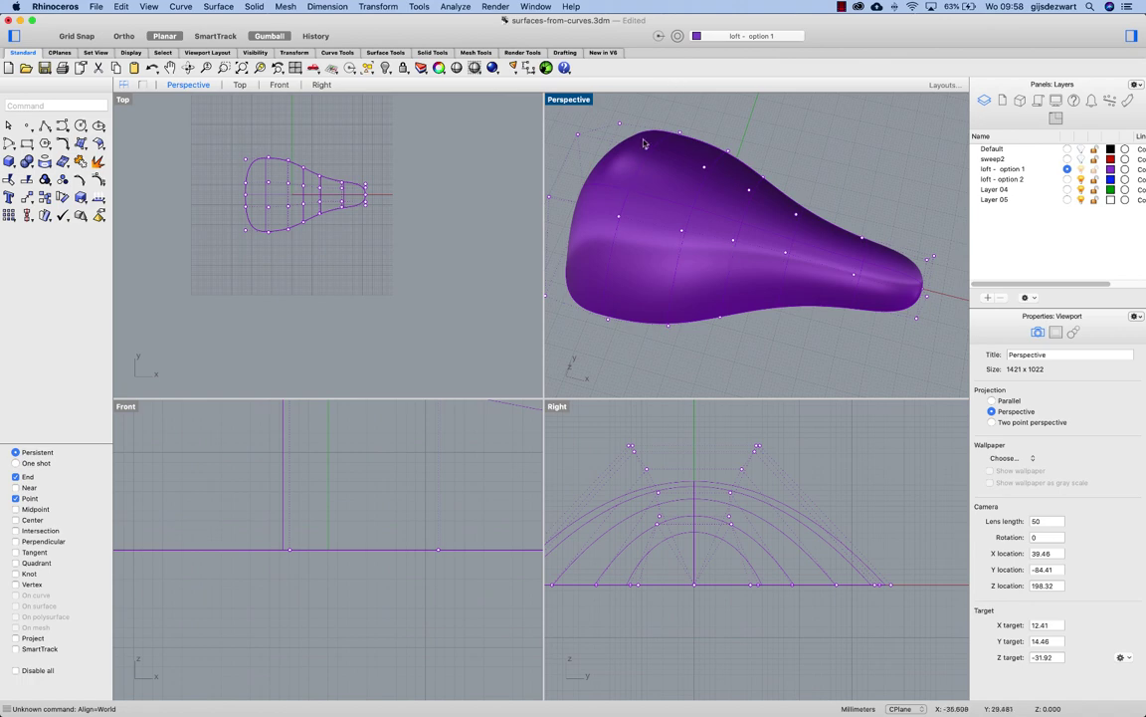
Step: Rebuild the purple loft with RebuildUV using 6 points in the U direction
{"action": "right_click", "coordinate": [670, 118]}
{"action": "mouse_move", "coordinate": [718, 123]}
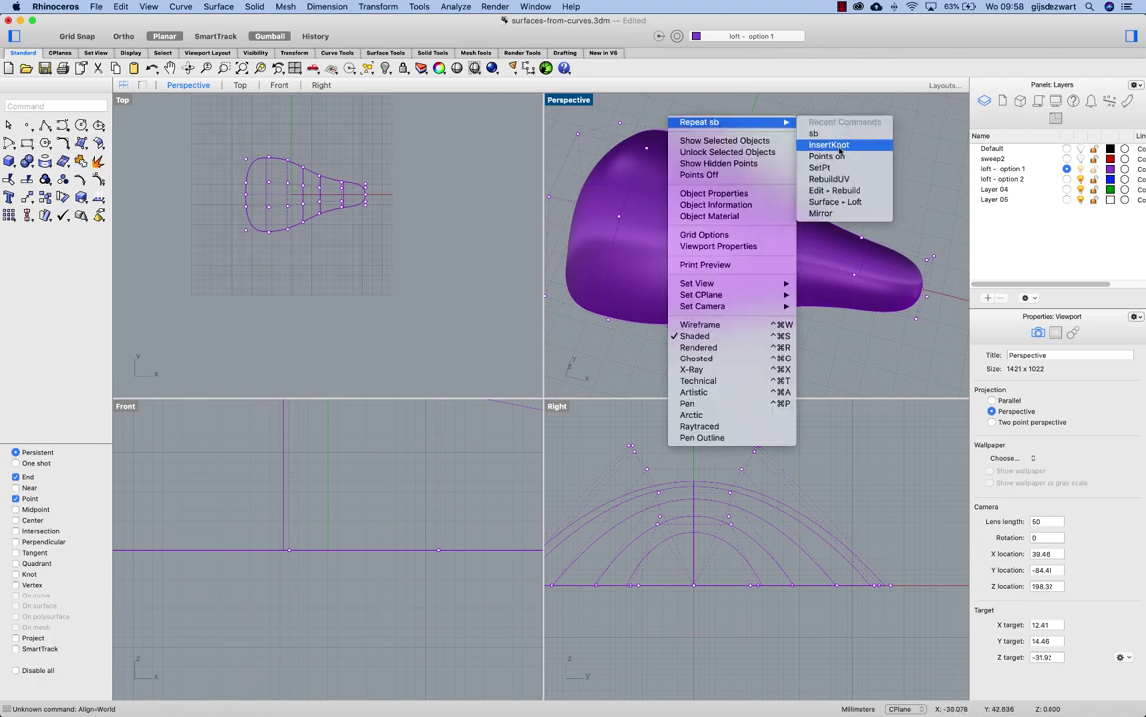
{"action": "left_click", "coordinate": [828, 179]}
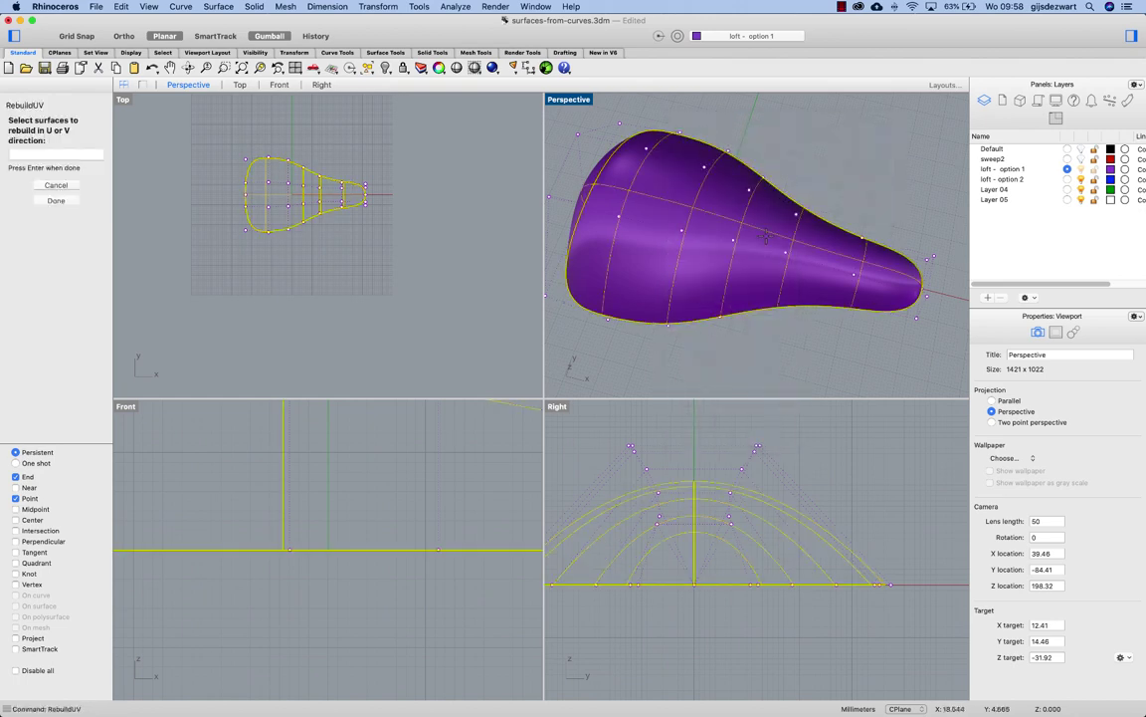
{"action": "key", "text": "Return"}
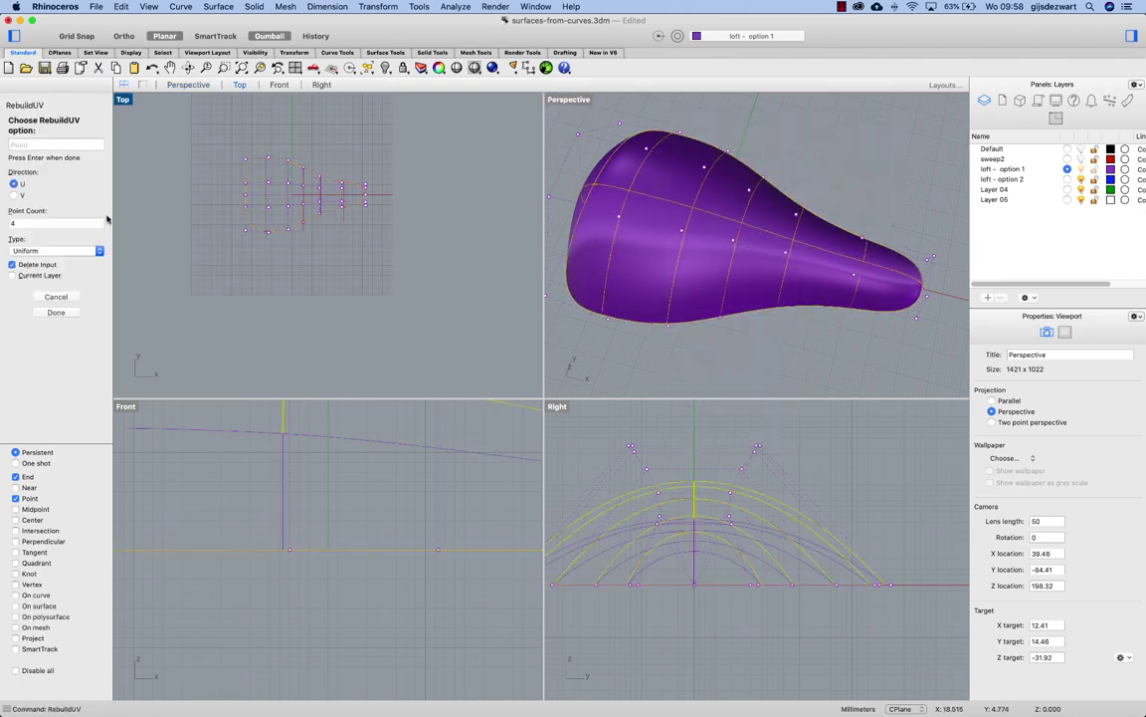
{"action": "left_click", "coordinate": [56, 224]}
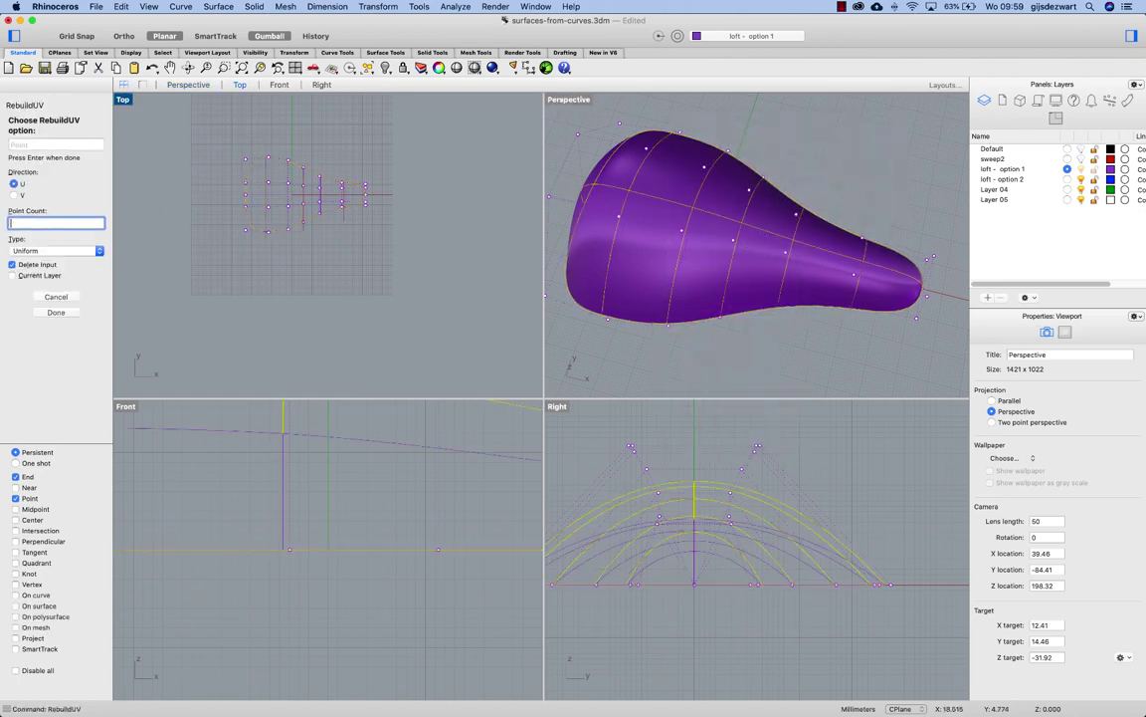
{"action": "key", "text": "Return"}
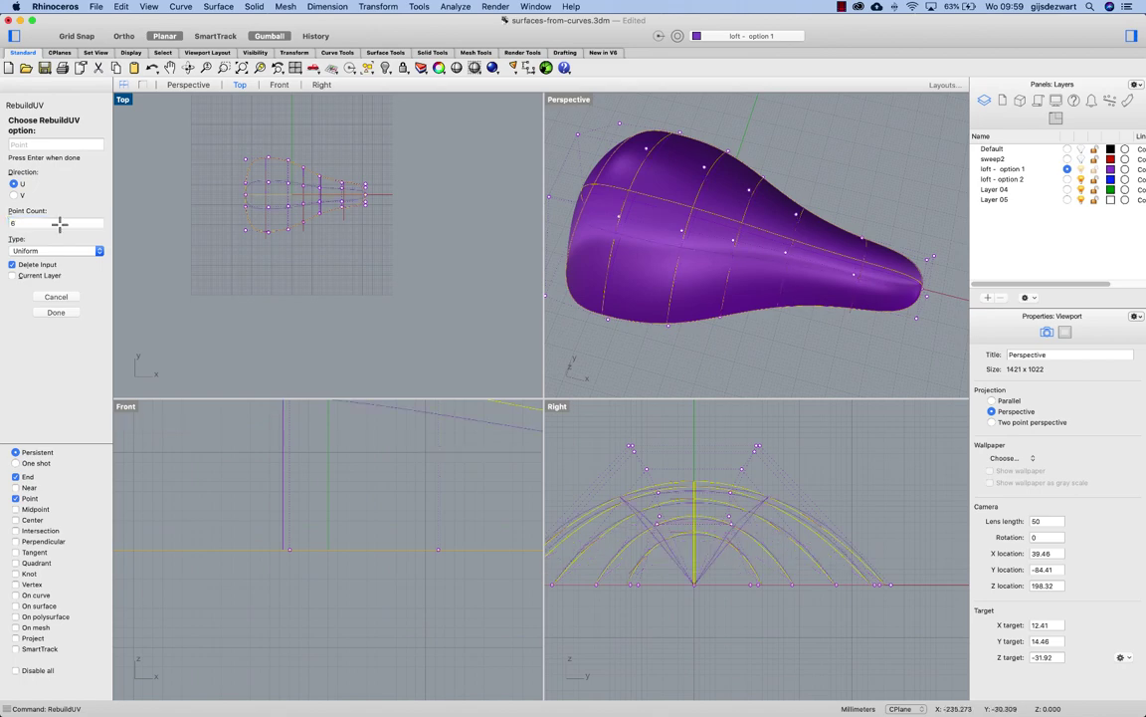
{"action": "left_click", "coordinate": [56, 312]}
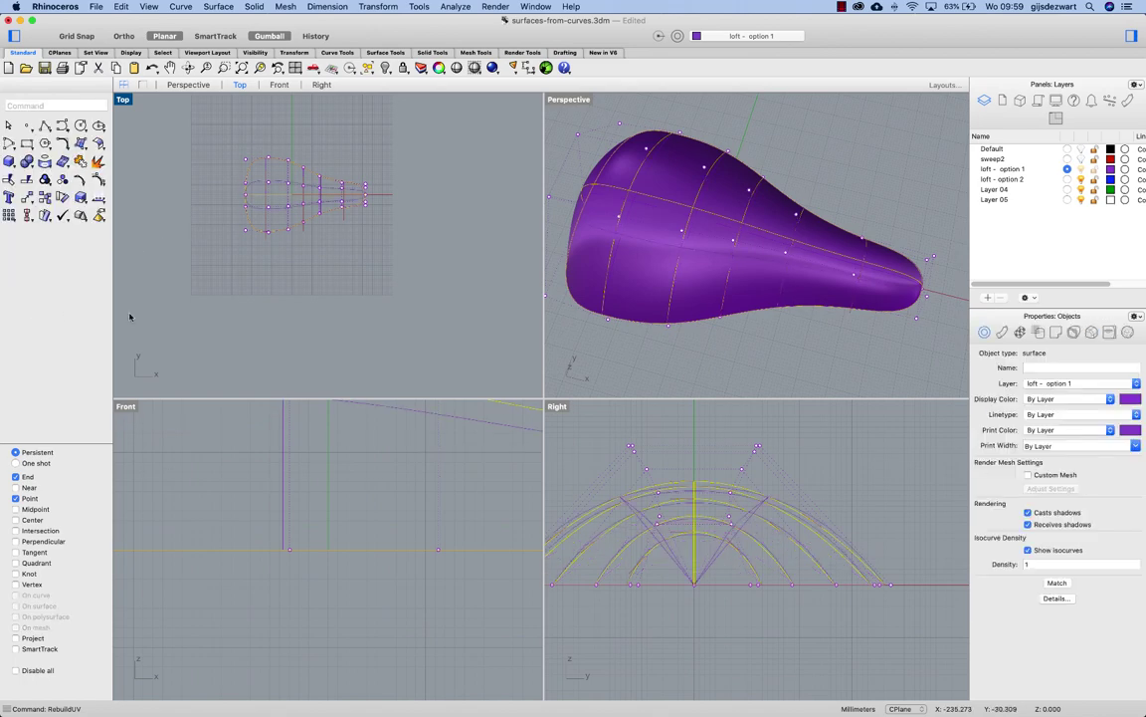
{"action": "left_click", "coordinate": [176, 320]}
{"action": "right_click_drag", "start_coordinate": [882, 206], "coordinate": [743, 239]}
Step: Undo a bad row drag, then lift the reselected row of points 8.680 mm
{"action": "left_click", "coordinate": [726, 250]}
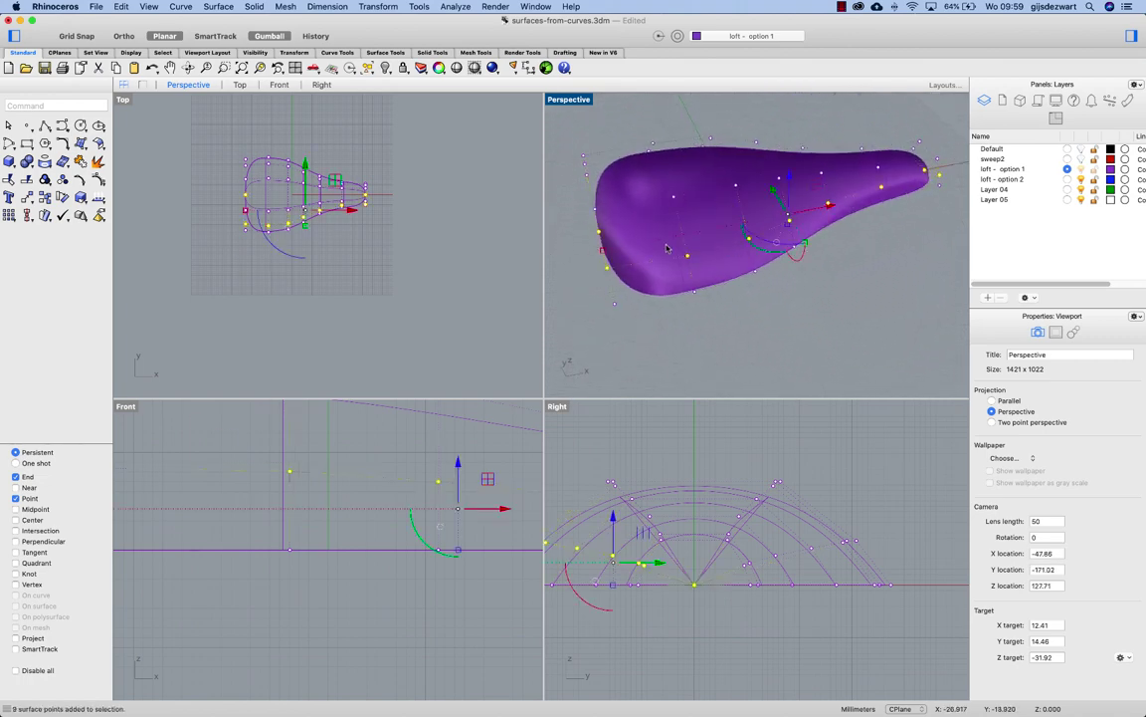
{"action": "right_click_drag", "start_coordinate": [855, 192], "coordinate": [733, 249]}
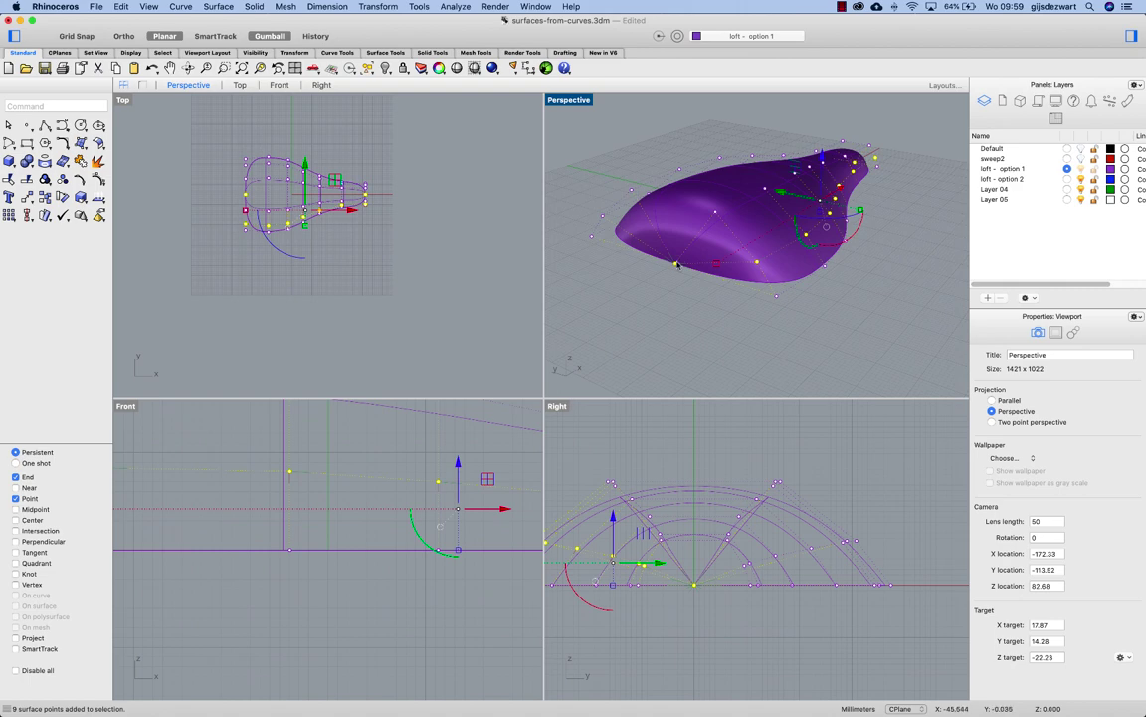
{"action": "key", "text": "super+z"}
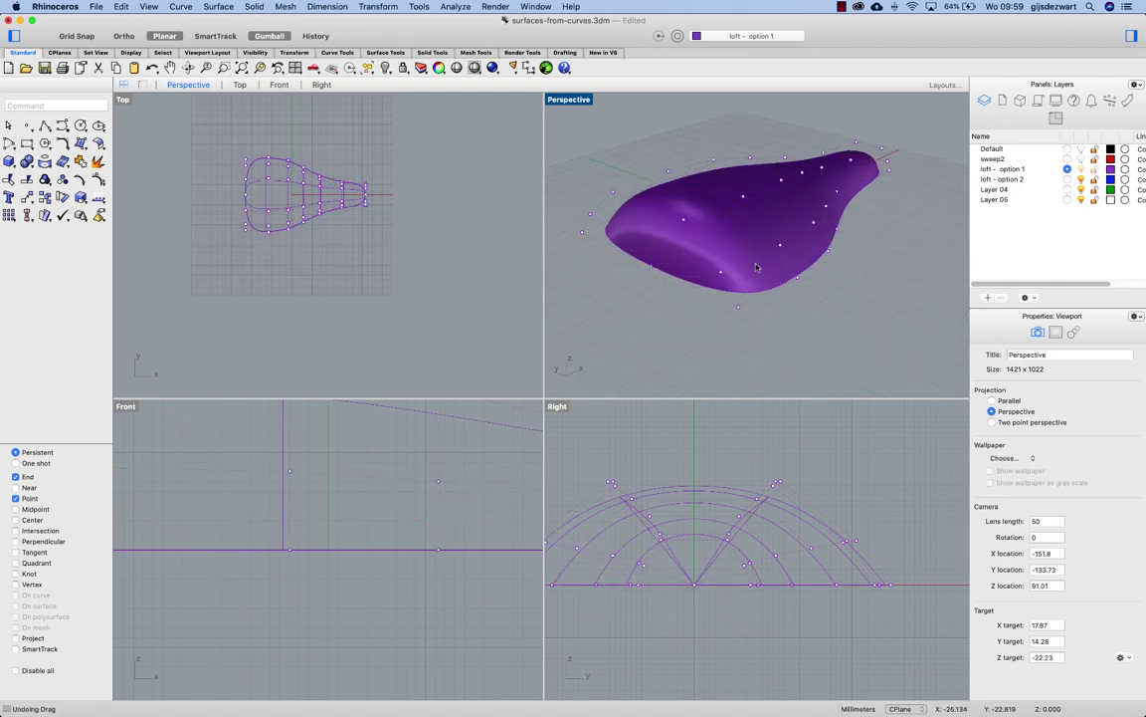
{"action": "key", "text": "super+shift+p"}
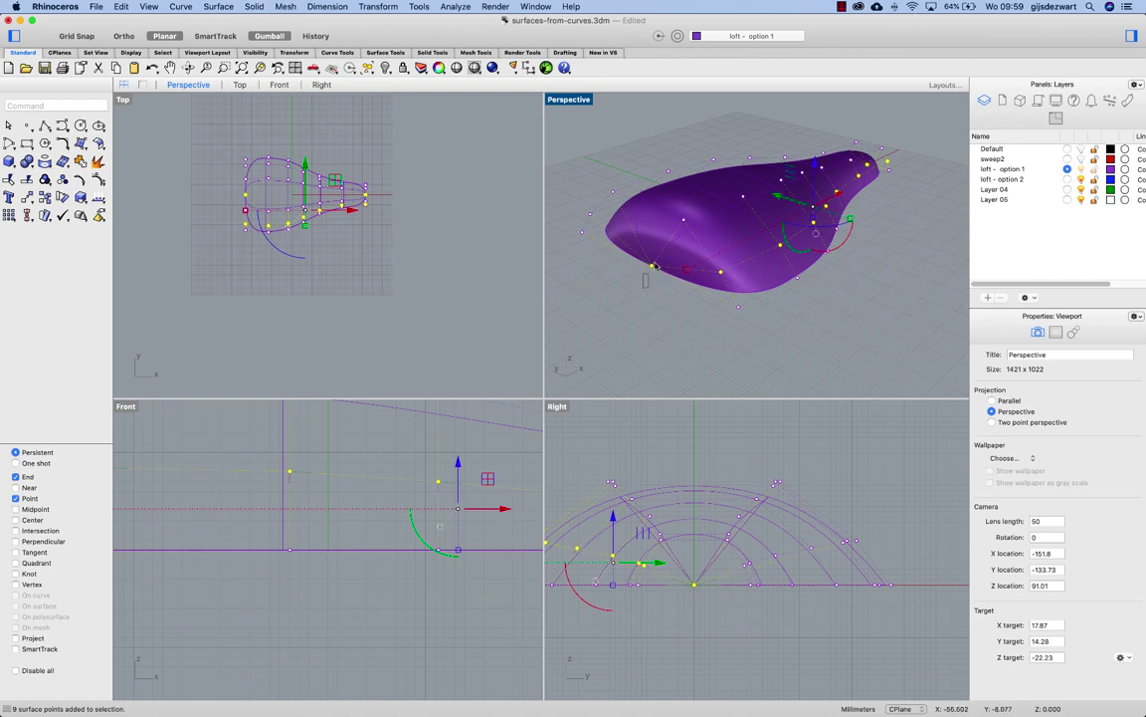
{"action": "left_click", "coordinate": [653, 267], "text": "super"}
{"action": "right_click_drag", "start_coordinate": [834, 245], "coordinate": [755, 256]}
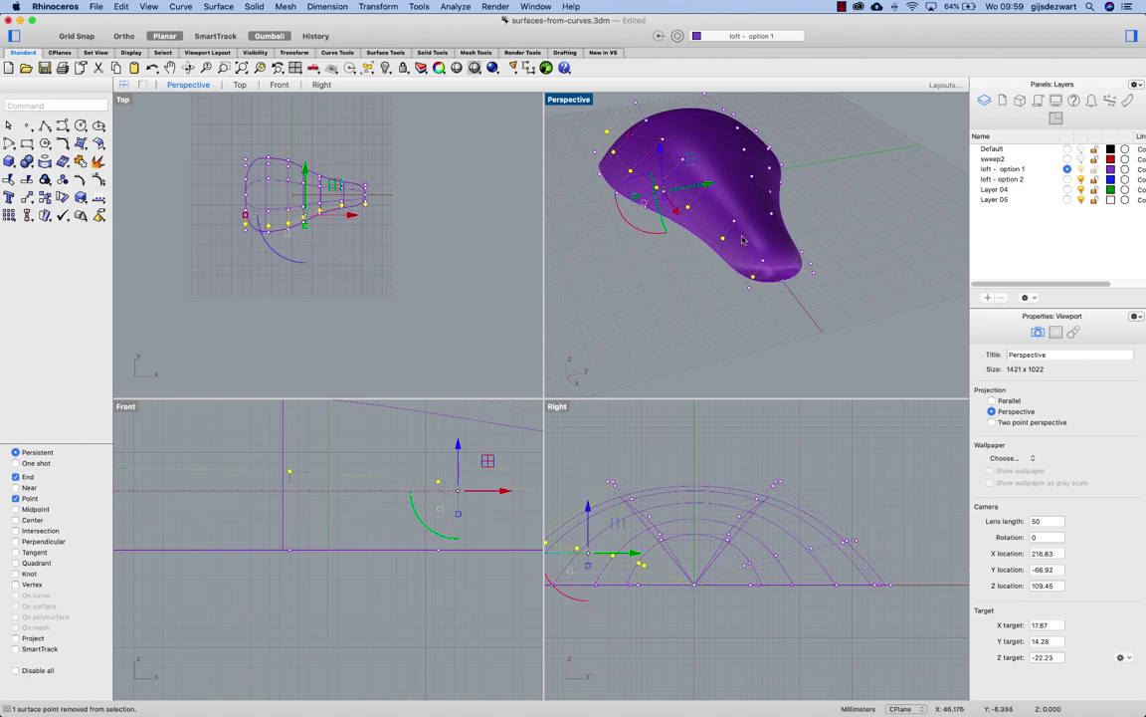
{"action": "right_click_drag", "start_coordinate": [673, 216], "coordinate": [751, 228], "text": "shift"}
{"action": "left_click_drag", "start_coordinate": [786, 184], "coordinate": [839, 203]}
Step: Hide a control point at the narrow end with HidePt
{"action": "right_click_drag", "start_coordinate": [839, 203], "coordinate": [762, 224]}
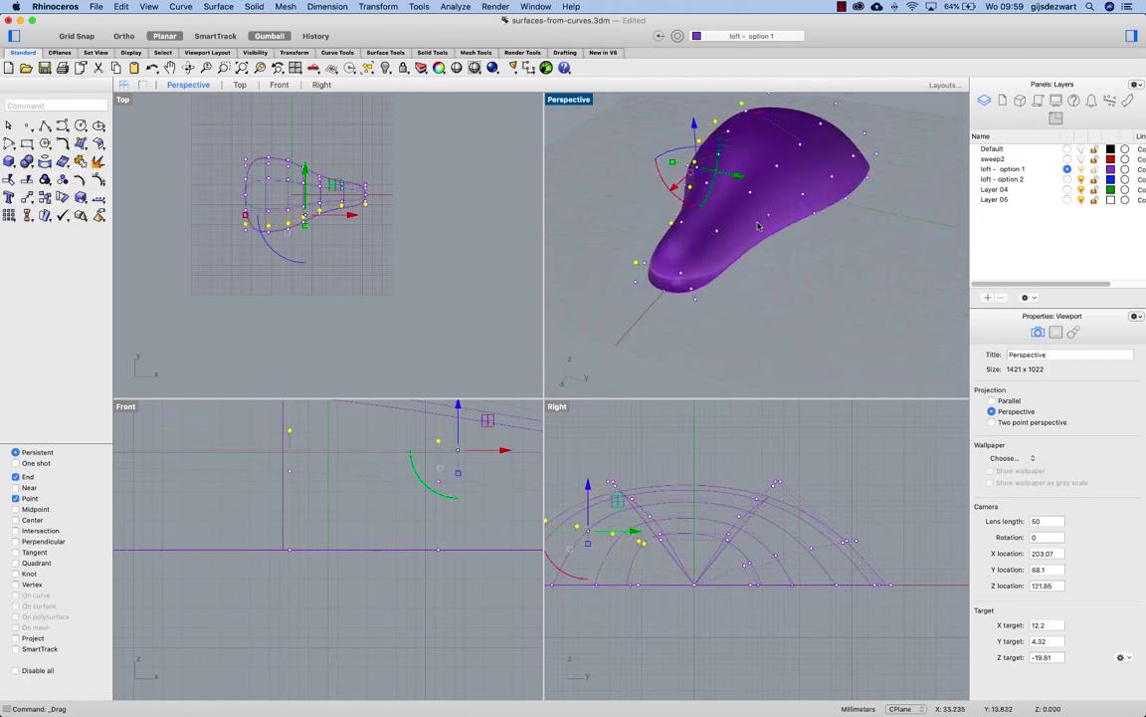
{"action": "left_click", "coordinate": [758, 227]}
{"action": "left_click", "coordinate": [752, 296]}
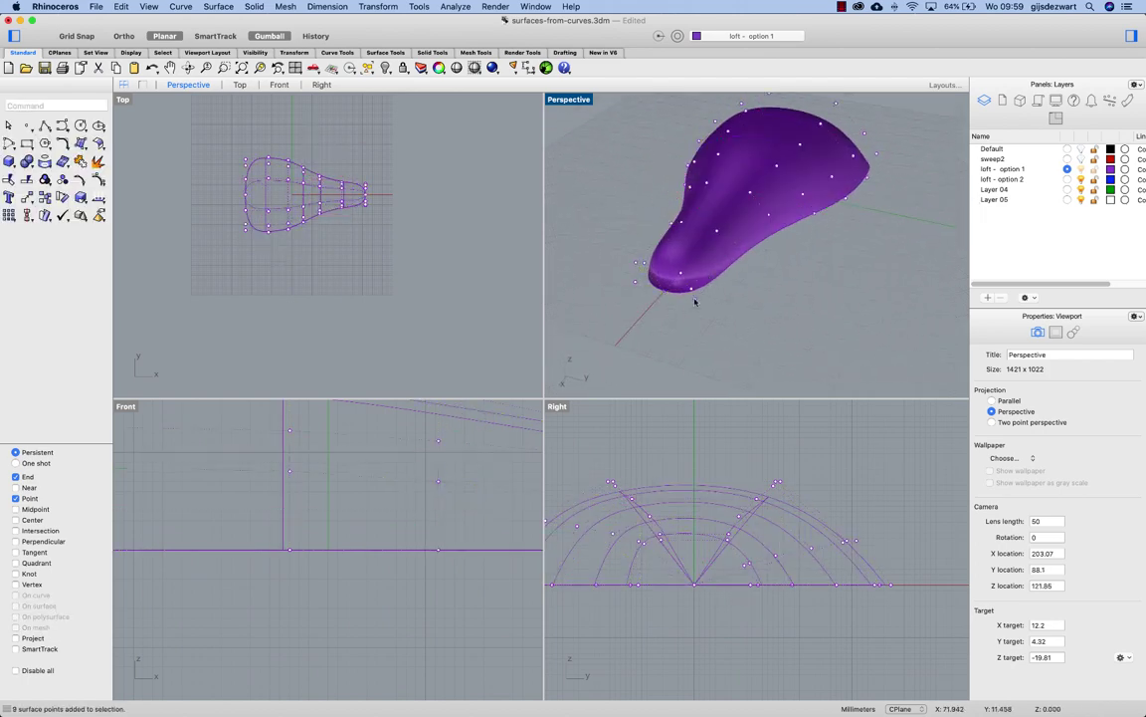
{"action": "left_click", "coordinate": [635, 263]}
{"action": "right_click_drag", "start_coordinate": [862, 254], "coordinate": [741, 260]}
{"action": "left_click_drag", "start_coordinate": [859, 320], "coordinate": [885, 283]}
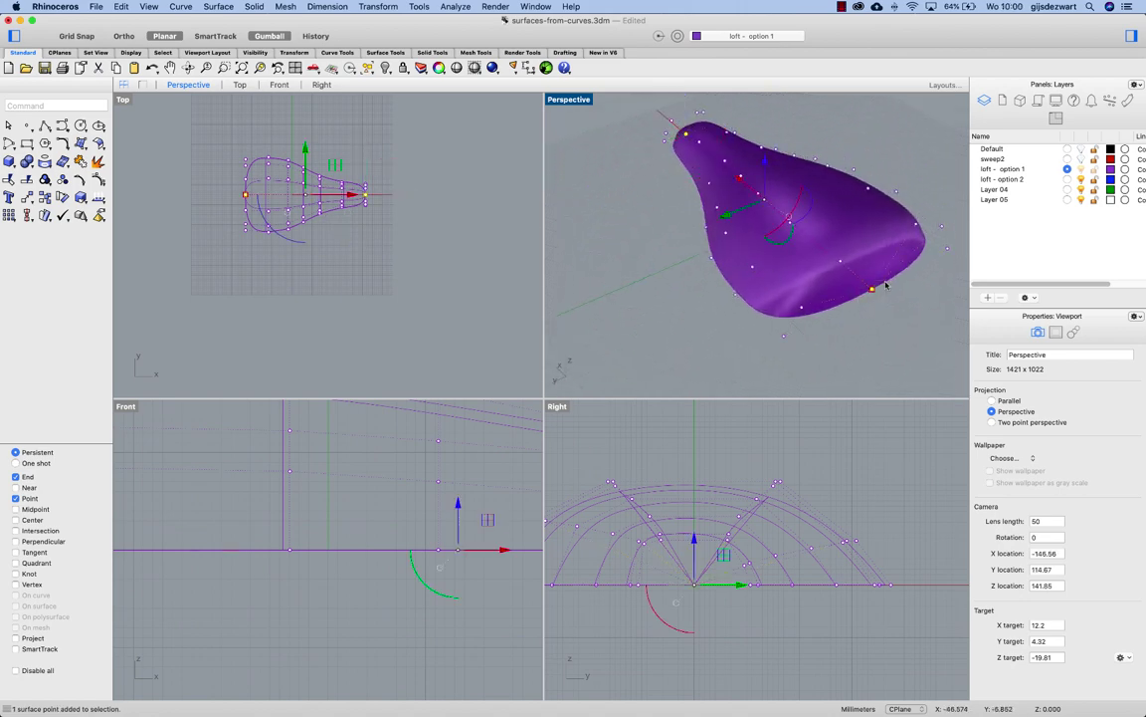
{"action": "type", "text": "HidePt"}
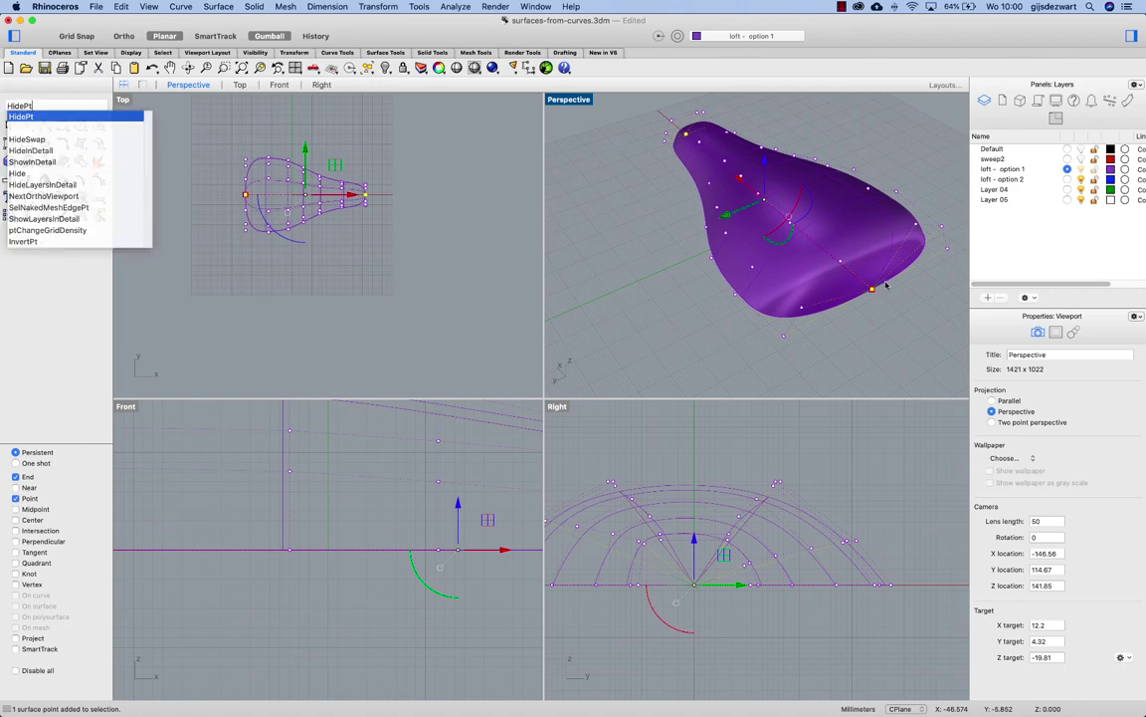
{"action": "key", "text": "Return"}
Step: Pull another row of nine points to reshape the seat, then deselect
{"action": "right_click_drag", "start_coordinate": [886, 286], "coordinate": [811, 184]}
{"action": "left_click_drag", "start_coordinate": [771, 179], "coordinate": [884, 190], "text": "shift"}
{"action": "mouse_move", "coordinate": [710, 223]}
{"action": "right_mouse_down"}
{"action": "mouse_move", "coordinate": [691, 218]}
{"action": "mouse_move", "coordinate": [730, 214]}
{"action": "right_mouse_up"}
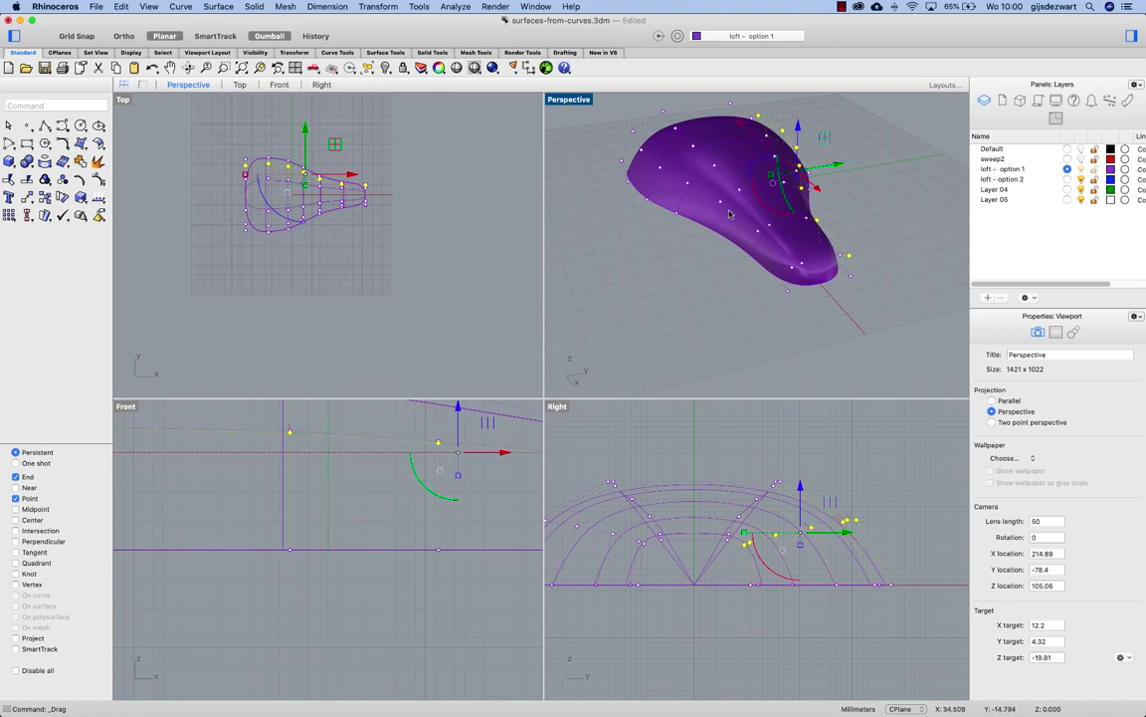
{"action": "left_click_drag", "start_coordinate": [629, 137], "coordinate": [780, 192]}
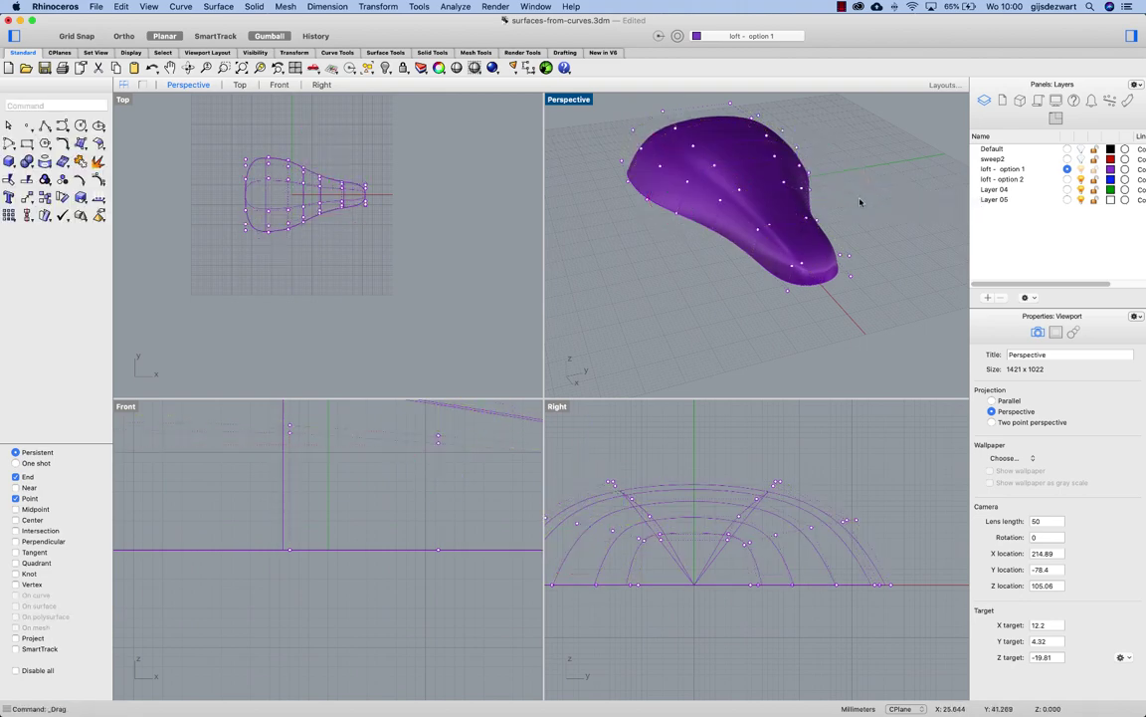
{"action": "key", "text": "Escape"}
{"action": "right_click_drag", "start_coordinate": [779, 192], "coordinate": [745, 268]}
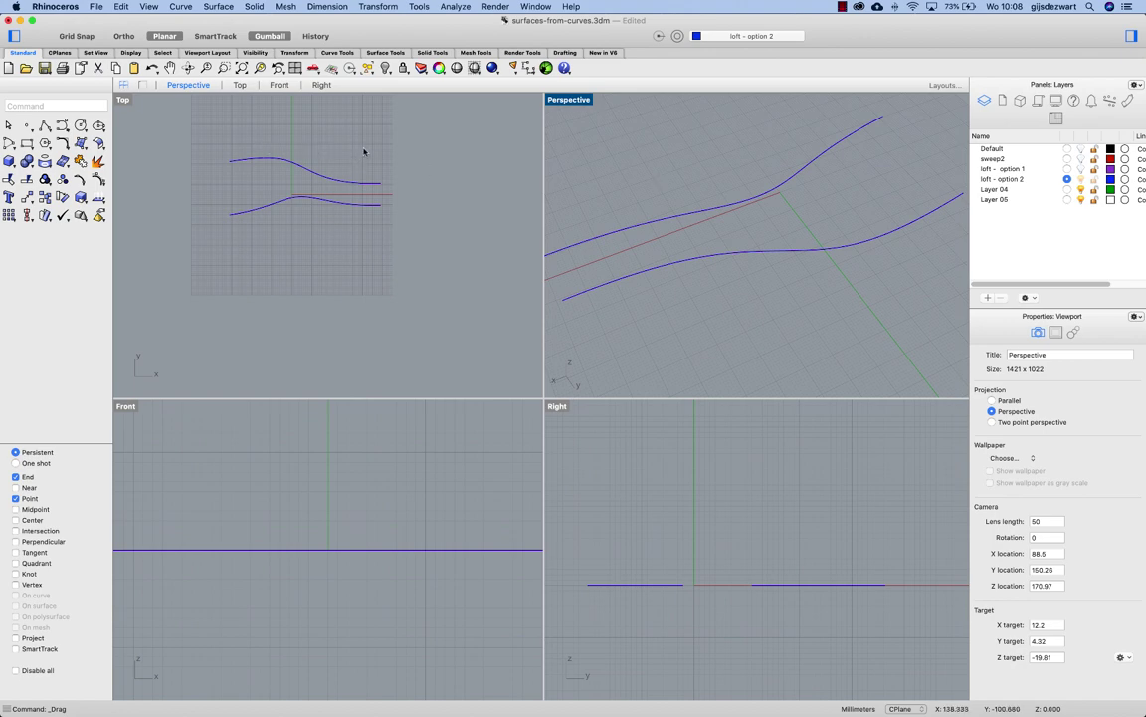
Step: Draw a straight line joining the wide ends of the two blue S-curves
{"action": "left_click_drag", "start_coordinate": [366, 151], "coordinate": [312, 229]}
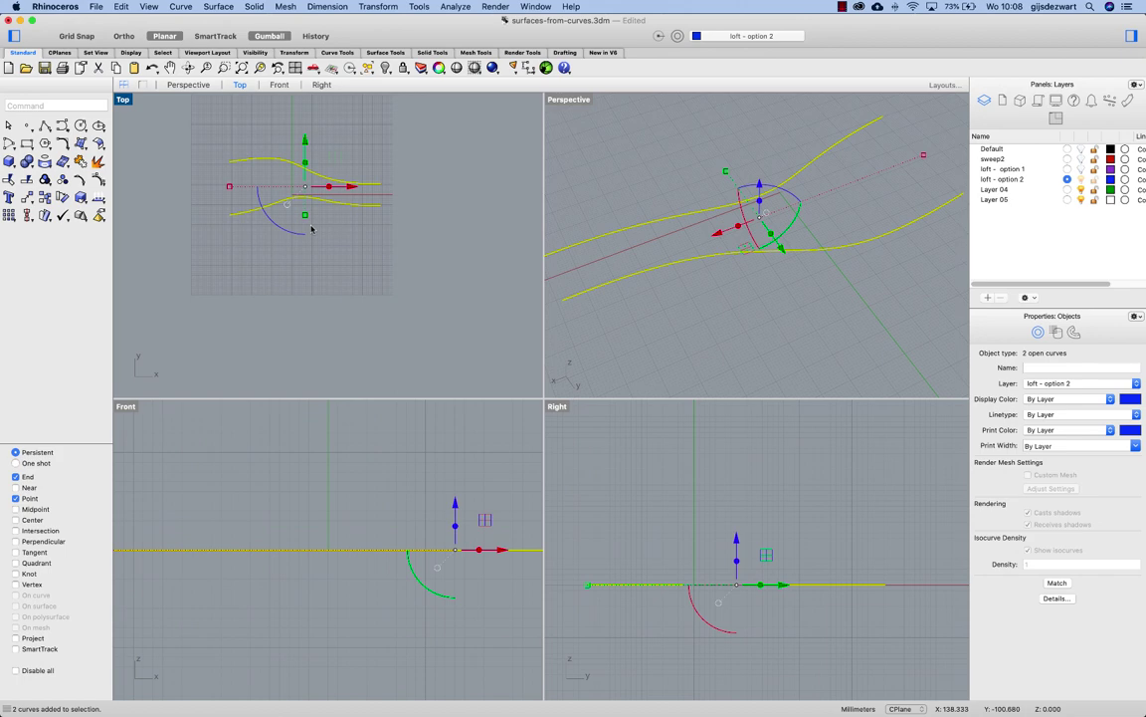
{"action": "key", "text": "F10"}
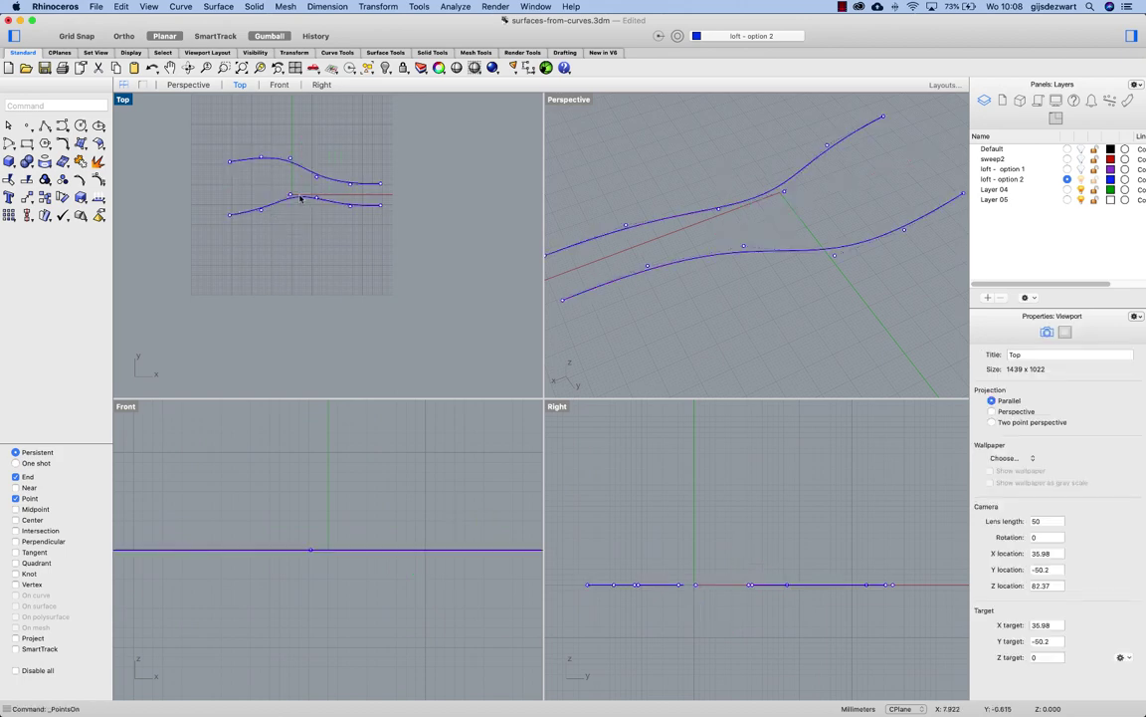
{"action": "left_click", "coordinate": [45, 128]}
{"action": "left_click", "coordinate": [229, 161]}
{"action": "left_click", "coordinate": [229, 213]}
{"action": "key", "text": "Return"}
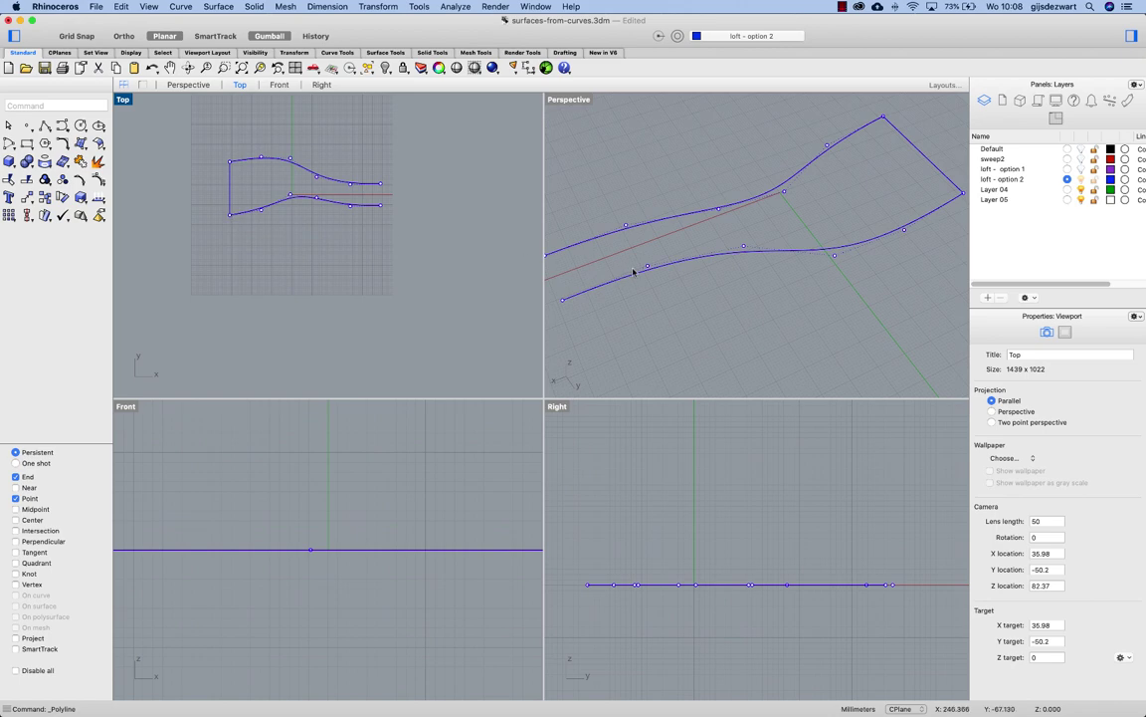
{"action": "left_click", "coordinate": [910, 151]}
{"action": "right_click_drag", "start_coordinate": [910, 151], "coordinate": [724, 242]}
Step: Rebuild the straight end line with 6 points and degree 3
{"action": "type", "text": "RebuildUV"}
{"action": "key", "text": "Return"}
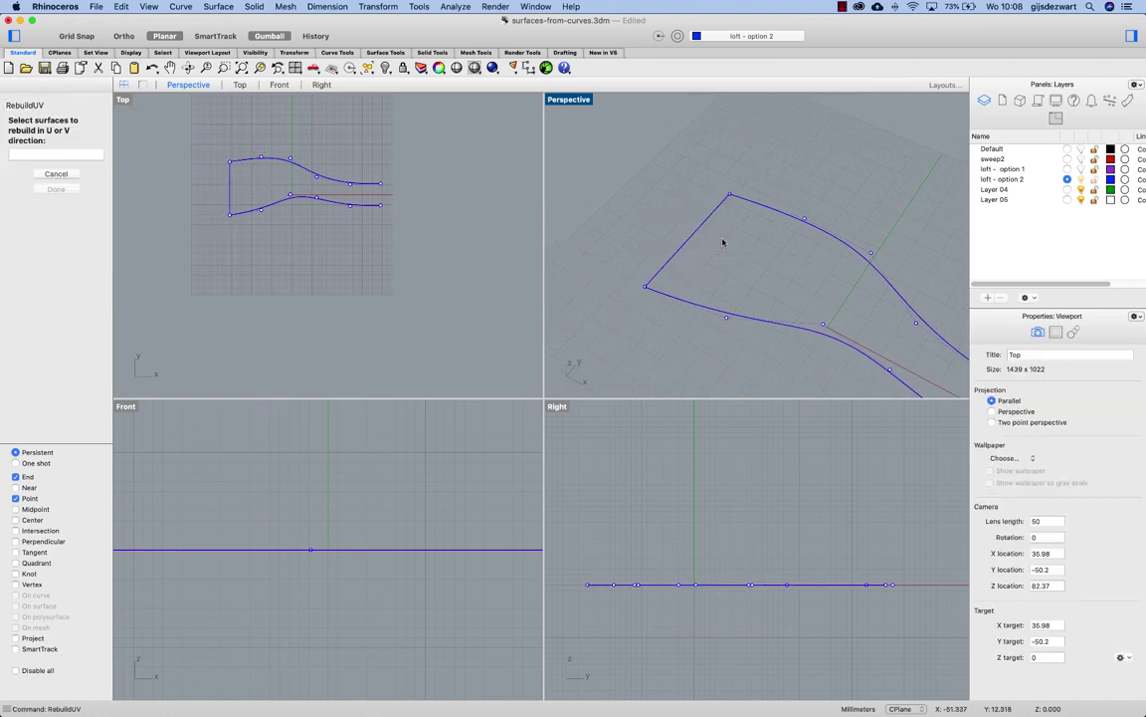
{"action": "key", "text": "Escape"}
{"action": "type", "text": "Reb"}
{"action": "key", "text": "Return"}
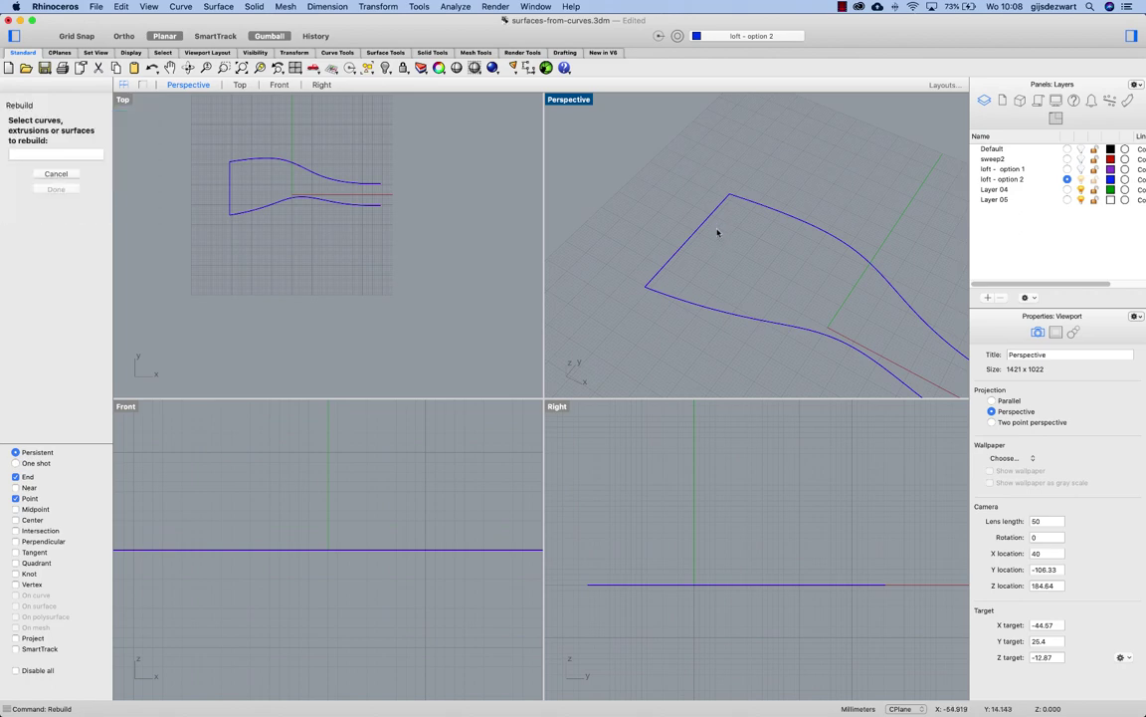
{"action": "left_click", "coordinate": [714, 221]}
{"action": "key", "text": "Return"}
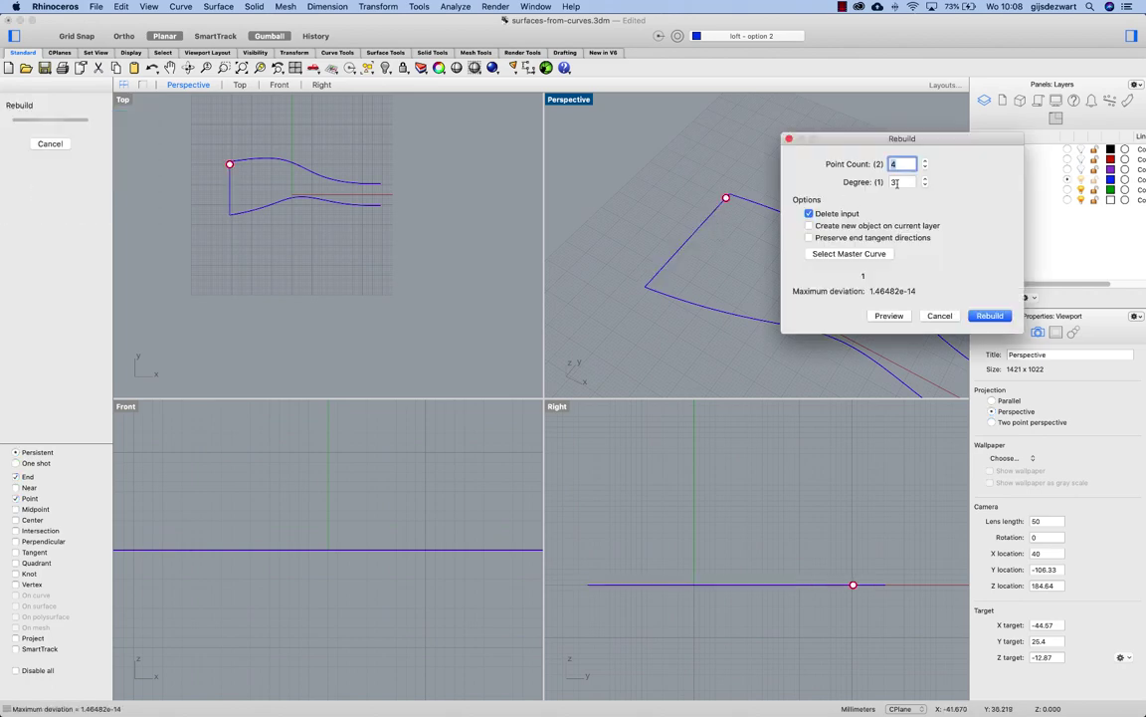
{"action": "left_click", "coordinate": [991, 316]}
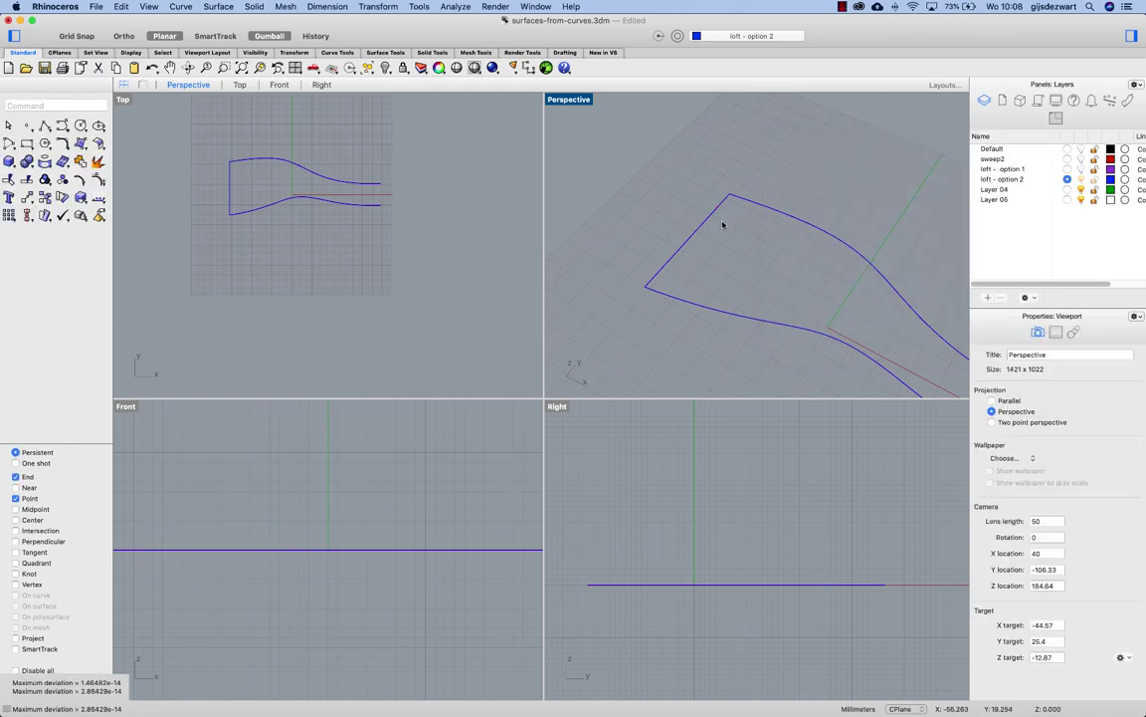
Step: Raise the end line's four inner control points to arch it upward
{"action": "key", "text": "F10"}
{"action": "left_click", "coordinate": [710, 223]}
{"action": "left_click", "coordinate": [698, 234]}
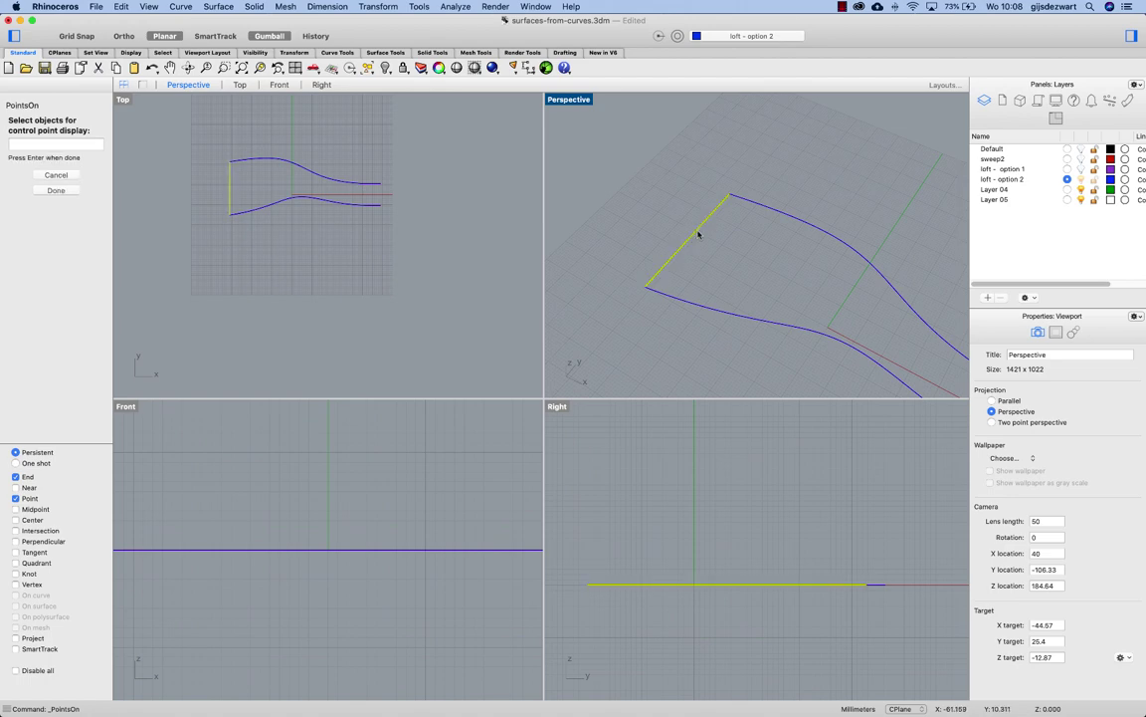
{"action": "key", "text": "Return"}
{"action": "right_click_drag", "start_coordinate": [642, 248], "coordinate": [639, 205]}
{"action": "left_click_drag", "start_coordinate": [638, 169], "coordinate": [734, 251]}
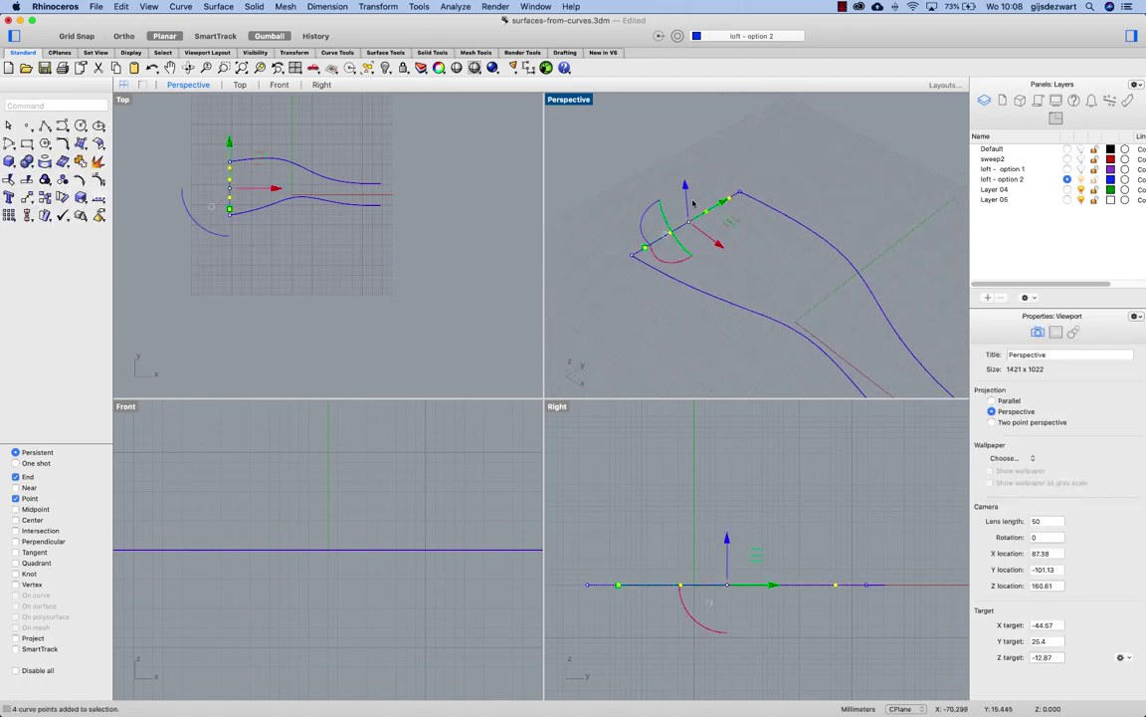
{"action": "mouse_move", "coordinate": [692, 202]}
{"action": "left_mouse_down"}
{"action": "mouse_move", "coordinate": [617, 177]}
{"action": "mouse_move", "coordinate": [696, 179]}
{"action": "left_mouse_up"}
{"action": "left_click", "coordinate": [669, 167]}
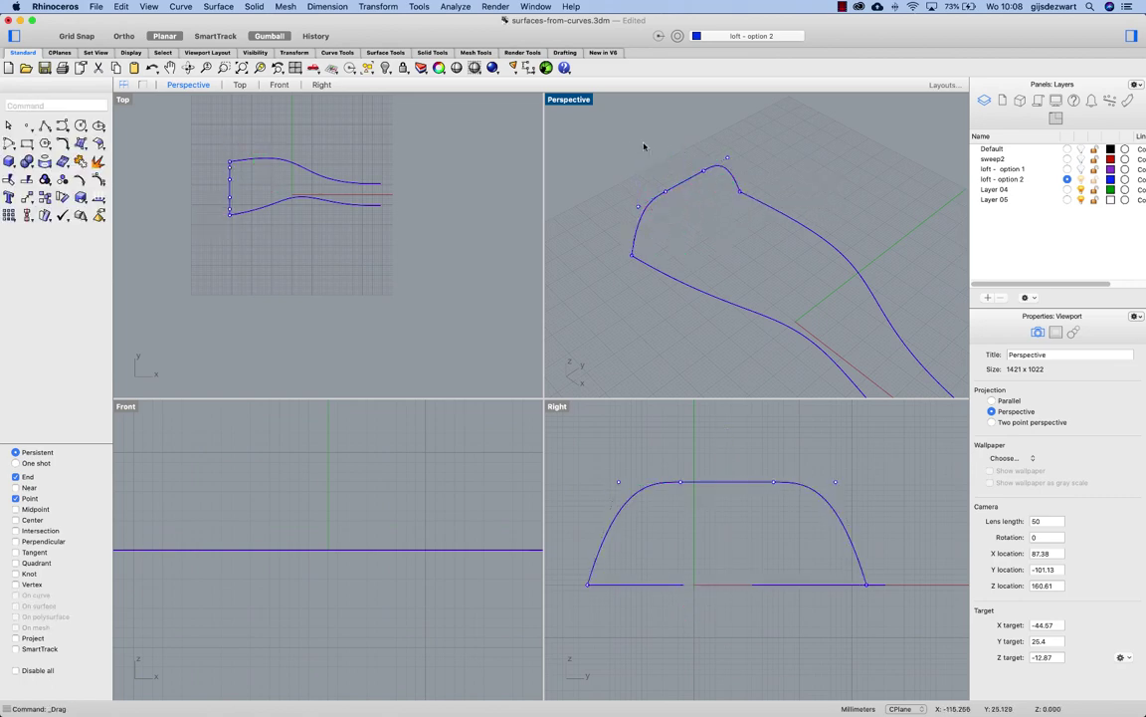
Step: Raise the arch's points a further 6.871 mm, then select both long curves
{"action": "left_click_drag", "start_coordinate": [639, 147], "coordinate": [711, 189]}
{"action": "left_click_drag", "start_coordinate": [683, 148], "coordinate": [694, 174]}
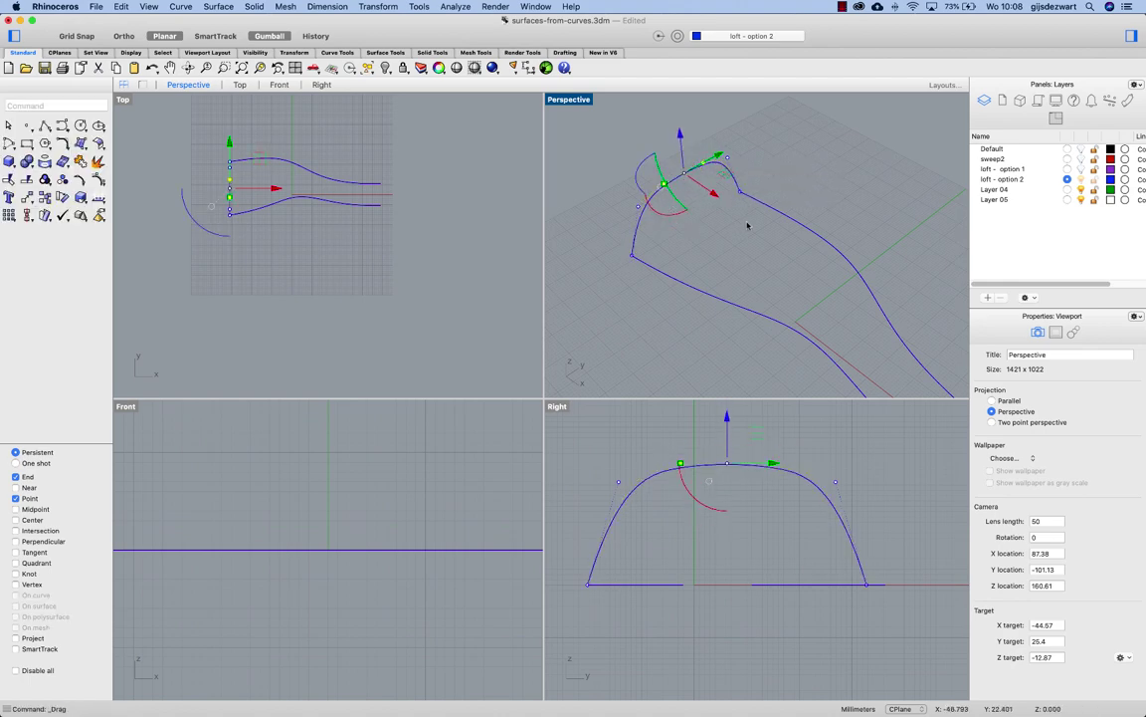
{"action": "scroll", "coordinate": [755, 277], "scroll_direction": "left", "scroll_amount": 5}
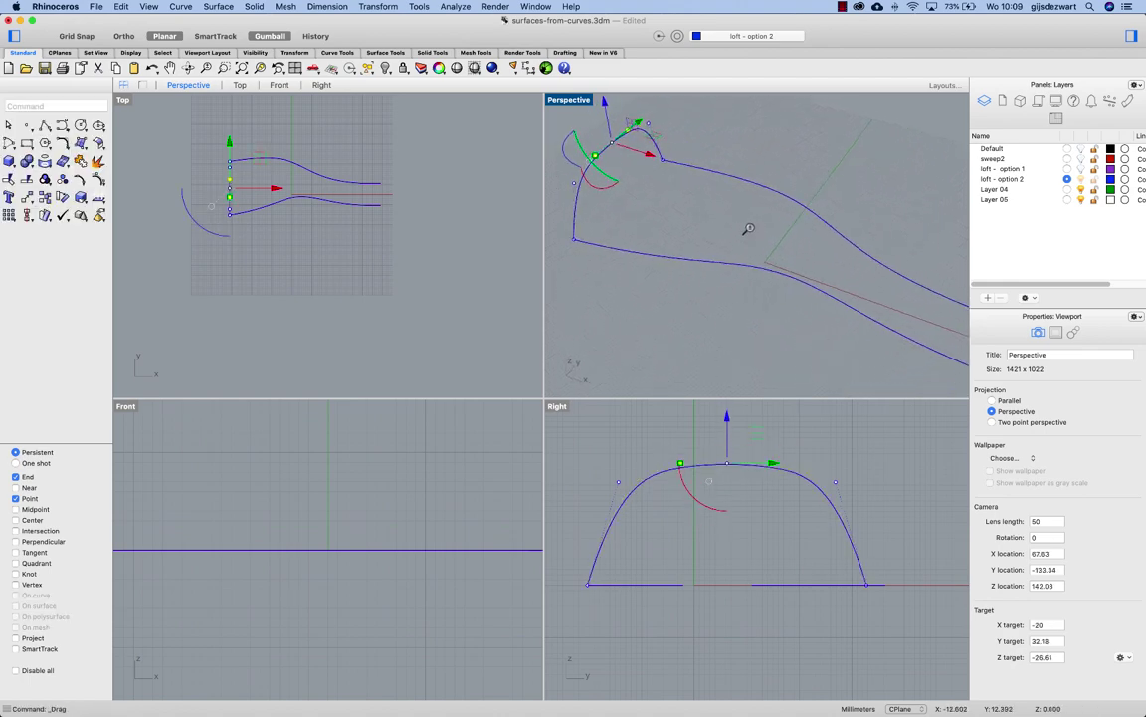
{"action": "scroll", "coordinate": [754, 231], "scroll_direction": "down", "scroll_amount": 5}
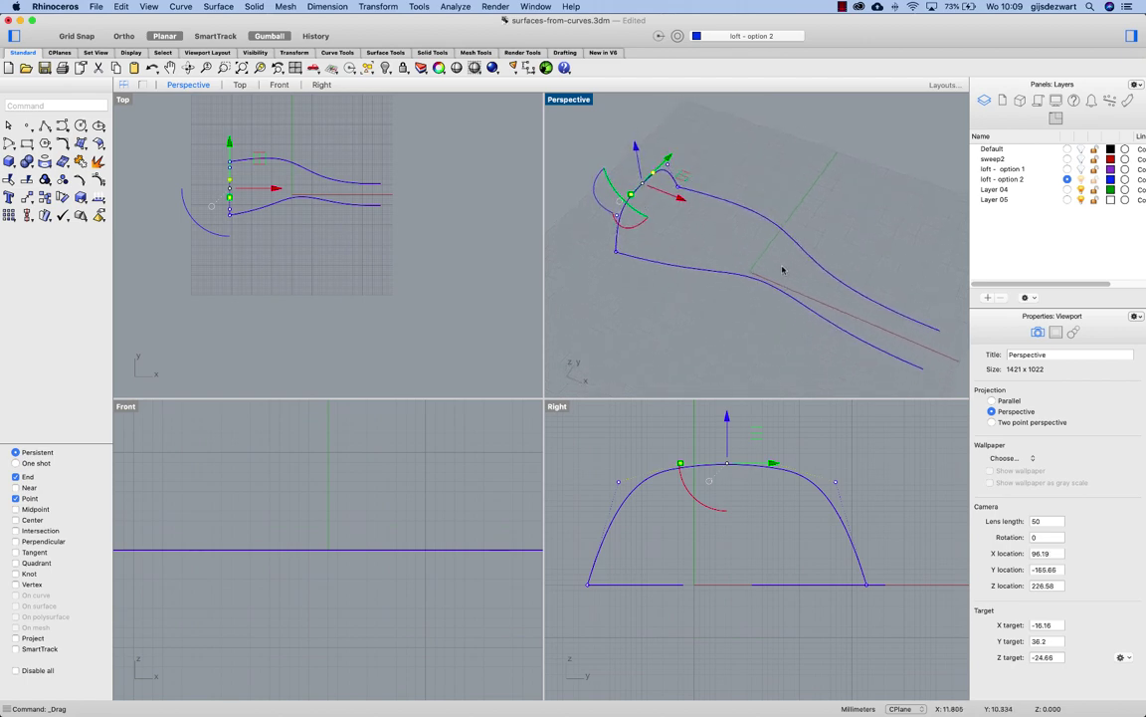
{"action": "key", "text": "Escape"}
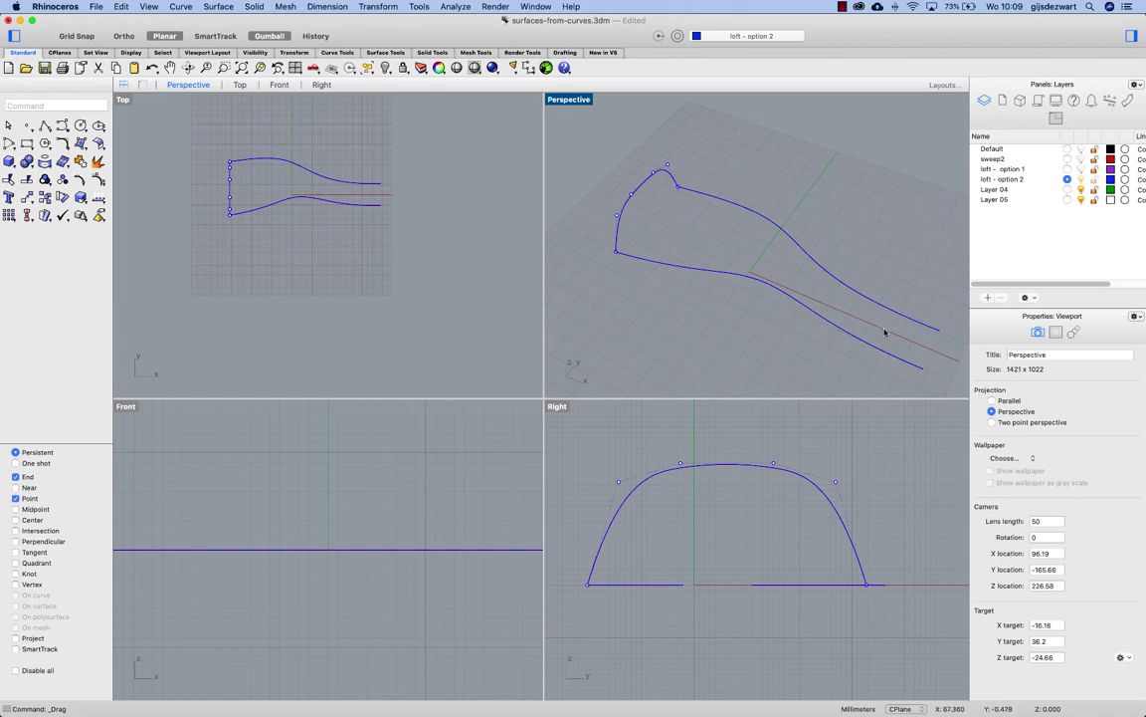
{"action": "left_click_drag", "start_coordinate": [837, 240], "coordinate": [740, 319]}
Step: Show the control points of both long blue curves
{"action": "key", "text": "F10"}
{"action": "key", "text": "F11"}
{"action": "left_click_drag", "start_coordinate": [791, 190], "coordinate": [723, 291]}
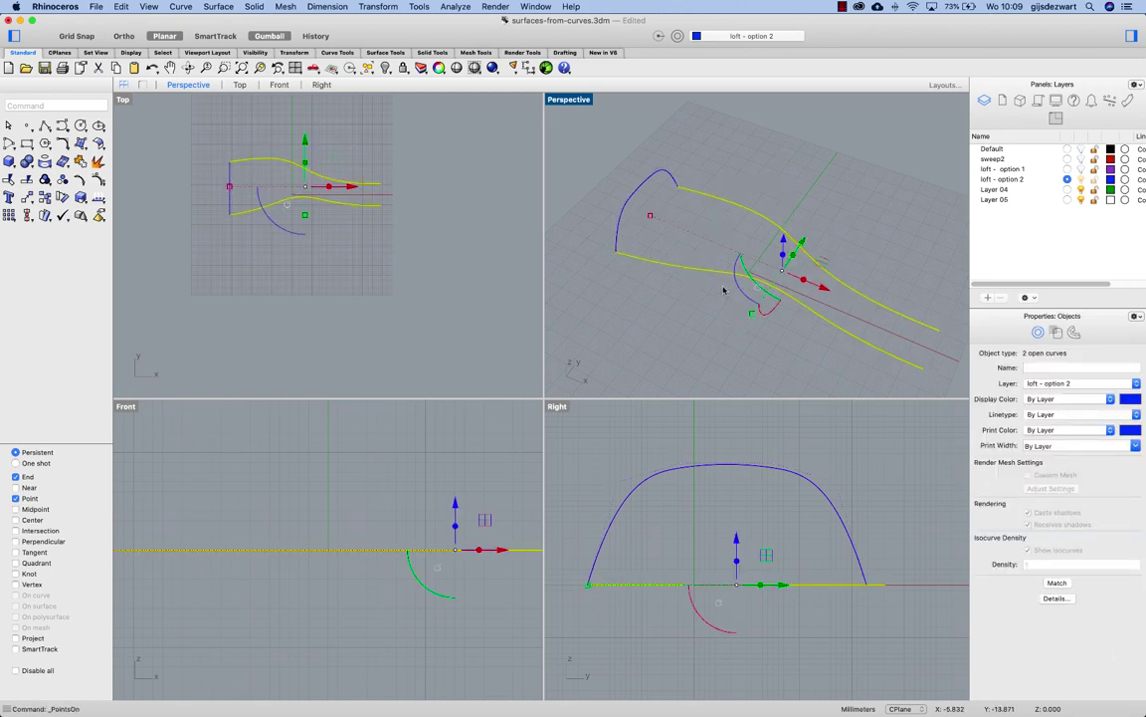
{"action": "key", "text": "F10"}
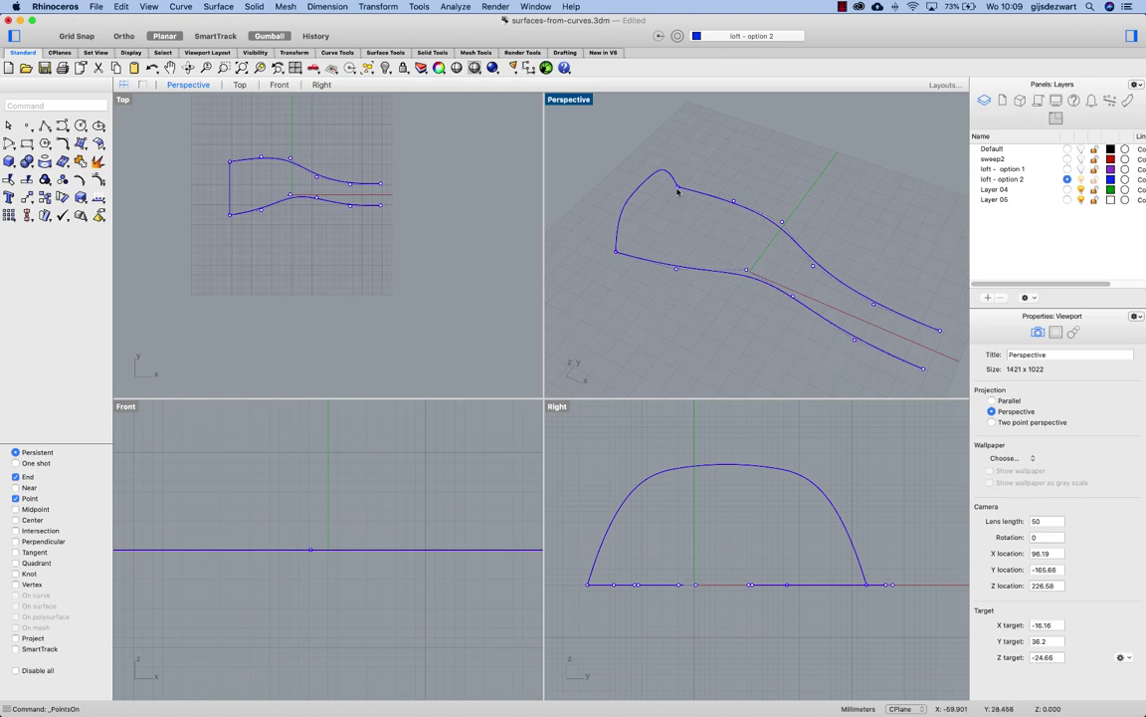
Step: Copy the arched end profile to four points along the outline curve, out to its end
{"action": "left_click", "coordinate": [633, 200]}
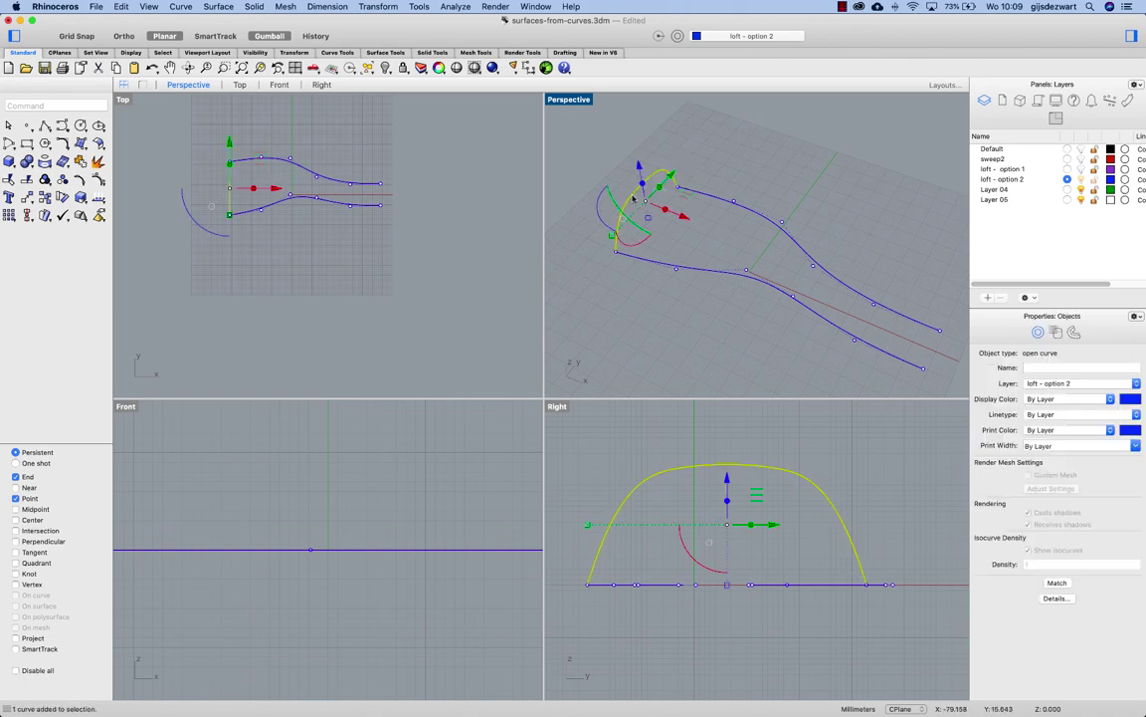
{"action": "type", "text": "copy"}
{"action": "key", "text": "Return"}
{"action": "left_click", "coordinate": [616, 252]}
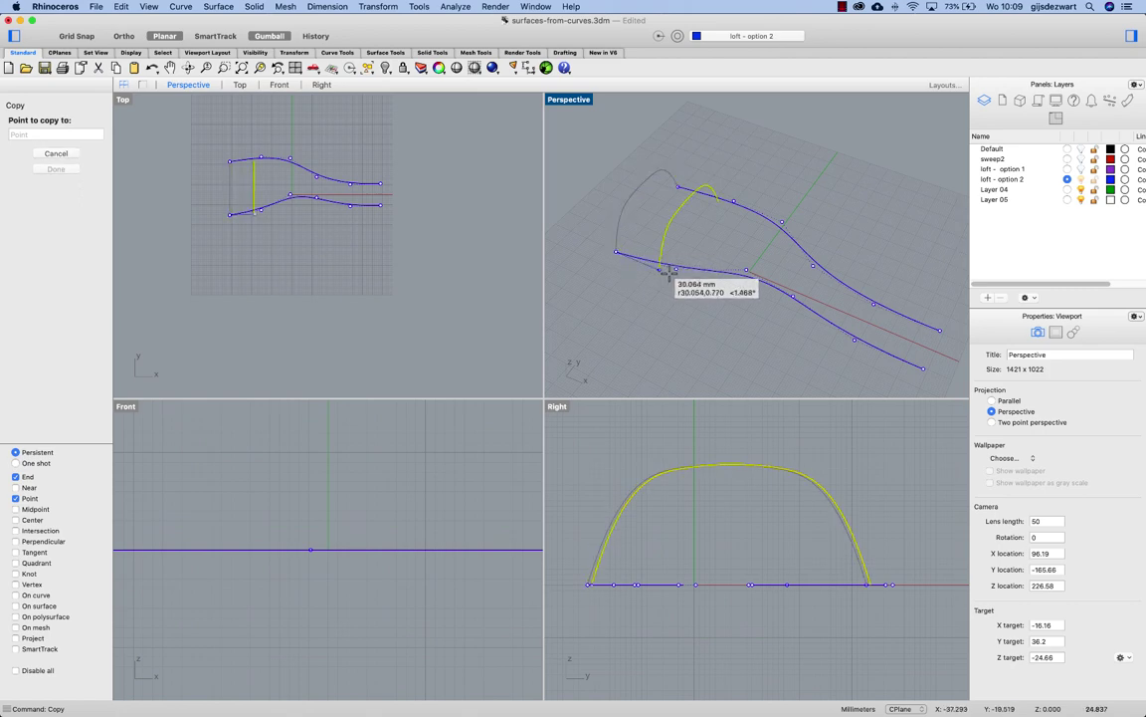
{"action": "left_click", "coordinate": [745, 268]}
{"action": "left_click", "coordinate": [796, 296]}
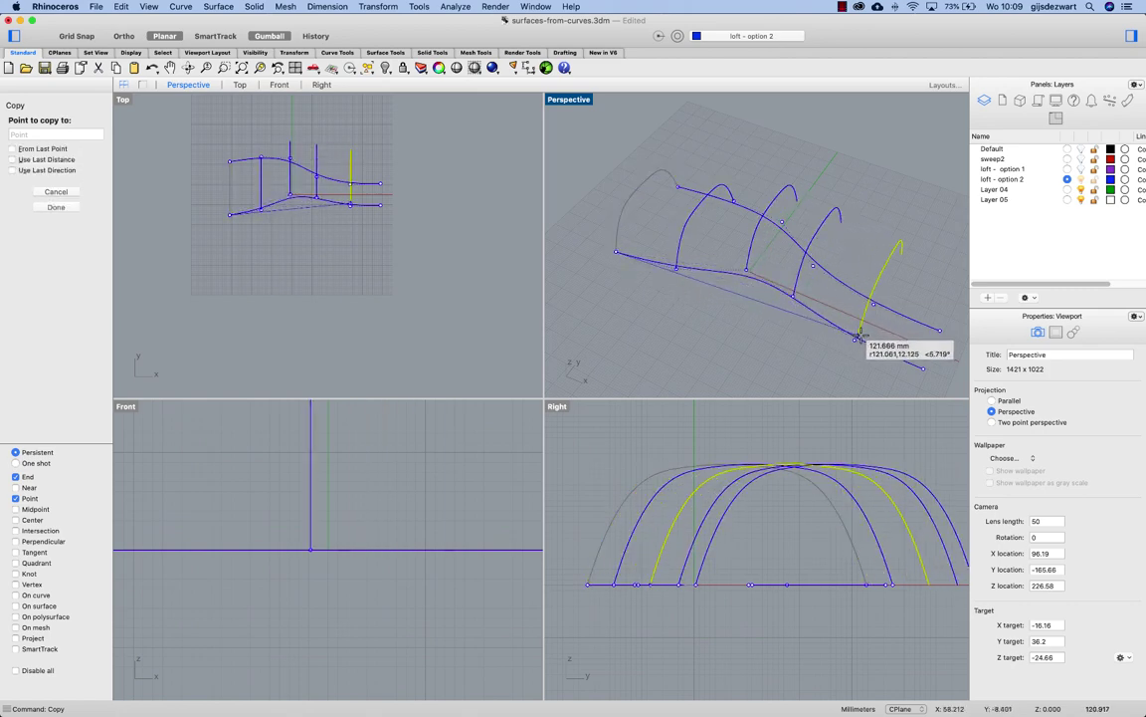
{"action": "left_click", "coordinate": [855, 341]}
{"action": "left_click", "coordinate": [924, 368]}
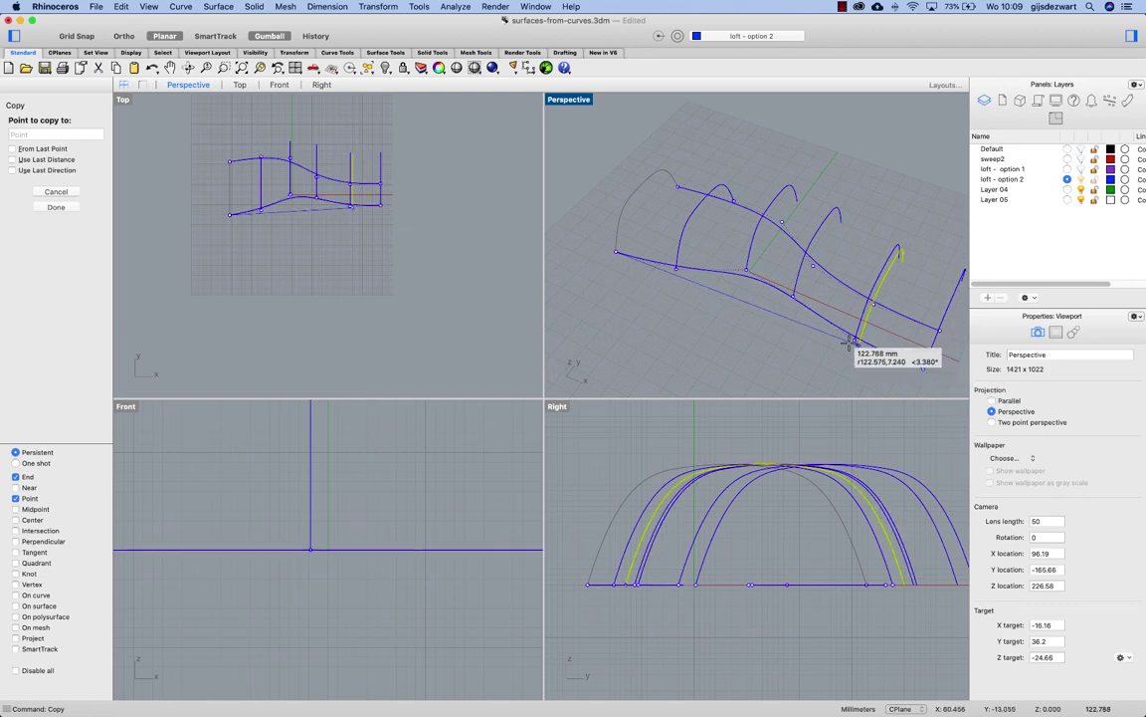
{"action": "key", "text": "Return"}
{"action": "right_click_drag", "start_coordinate": [824, 291], "coordinate": [786, 269]}
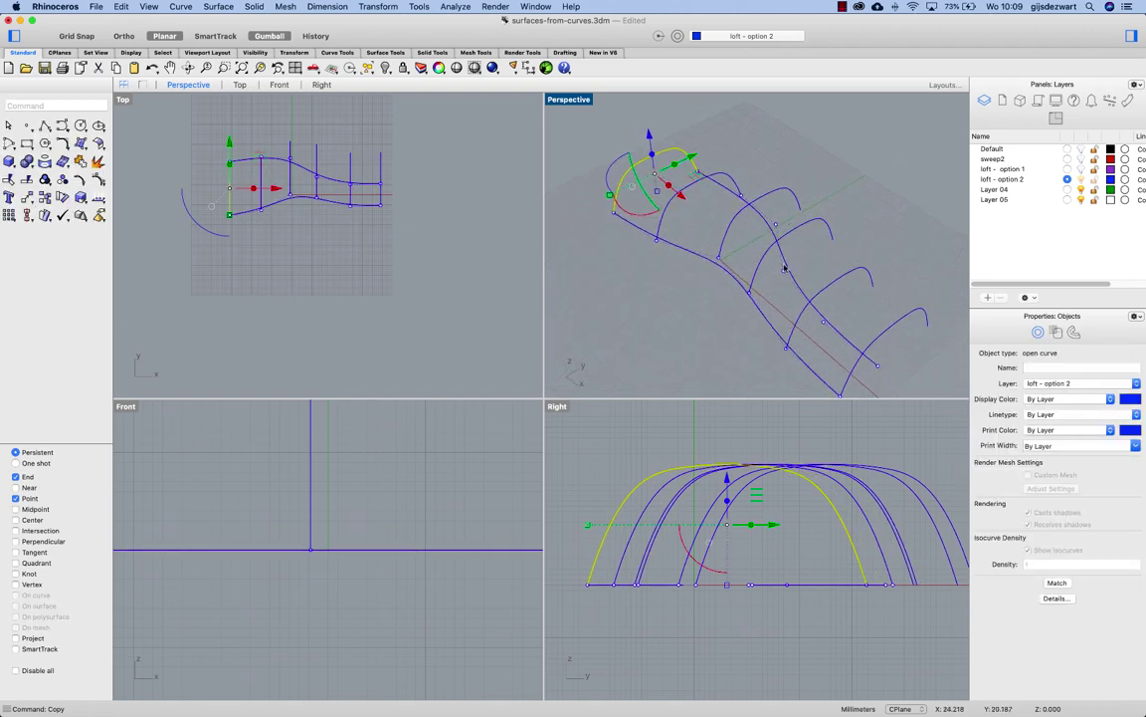
{"action": "left_click", "coordinate": [659, 228]}
Step: Scale the first copied arch so its ends meet the outline, then shift it along the outline
{"action": "type", "text": "S"}
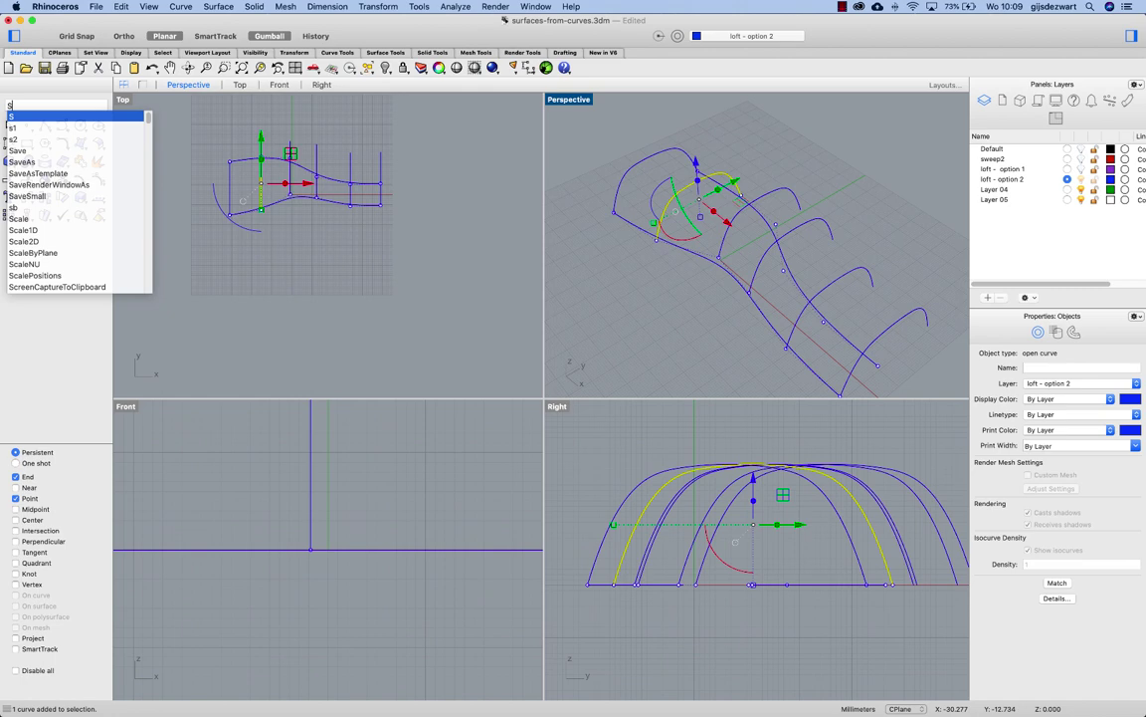
{"action": "type", "text": "cale"}
{"action": "key", "text": "Return"}
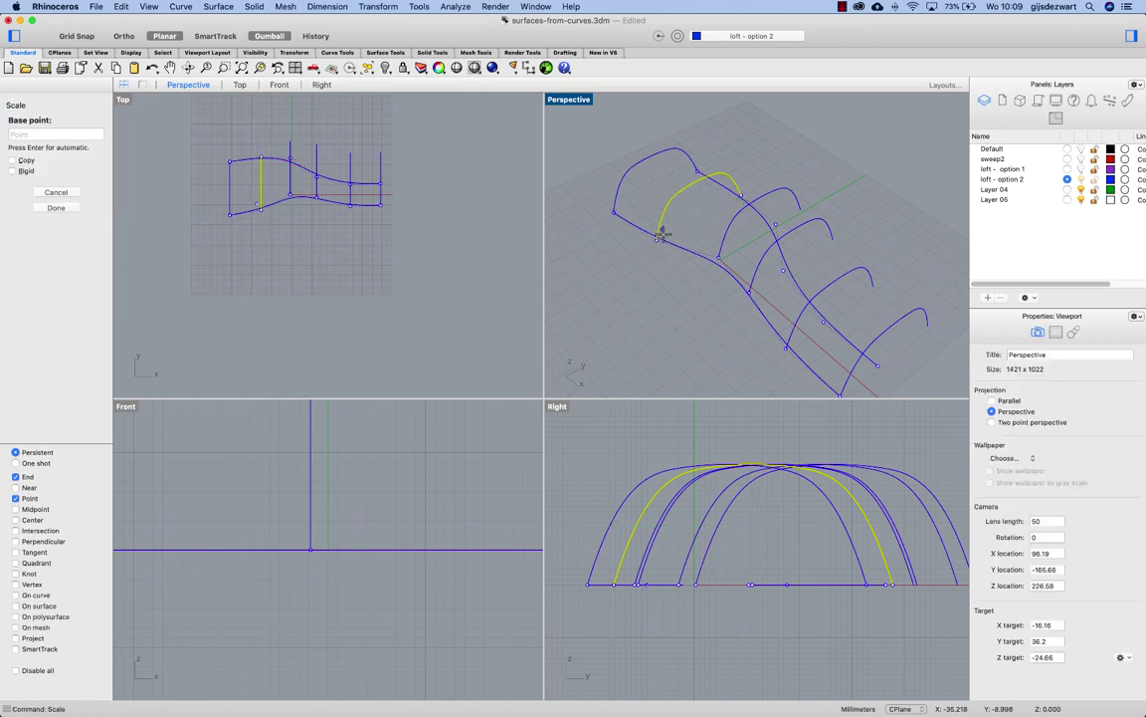
{"action": "left_click", "coordinate": [659, 241]}
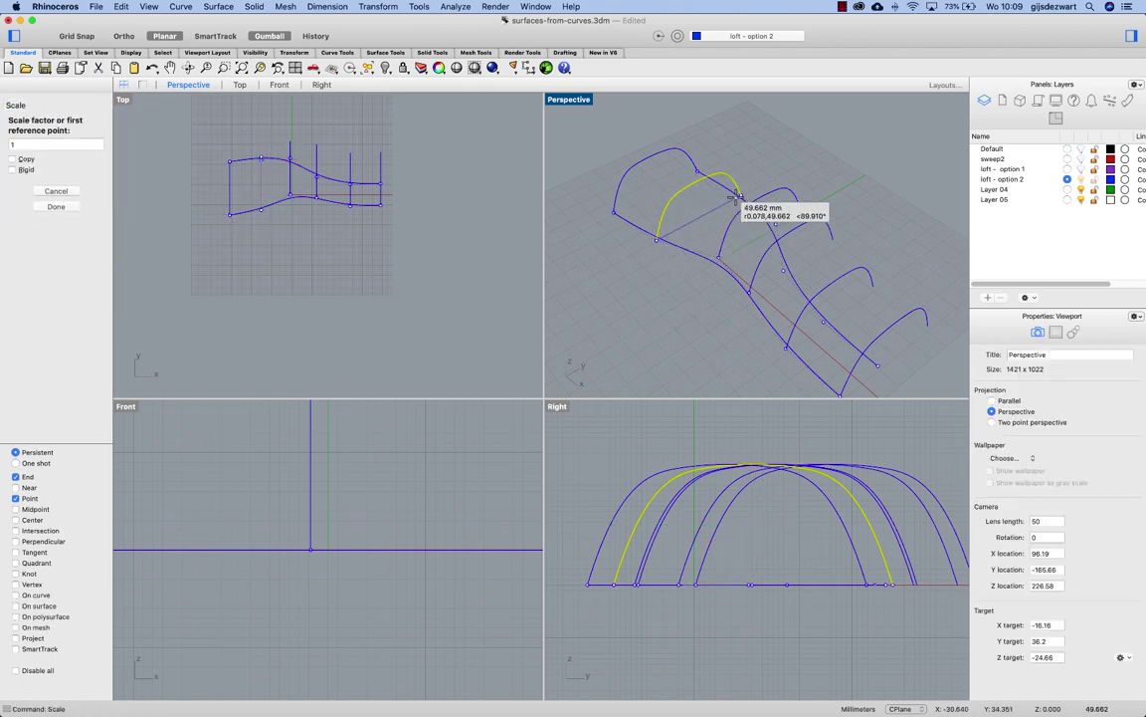
{"action": "left_click", "coordinate": [738, 197]}
{"action": "left_click", "coordinate": [758, 187]}
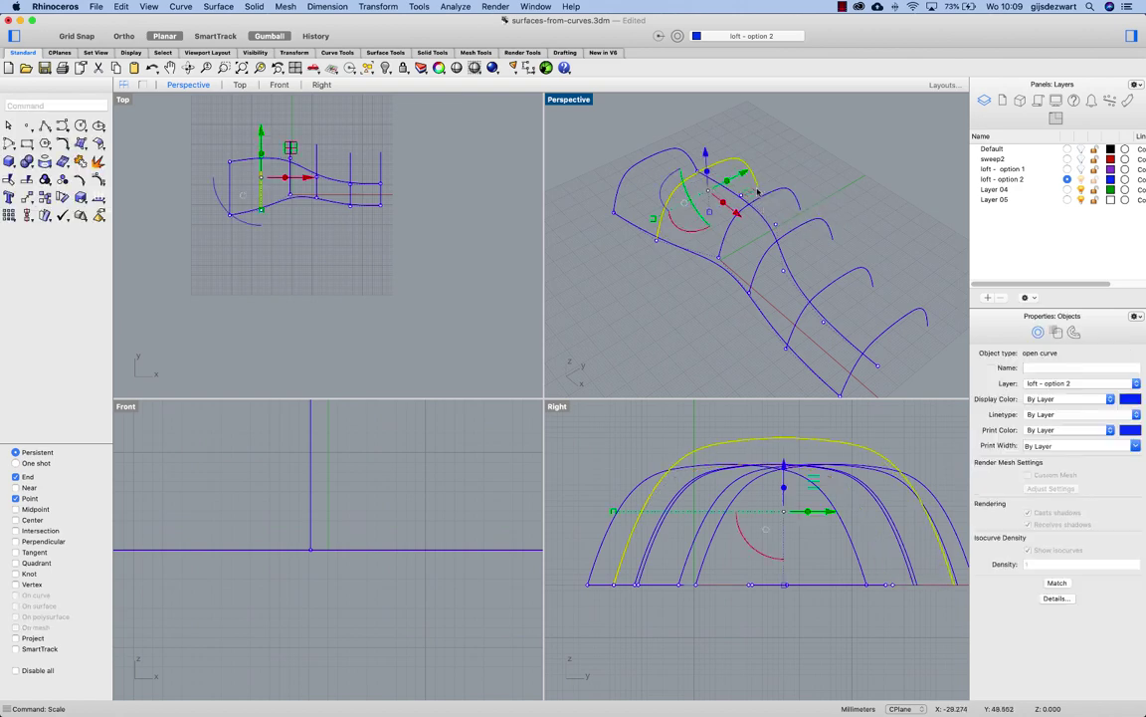
{"action": "key", "text": "Return"}
{"action": "left_click", "coordinate": [658, 239]}
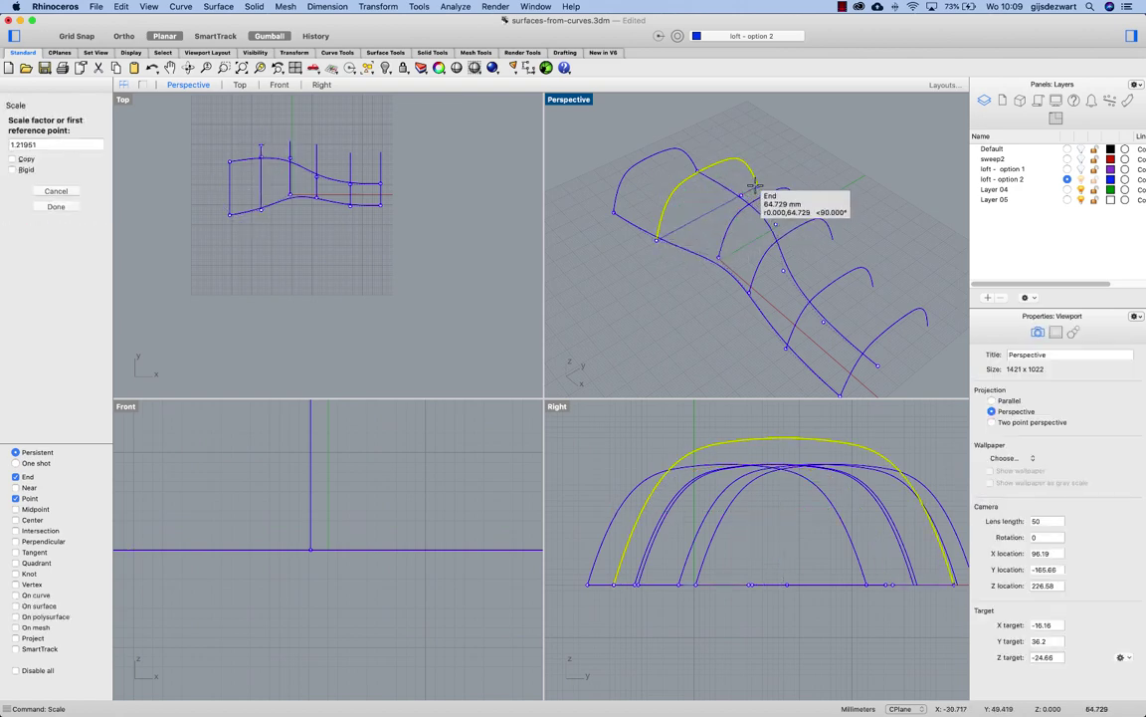
{"action": "left_click", "coordinate": [758, 189]}
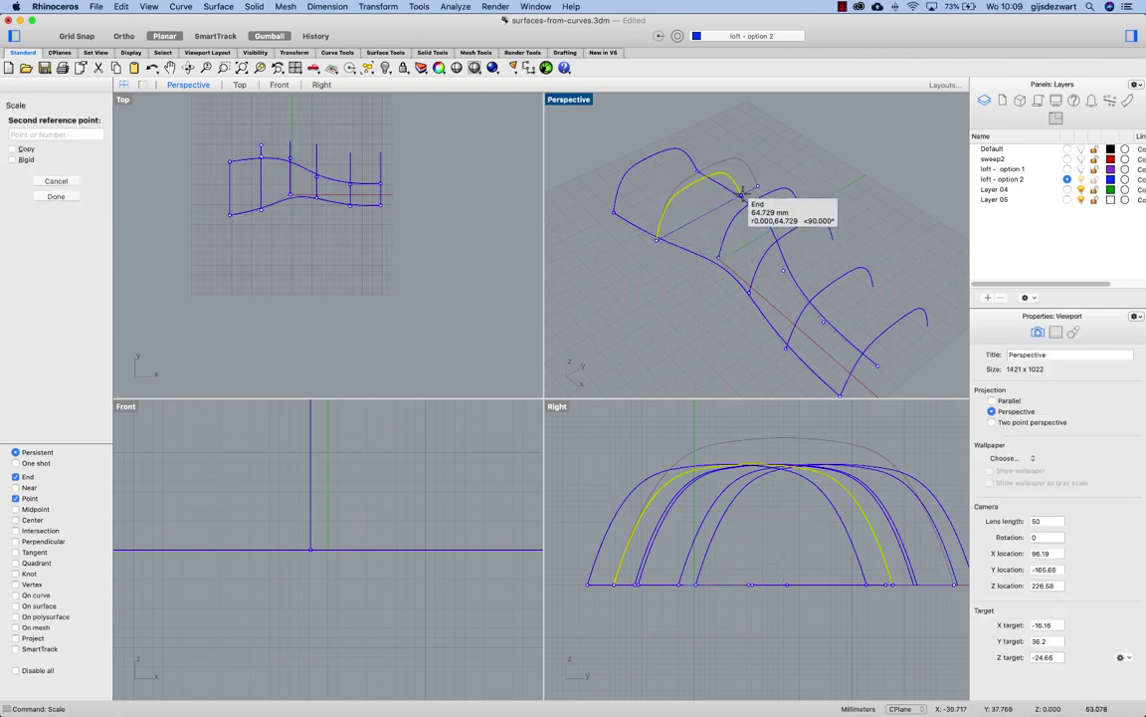
{"action": "left_click", "coordinate": [742, 196]}
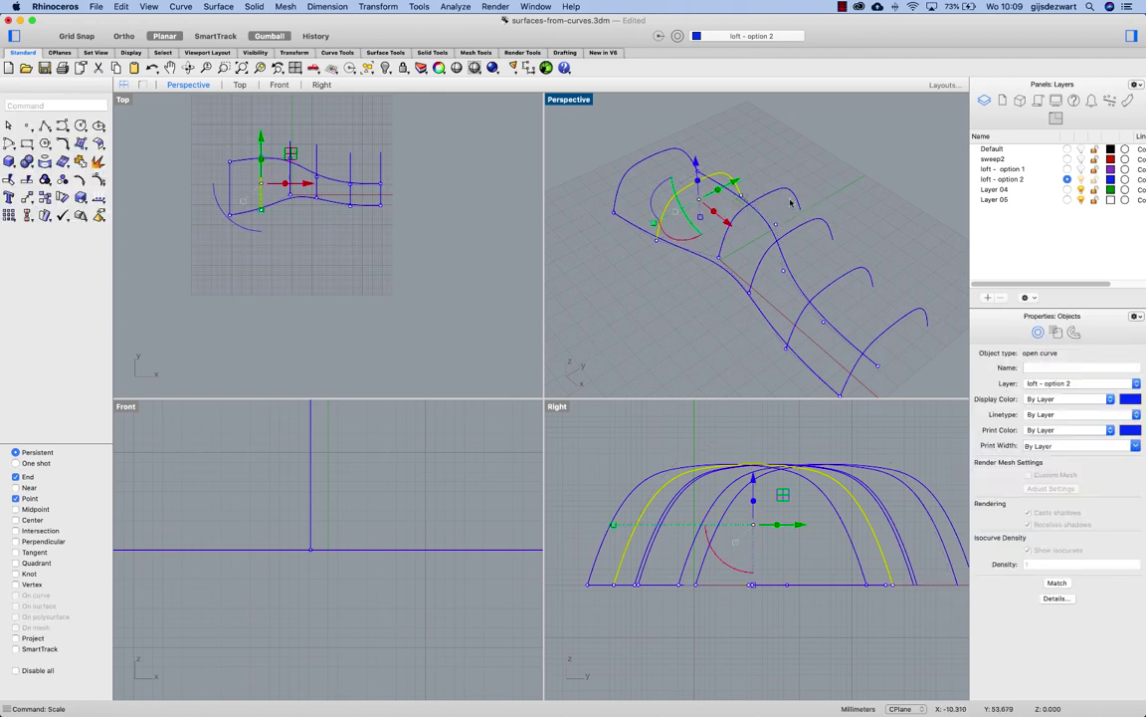
{"action": "left_click_drag", "start_coordinate": [696, 194], "coordinate": [723, 225]}
Step: Rescale the repositioned arch to fit the outline, redoing a first attempt
{"action": "key", "text": "Return"}
{"action": "left_click", "coordinate": [722, 256]}
{"action": "left_click", "coordinate": [797, 208]}
{"action": "left_click", "coordinate": [772, 221]}
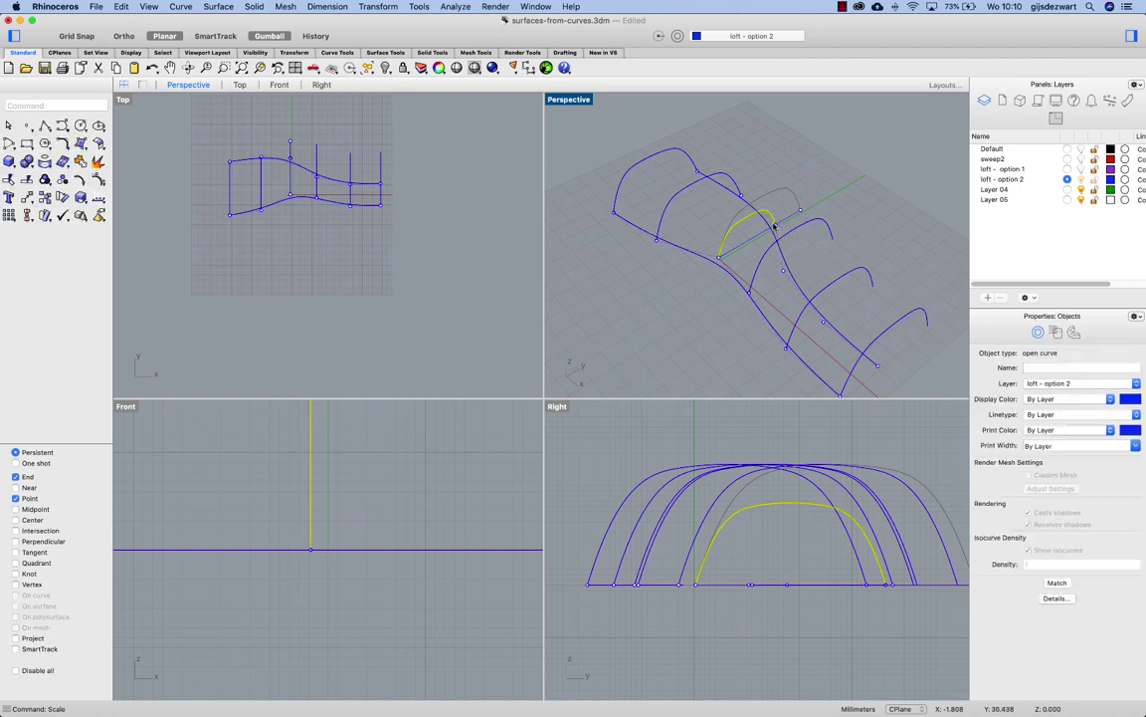
{"action": "key", "text": "super+z"}
{"action": "key", "text": "Return"}
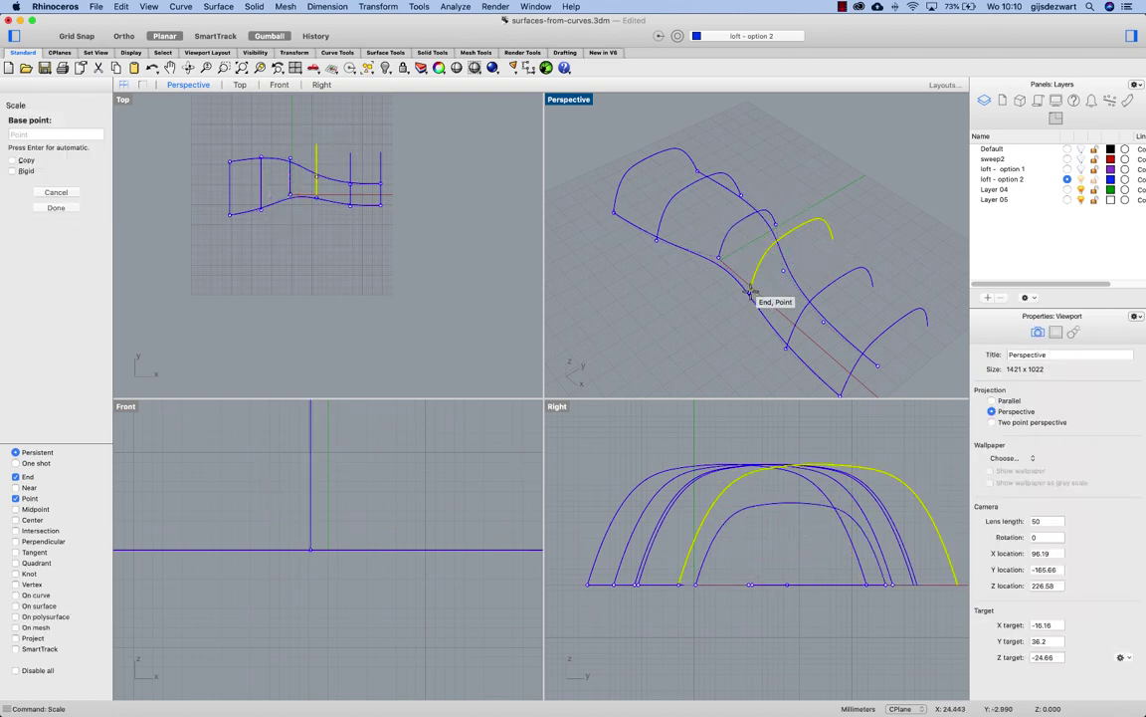
{"action": "left_click", "coordinate": [751, 291]}
{"action": "left_click", "coordinate": [831, 233]}
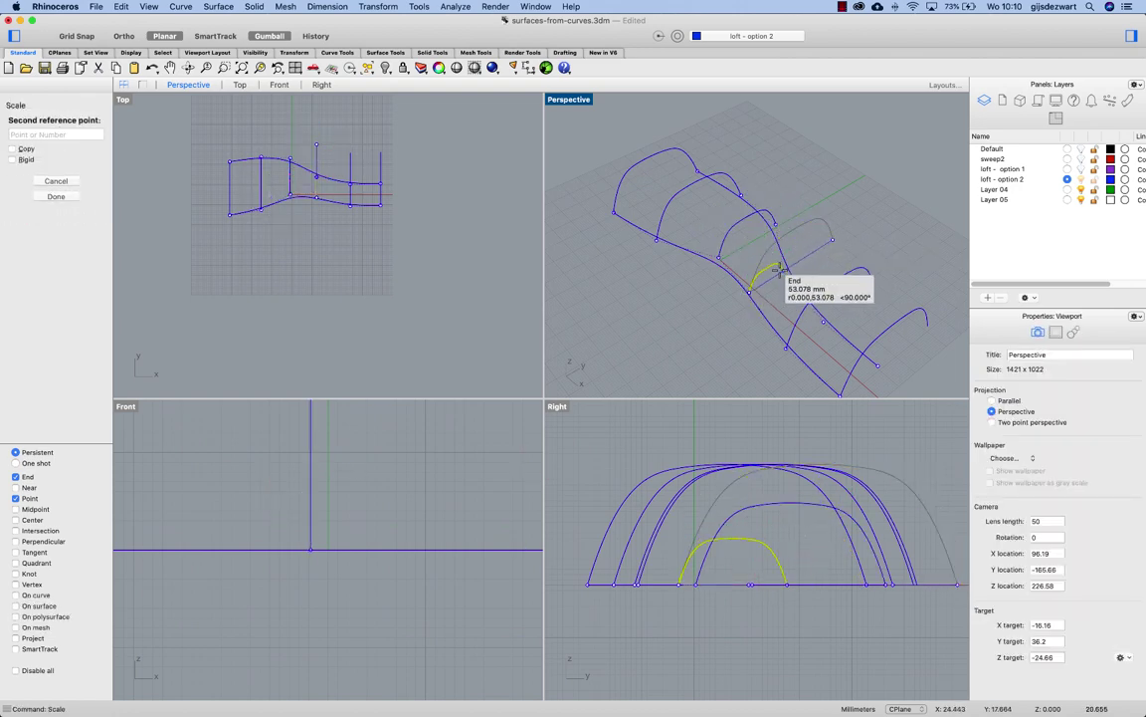
{"action": "left_click", "coordinate": [768, 261]}
Step: Shrink the next arch and the tip arch to fit the tapering outline
{"action": "left_click", "coordinate": [794, 337]}
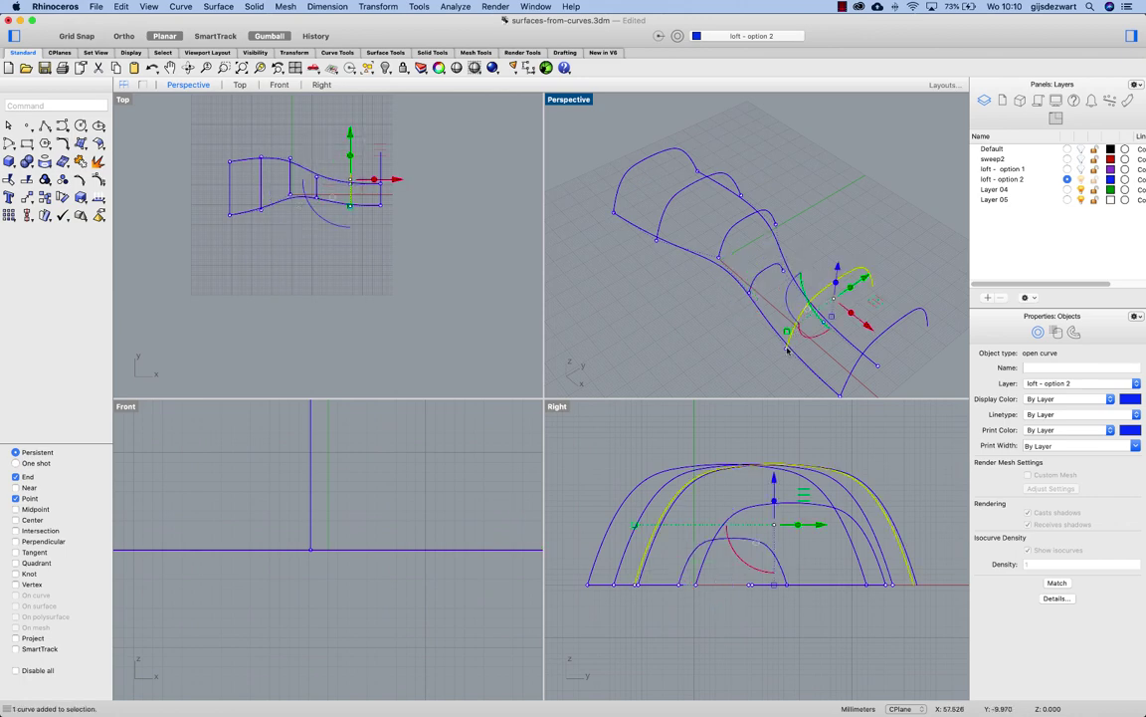
{"action": "key", "text": "Return"}
{"action": "left_click", "coordinate": [786, 347]}
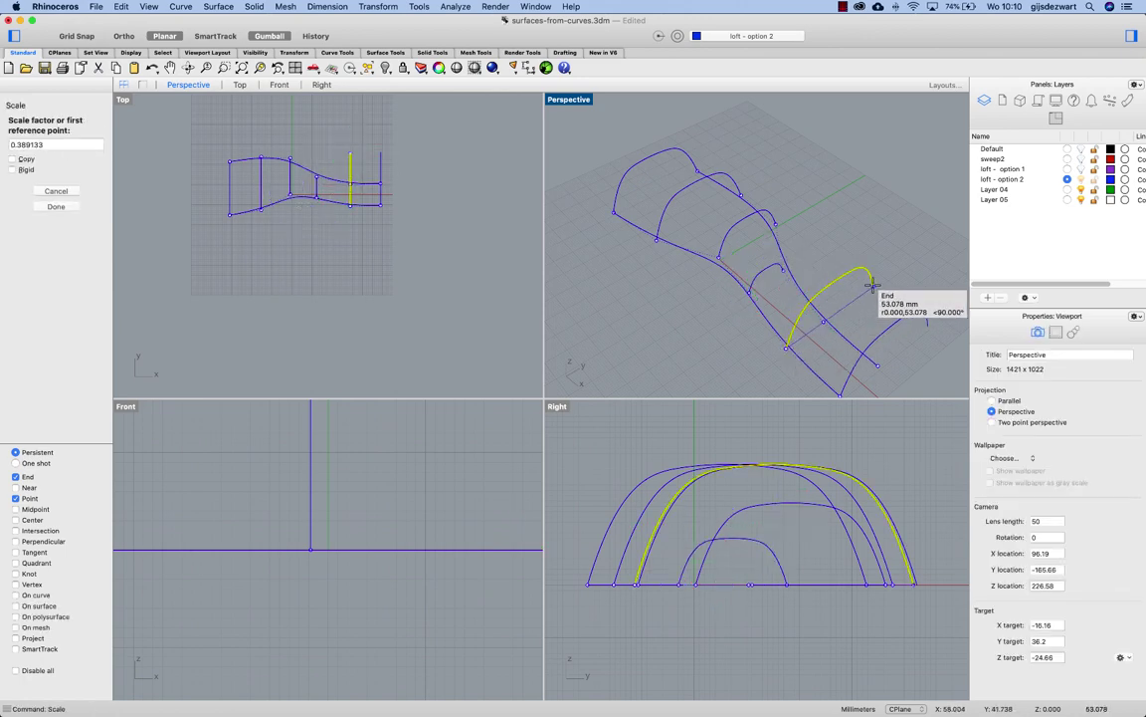
{"action": "left_click", "coordinate": [871, 286]}
{"action": "left_click", "coordinate": [806, 329]}
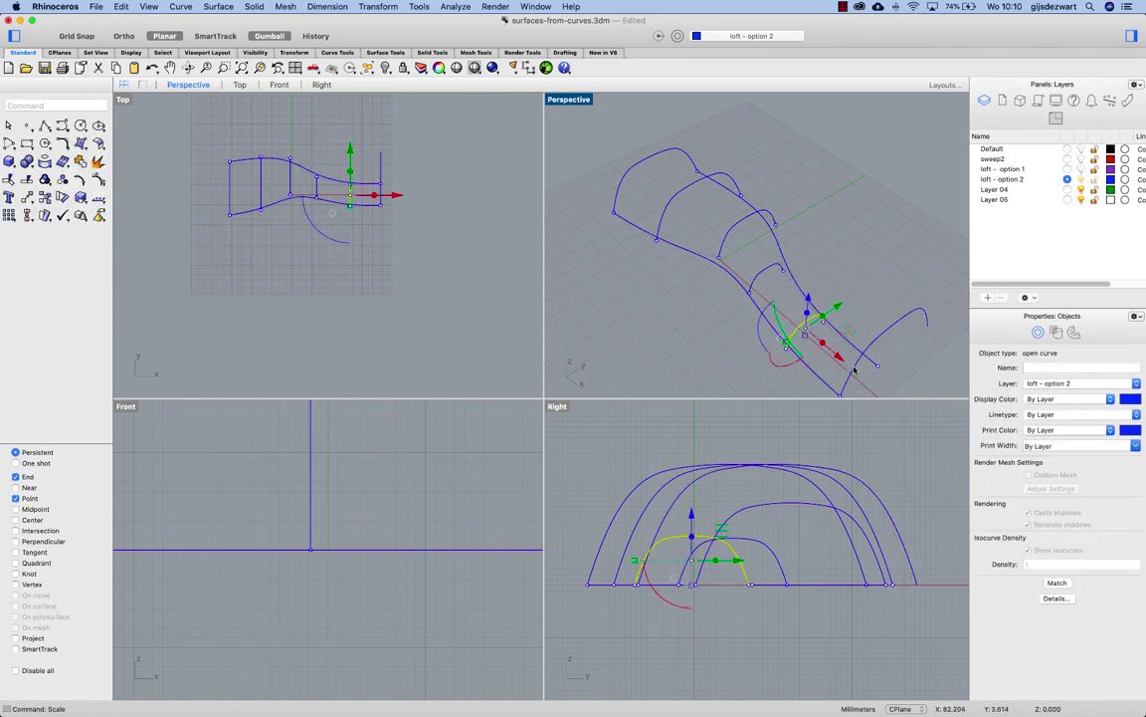
{"action": "left_click", "coordinate": [854, 370]}
{"action": "key", "text": "Return"}
{"action": "left_click", "coordinate": [841, 393]}
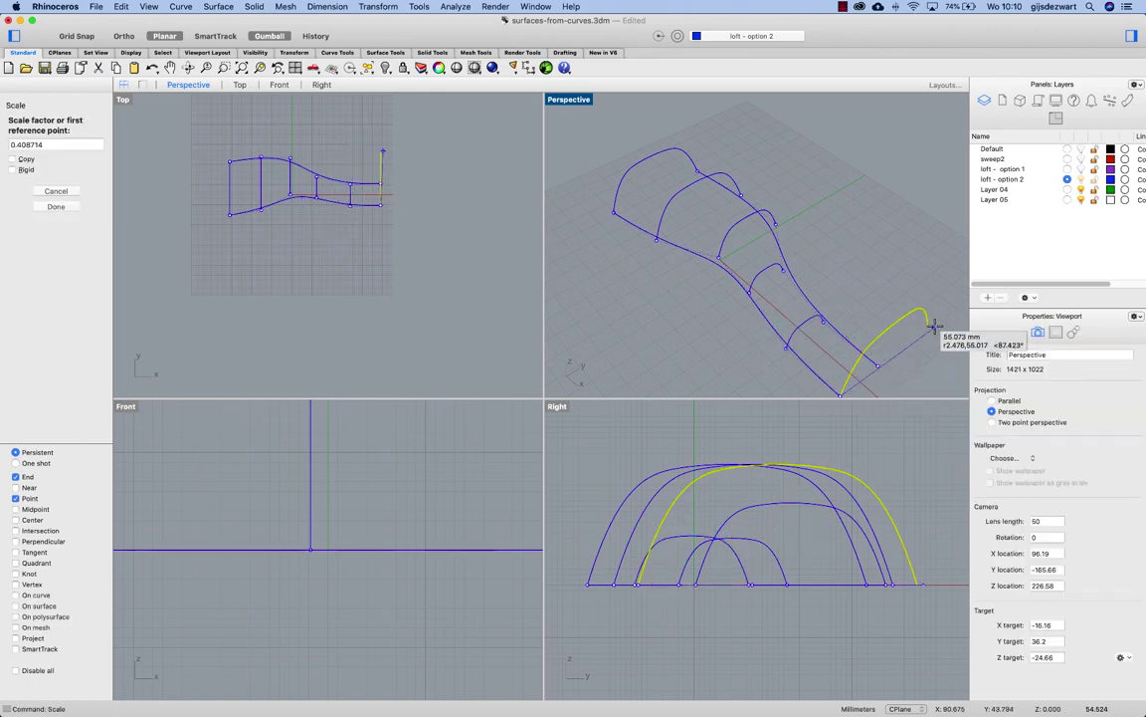
{"action": "left_click", "coordinate": [927, 326]}
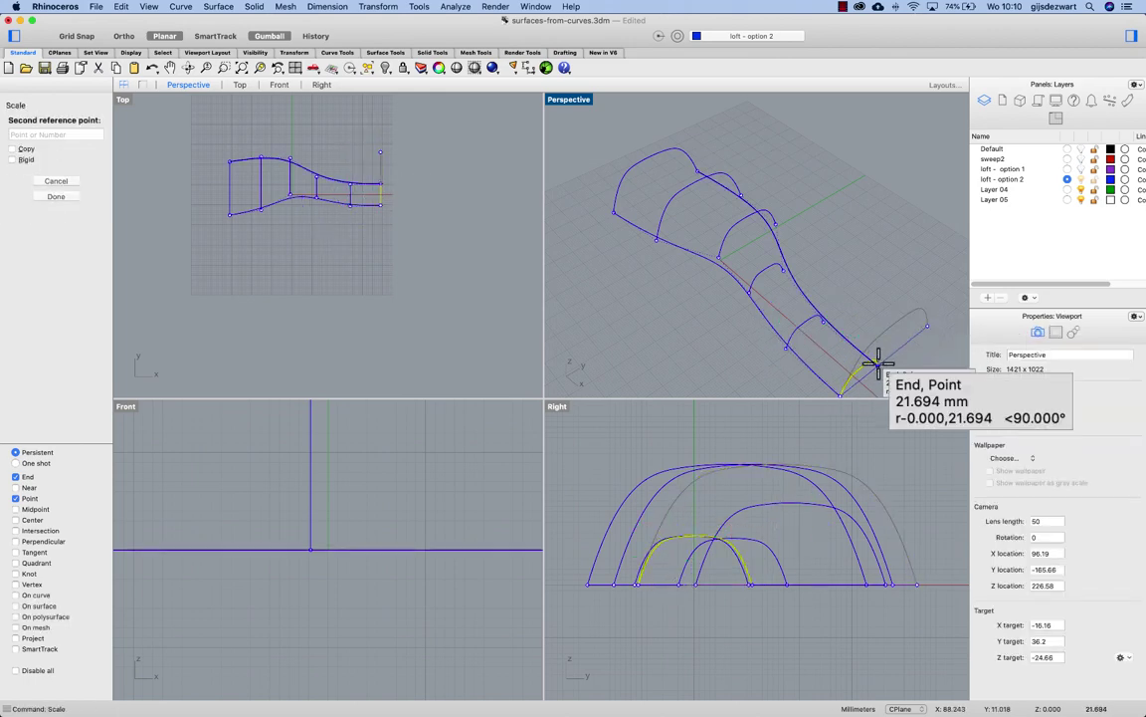
{"action": "left_click", "coordinate": [876, 364]}
{"action": "right_click_drag", "start_coordinate": [788, 326], "coordinate": [687, 164]}
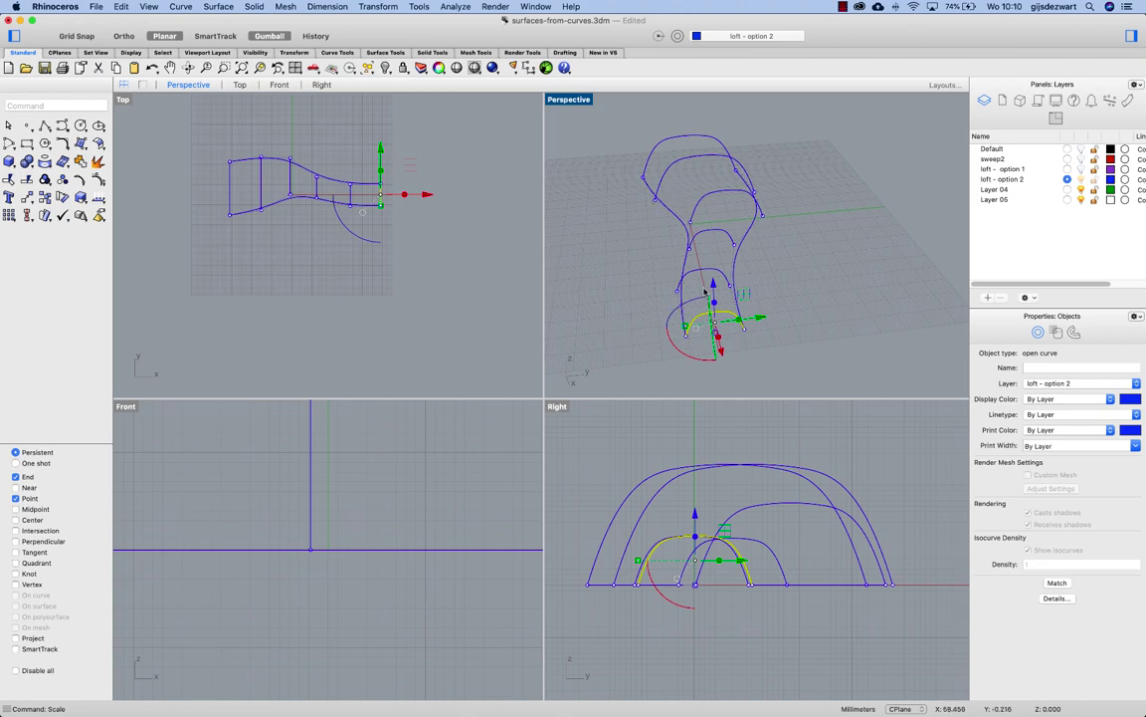
Step: Run Loft through the five arch sections in order and preview the Loose loft surface
{"action": "left_click", "coordinate": [726, 265]}
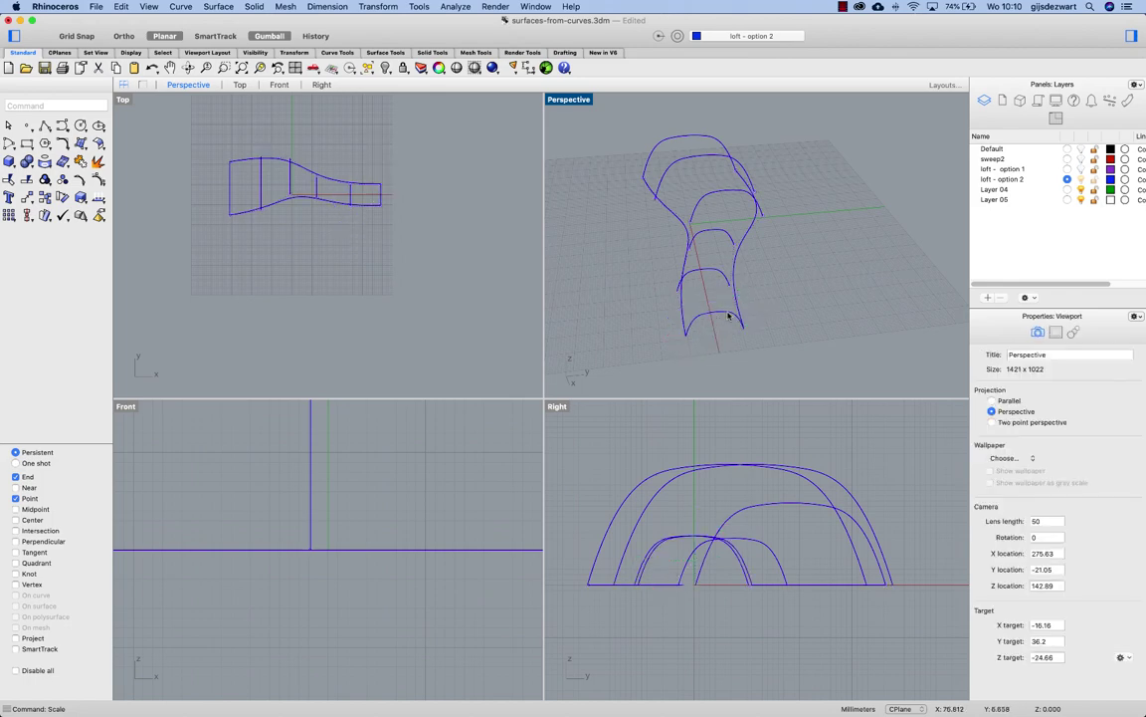
{"action": "type", "text": "loft"}
{"action": "key", "text": "Return"}
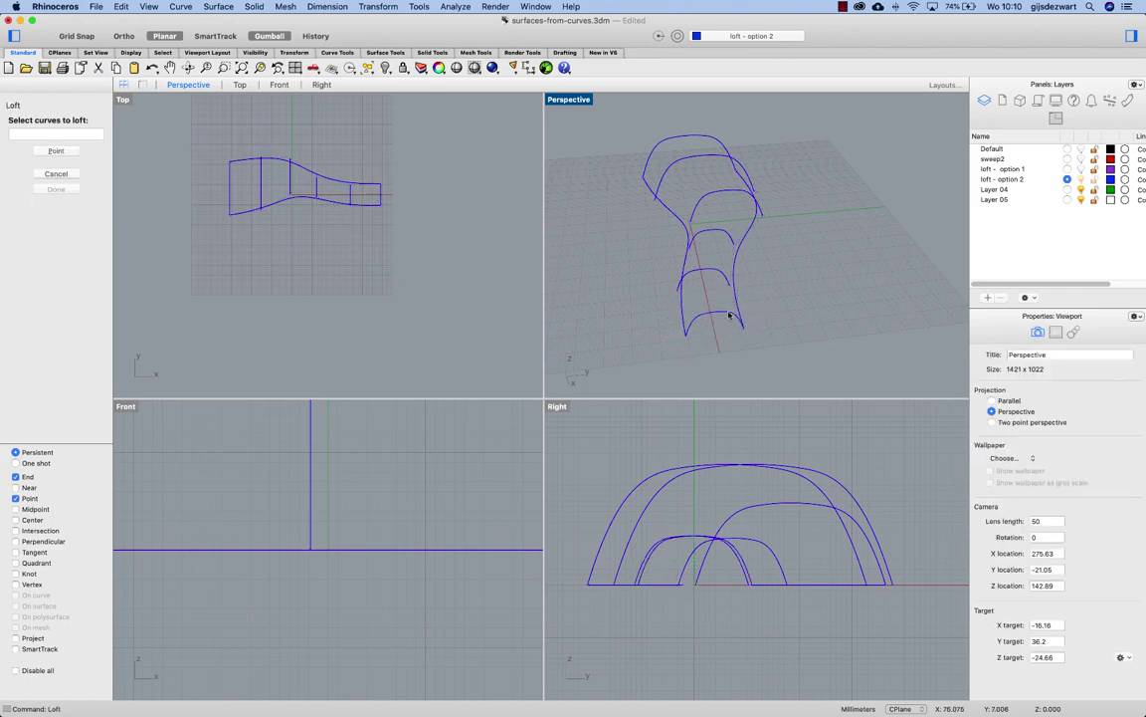
{"action": "left_click", "coordinate": [732, 317]}
{"action": "left_click", "coordinate": [726, 273]}
{"action": "left_click", "coordinate": [732, 239]}
{"action": "left_click", "coordinate": [673, 178]}
{"action": "left_click", "coordinate": [663, 169]}
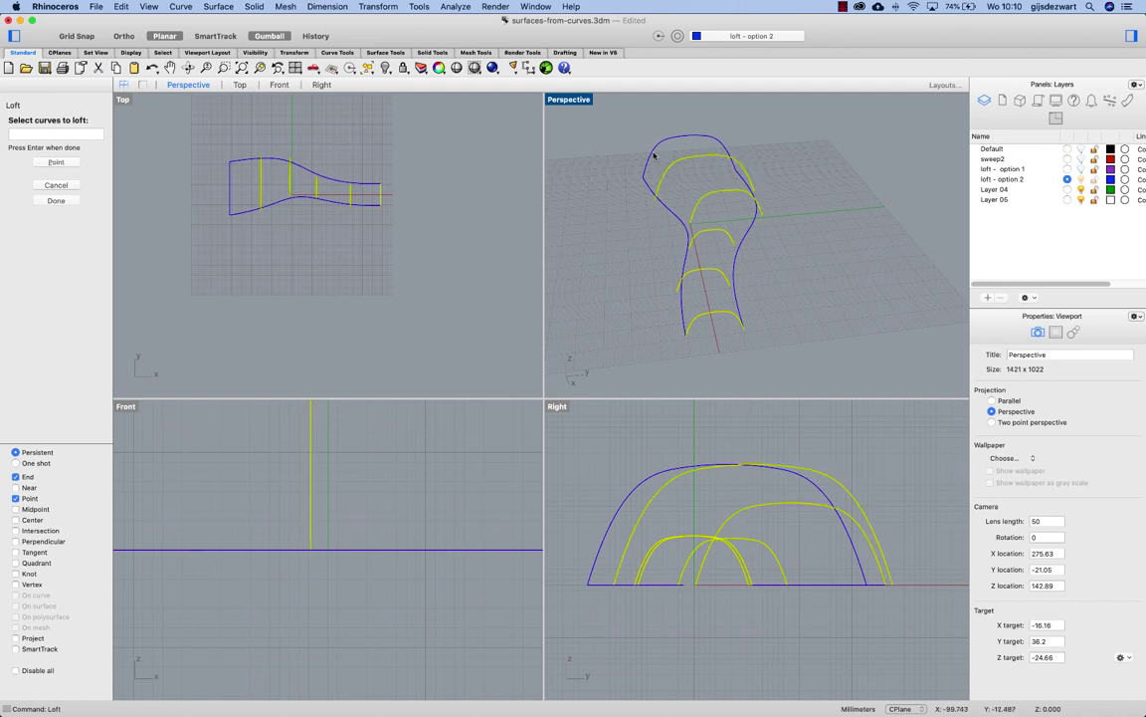
{"action": "key", "text": "Return"}
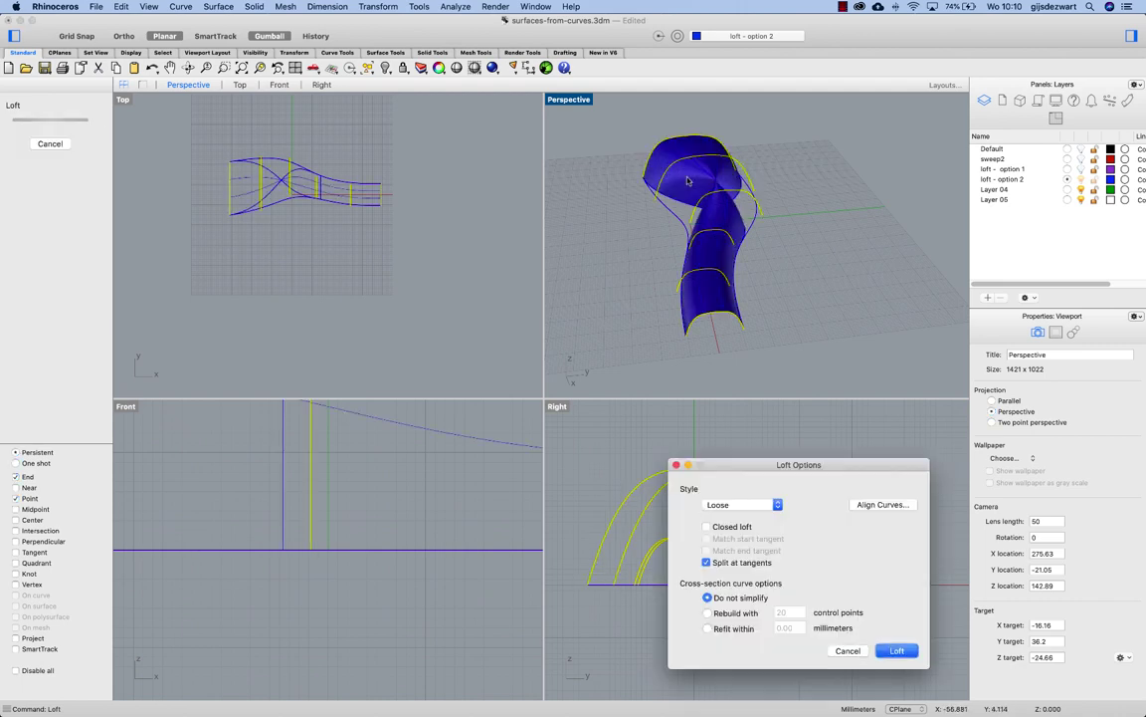
{"action": "right_click_drag", "start_coordinate": [645, 170], "coordinate": [700, 223]}
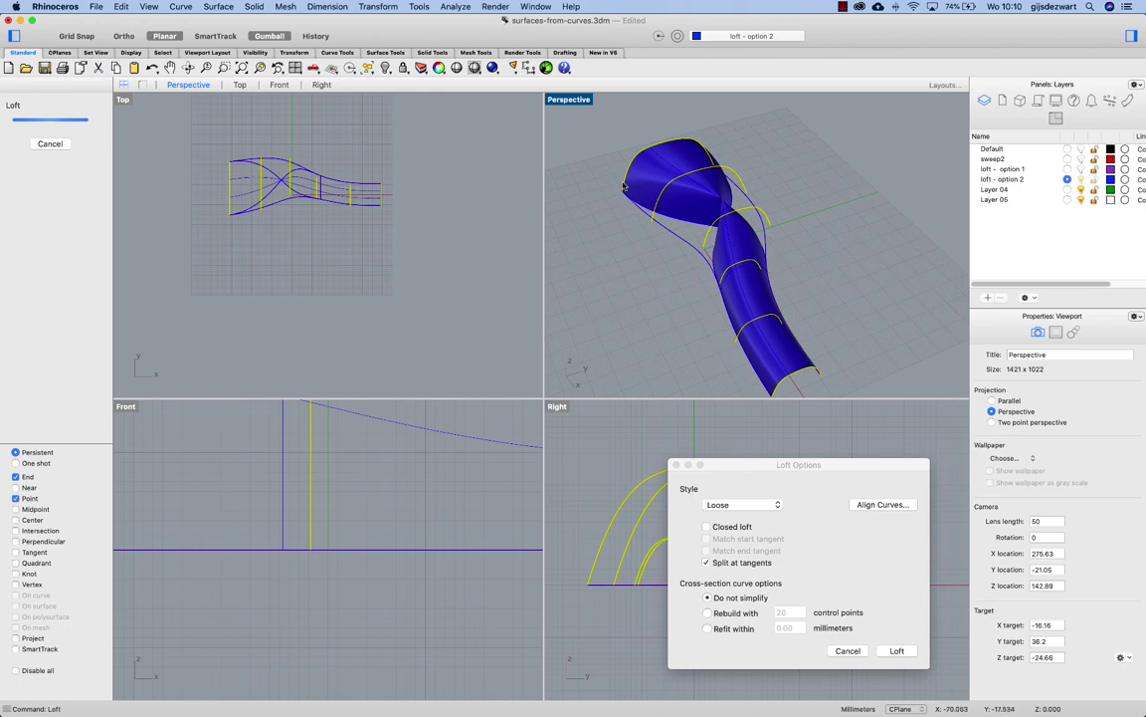
Step: Align the section curves by flipping the twisted section, then inspect the loft preview
{"action": "left_click", "coordinate": [872, 505]}
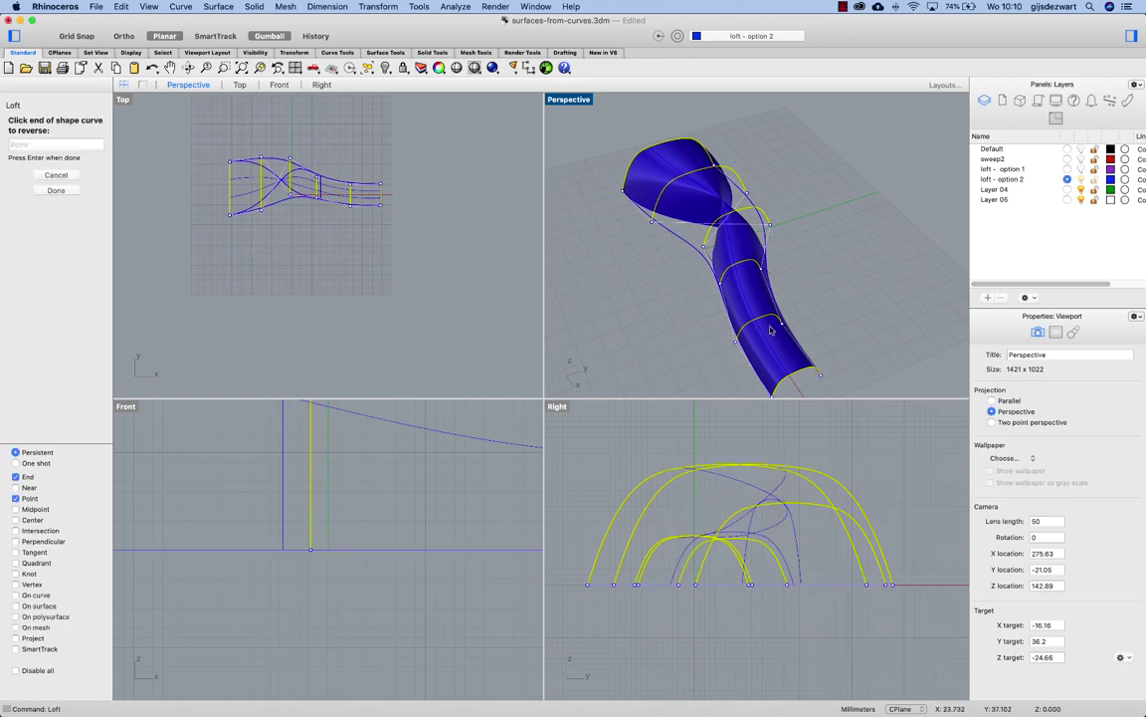
{"action": "left_click", "coordinate": [625, 193]}
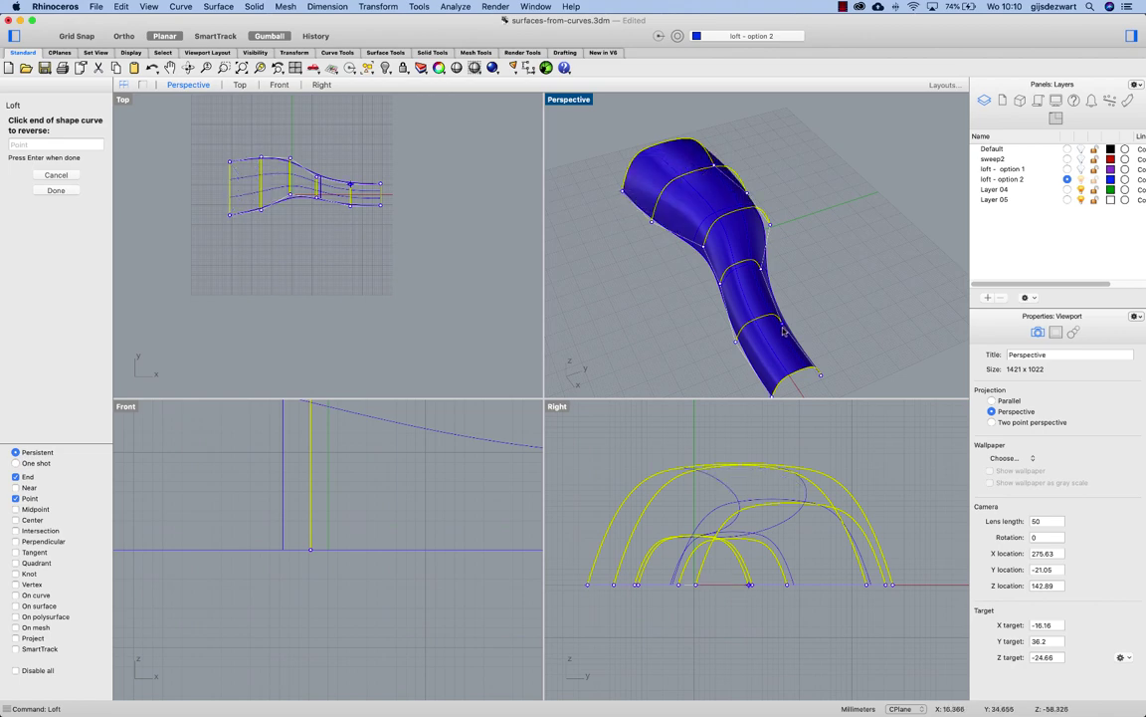
{"action": "key", "text": "Return"}
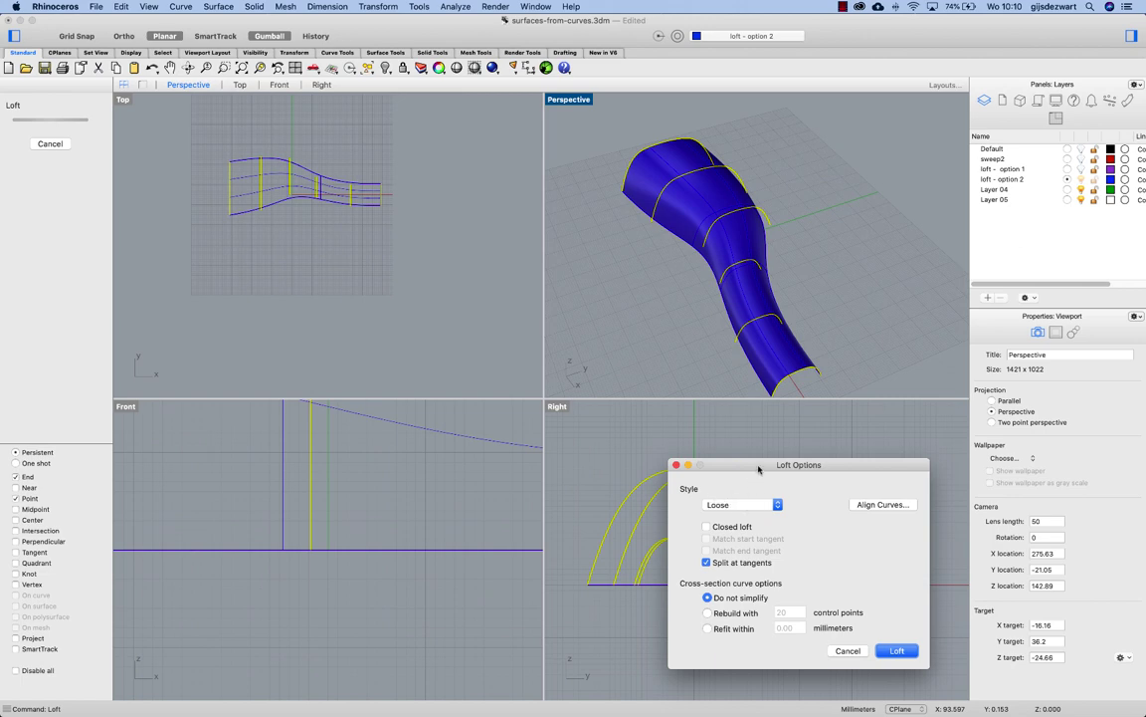
{"action": "right_click_drag", "start_coordinate": [705, 338], "coordinate": [754, 194]}
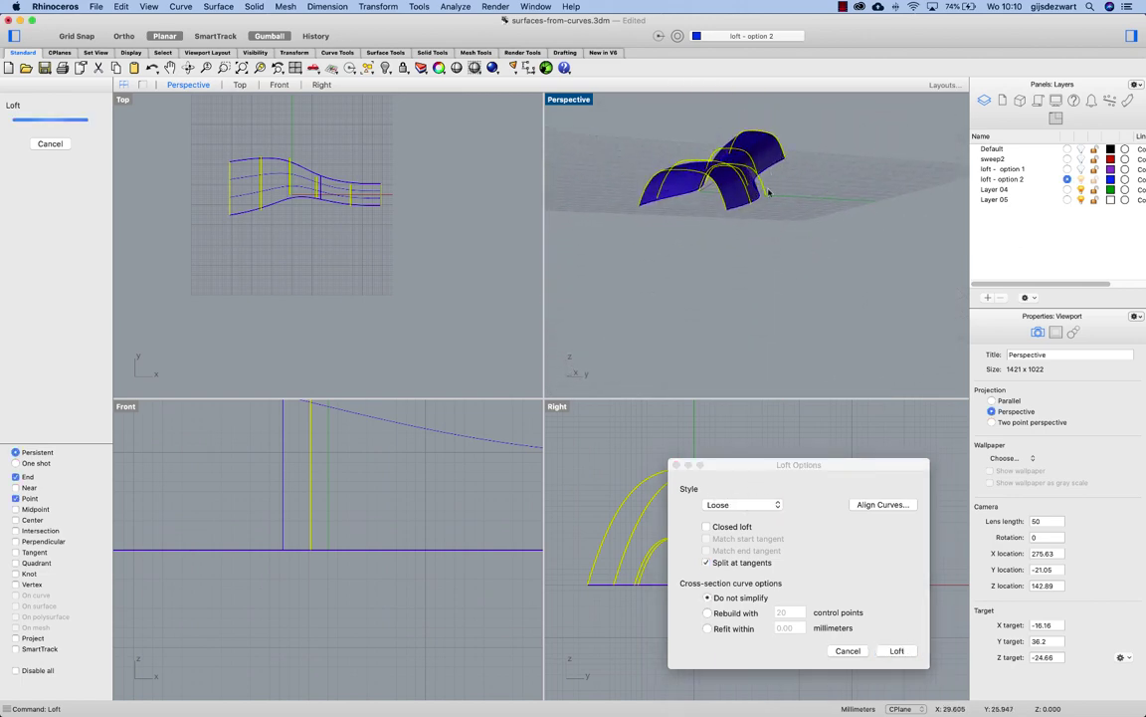
{"action": "right_click_drag", "start_coordinate": [734, 299], "coordinate": [822, 398]}
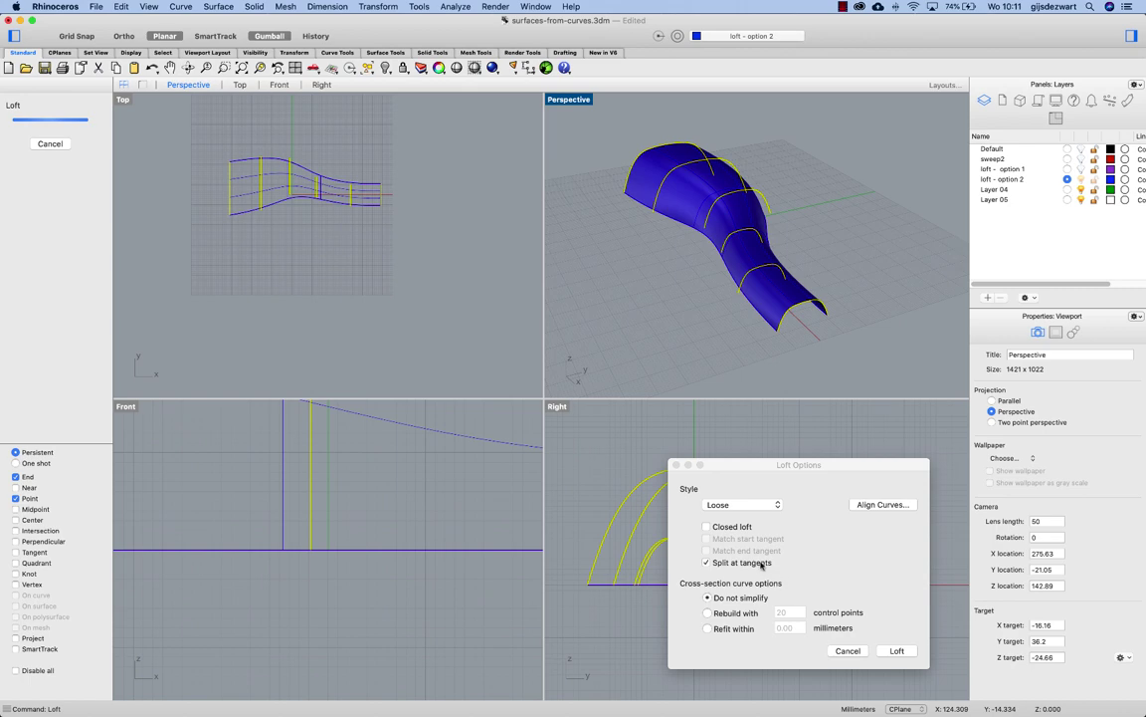
Step: Compare the Normal loft style, switch back to Loose, and create the loft surface
{"action": "left_click", "coordinate": [749, 504]}
{"action": "left_click", "coordinate": [749, 496]}
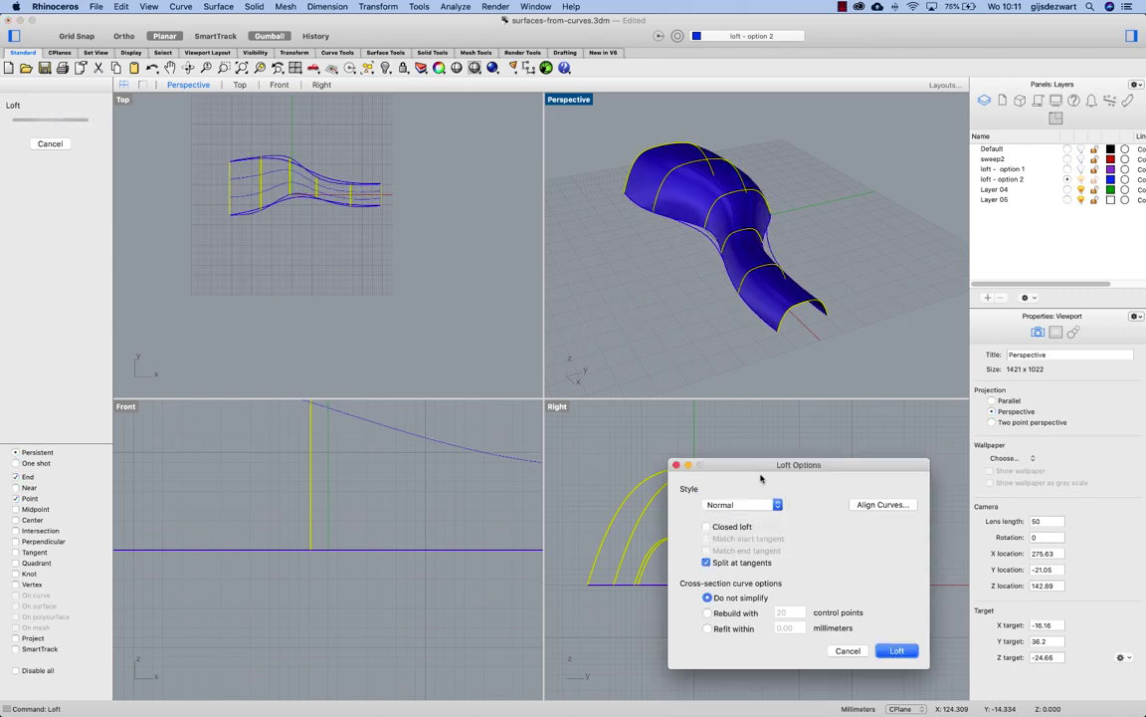
{"action": "right_click_drag", "start_coordinate": [727, 329], "coordinate": [748, 305]}
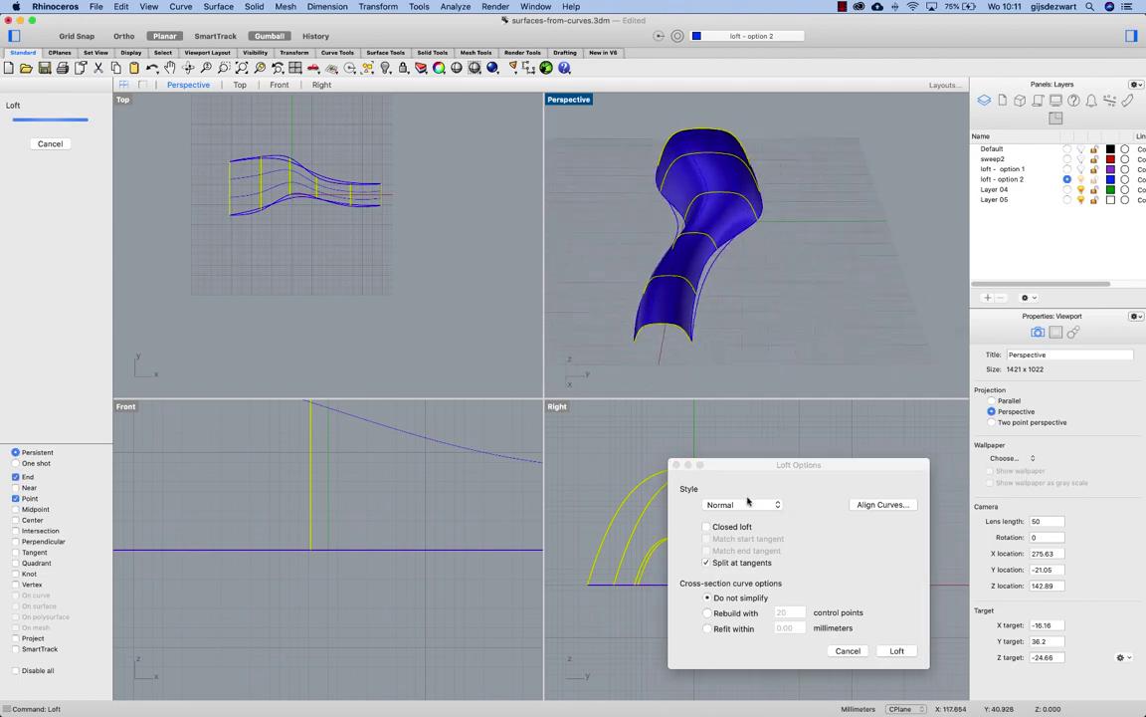
{"action": "left_click", "coordinate": [742, 504]}
{"action": "left_click", "coordinate": [734, 516]}
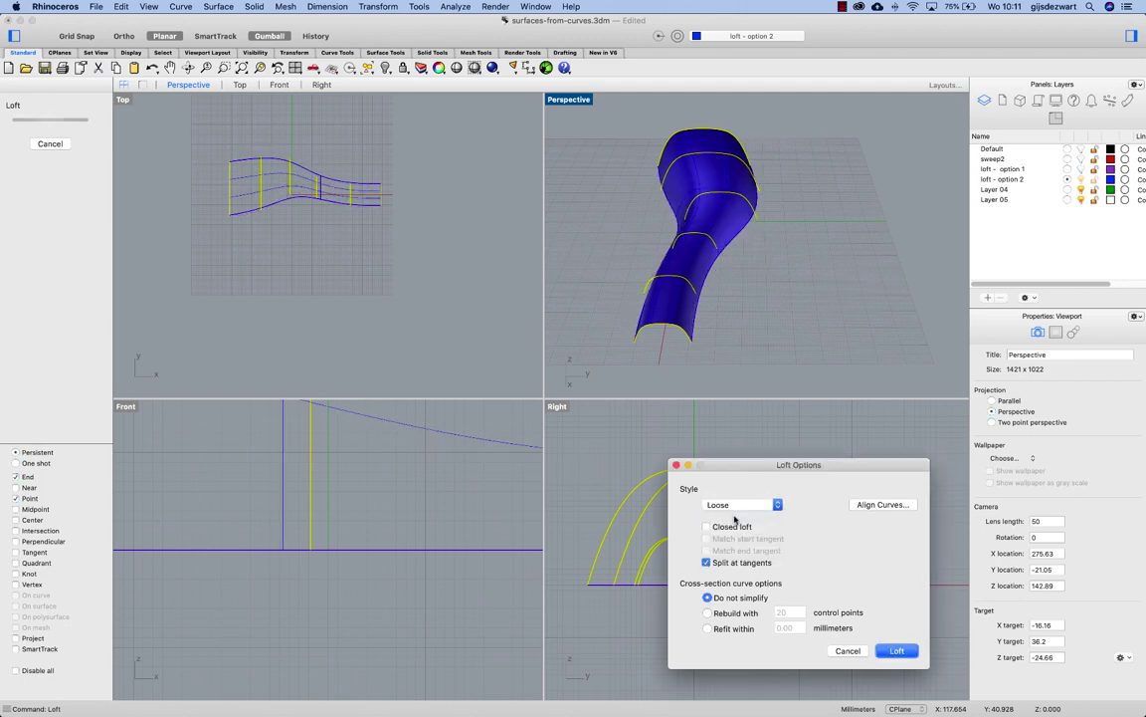
{"action": "left_click", "coordinate": [897, 650]}
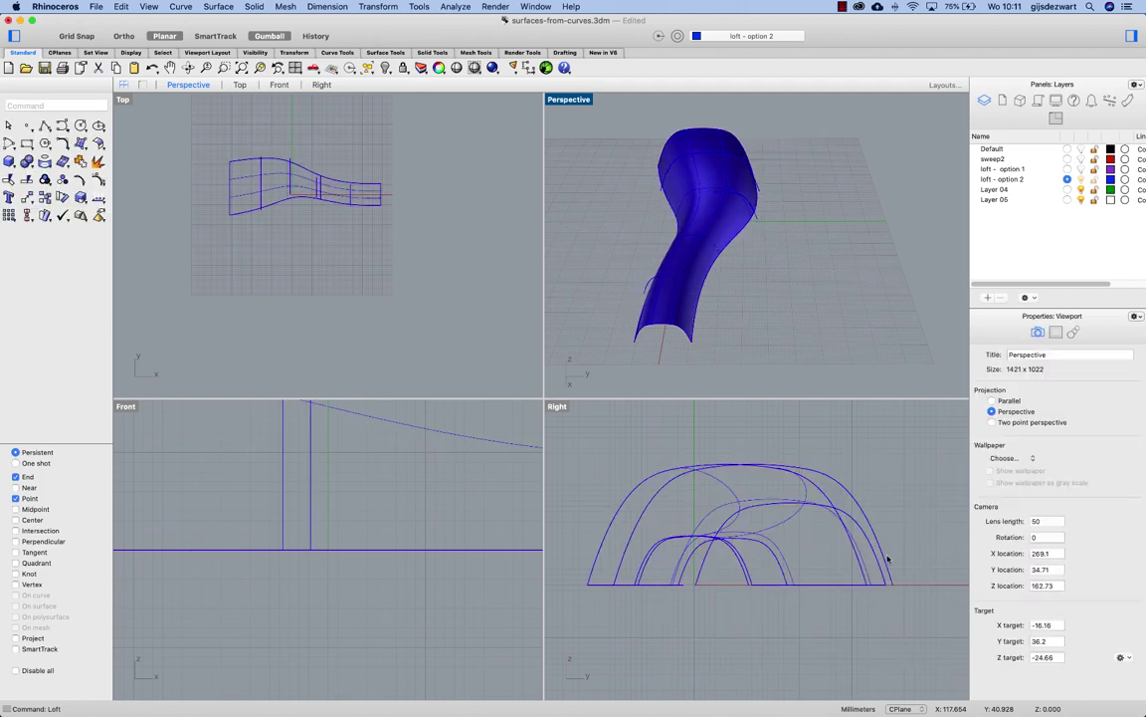
Step: Orbit around the loft surface and pick the curve beneath it from the Choose Objects list
{"action": "right_click_drag", "start_coordinate": [679, 264], "coordinate": [779, 220]}
{"action": "right_click_drag", "start_coordinate": [852, 225], "coordinate": [764, 201]}
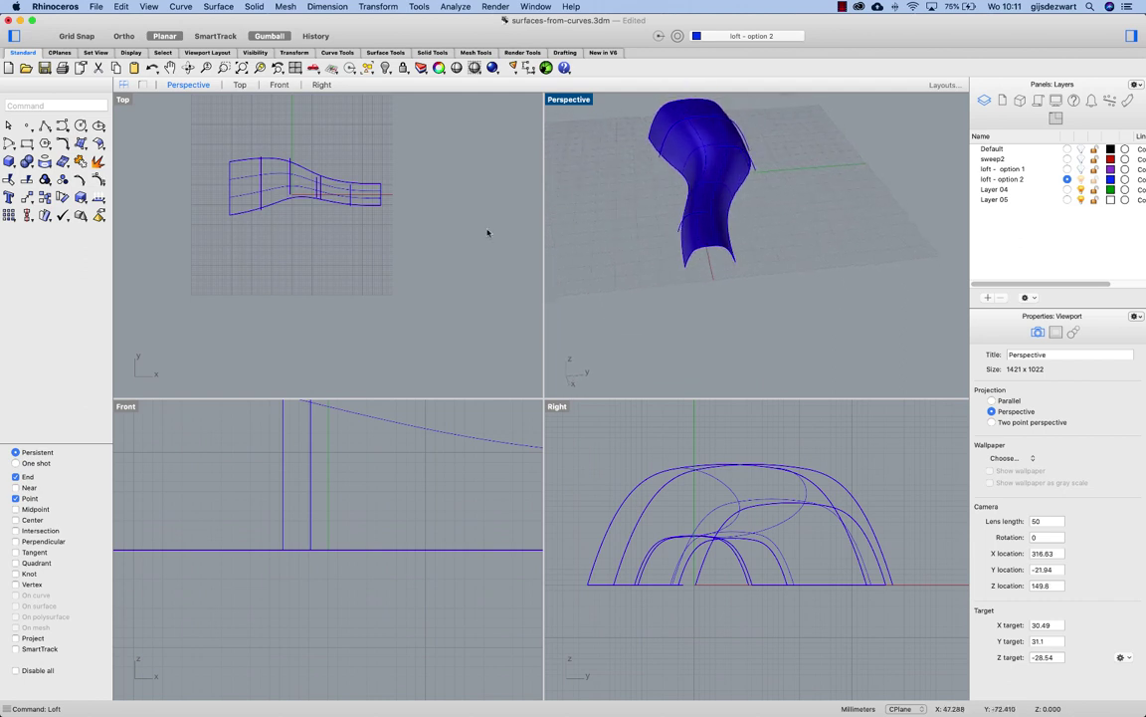
{"action": "left_click", "coordinate": [274, 162]}
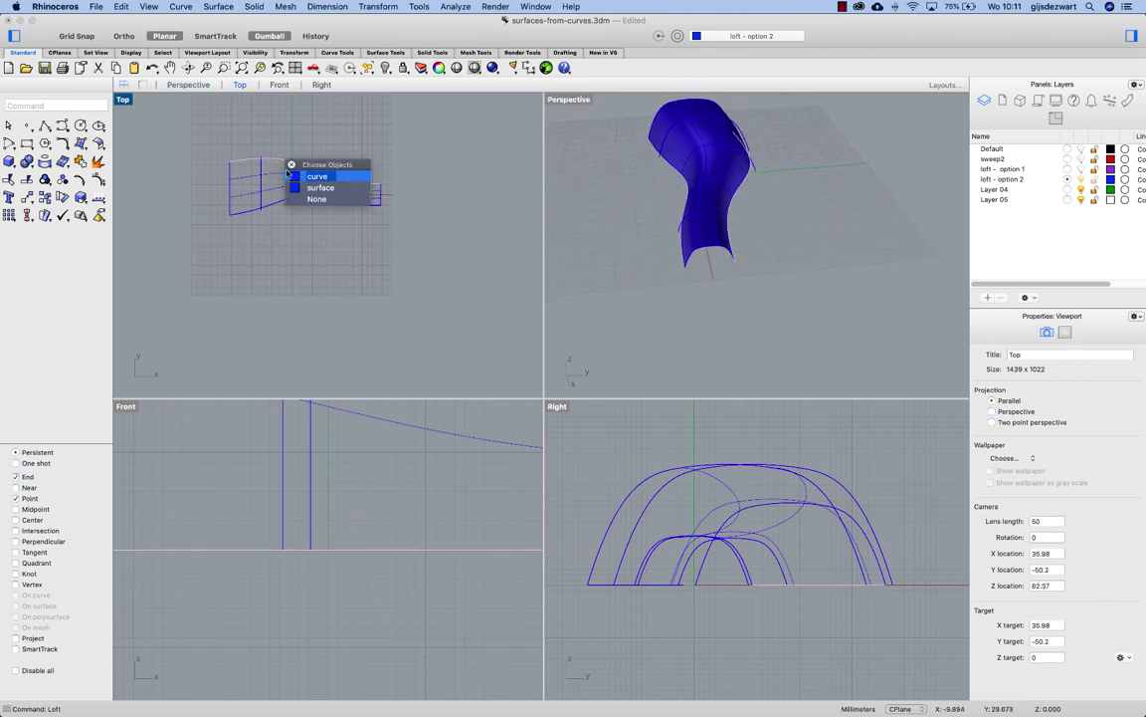
{"action": "left_click", "coordinate": [298, 177]}
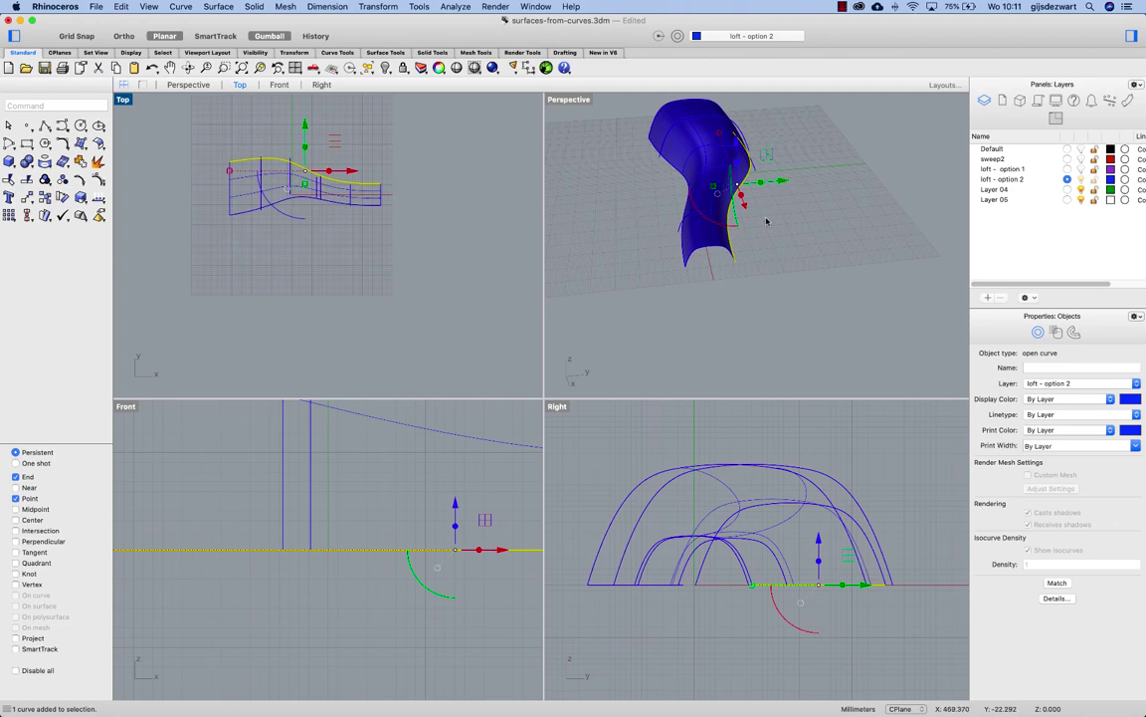
{"action": "right_click_drag", "start_coordinate": [766, 221], "coordinate": [724, 225]}
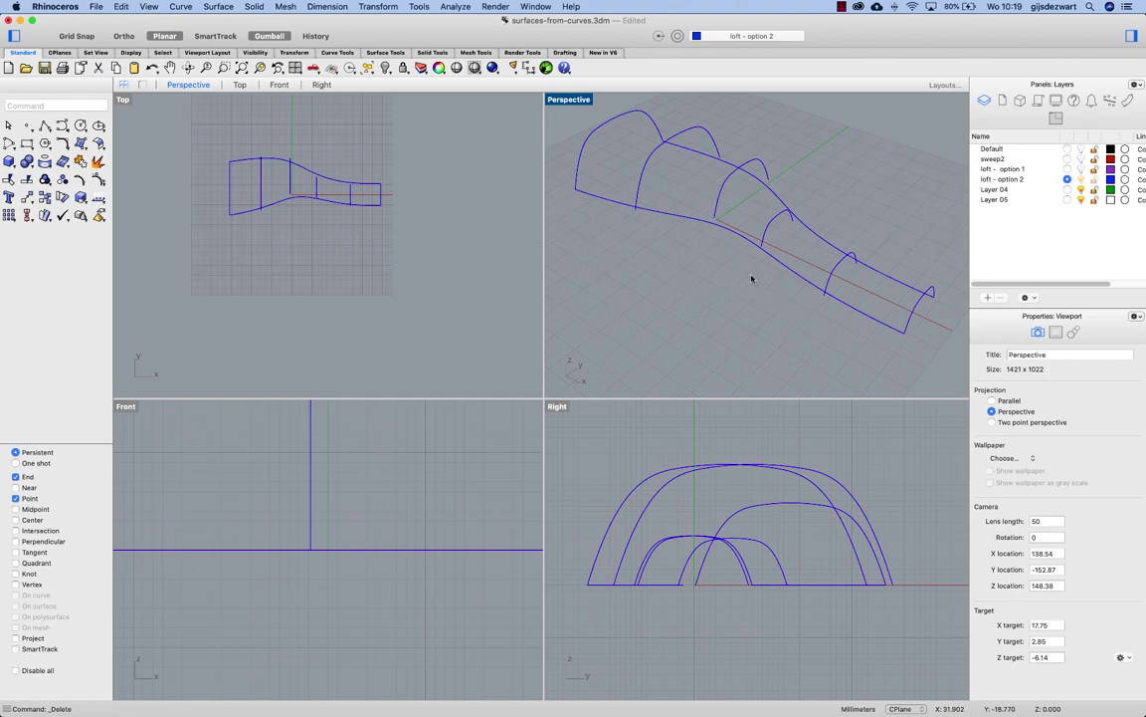
Step: Slide the narrow-end profile arc along the shell's length
{"action": "left_click", "coordinate": [921, 301]}
{"action": "left_click_drag", "start_coordinate": [961, 323], "coordinate": [874, 346]}
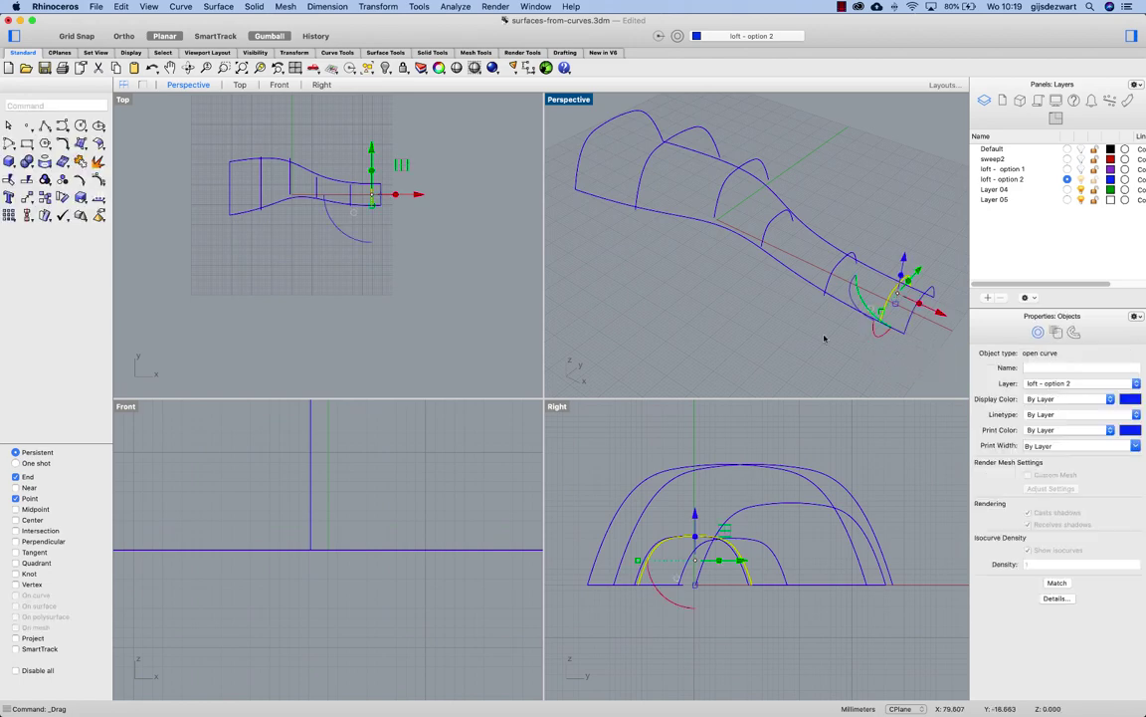
{"action": "left_click", "coordinate": [767, 328]}
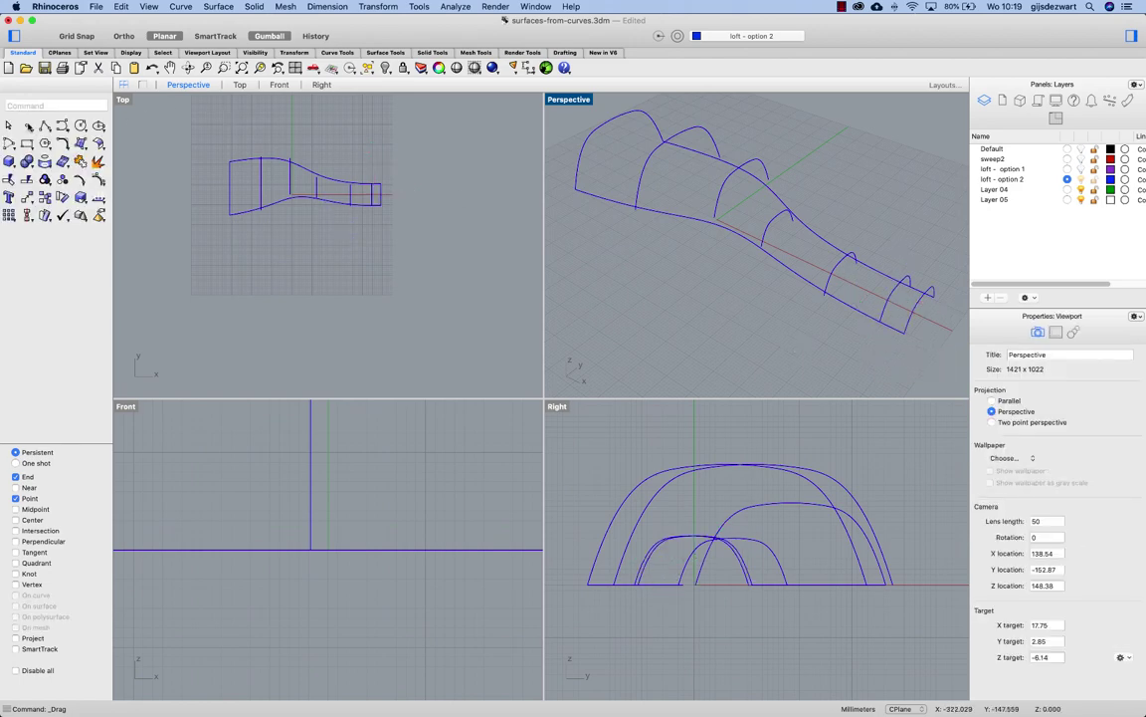
Step: Place a tip point midway between the arc's two ends using Point Between
{"action": "left_click", "coordinate": [26, 122]}
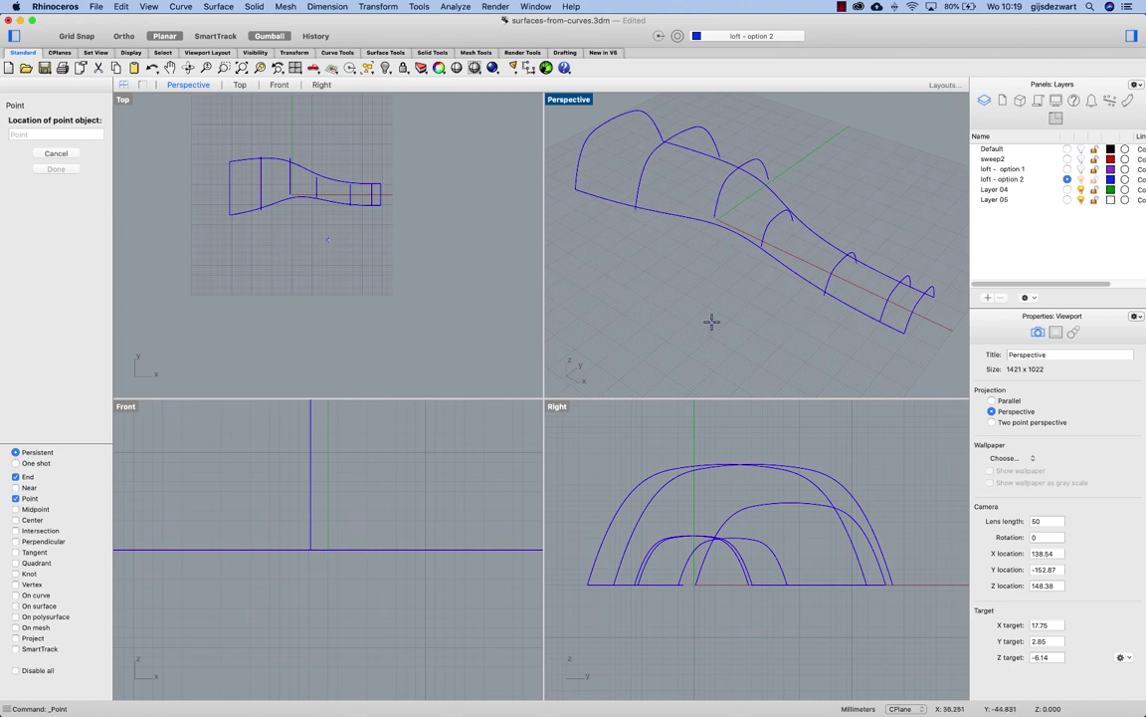
{"action": "type", "text": "between"}
{"action": "key", "text": "Return"}
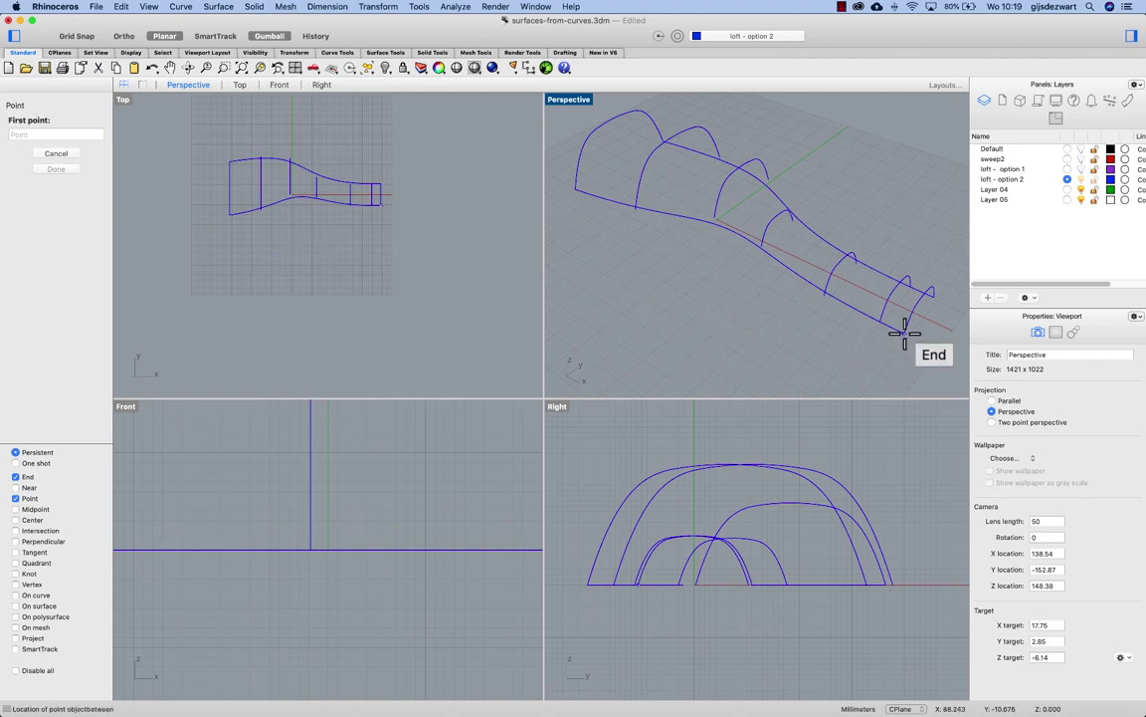
{"action": "left_click", "coordinate": [905, 329]}
{"action": "left_click", "coordinate": [933, 314]}
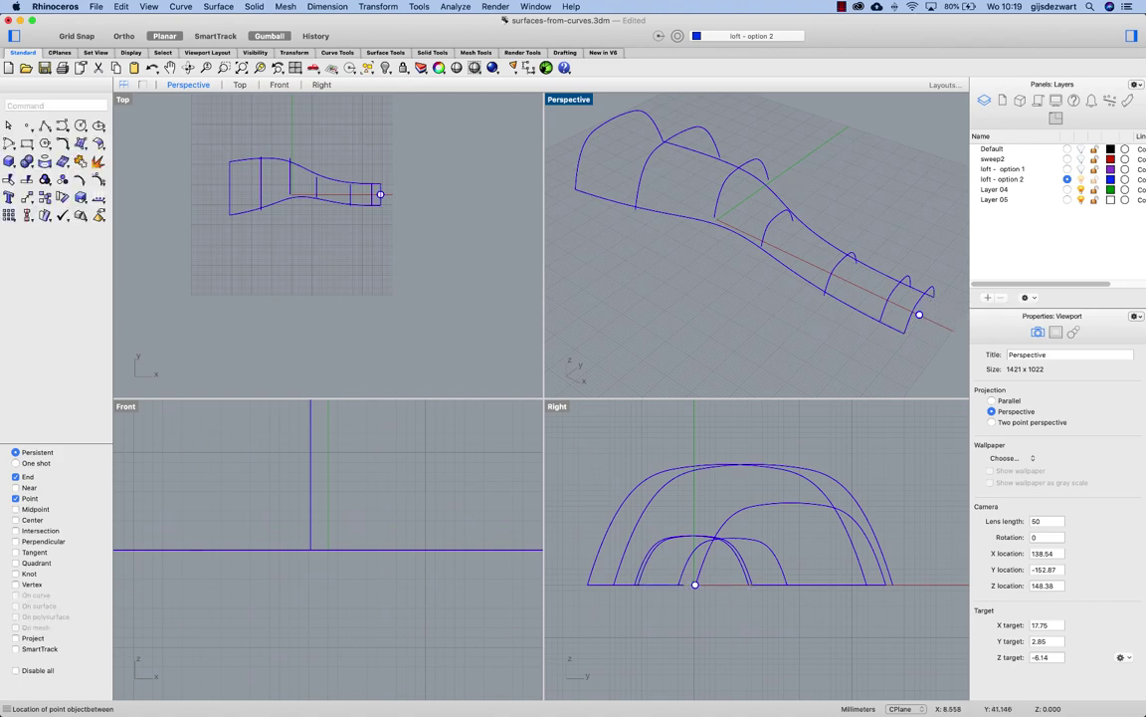
{"action": "type", "text": "loft"}
{"action": "key", "text": "Return"}
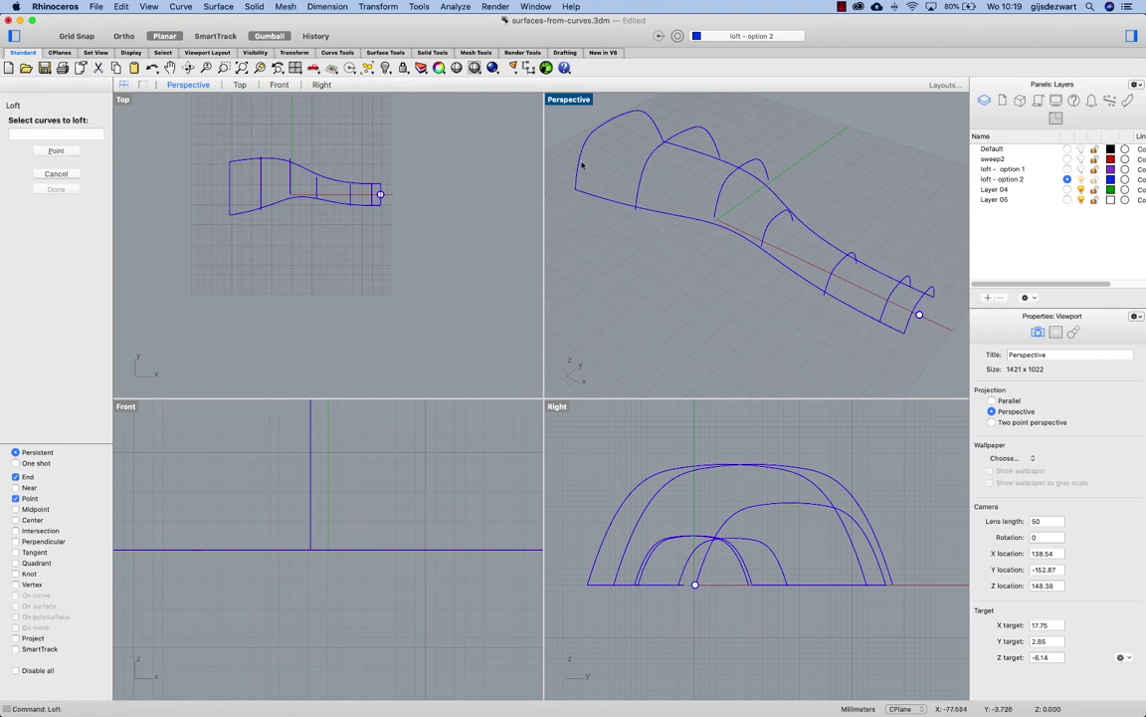
Step: Loft the six profile arcs from the wide end to the tip into a Loose shell surface
{"action": "left_click", "coordinate": [582, 164]}
{"action": "left_click", "coordinate": [648, 182]}
{"action": "left_click", "coordinate": [691, 208]}
{"action": "left_click", "coordinate": [766, 230]}
{"action": "left_click", "coordinate": [826, 285]}
{"action": "left_click", "coordinate": [908, 321]}
{"action": "key", "text": "Return"}
{"action": "key", "text": "Return"}
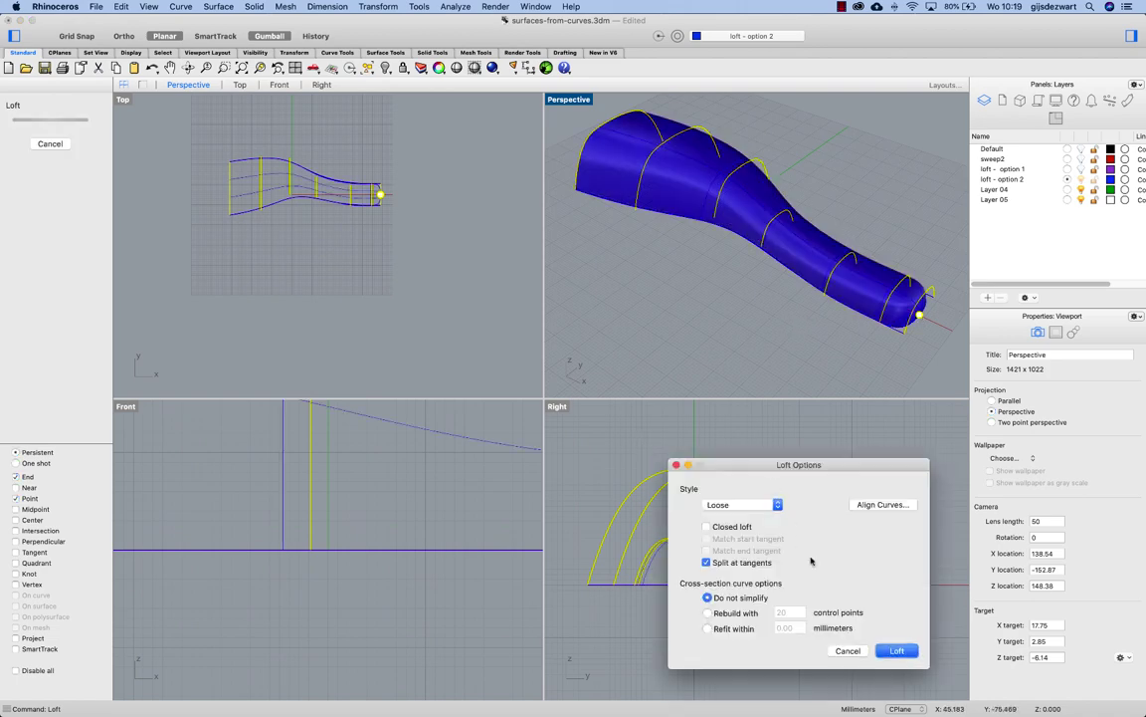
{"action": "left_click", "coordinate": [897, 651]}
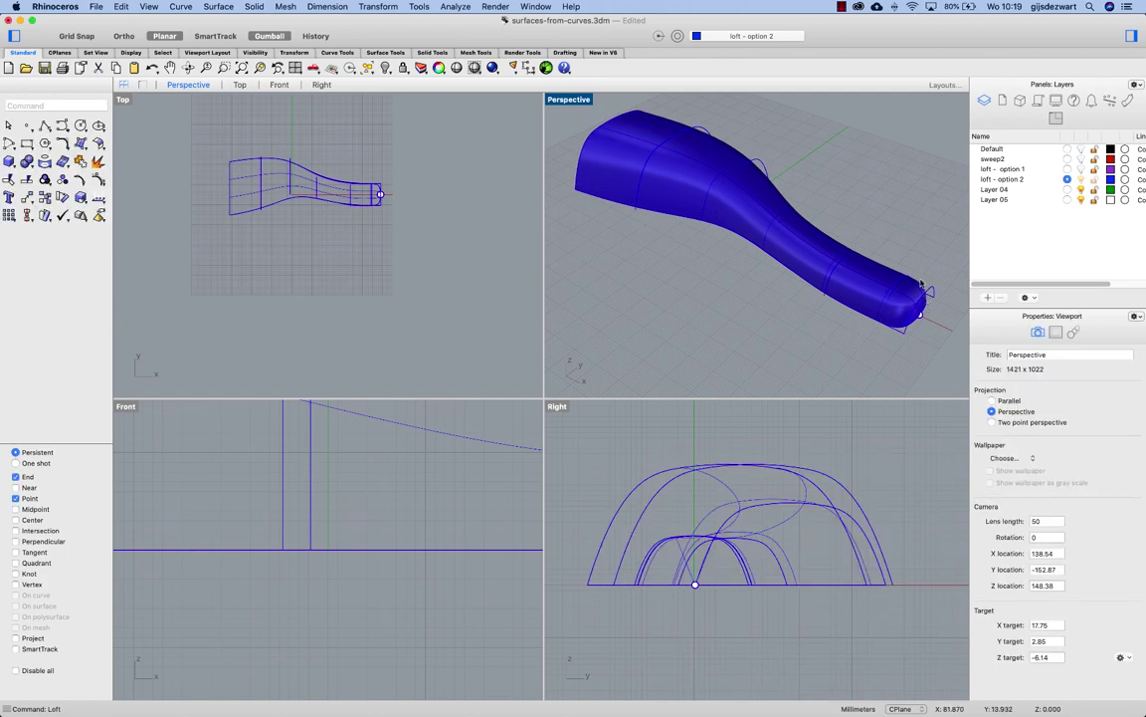
{"action": "left_click", "coordinate": [587, 101]}
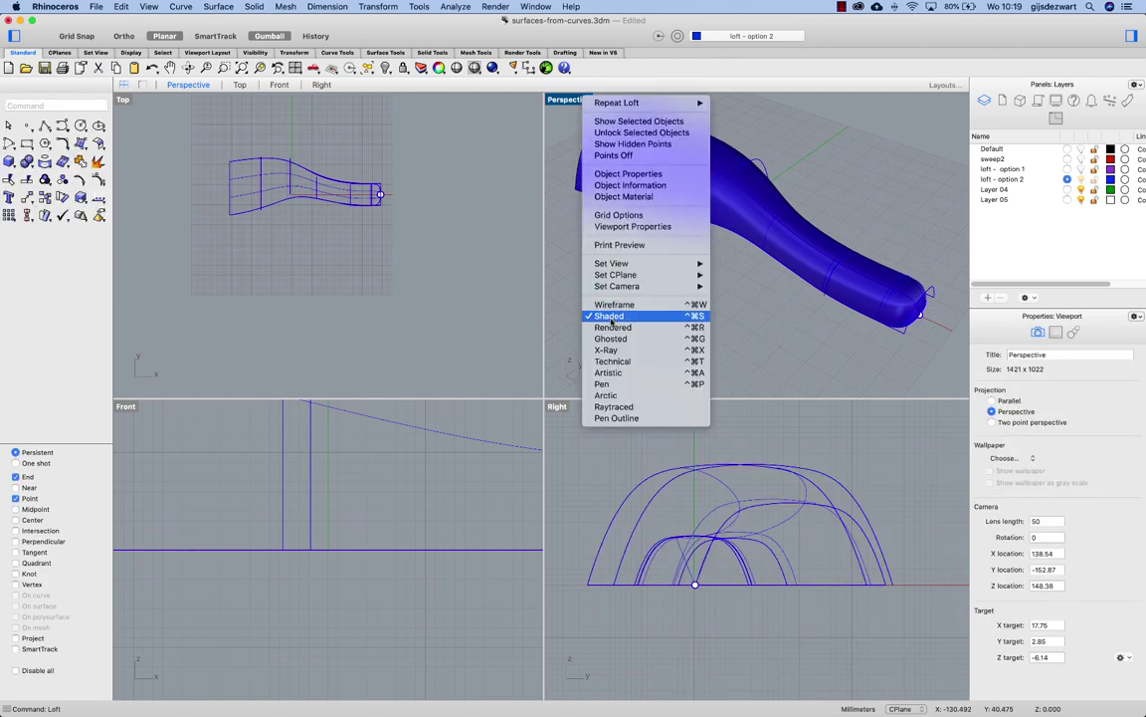
{"action": "left_click", "coordinate": [862, 297]}
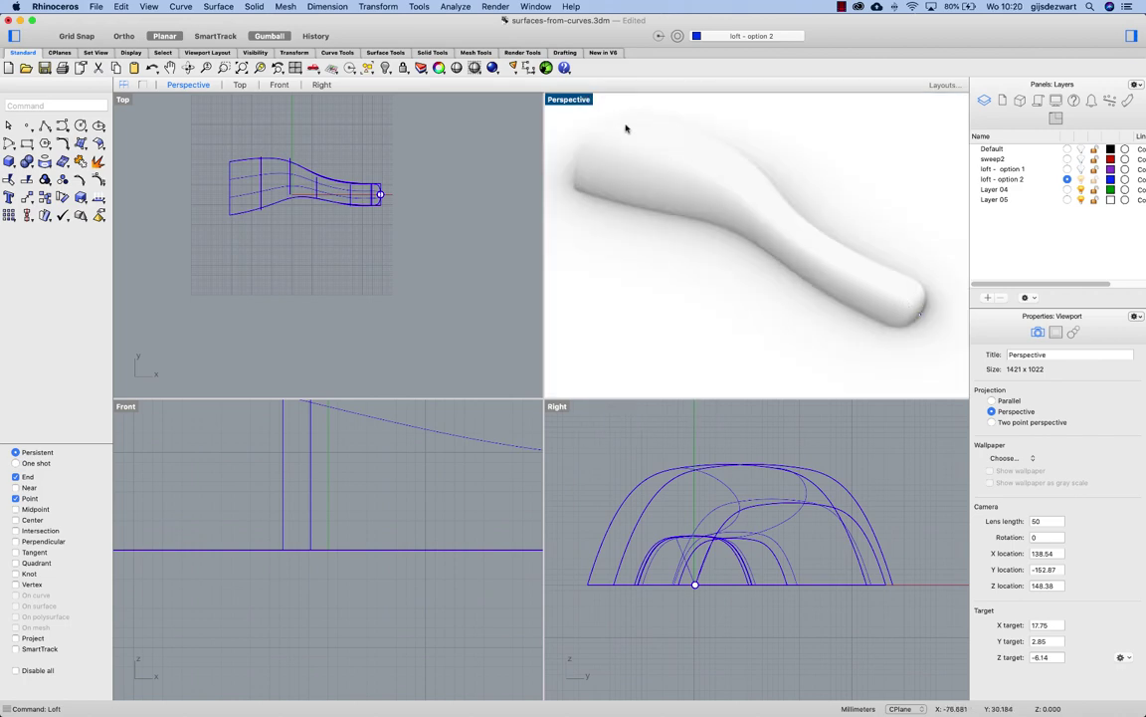
{"action": "left_click", "coordinate": [587, 99]}
{"action": "left_click", "coordinate": [608, 314]}
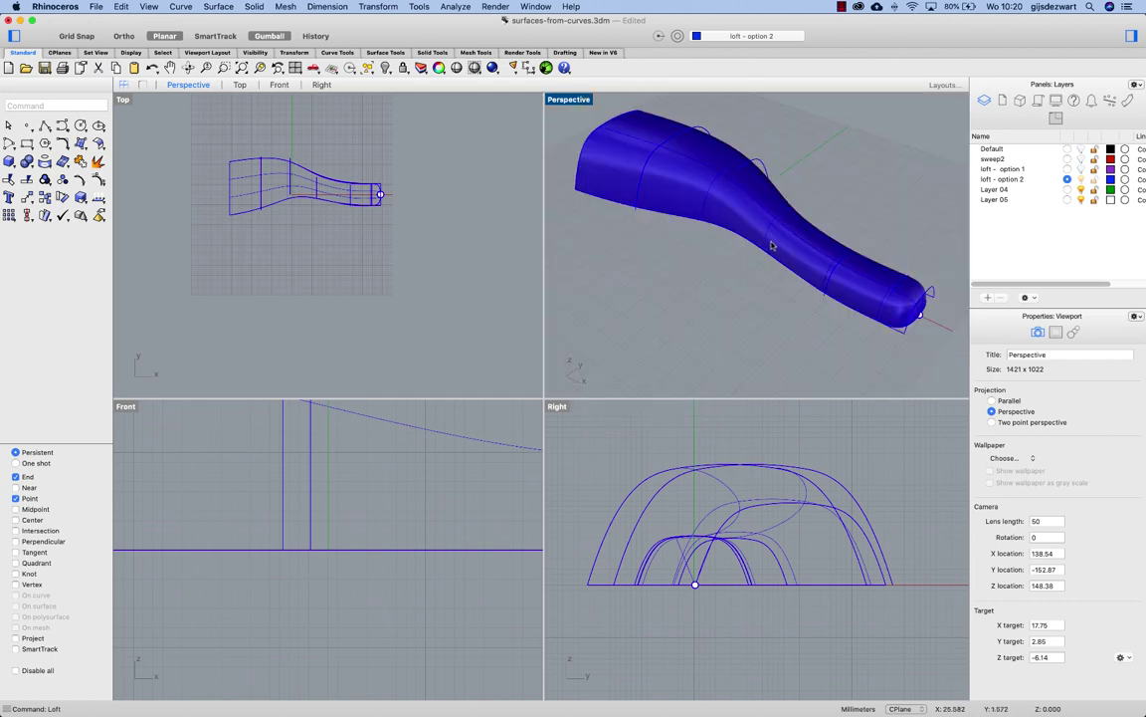
{"action": "left_click", "coordinate": [696, 219]}
Step: Apply the space needle.png environment map with EMap and orbit to view the chrome shell
{"action": "type", "text": "e"}
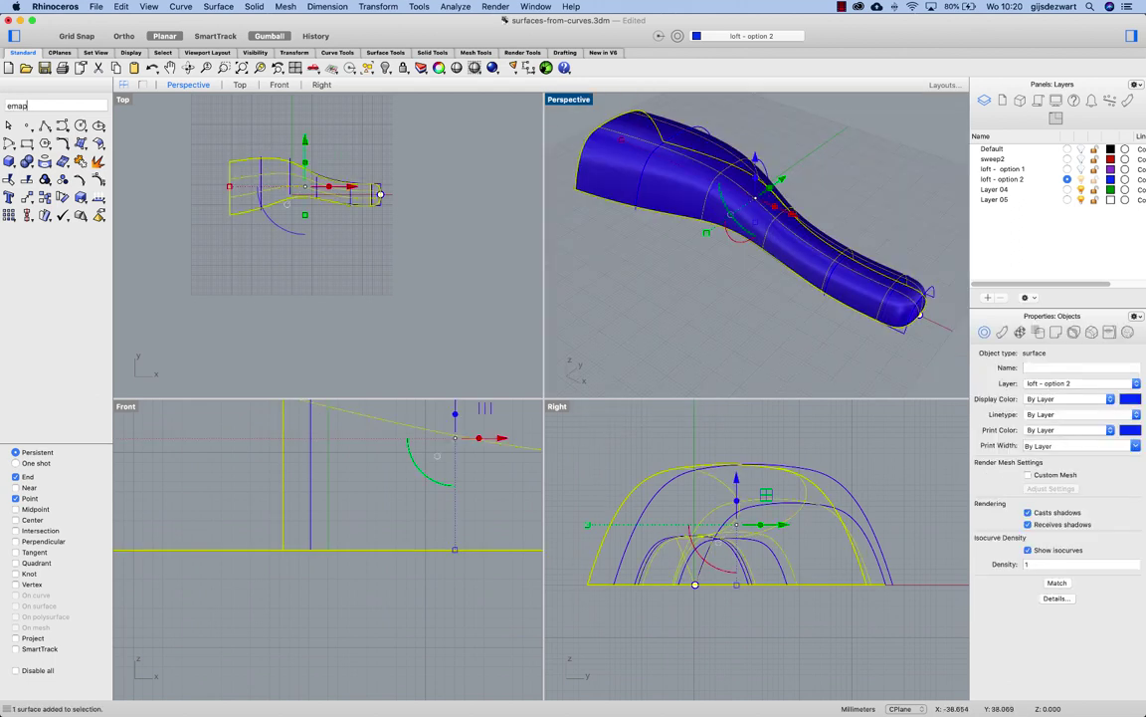
{"action": "type", "text": "map"}
{"action": "key", "text": "Return"}
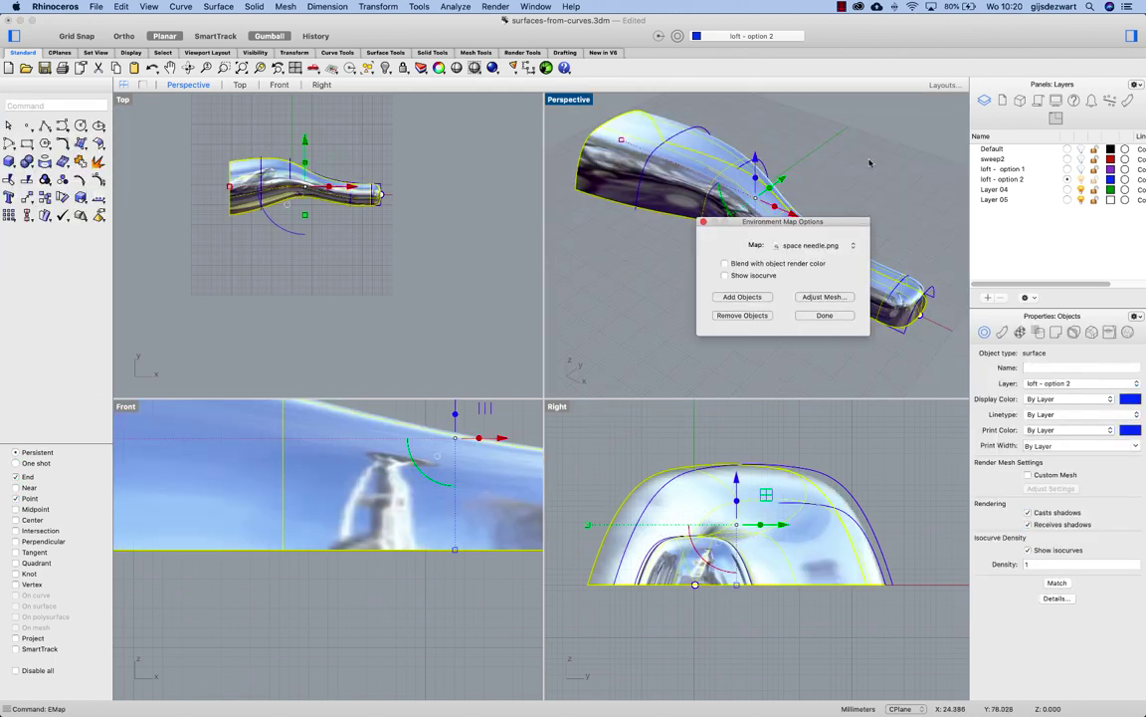
{"action": "left_click", "coordinate": [828, 208]}
{"action": "left_click_drag", "start_coordinate": [824, 221], "coordinate": [511, 254]}
{"action": "left_click", "coordinate": [865, 224]}
{"action": "mouse_move", "coordinate": [865, 224]}
{"action": "right_mouse_down"}
{"action": "mouse_move", "coordinate": [787, 203]}
{"action": "mouse_move", "coordinate": [849, 222]}
{"action": "right_mouse_up"}
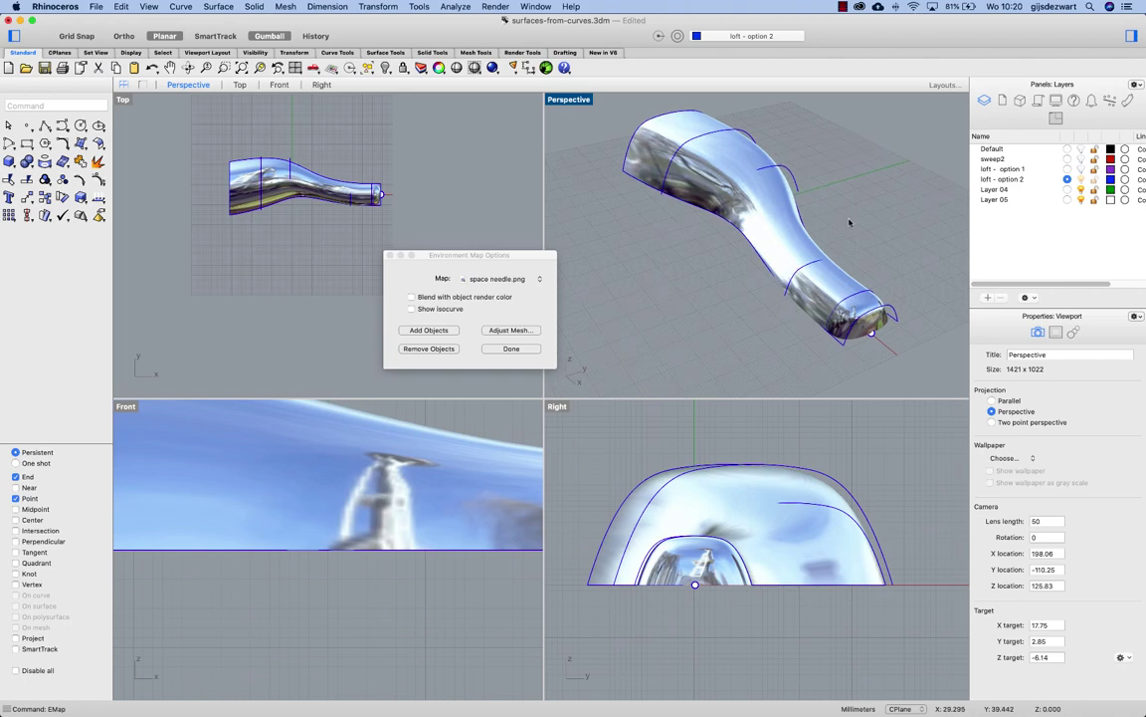
Step: Show the shell's control points and window-select the end arc and tip points
{"action": "left_click", "coordinate": [782, 225]}
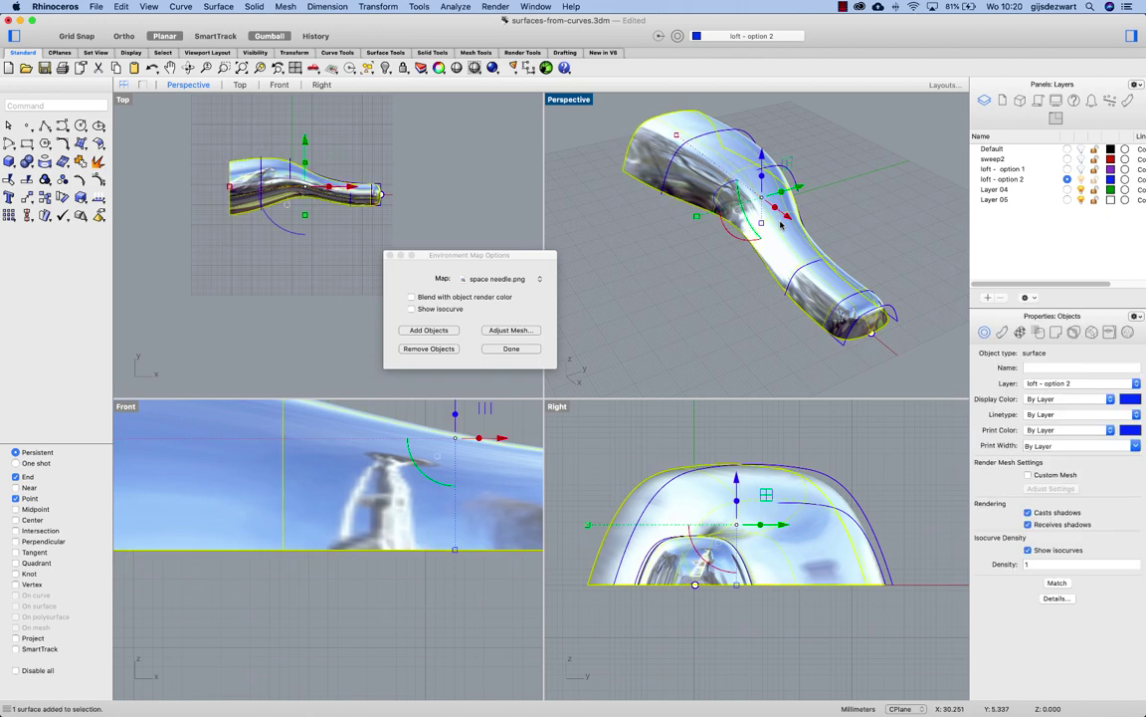
{"action": "key", "text": "F10"}
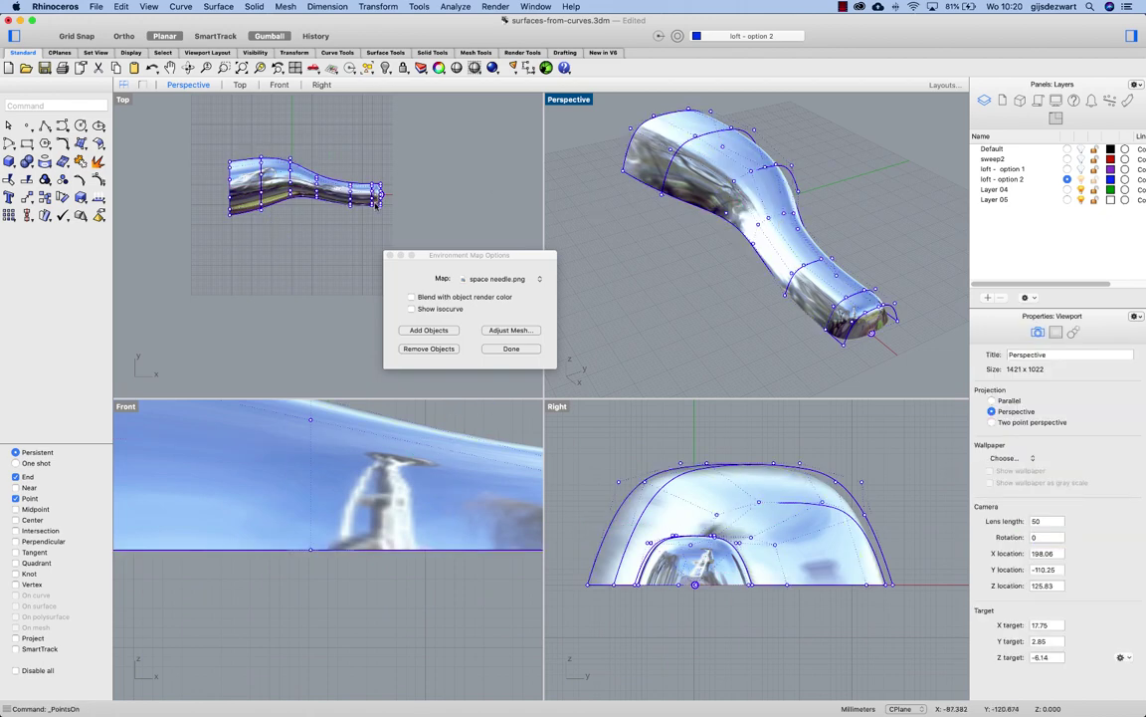
{"action": "scroll", "coordinate": [380, 206], "scroll_direction": "up", "scroll_amount": 5}
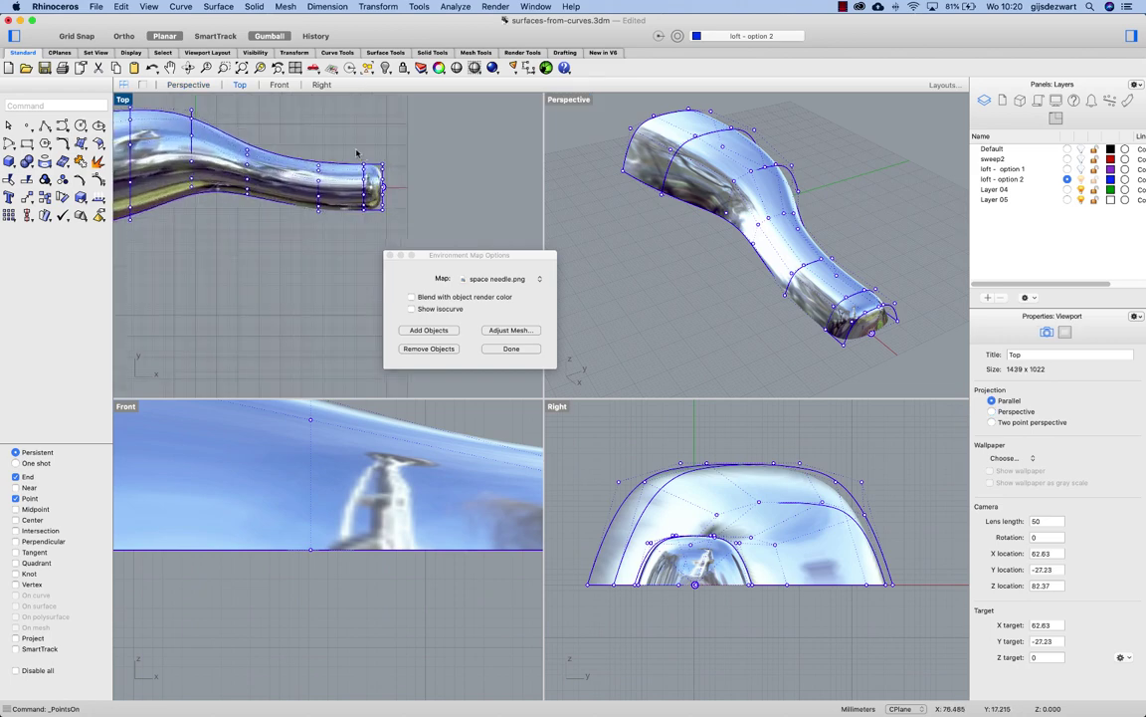
{"action": "left_click_drag", "start_coordinate": [338, 135], "coordinate": [317, 160]}
{"action": "scroll", "coordinate": [870, 334], "scroll_direction": "up", "scroll_amount": 3}
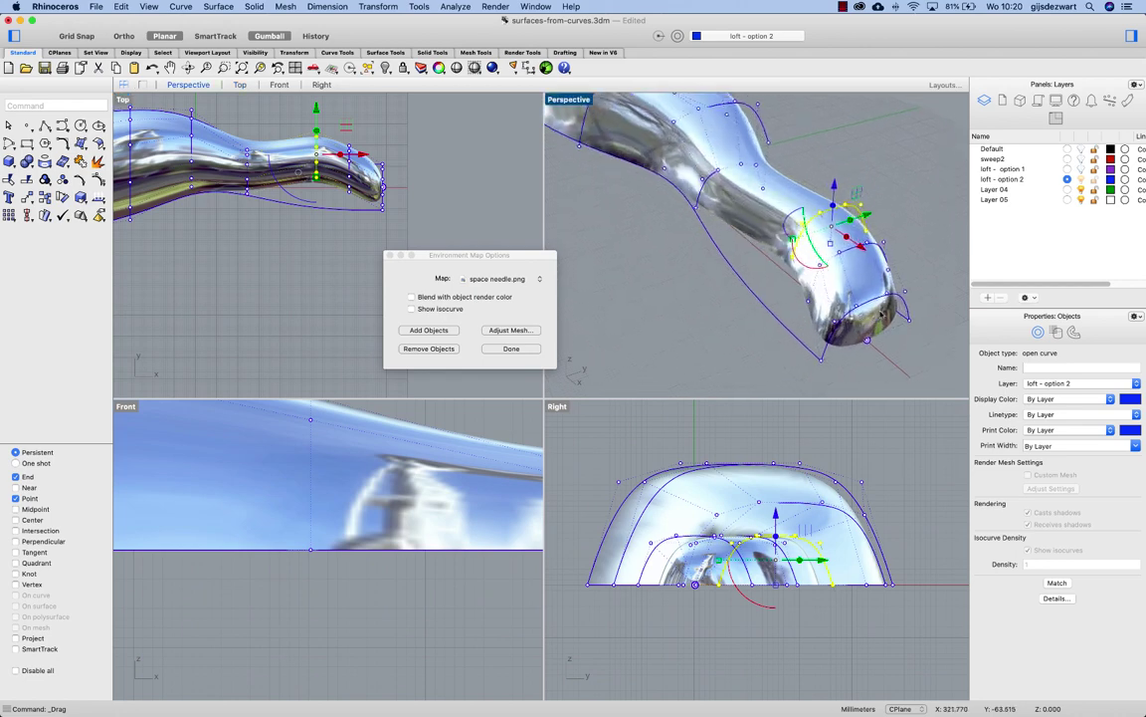
{"action": "right_click_drag", "start_coordinate": [936, 309], "coordinate": [871, 296]}
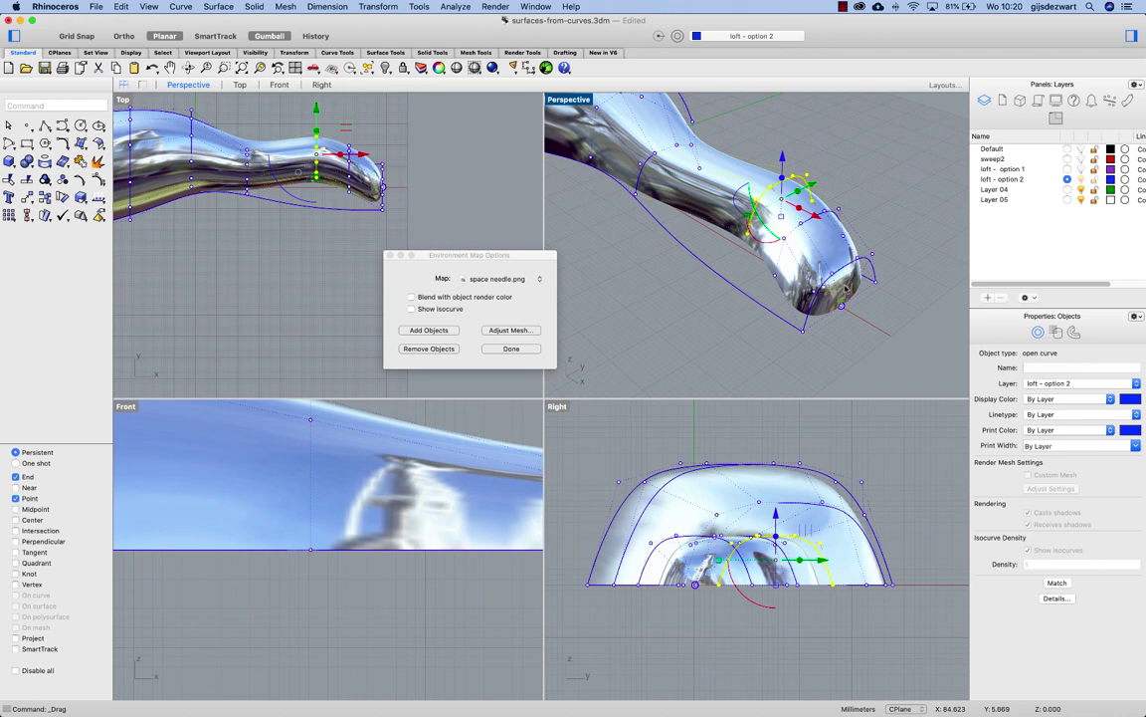
{"action": "scroll", "coordinate": [850, 289], "scroll_direction": "up", "scroll_amount": 5}
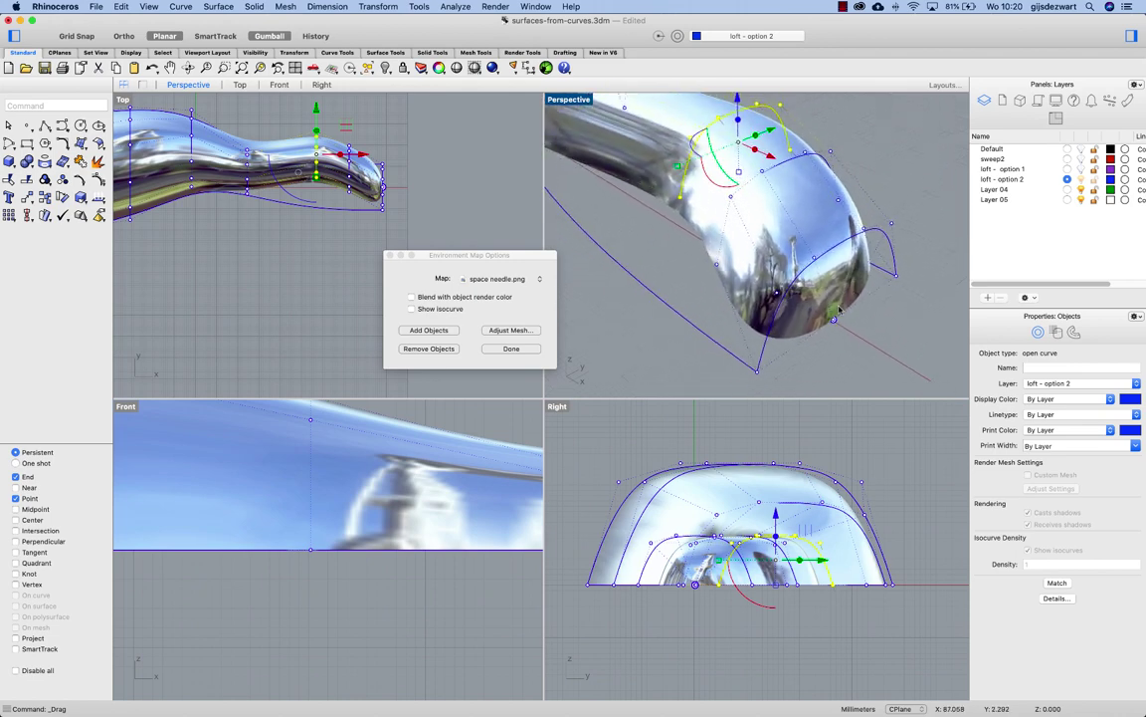
{"action": "scroll", "coordinate": [837, 269], "scroll_direction": "down", "scroll_amount": 3}
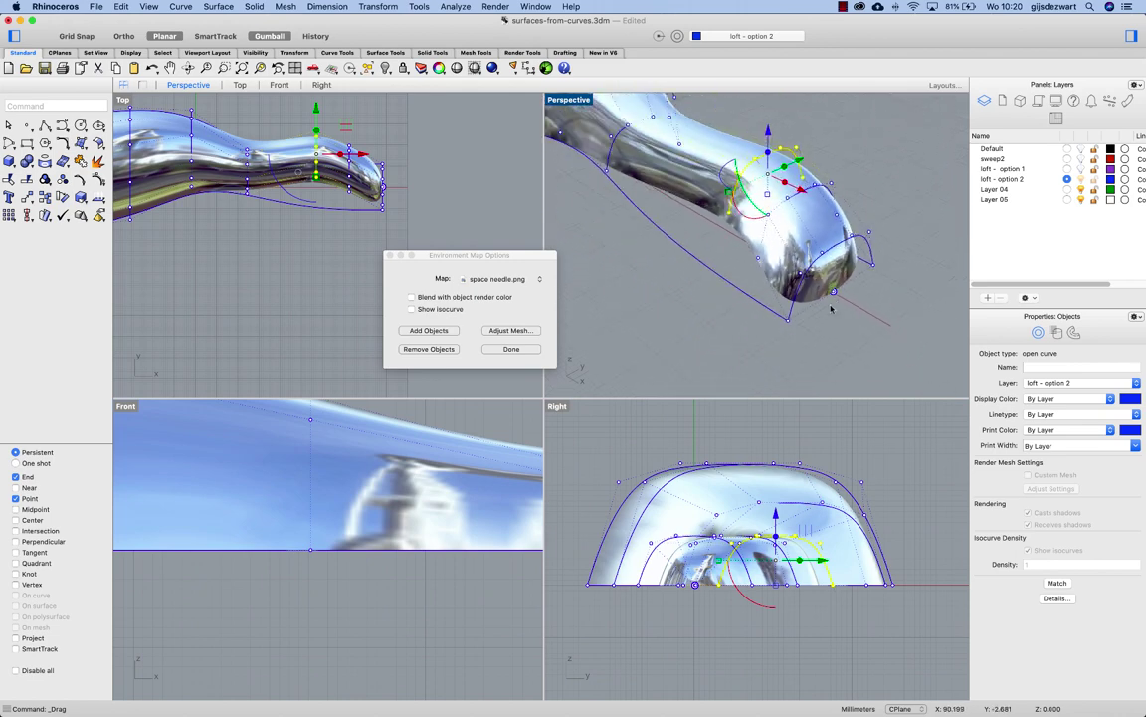
Step: Delete the leftover curves and tip point, leaving only the shell
{"action": "key", "text": "Escape"}
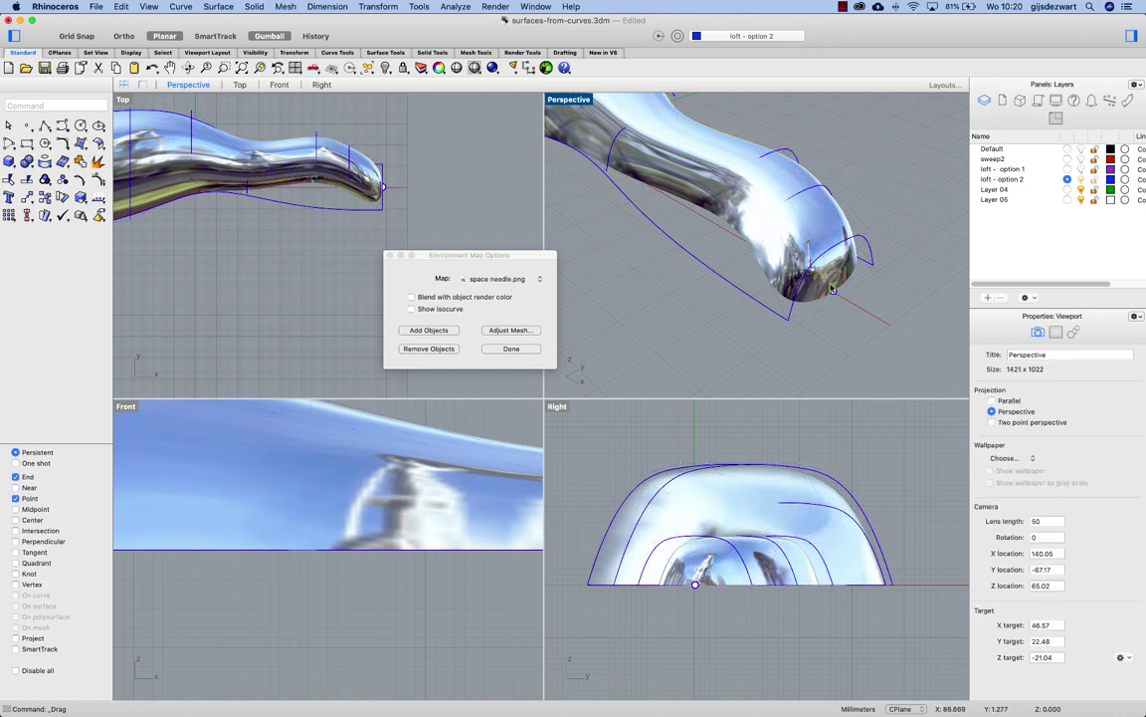
{"action": "key", "text": "super+a"}
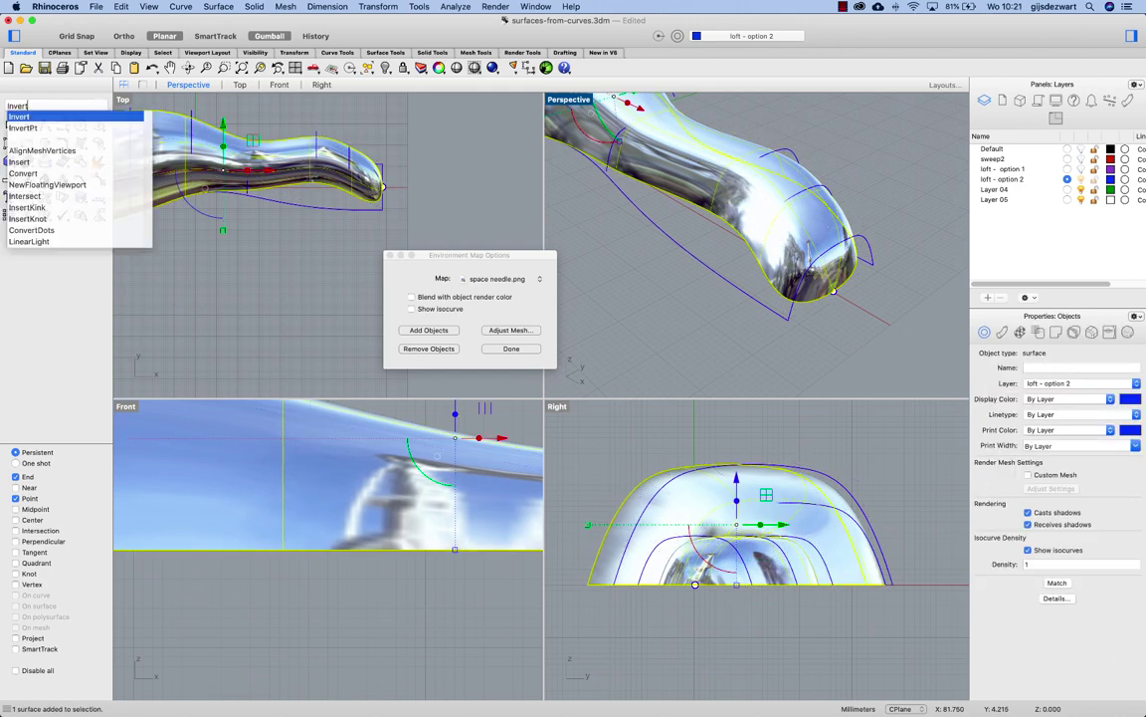
{"action": "key", "text": "Delete"}
Step: Trial-pull the shell's tip control point outward, inspect the result, and undo it
{"action": "left_click", "coordinate": [823, 226]}
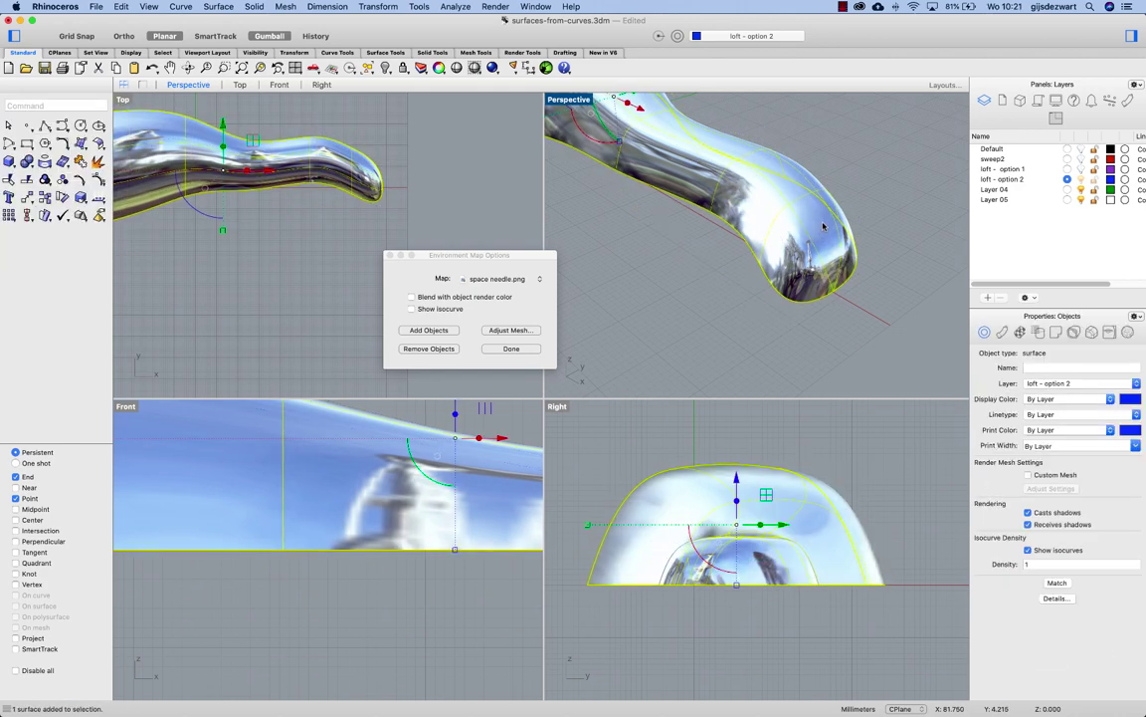
{"action": "key", "text": "F10"}
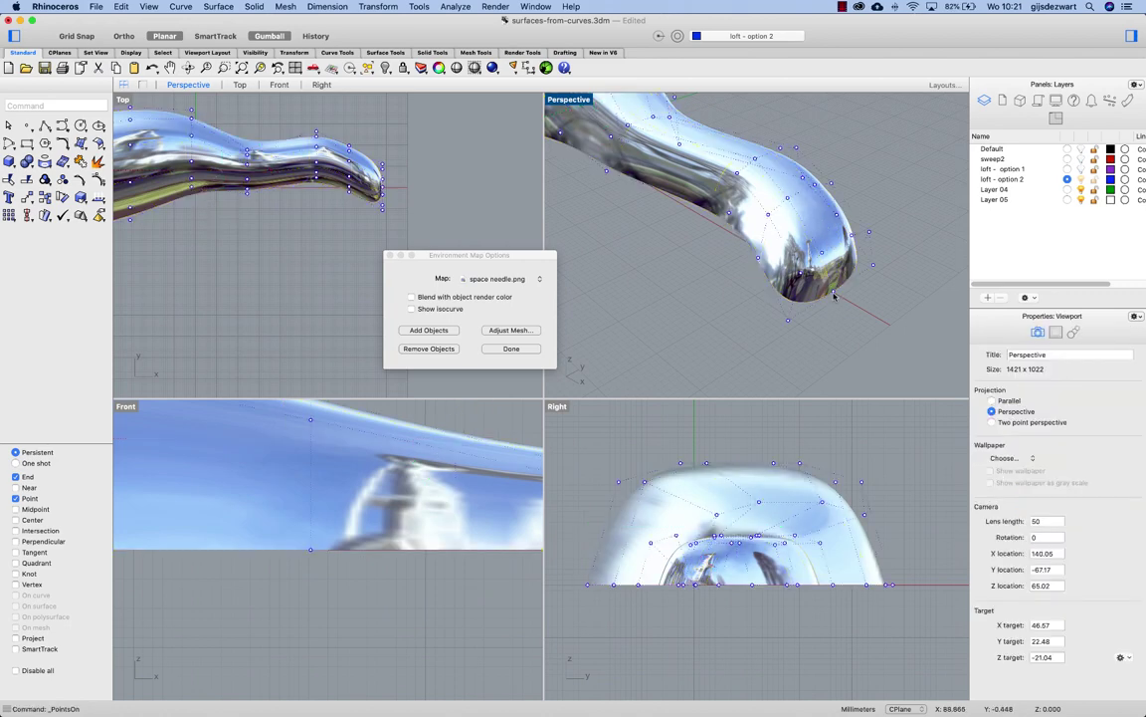
{"action": "left_click", "coordinate": [834, 303]}
{"action": "left_click_drag", "start_coordinate": [834, 304], "coordinate": [885, 307]}
{"action": "left_click", "coordinate": [921, 253]}
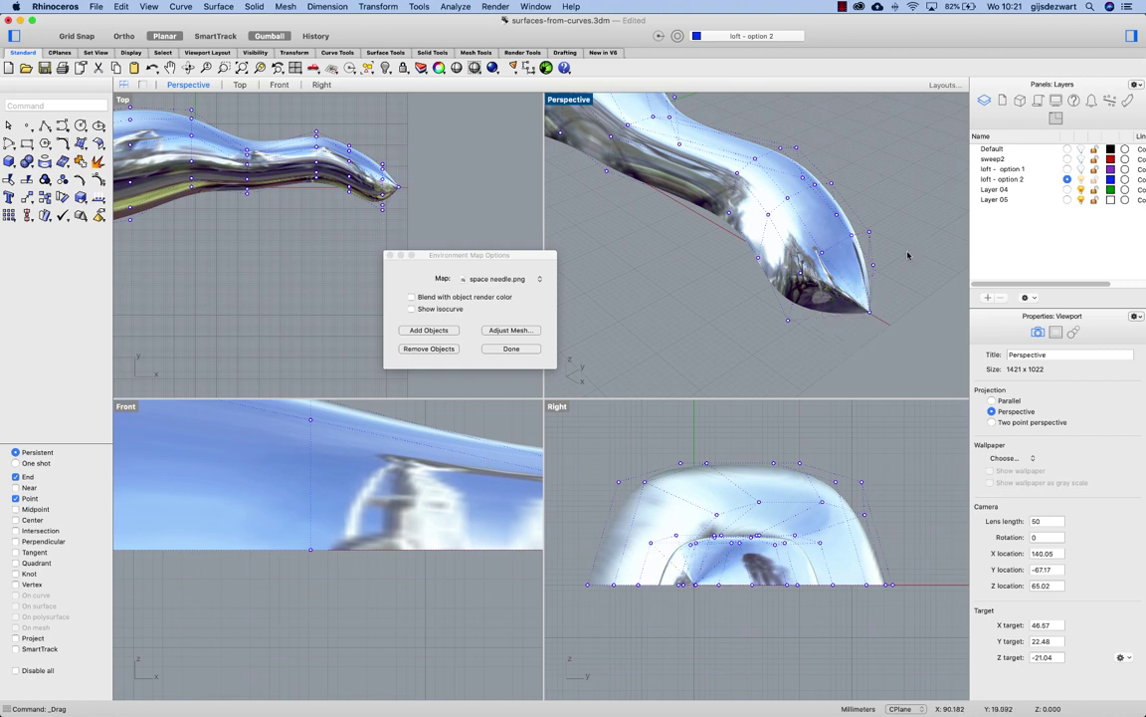
{"action": "key", "text": "Escape"}
{"action": "right_click_drag", "start_coordinate": [901, 257], "coordinate": [804, 283]}
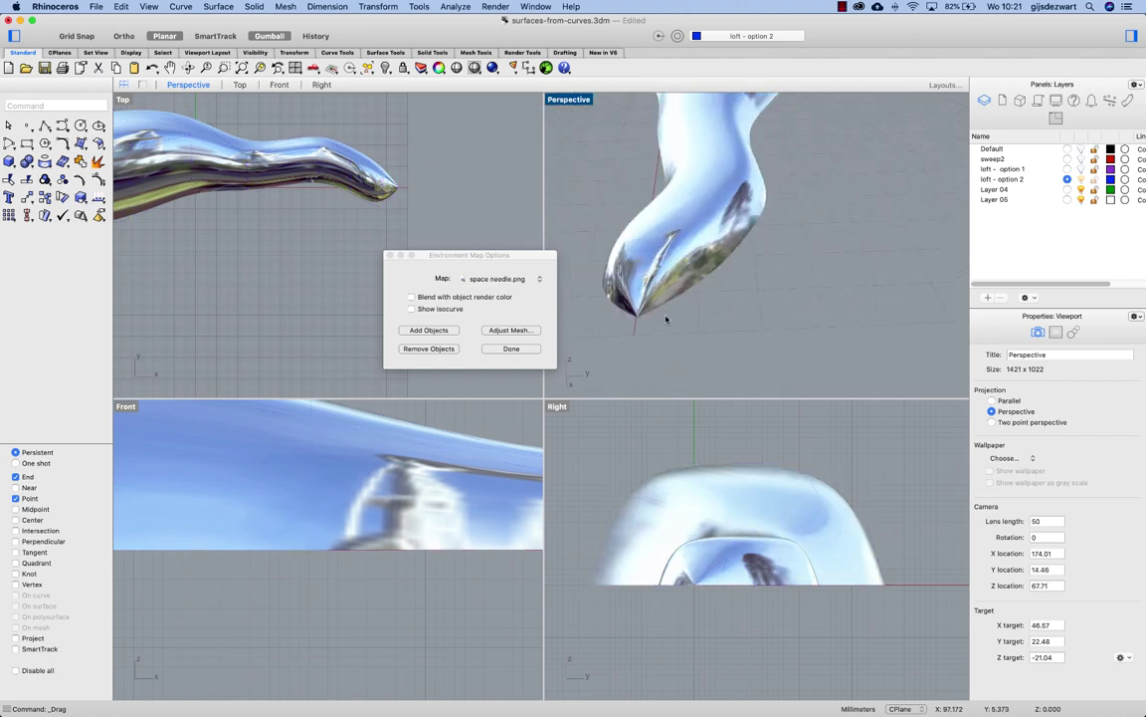
{"action": "right_click_drag", "start_coordinate": [658, 287], "coordinate": [696, 288]}
{"action": "key", "text": "super+z"}
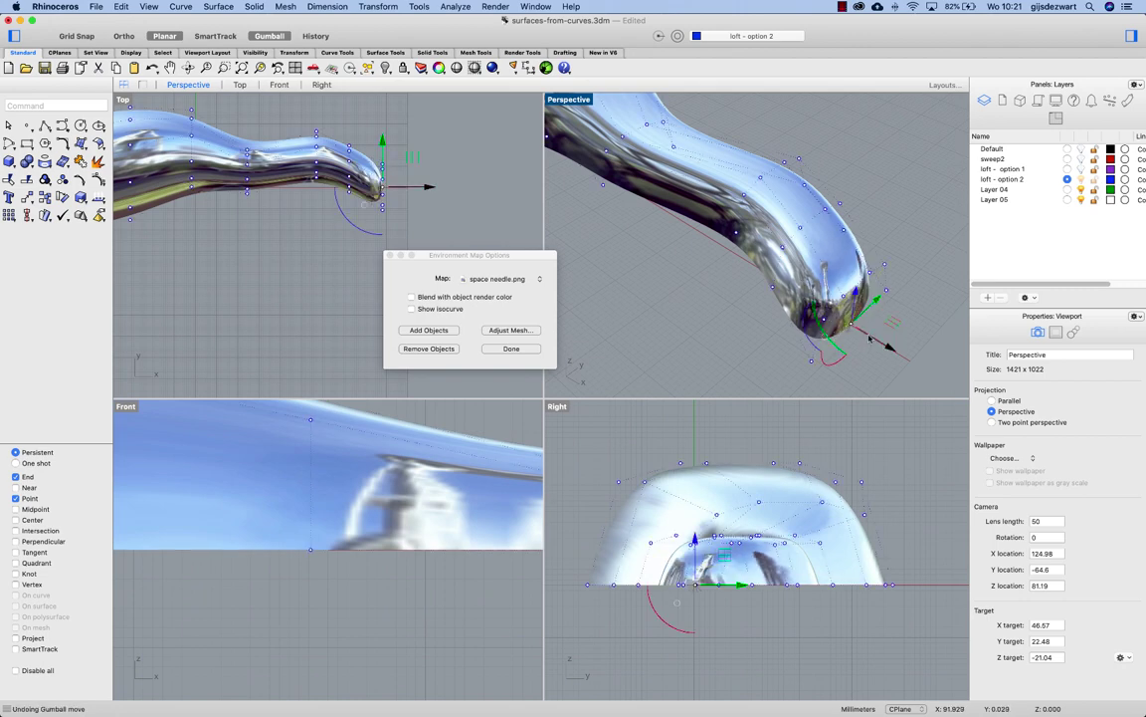
Step: Try pulling another tip control point to reshape the end, then undo the move
{"action": "left_click", "coordinate": [871, 274]}
{"action": "mouse_move", "coordinate": [871, 274]}
{"action": "left_mouse_down"}
{"action": "mouse_move", "coordinate": [837, 293]}
{"action": "mouse_move", "coordinate": [874, 317]}
{"action": "mouse_move", "coordinate": [861, 319]}
{"action": "mouse_move", "coordinate": [874, 332]}
{"action": "mouse_move", "coordinate": [826, 310]}
{"action": "mouse_move", "coordinate": [849, 296]}
{"action": "mouse_move", "coordinate": [853, 268]}
{"action": "left_mouse_up"}
{"action": "left_click", "coordinate": [923, 242]}
{"action": "right_click_drag", "start_coordinate": [923, 243], "coordinate": [861, 164]}
{"action": "key", "text": "super+z"}
Step: Window-select the shell's end control points and scale them down toward the tip
{"action": "left_click_drag", "start_coordinate": [816, 331], "coordinate": [896, 164]}
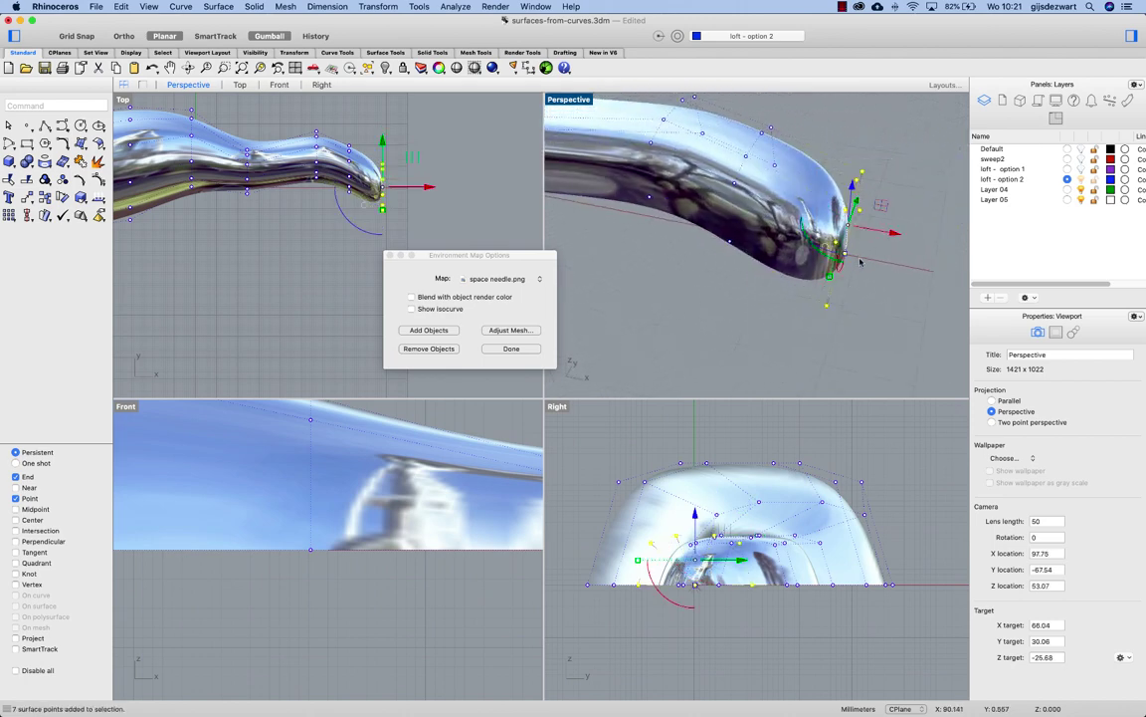
{"action": "right_click_drag", "start_coordinate": [861, 264], "coordinate": [760, 239]}
{"action": "type", "text": "Sca"}
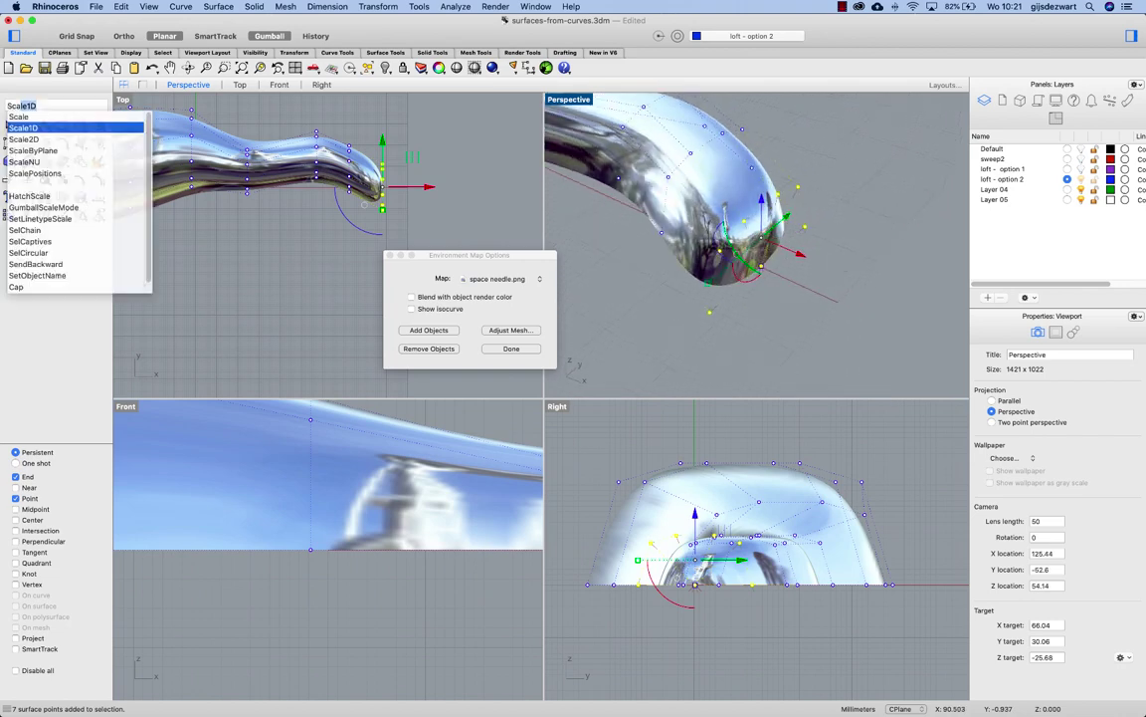
{"action": "type", "text": "le"}
{"action": "key", "text": "Down"}
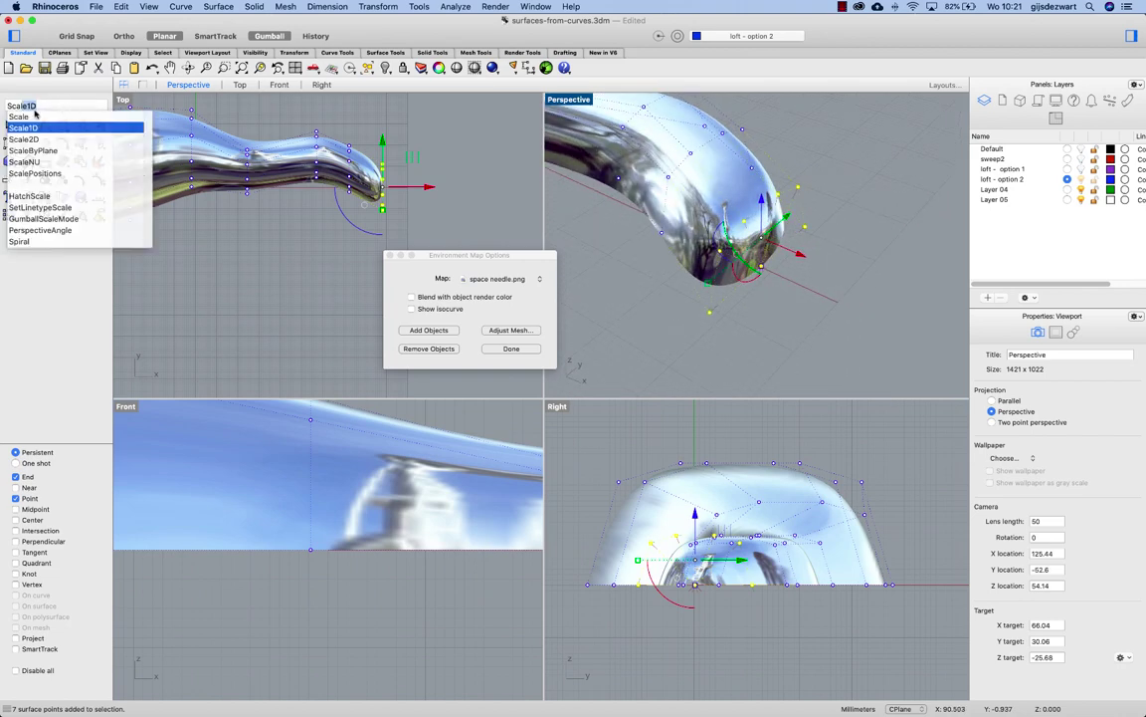
{"action": "left_click", "coordinate": [25, 116]}
{"action": "left_click", "coordinate": [760, 264]}
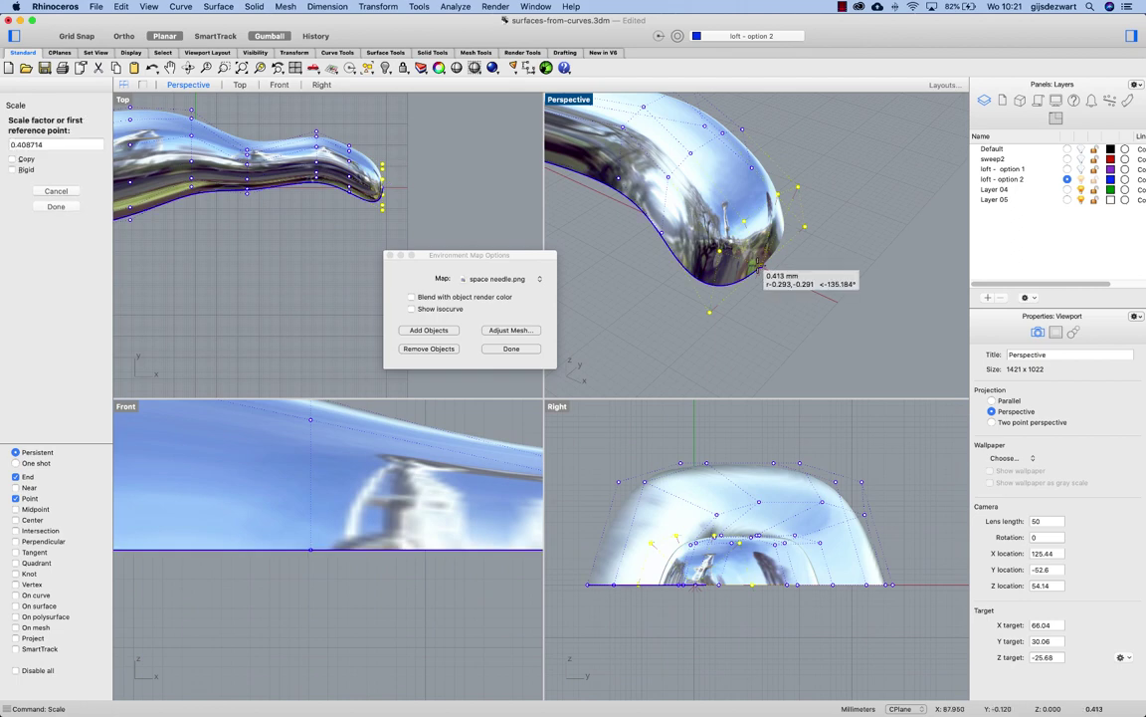
{"action": "left_click", "coordinate": [870, 298]}
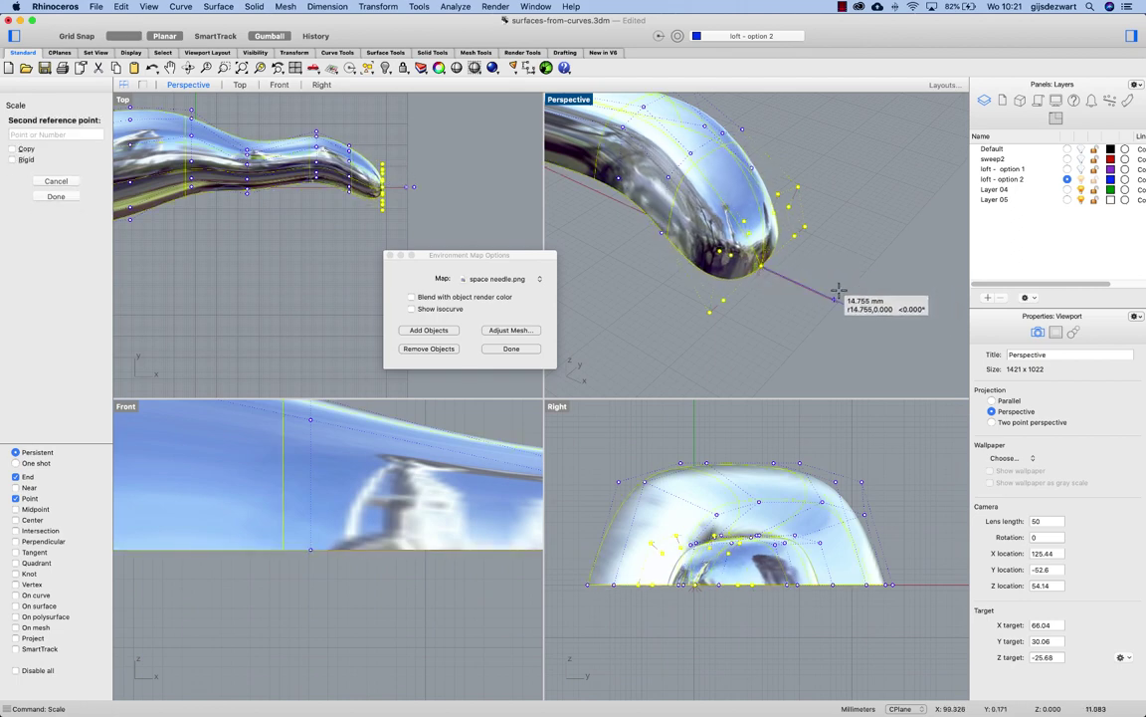
{"action": "left_click", "coordinate": [771, 278]}
{"action": "left_click", "coordinate": [865, 259]}
Step: Make a Loose ribbon from the green S-curve, offset to the picked side
{"action": "right_click_drag", "start_coordinate": [865, 259], "coordinate": [696, 179]}
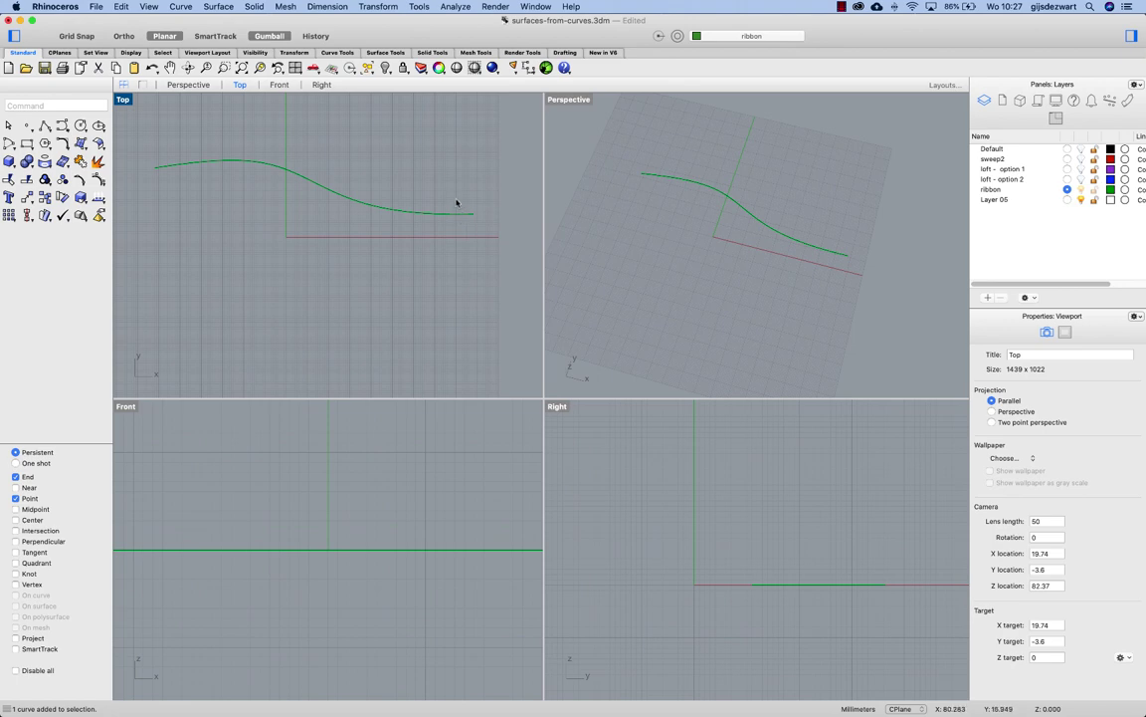
{"action": "left_click", "coordinate": [410, 205]}
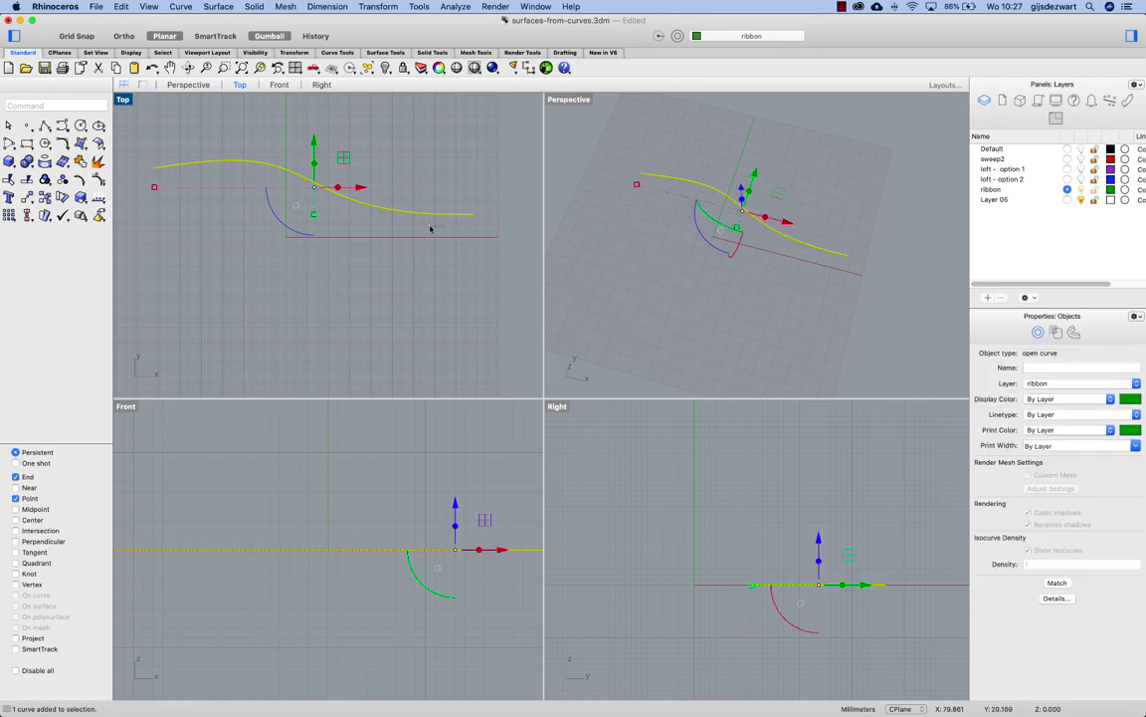
{"action": "key", "text": "F10"}
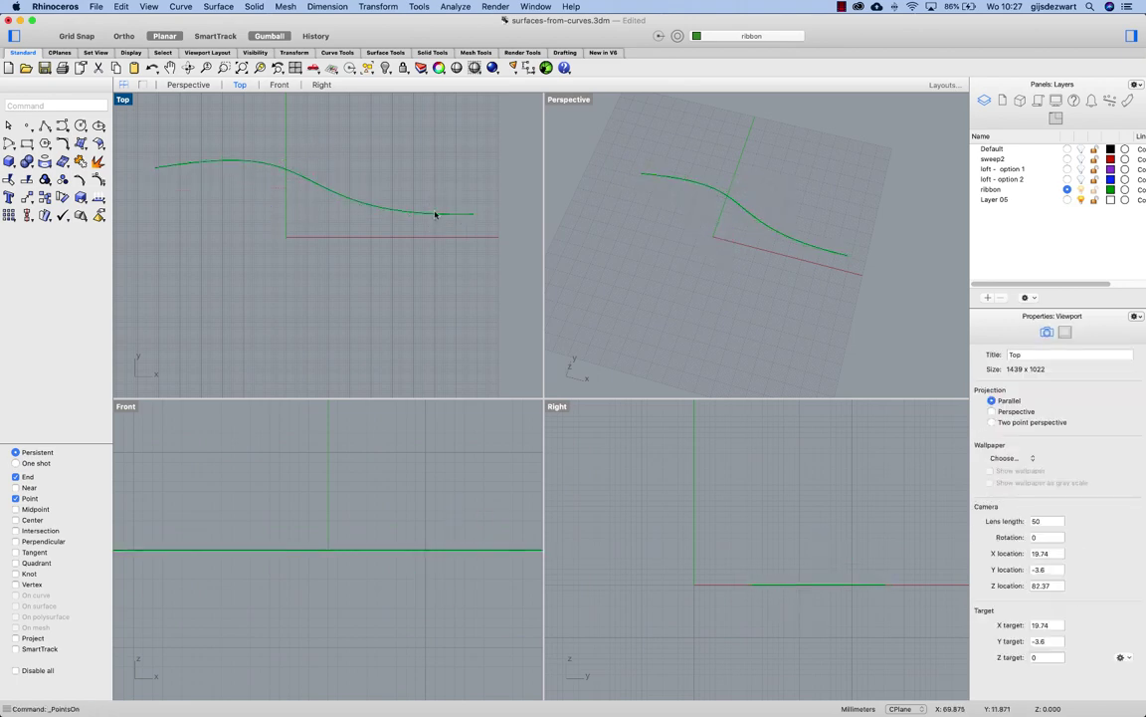
{"action": "left_click", "coordinate": [376, 202]}
{"action": "type", "text": "Ribbon"}
{"action": "key", "text": "Return"}
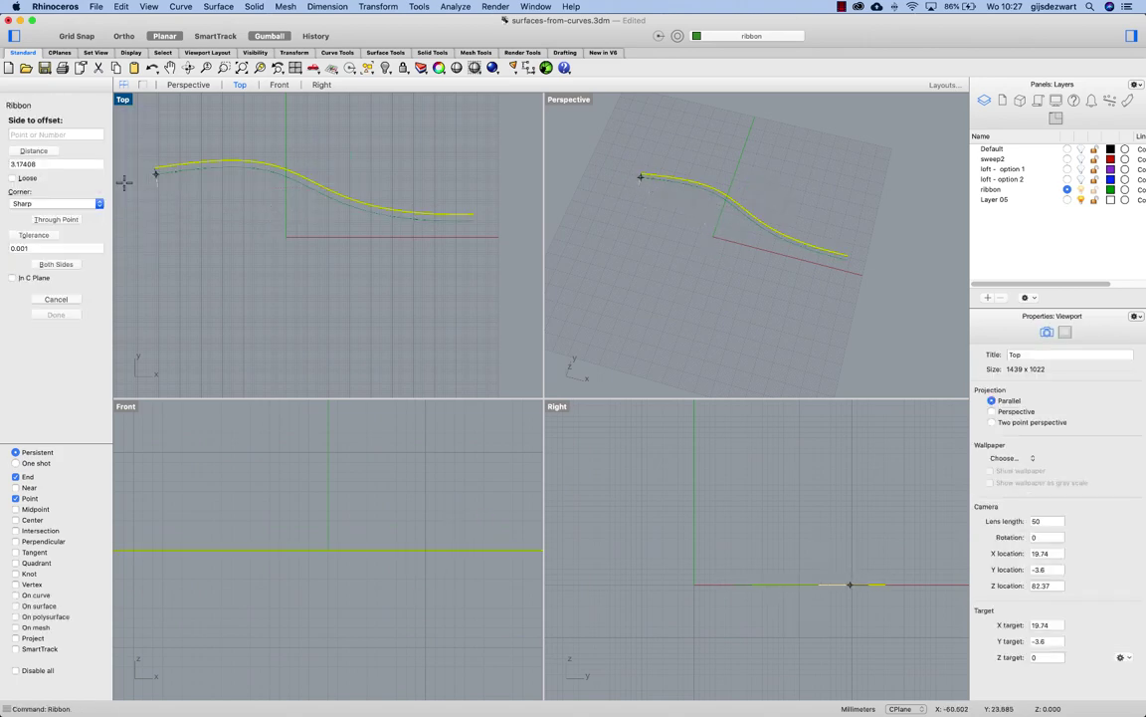
{"action": "left_click", "coordinate": [14, 178]}
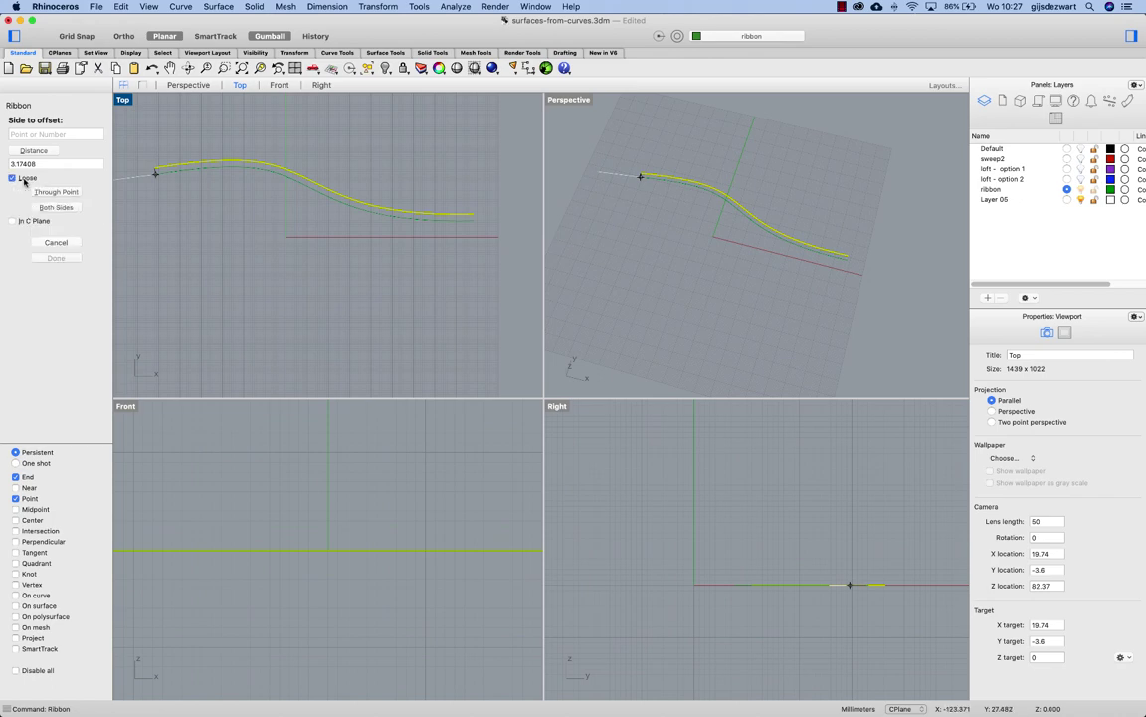
{"action": "left_click", "coordinate": [254, 204]}
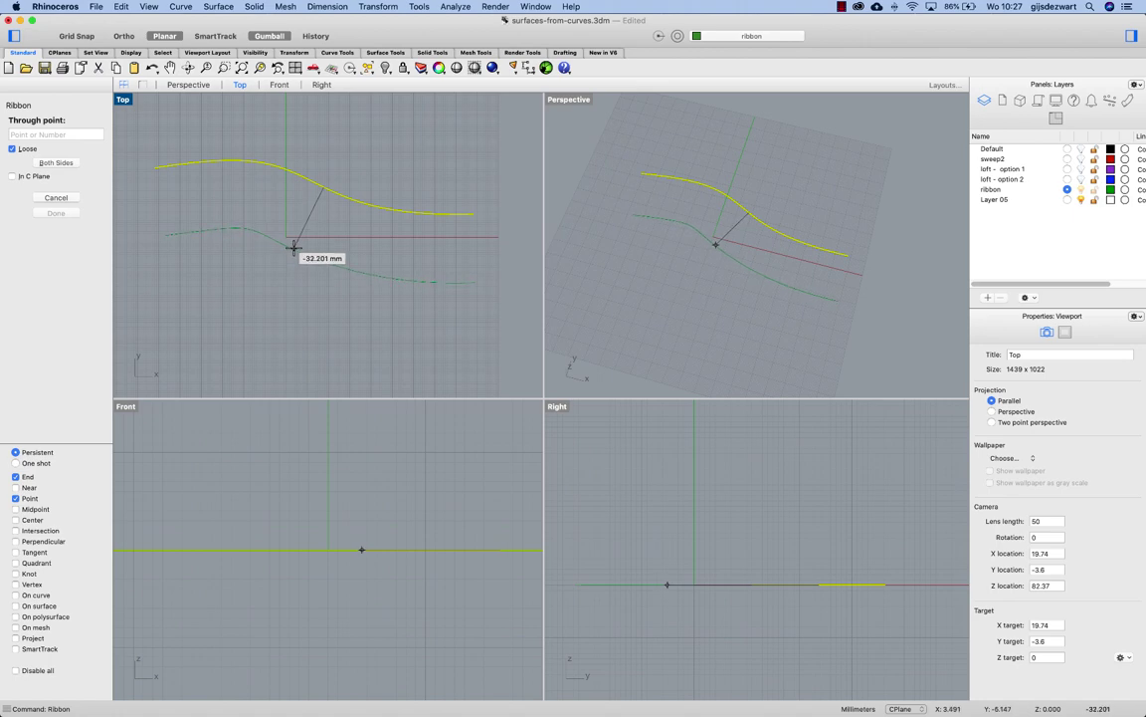
{"action": "left_click", "coordinate": [302, 233]}
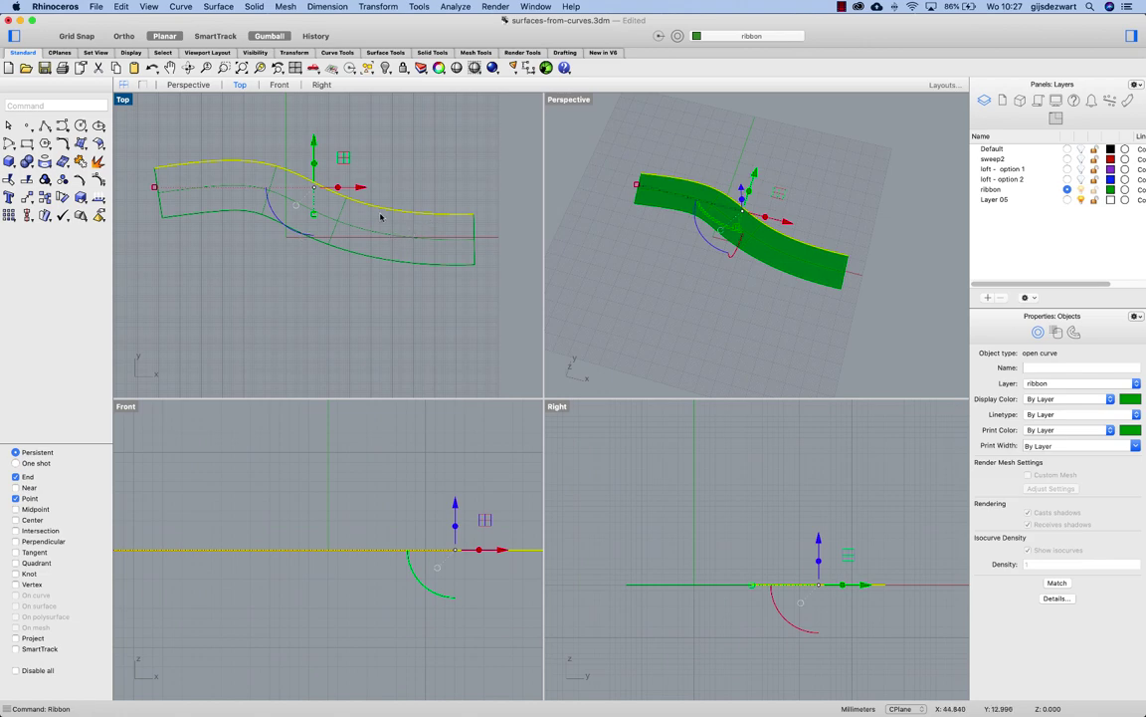
Step: Move the curve below the ribbon, then create and delete a trial second ribbon
{"action": "scroll", "coordinate": [366, 204], "scroll_direction": "down", "scroll_amount": 3}
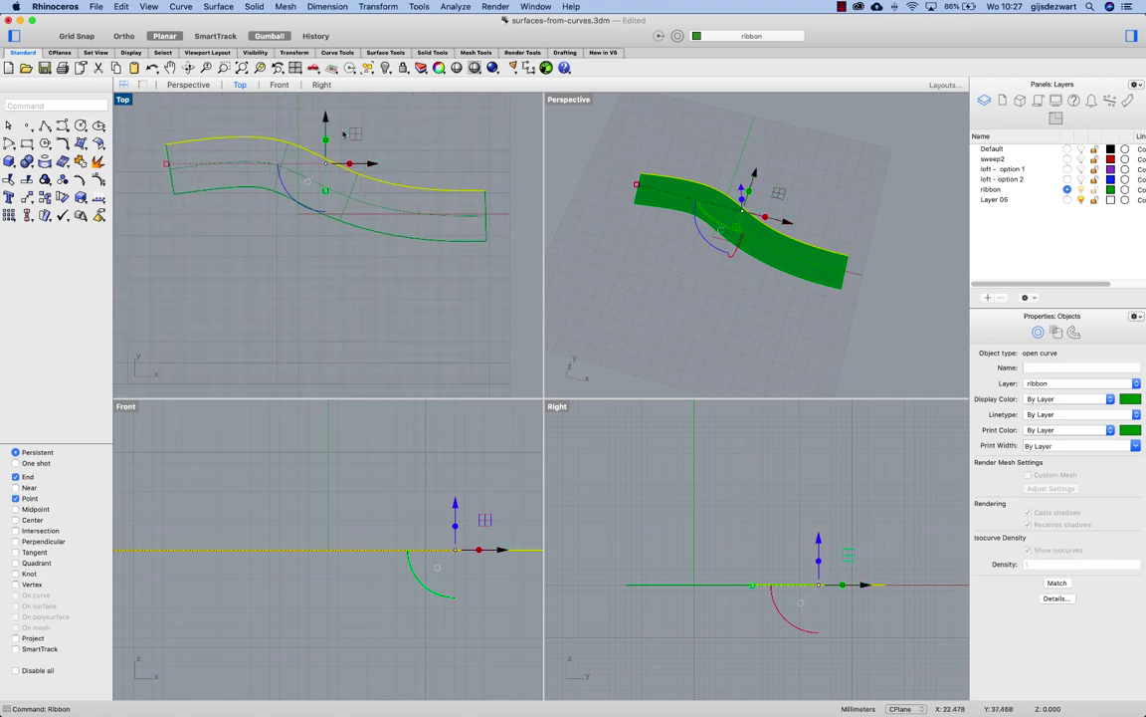
{"action": "left_click_drag", "start_coordinate": [325, 117], "coordinate": [353, 278]}
{"action": "type", "text": "ribbon"}
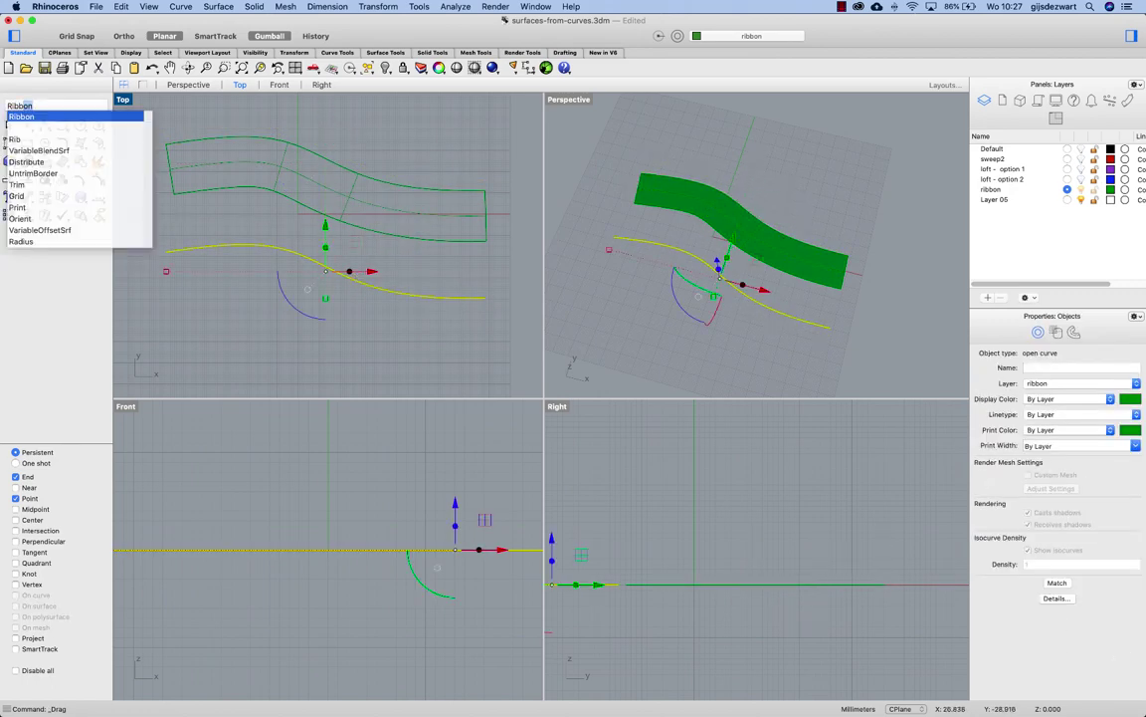
{"action": "key", "text": "Return"}
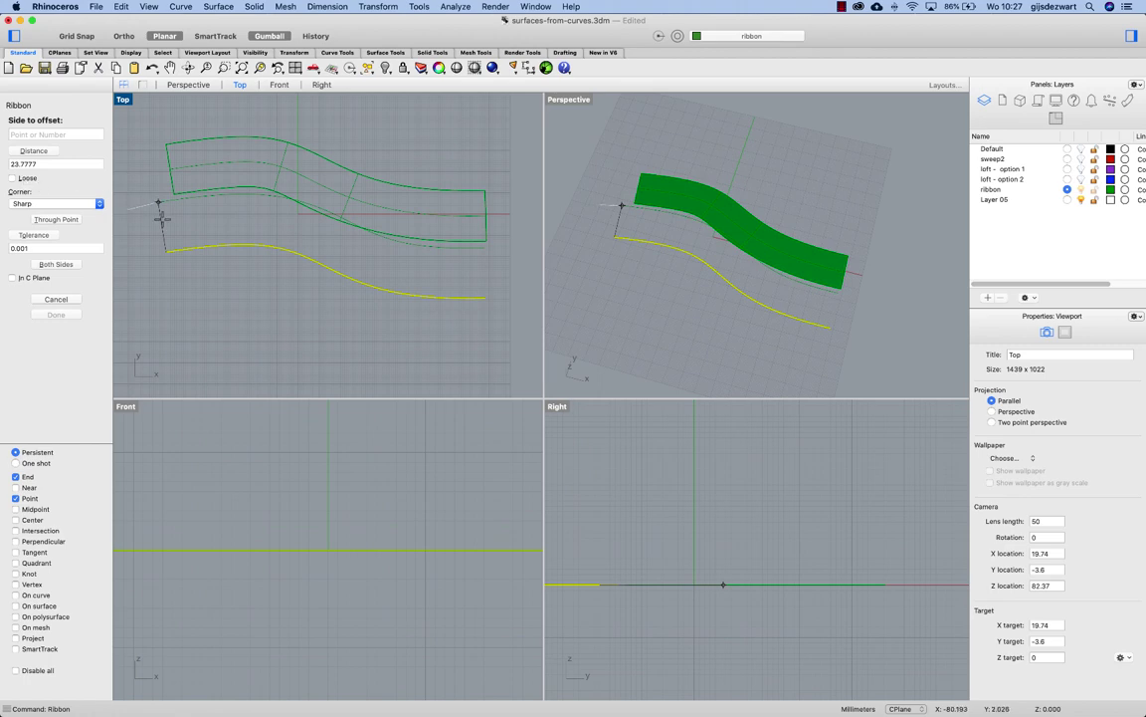
{"action": "left_click", "coordinate": [332, 341]}
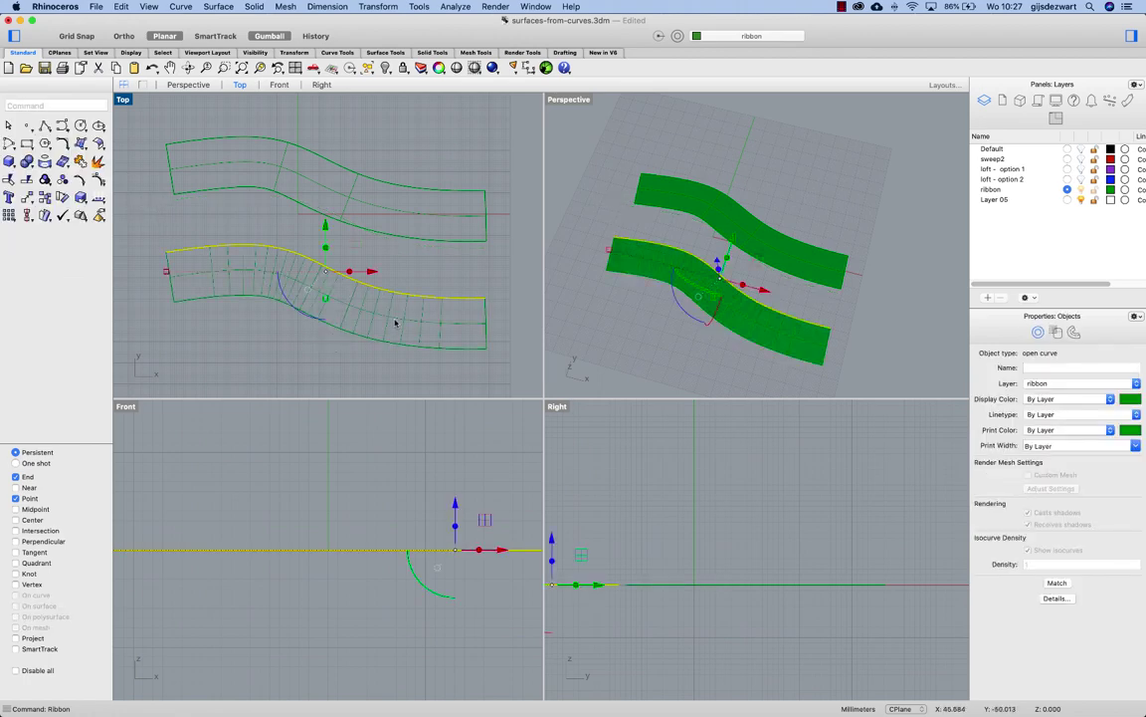
{"action": "left_click", "coordinate": [396, 323]}
{"action": "key", "text": "Delete"}
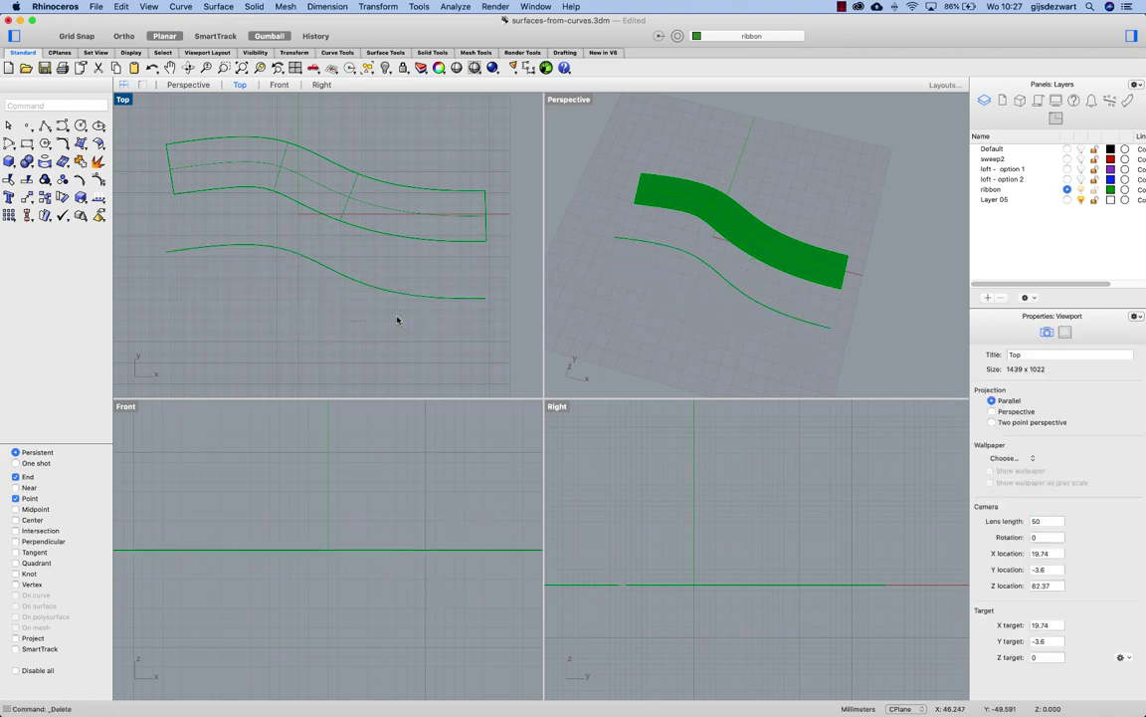
Step: Delete the leftover lower offset curve and select the green ribbon surface
{"action": "left_click", "coordinate": [352, 282]}
{"action": "key", "text": "Delete"}
{"action": "left_click", "coordinate": [421, 189]}
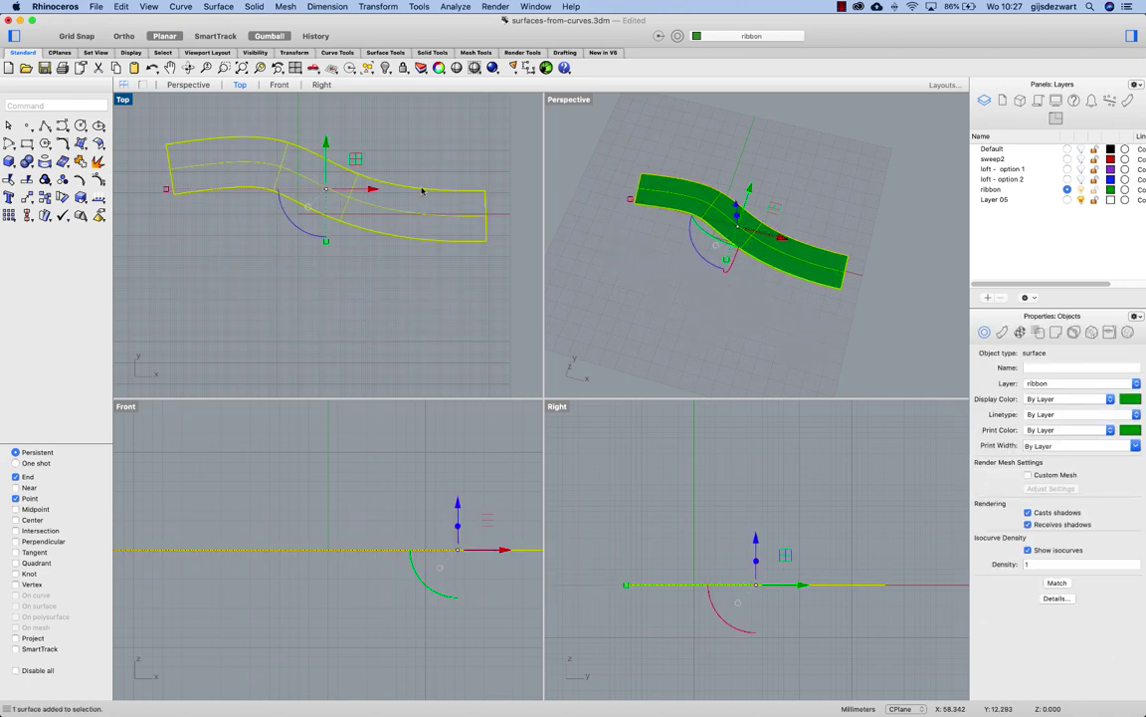
{"action": "key", "text": "Escape"}
{"action": "left_click", "coordinate": [412, 212]}
Step: Drag the ribbon's left corner control points outward to flare its end wider
{"action": "key", "text": "F10"}
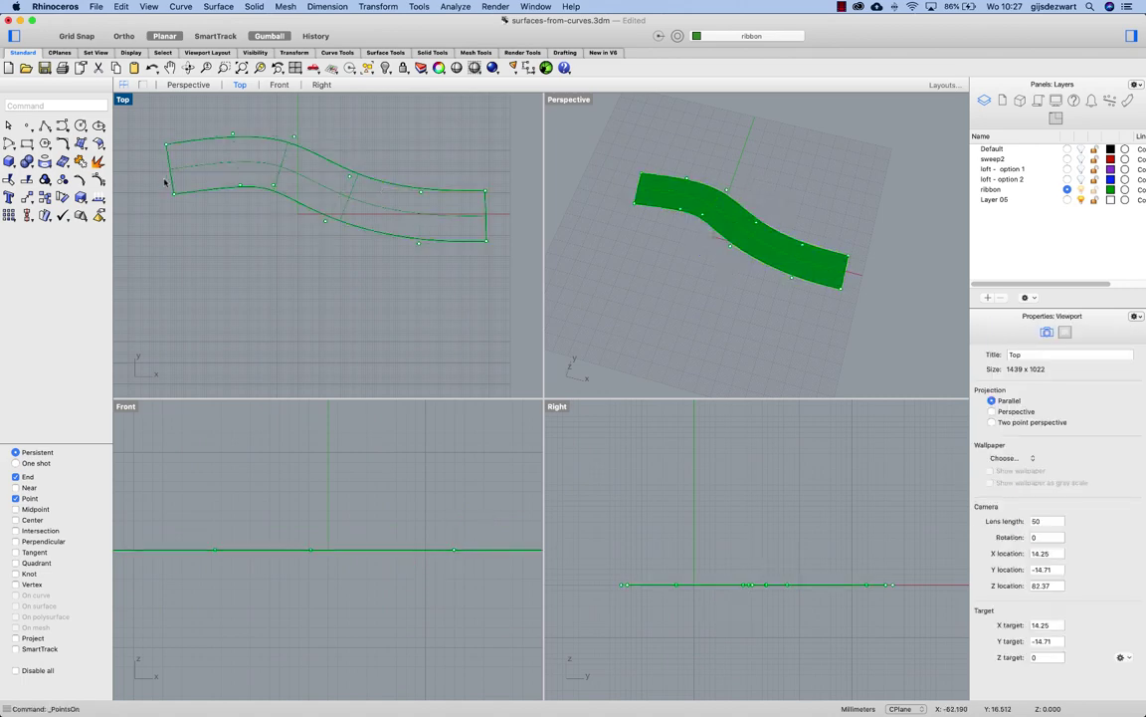
{"action": "left_click_drag", "start_coordinate": [164, 180], "coordinate": [230, 259]}
{"action": "key", "text": "Escape"}
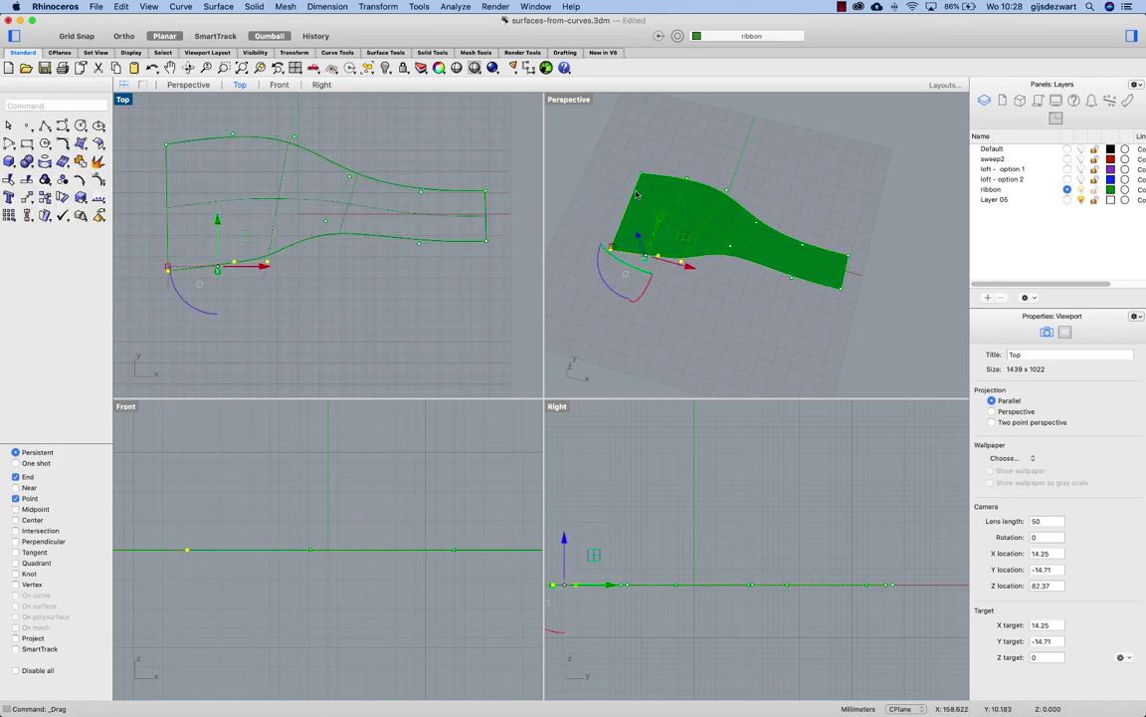
{"action": "left_click", "coordinate": [727, 163]}
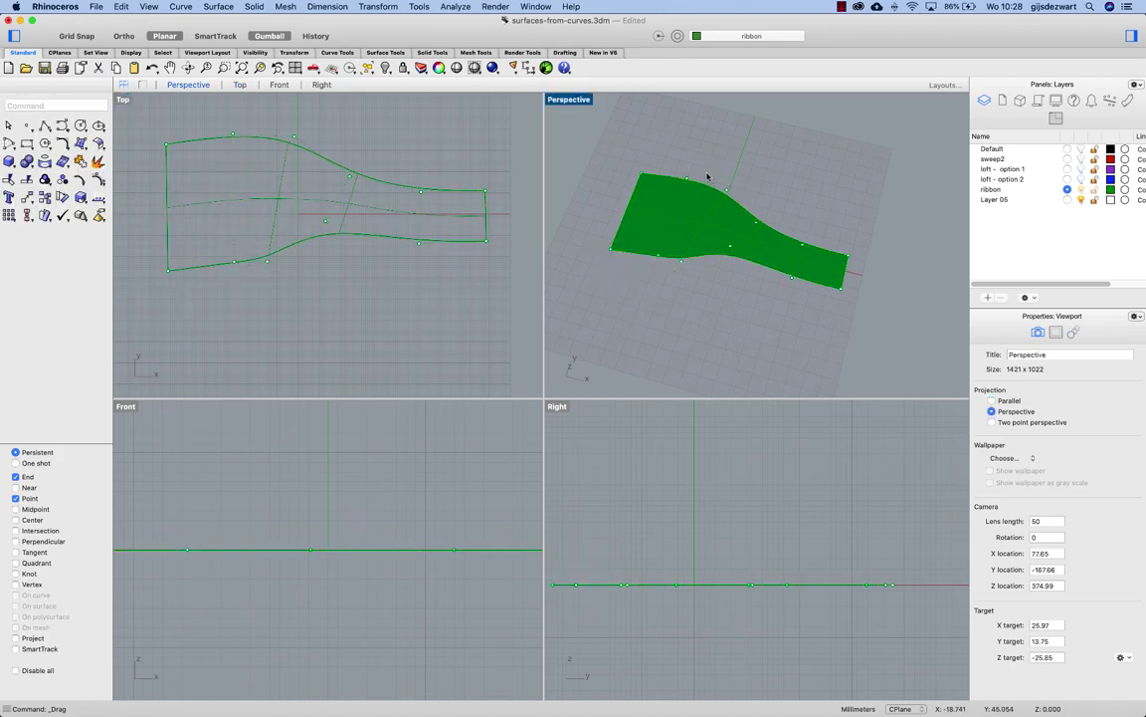
{"action": "type", "text": "Rebuild"}
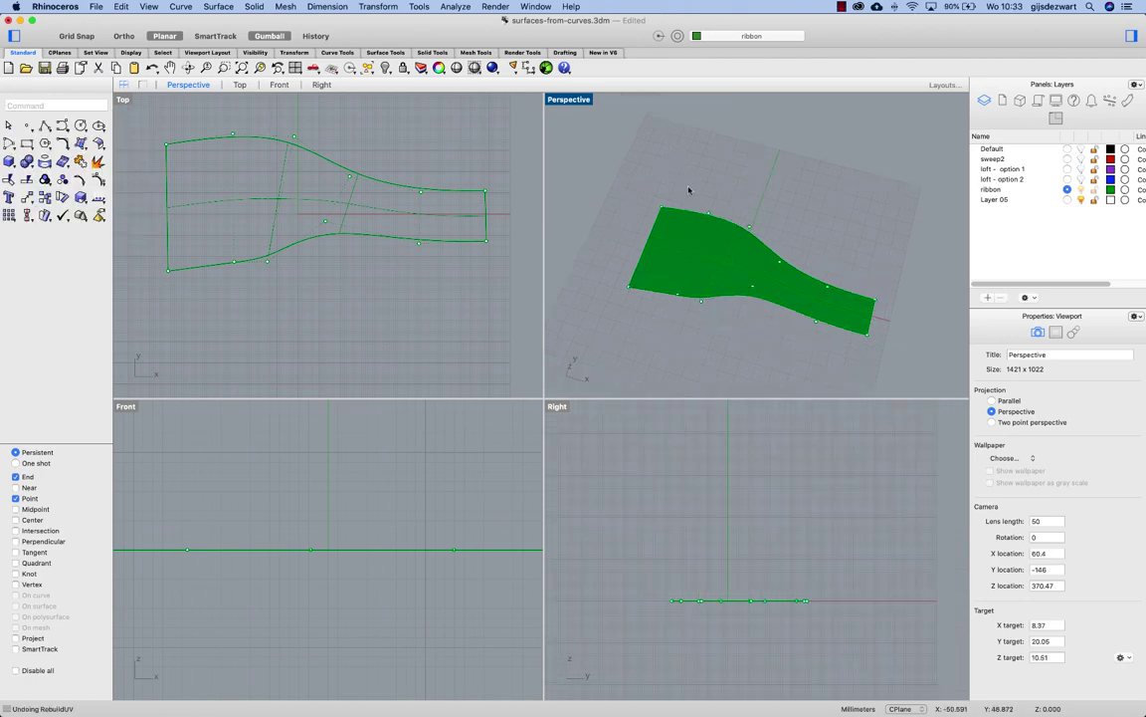
Step: Rebuild the green ribbon in the U direction with 6 control points using RebuildUV
{"action": "type", "text": "Re"}
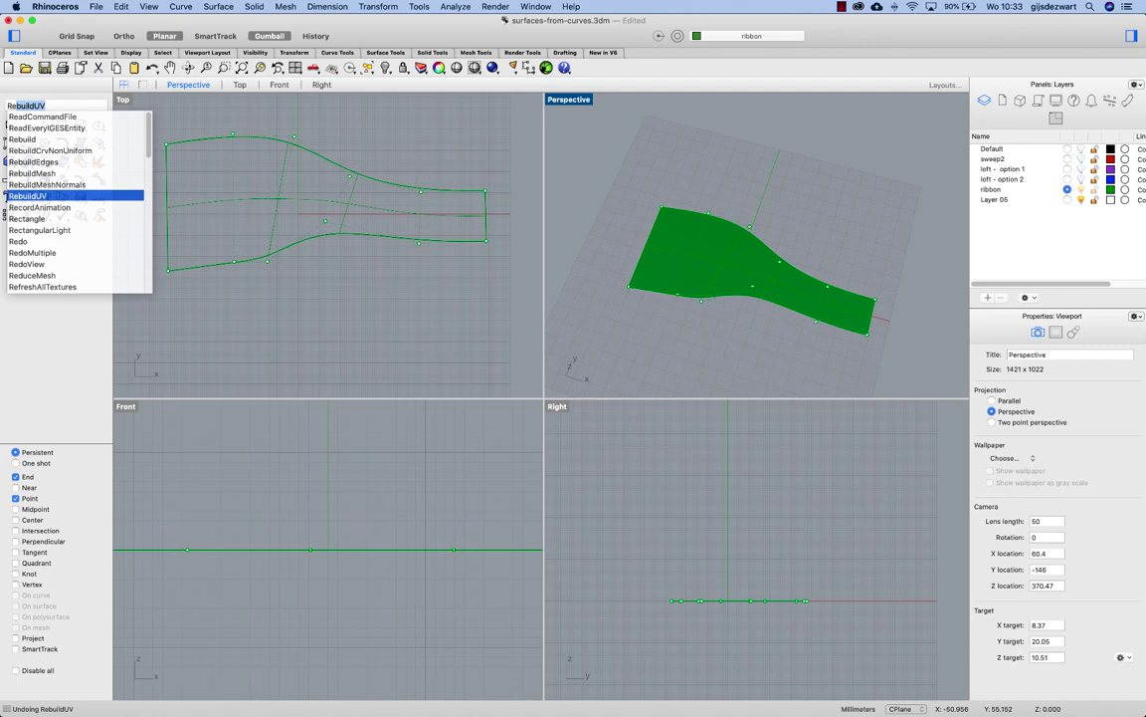
{"action": "type", "text": "build"}
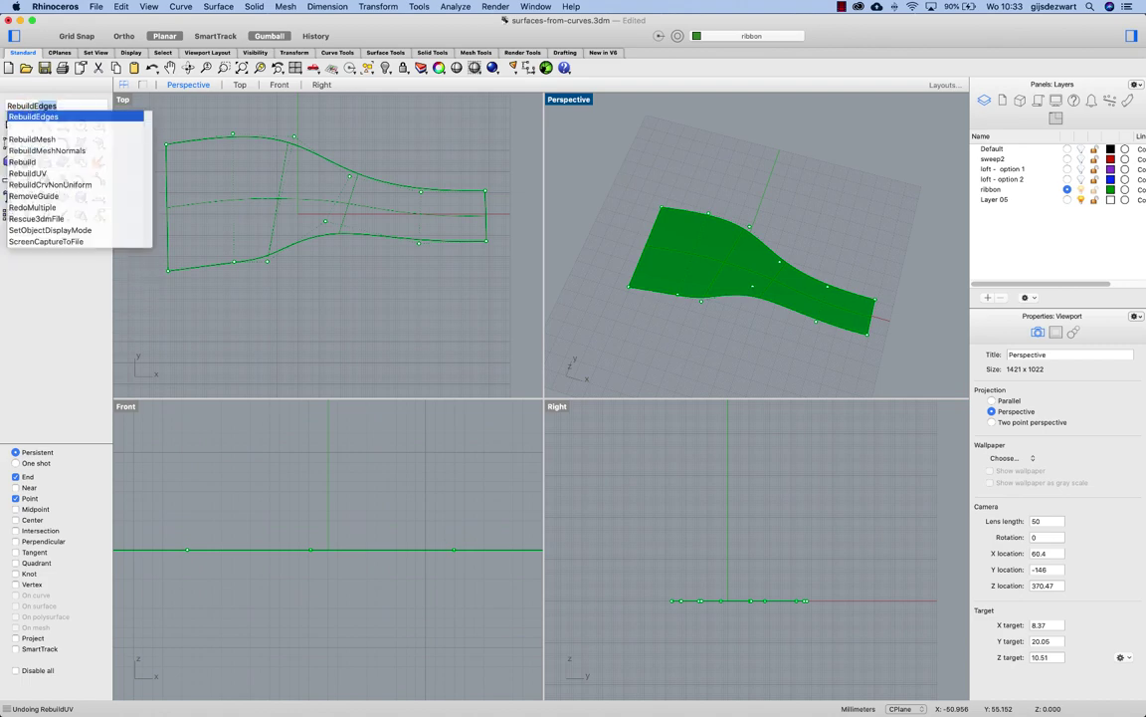
{"action": "key", "text": "BackSpace"}
{"action": "key", "text": "Return"}
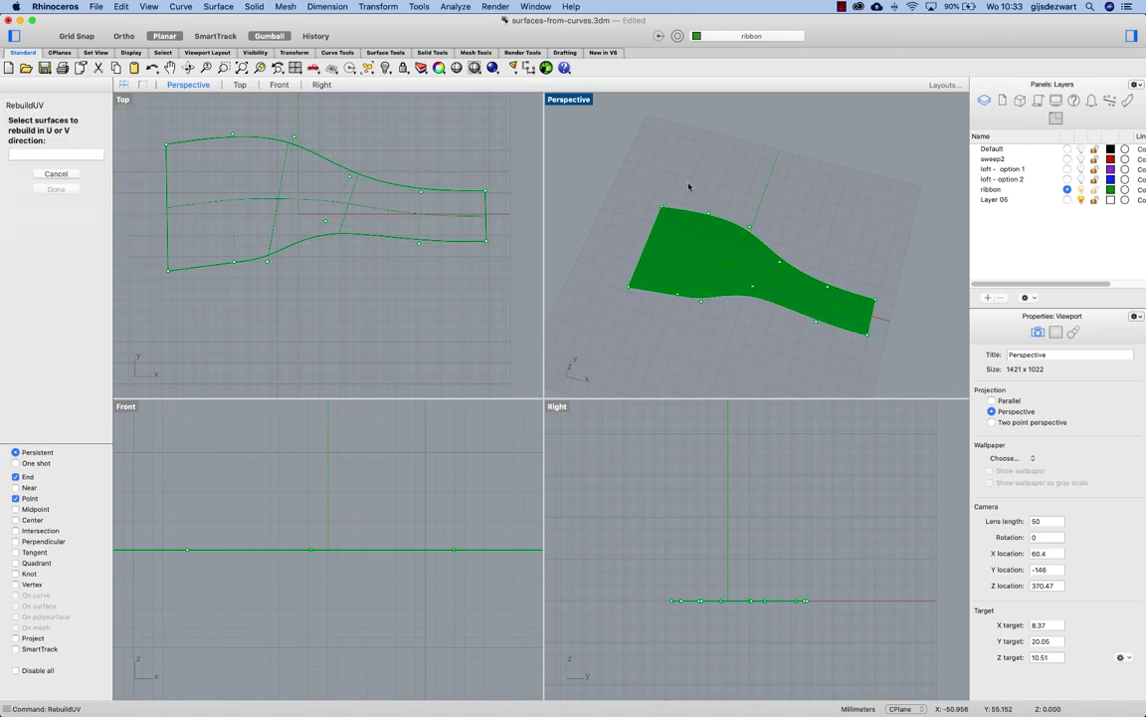
{"action": "left_click", "coordinate": [698, 253]}
{"action": "key", "text": "Return"}
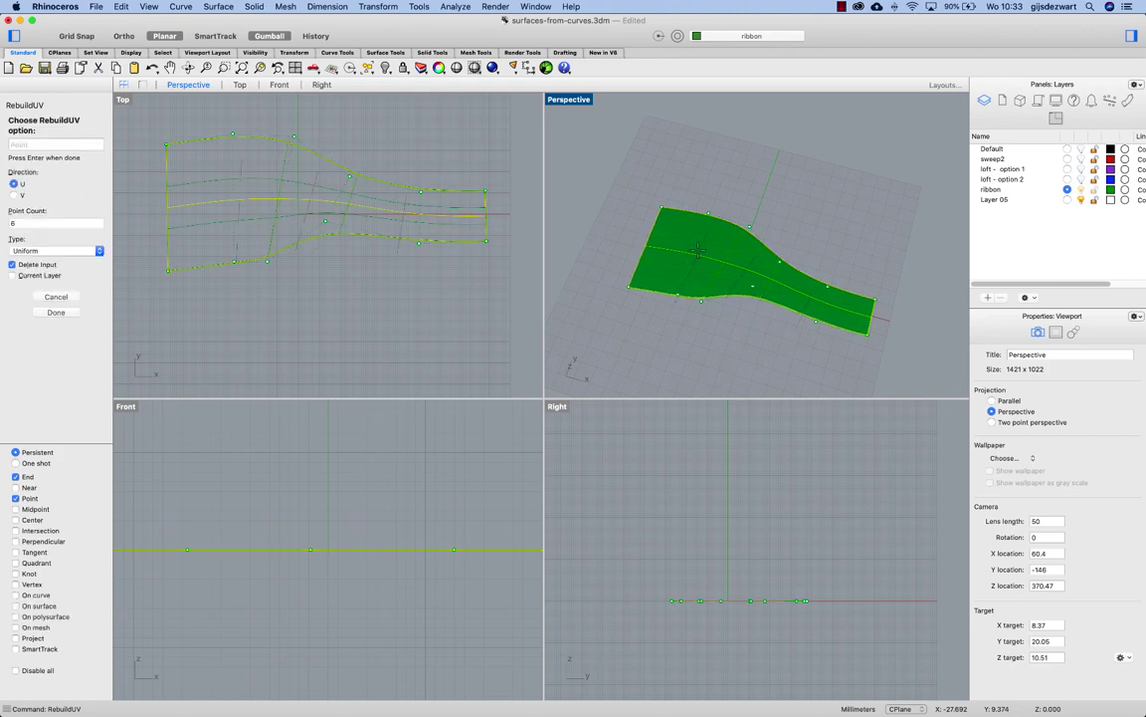
{"action": "key", "text": "Return"}
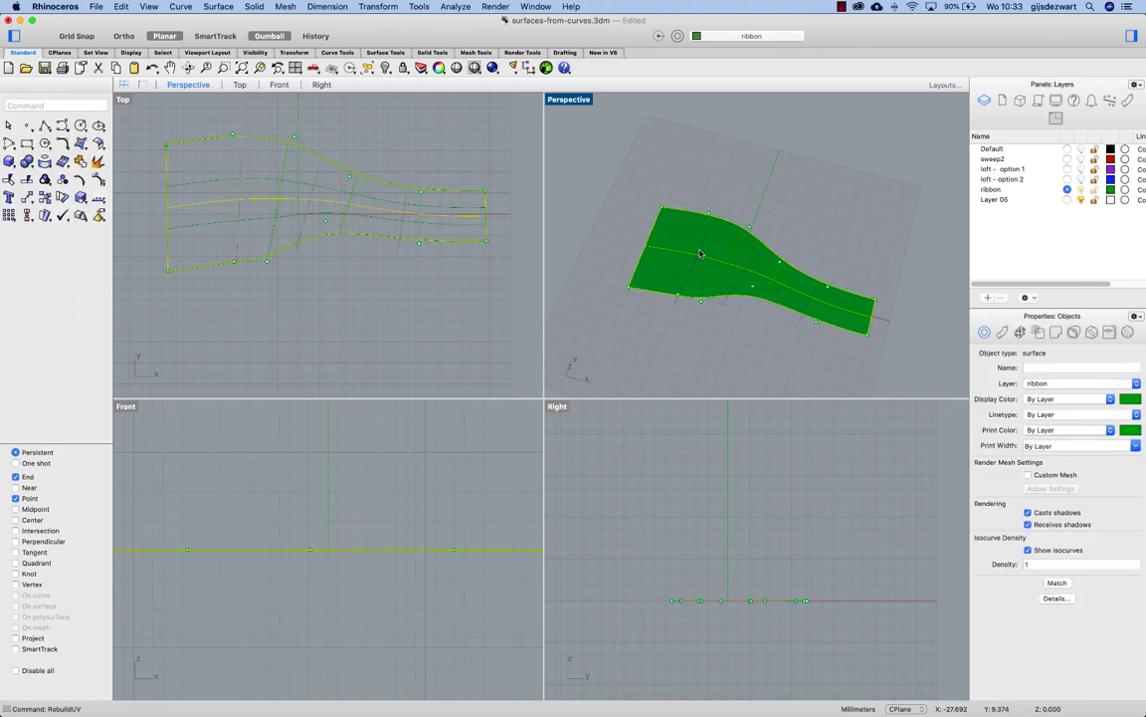
{"action": "key", "text": "Escape"}
Step: Select two rows of the ribbon's control points and raise them to bend the surface
{"action": "right_click_drag", "start_coordinate": [806, 233], "coordinate": [726, 231]}
{"action": "double_click", "coordinate": [719, 233]}
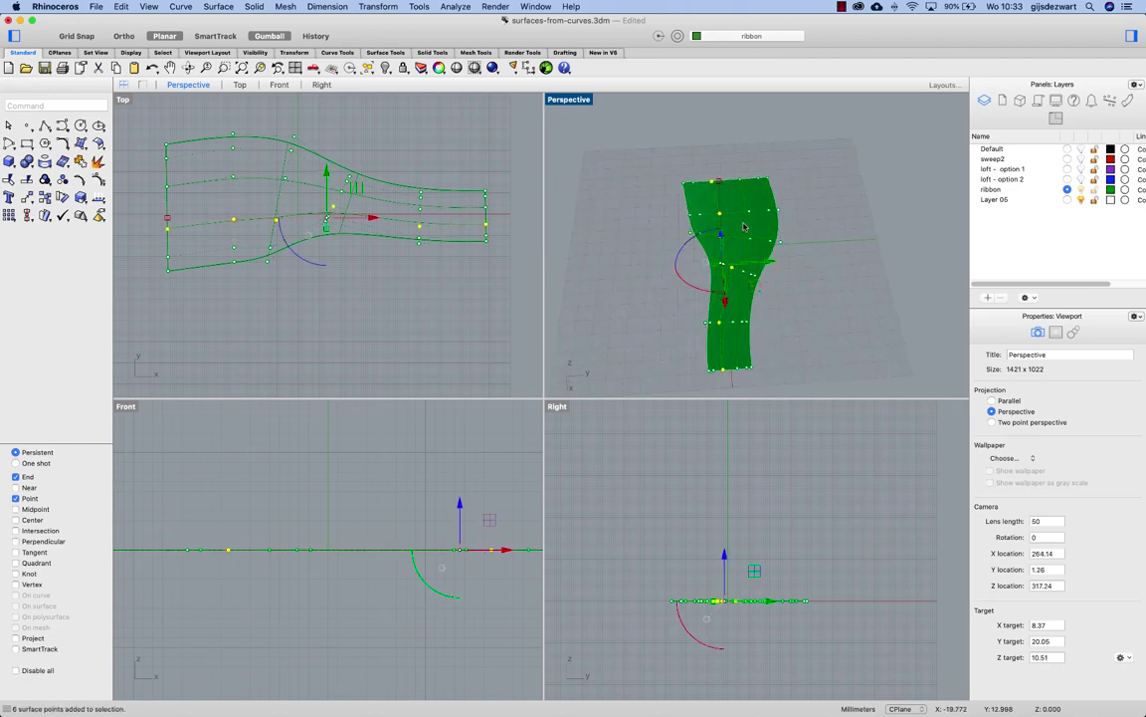
{"action": "double_click", "coordinate": [738, 282], "text": "shift"}
{"action": "right_click_drag", "start_coordinate": [738, 282], "coordinate": [735, 233]}
{"action": "left_click_drag", "start_coordinate": [735, 233], "coordinate": [796, 264]}
{"action": "right_click_drag", "start_coordinate": [796, 263], "coordinate": [782, 264]}
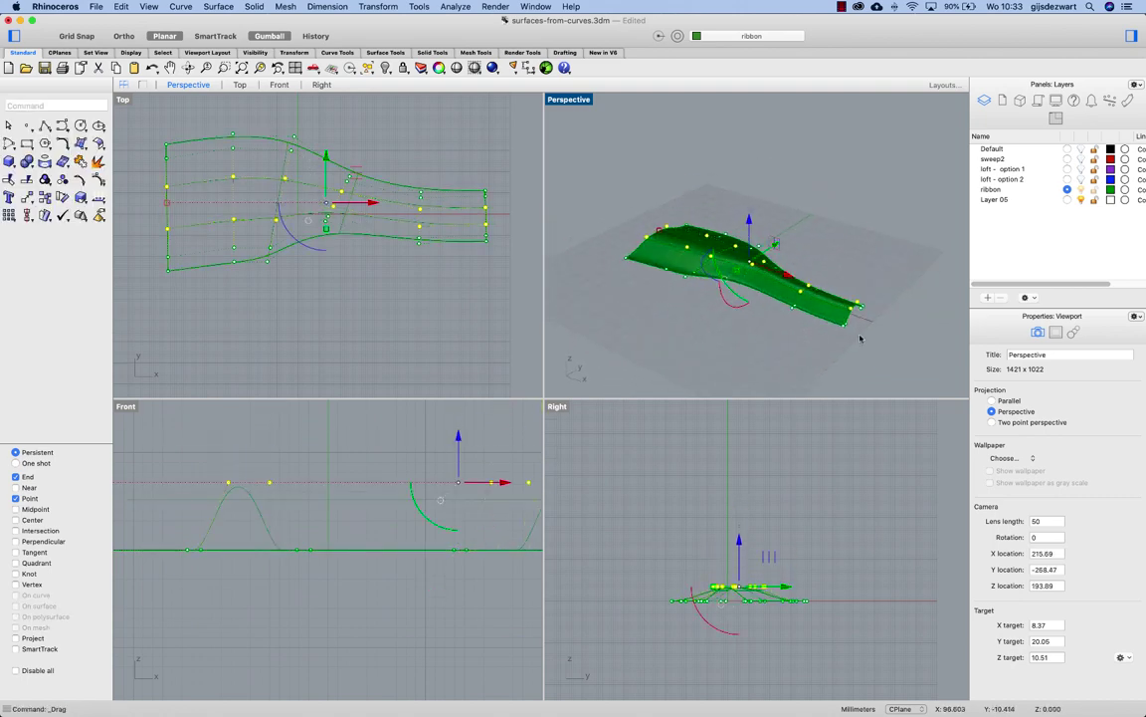
Step: Lift another group of control points about 21.873 mm into a tall arched hump
{"action": "left_click_drag", "start_coordinate": [868, 345], "coordinate": [749, 261]}
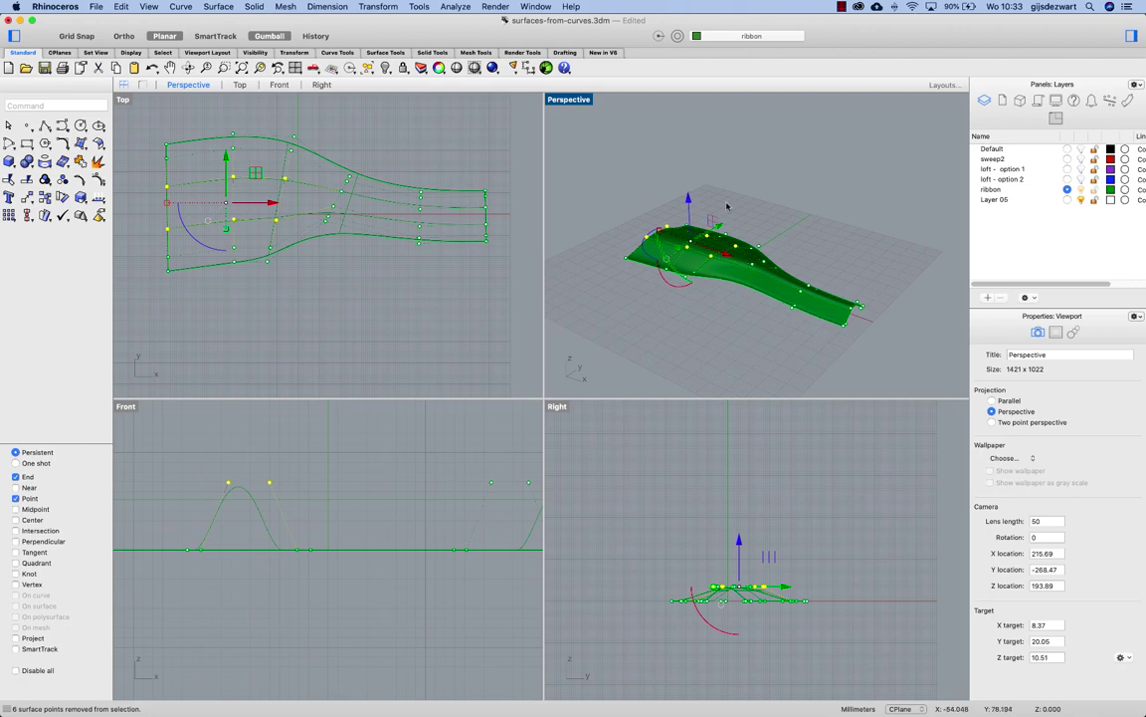
{"action": "left_click_drag", "start_coordinate": [746, 258], "coordinate": [783, 210]}
{"action": "right_click_drag", "start_coordinate": [784, 210], "coordinate": [826, 257]}
{"action": "left_click", "coordinate": [793, 247]}
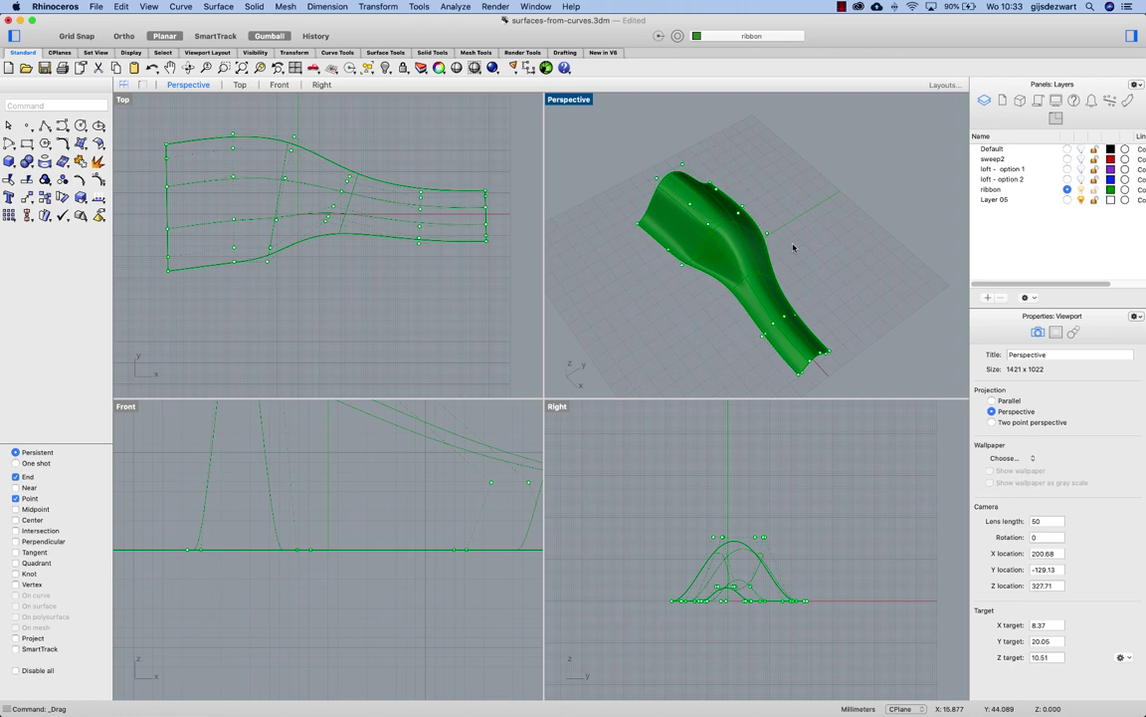